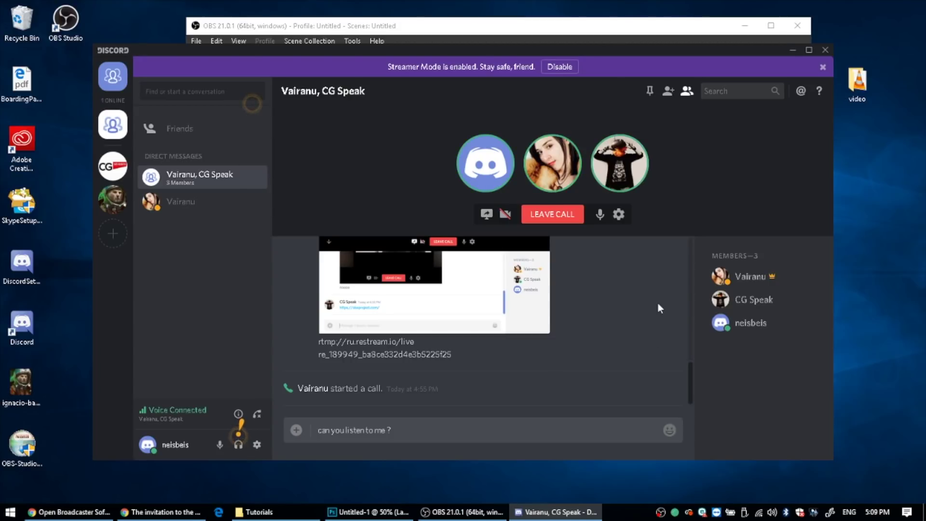
# Minimize the OBS window and the Discord call window to reveal the desktop
pyautogui.click(743, 22)
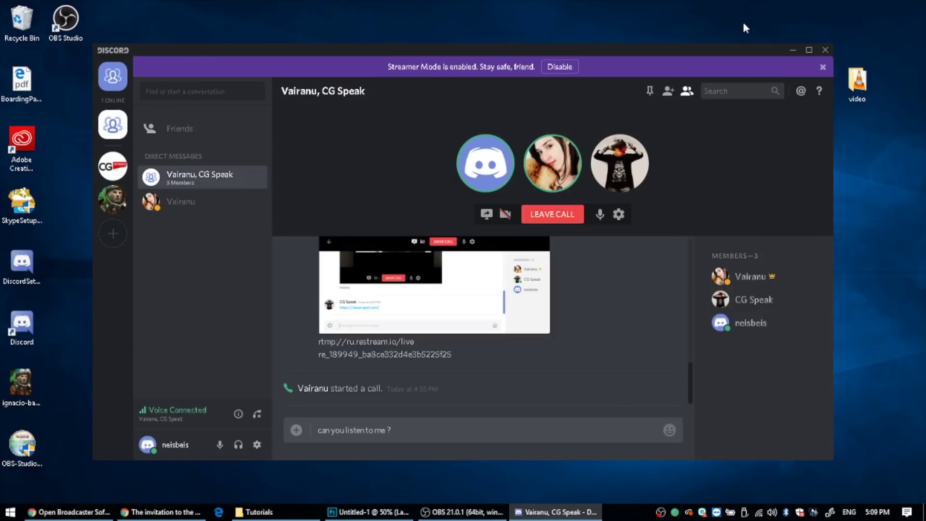
pyautogui.click(792, 50)
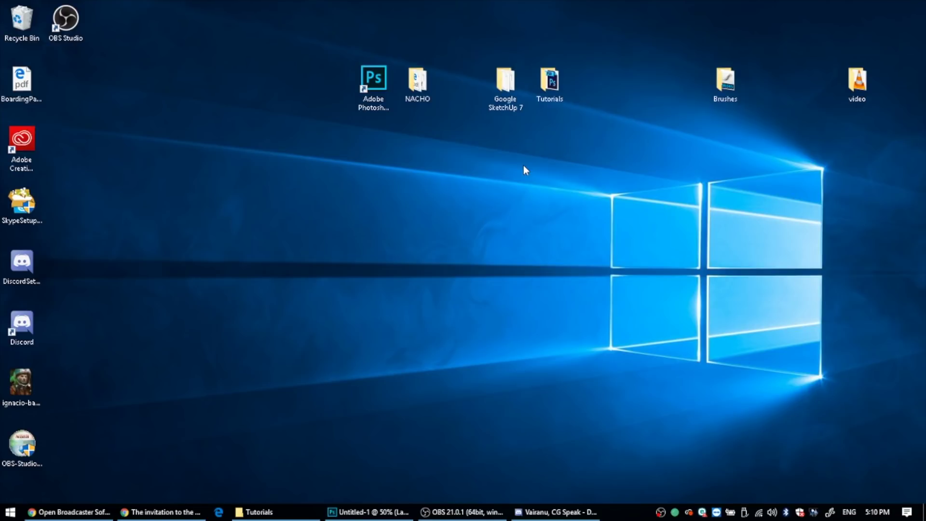
# Navigate into the Tutorials > jpegs folder after closing the stray Google SketchUp 7 folder
pyautogui.doubleClick(505, 87)
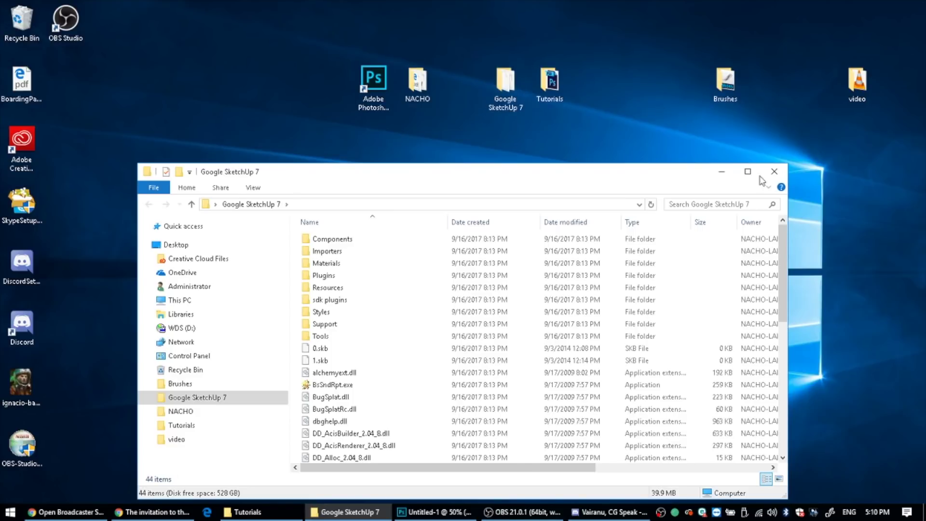
pyautogui.click(774, 172)
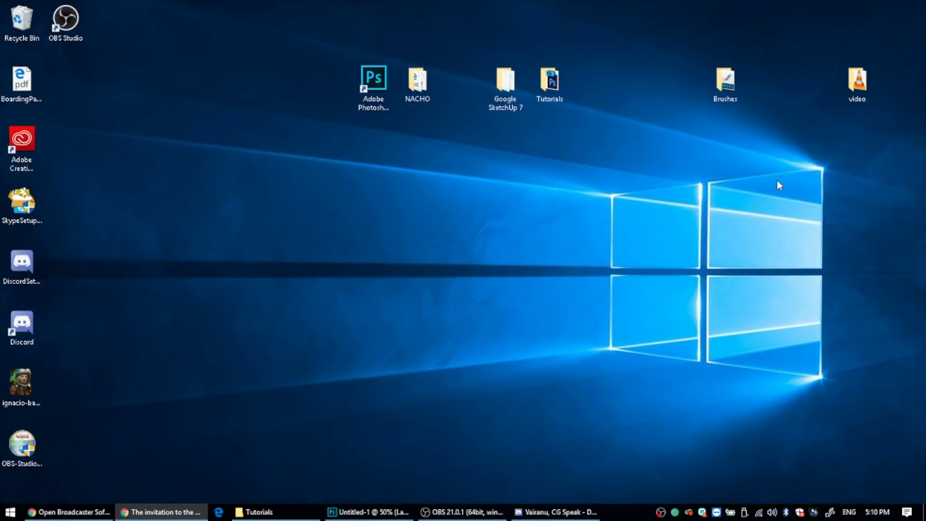
pyautogui.doubleClick(555, 97)
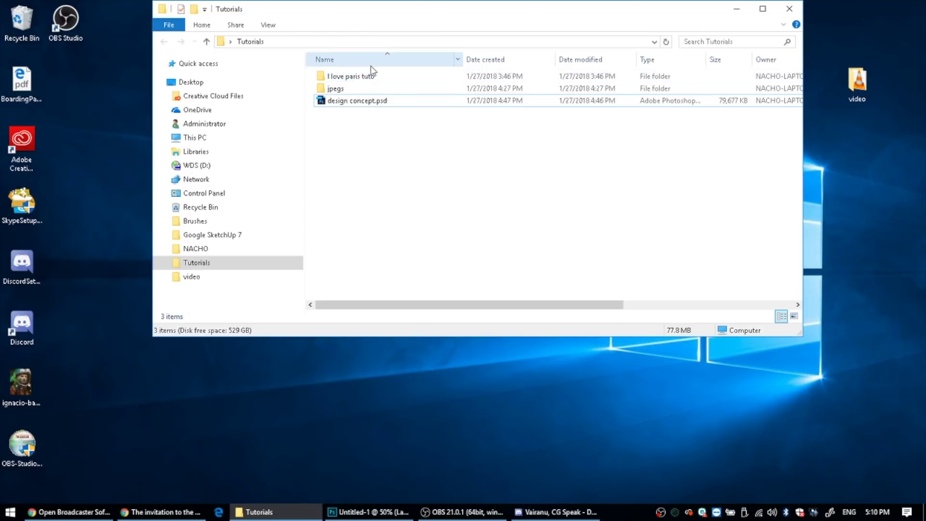
pyautogui.click(367, 77)
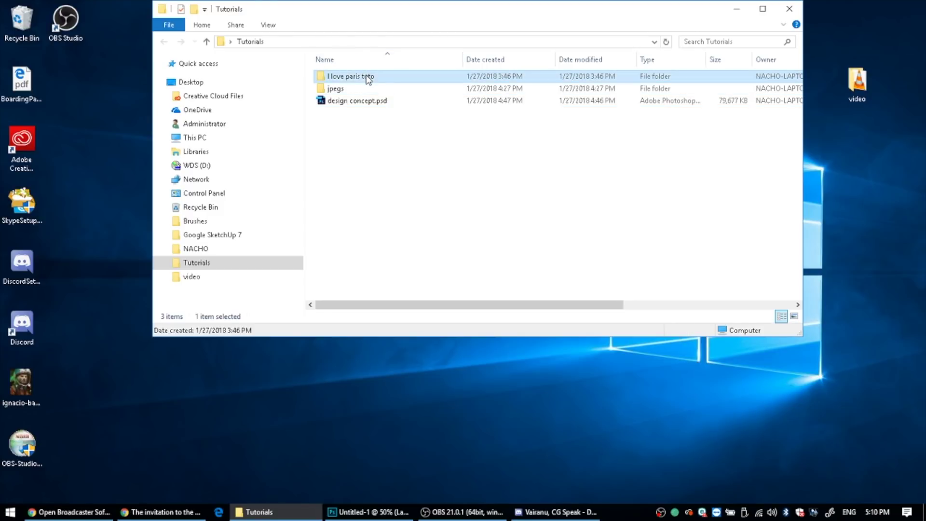
pyautogui.doubleClick(337, 89)
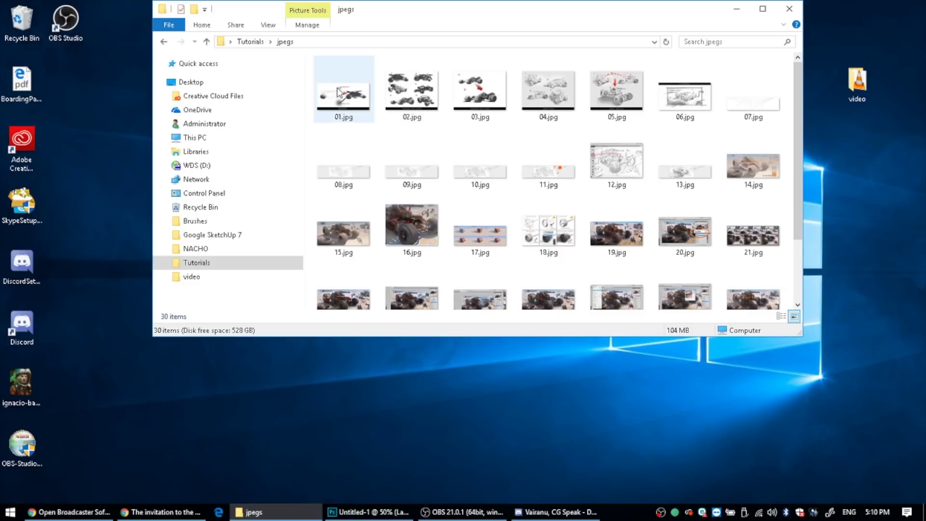
# Open 01.jpg in the image viewer, maximize and restore it, then close the blank viewer
pyautogui.doubleClick(338, 89)
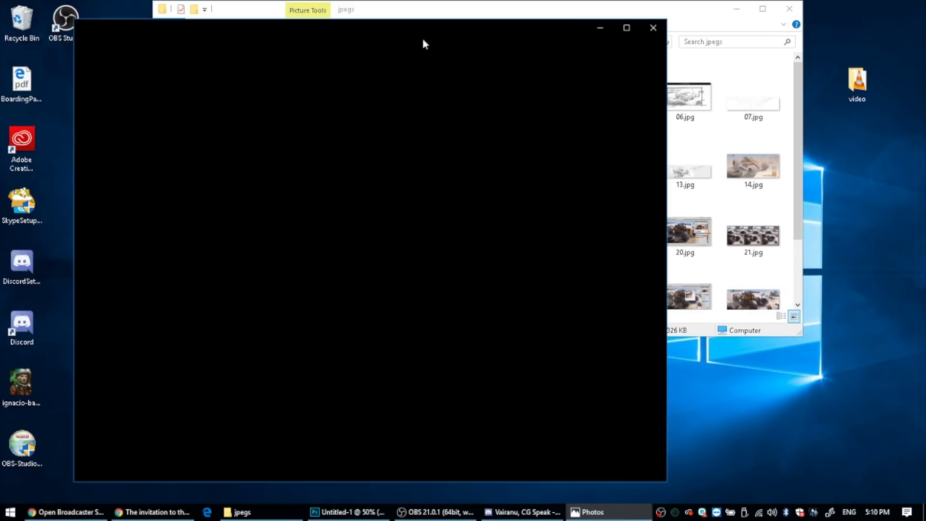
pyautogui.click(626, 27)
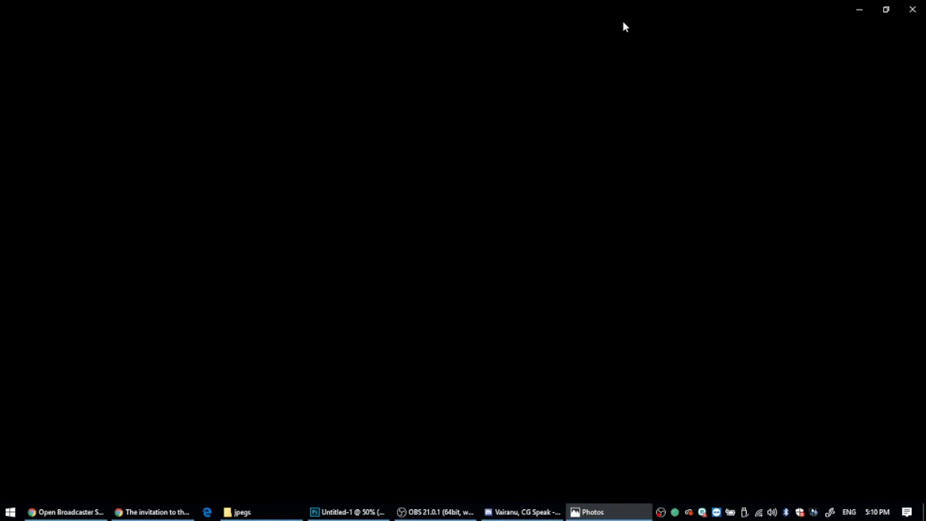
pyautogui.click(885, 9)
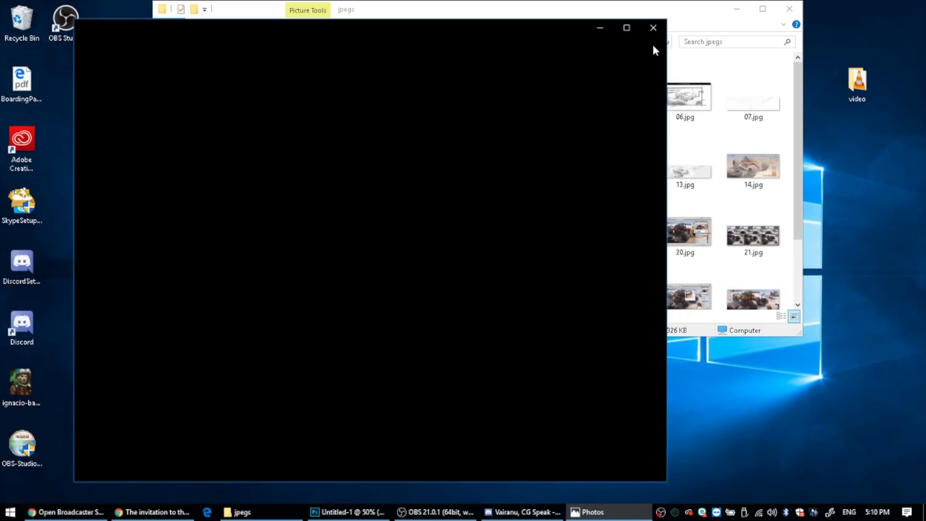
pyautogui.click(651, 28)
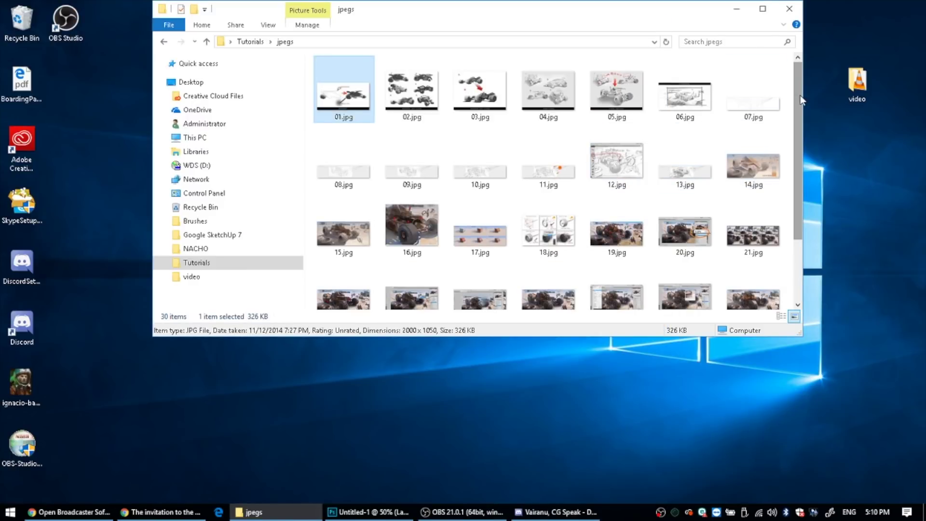
pyautogui.moveTo(799, 96)
pyautogui.mouseDown()
pyautogui.moveTo(800, 185)
pyautogui.moveTo(799, 92)
pyautogui.mouseUp()
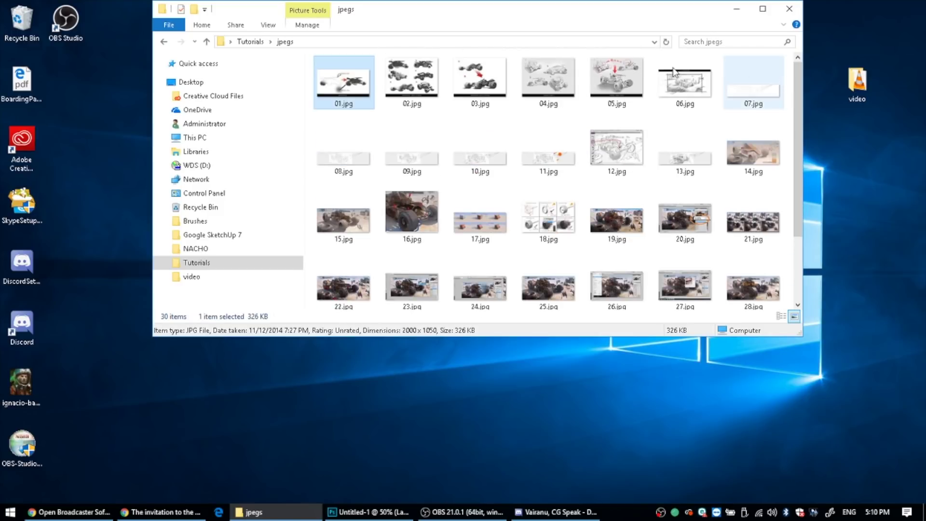
# View 01.jpg maximized in Photos, then advance to 02.jpg, the SHAPES and LINES sheet
pyautogui.doubleClick(331, 91)
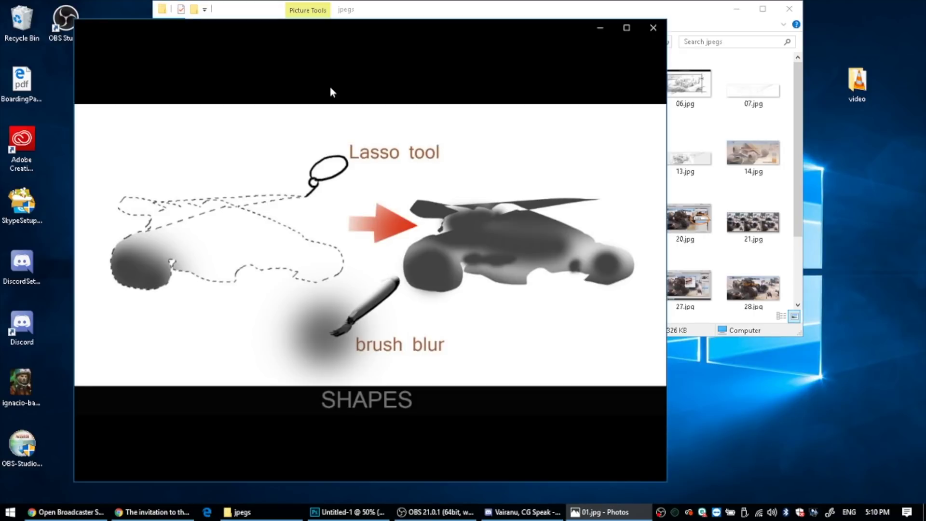
pyautogui.click(627, 28)
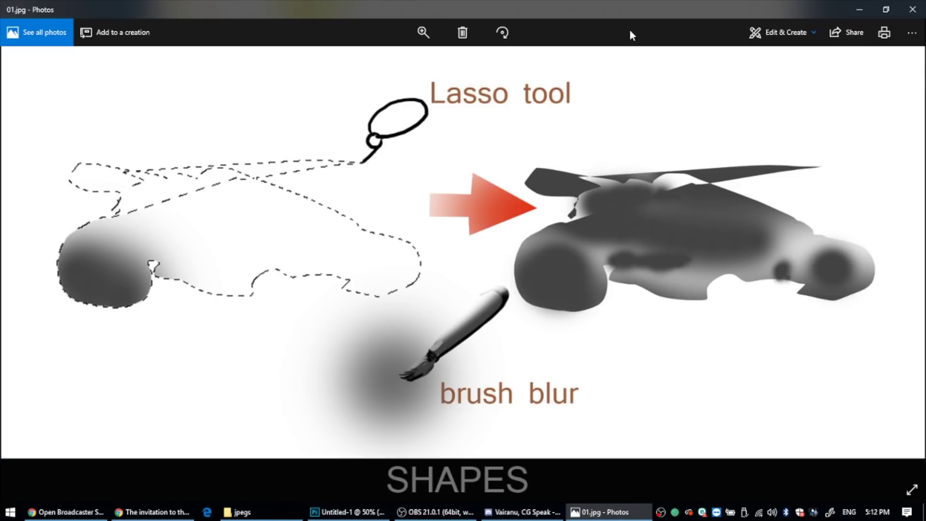
pyautogui.press('Right')
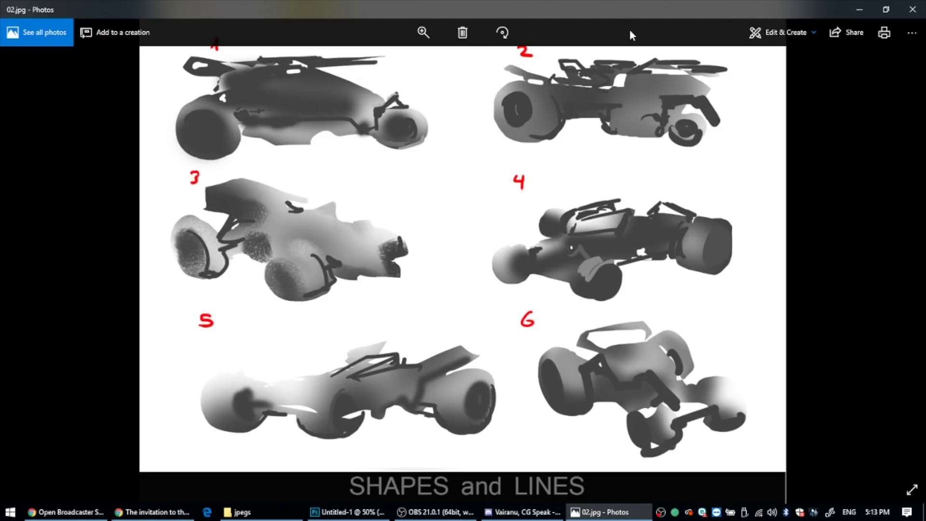
# Flip between 01.jpg and 02.jpg, then advance to 03.jpg with the refined line drawing
pyautogui.press('Left')
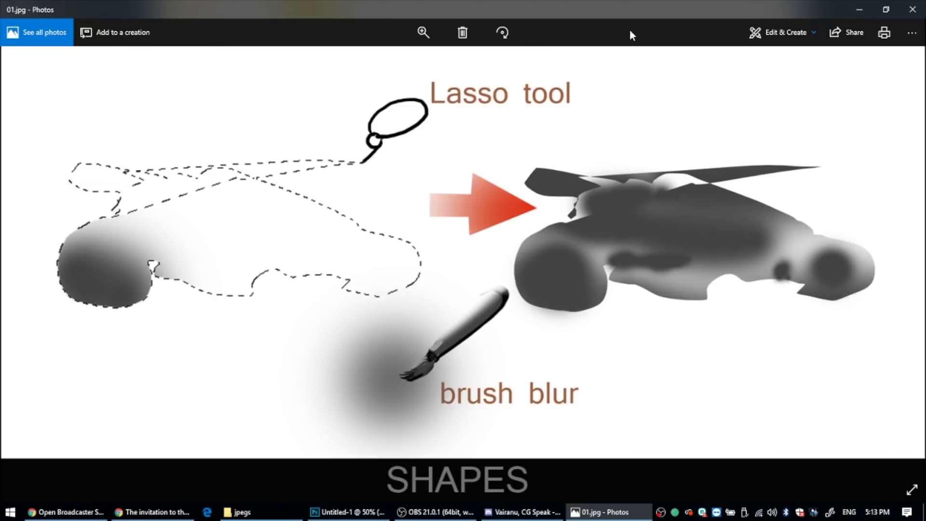
pyautogui.press('Right')
pyautogui.press('Left')
pyautogui.press('Right')
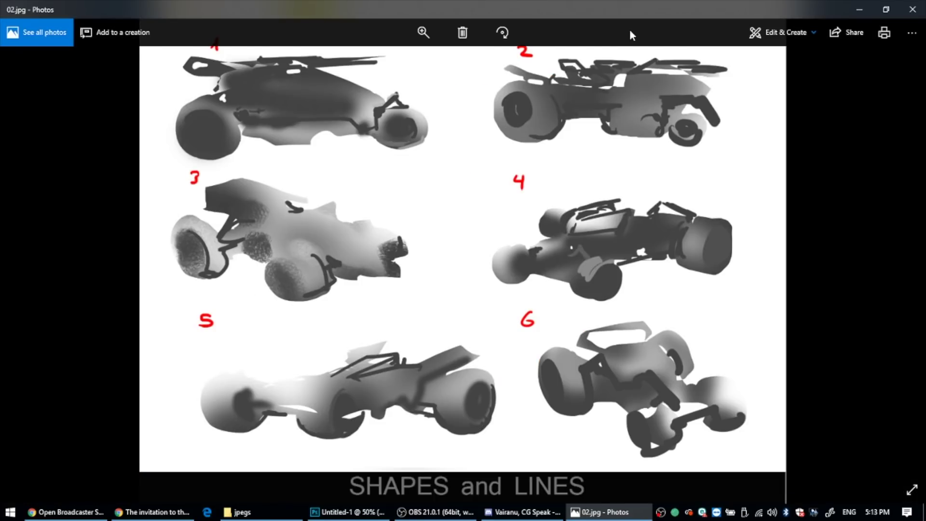
pyautogui.press('Left')
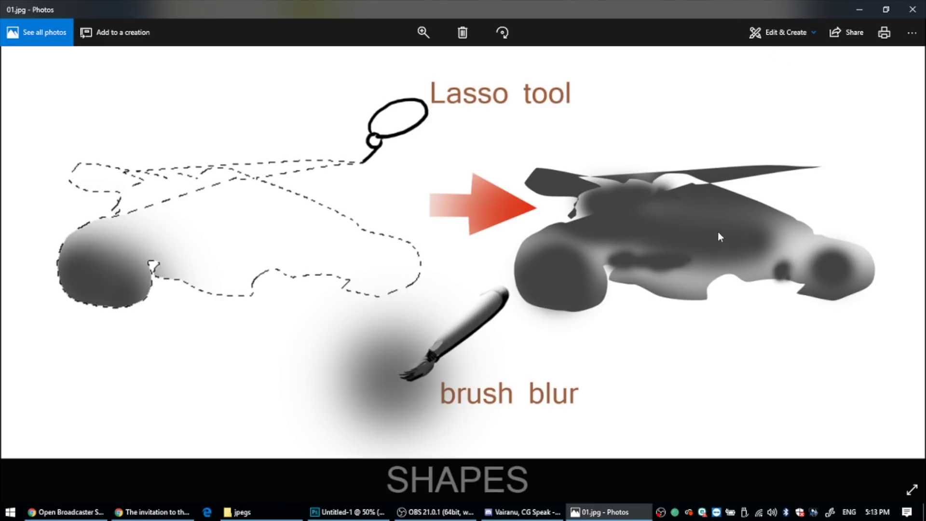
pyautogui.press('Right')
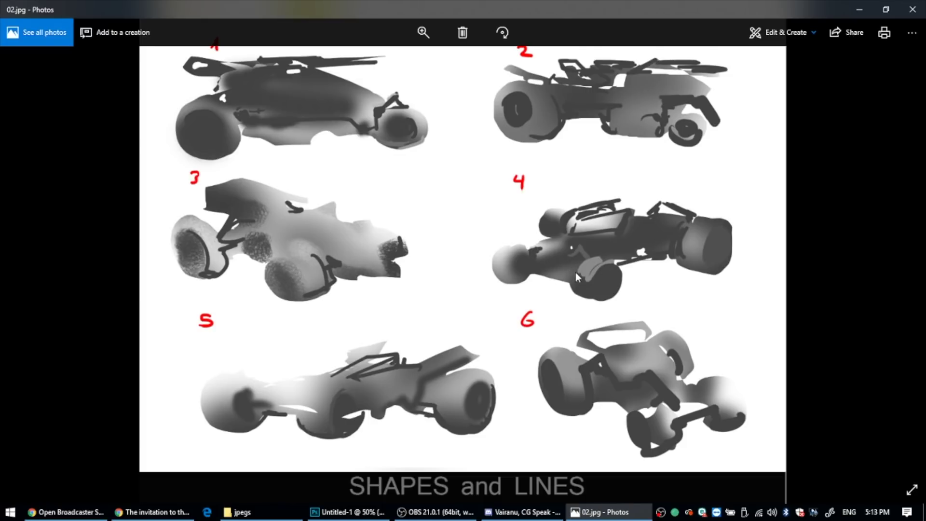
pyautogui.press('Right')
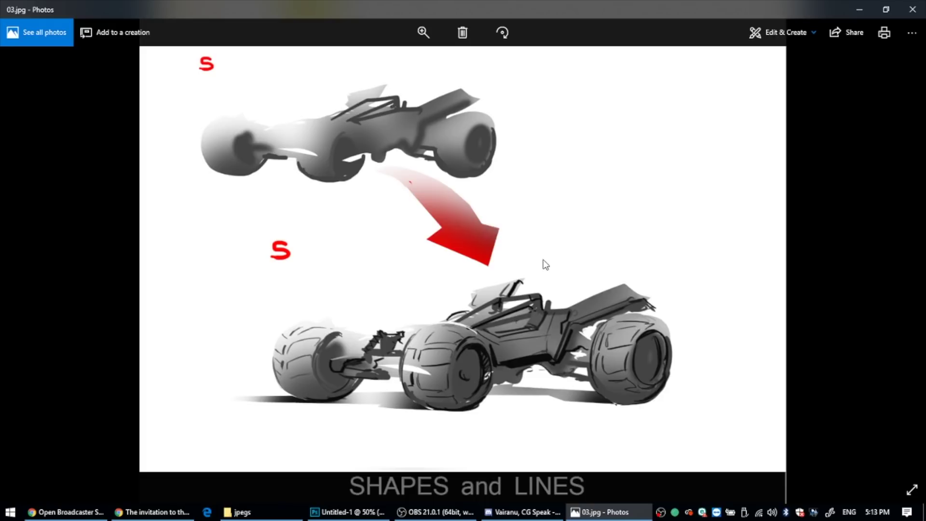
# Compare the SHAPES and LINES images with the numbered SKETCHES image, 04.jpg
pyautogui.press('Left')
pyautogui.press('Right')
pyautogui.press('Left')
pyautogui.press('Right')
pyautogui.press('Left')
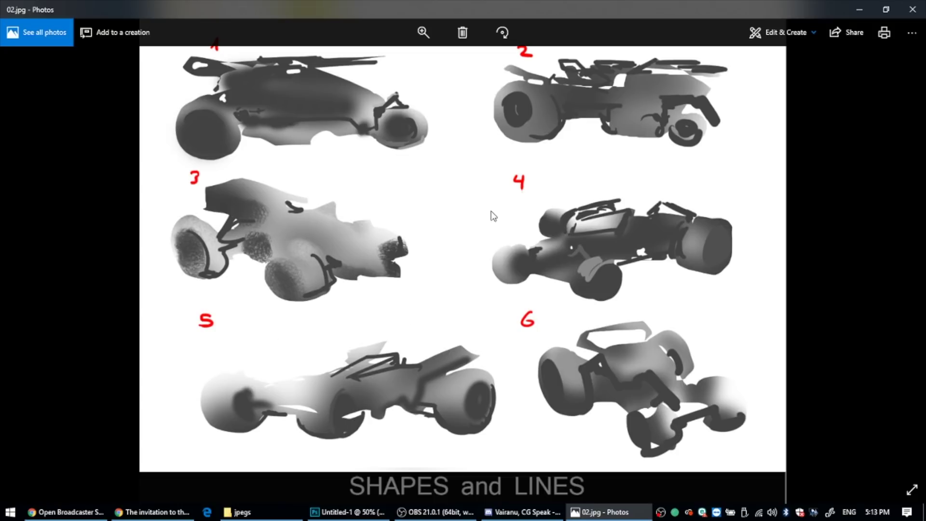
pyautogui.press('Right')
pyautogui.press('Right')
pyautogui.press('Left')
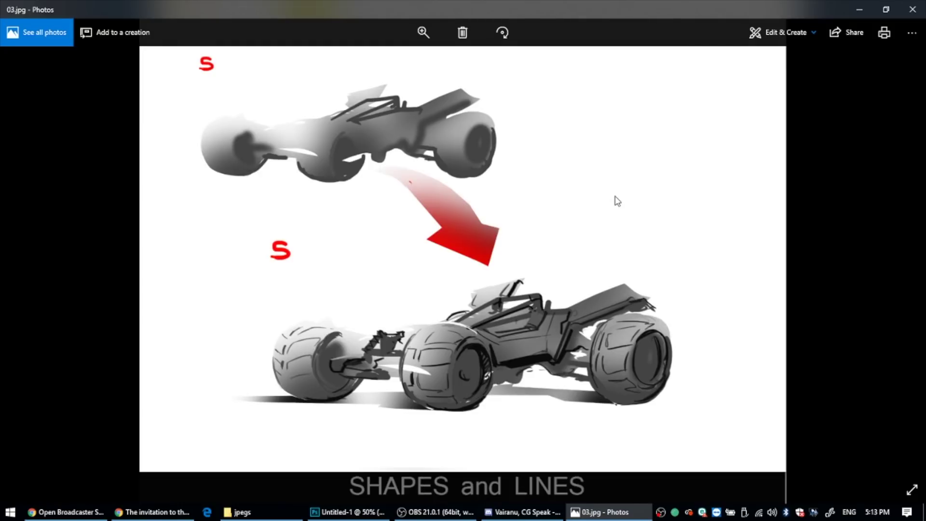
pyautogui.press('Right')
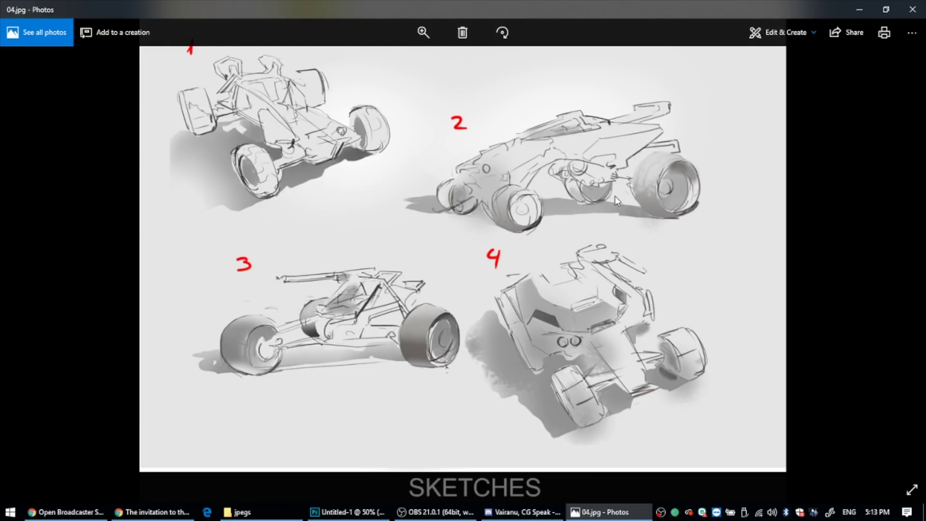
pyautogui.press('Left')
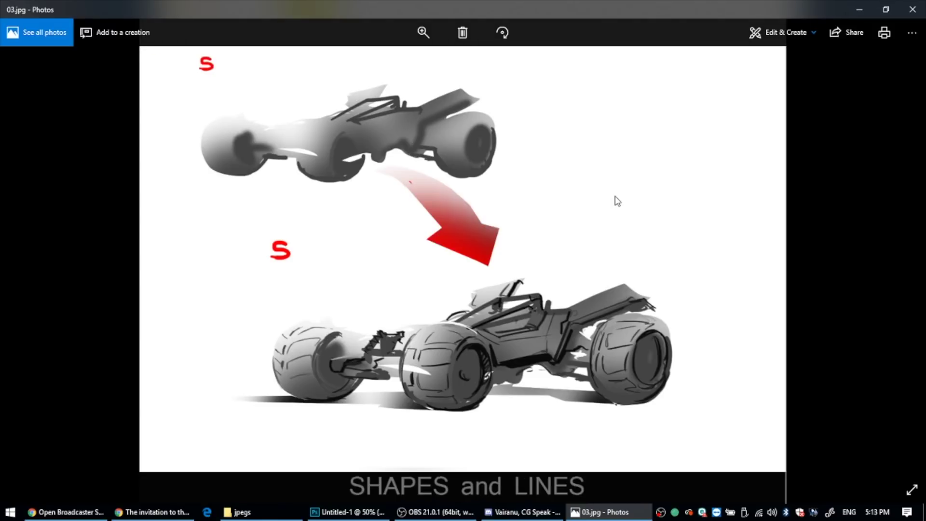
pyautogui.press('Right')
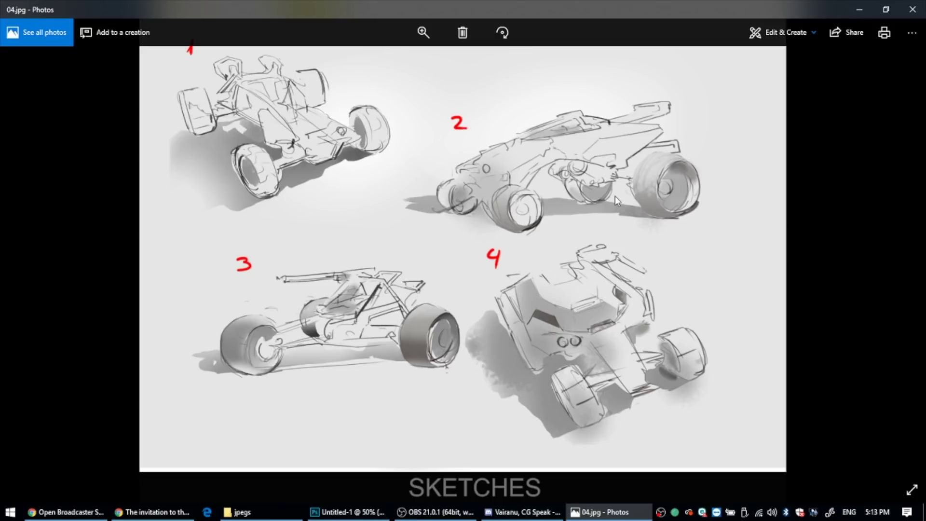
pyautogui.press('Left')
pyautogui.press('Right')
pyautogui.press('Left')
pyautogui.press('Right')
# Toggle between the numbered sketches and the FINAL SKETCH image, 05.jpg
pyautogui.press('Right')
pyautogui.press('Left')
pyautogui.press('Right')
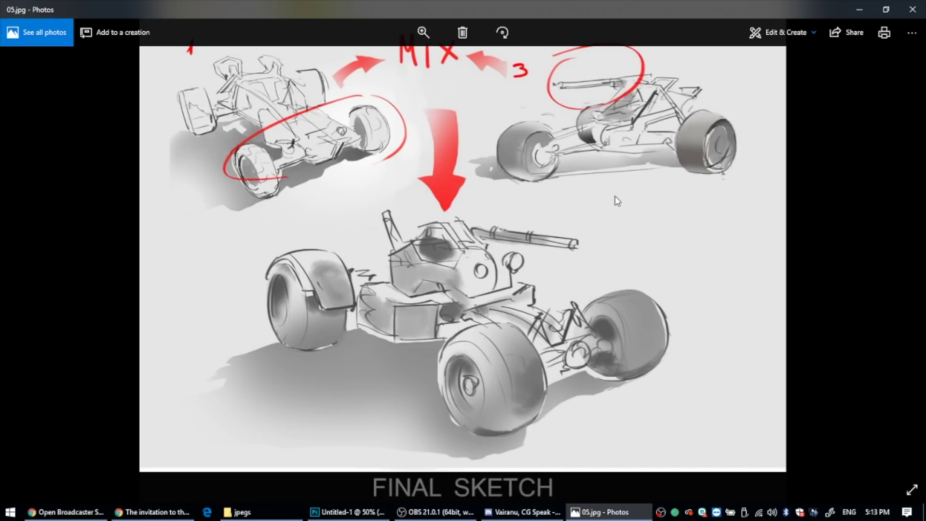
pyautogui.press('Left')
pyautogui.press('Right')
pyautogui.press('Left')
pyautogui.press('Right')
pyautogui.press('Left')
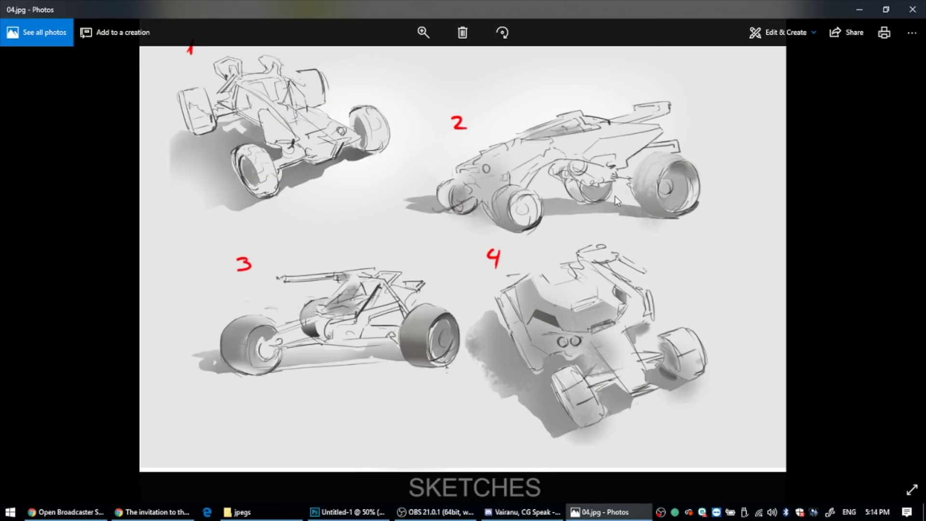
pyautogui.press('Right')
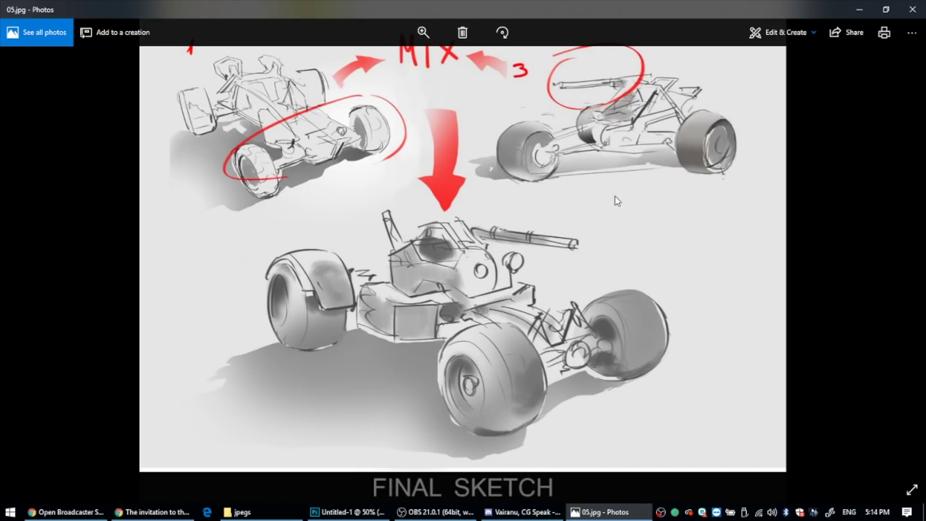
pyautogui.press('Left')
pyautogui.press('Right')
# Toggle between the FINAL SKETCH and the THUMBNAIL perspective scene, ending on 06.jpg
pyautogui.press('Right')
pyautogui.press('Left')
pyautogui.press('Right')
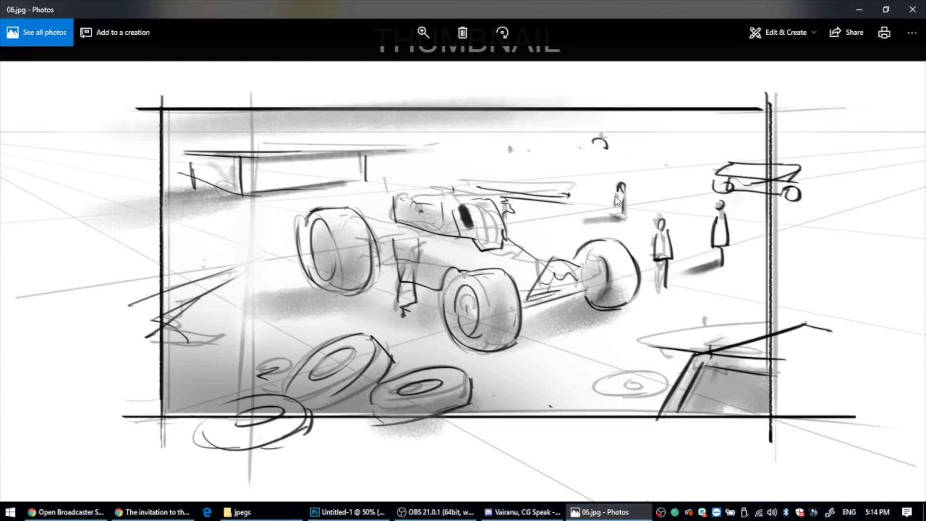
pyautogui.press('Left')
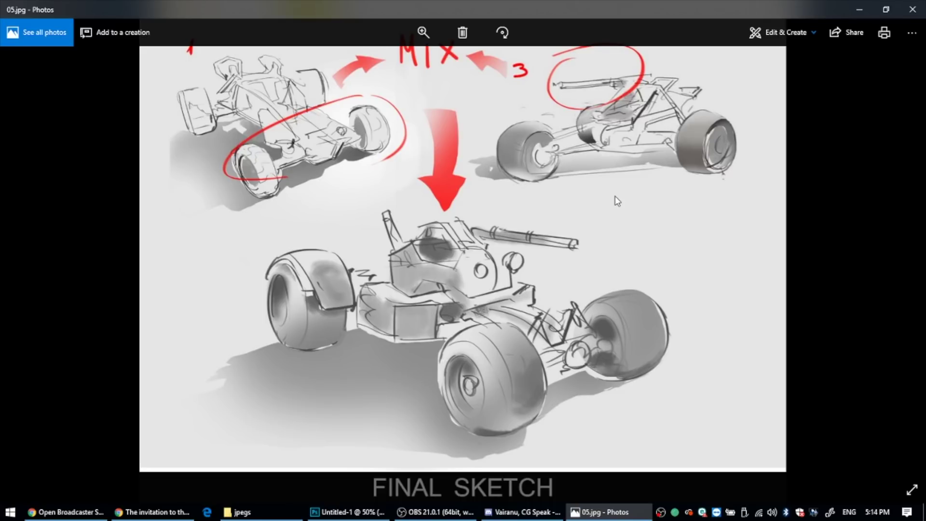
pyautogui.press('Right')
pyautogui.press('Right')
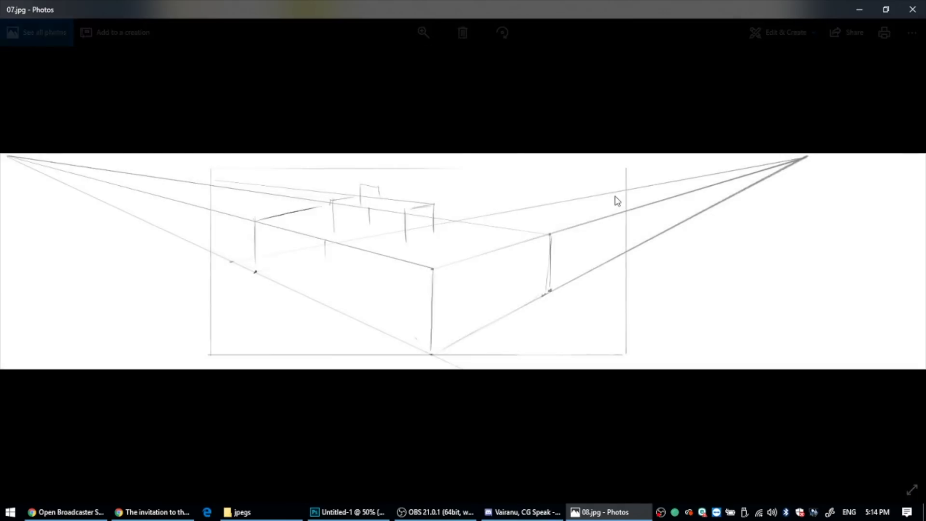
pyautogui.press('Left')
pyautogui.press('Left')
pyautogui.press('Right')
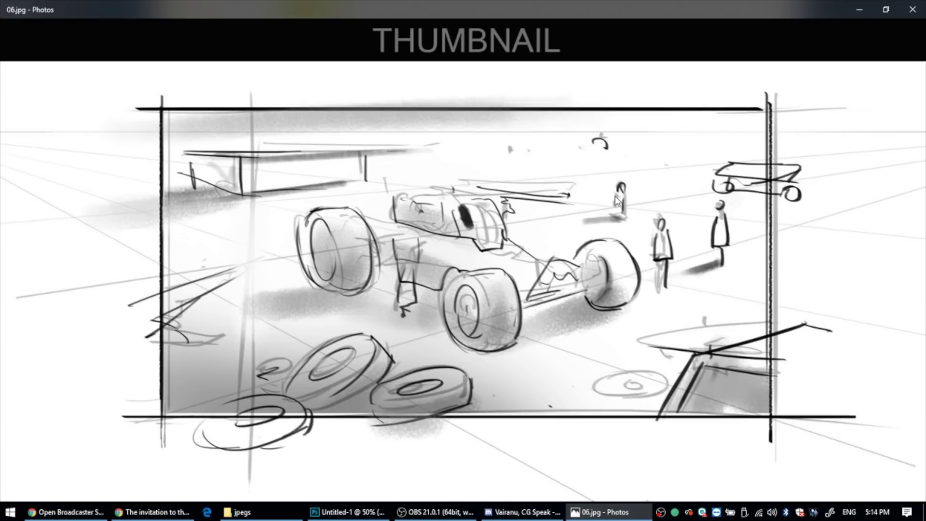
pyautogui.click(622, 196)
pyautogui.press('Left')
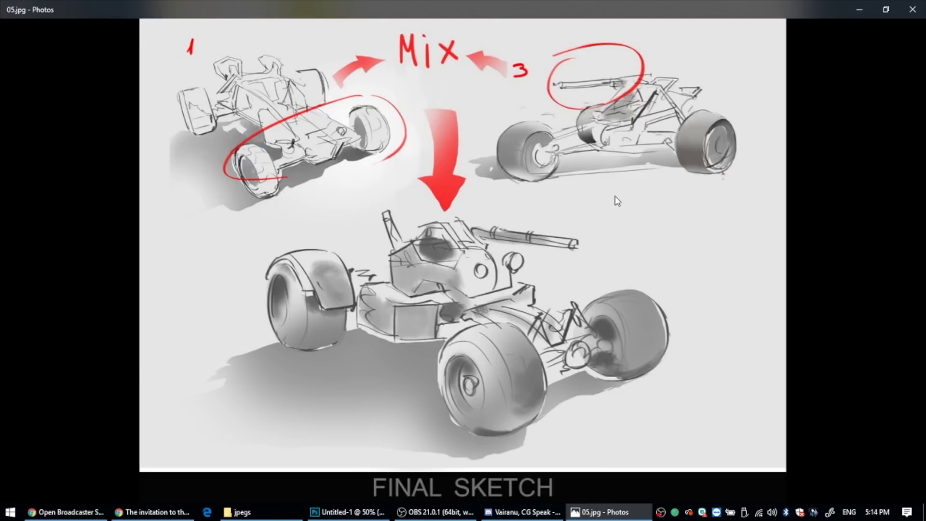
pyautogui.press('Right')
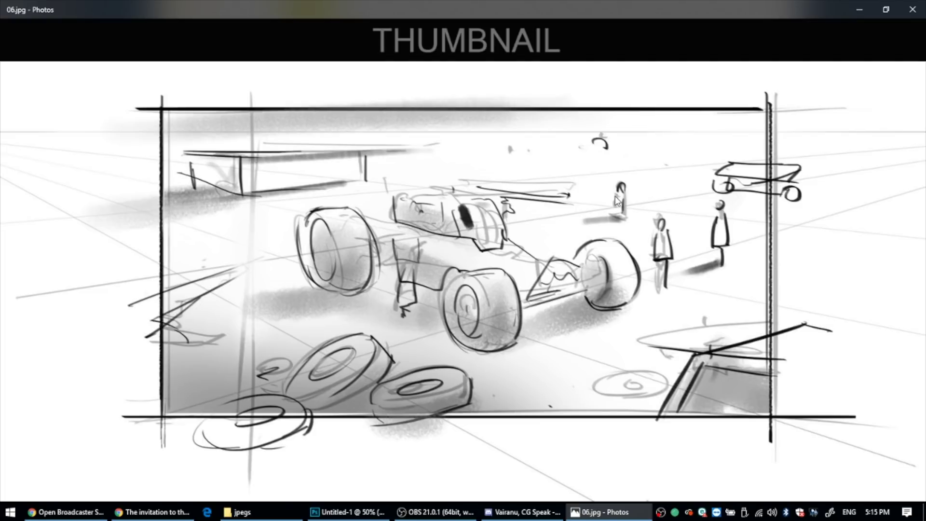
# Move to the perspective box sketch and compare it with its construction-line version
pyautogui.press('Right')
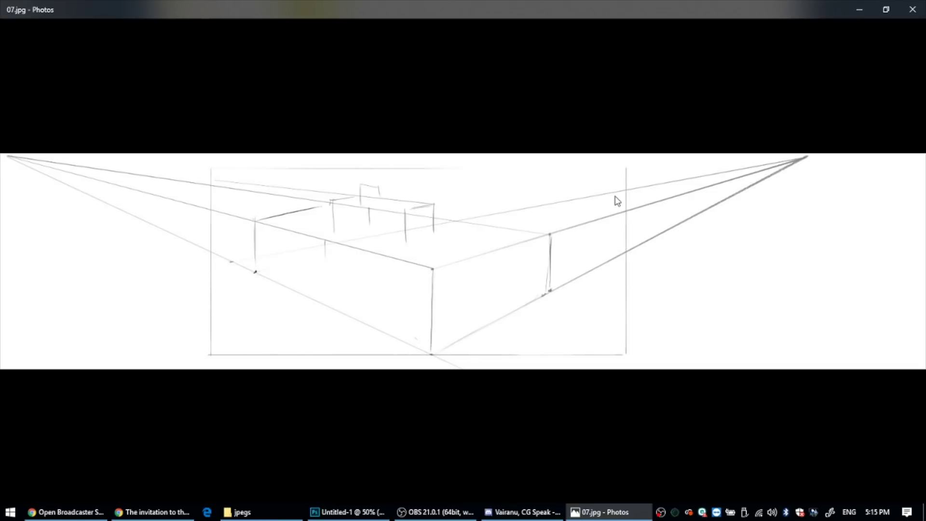
pyautogui.press('Left')
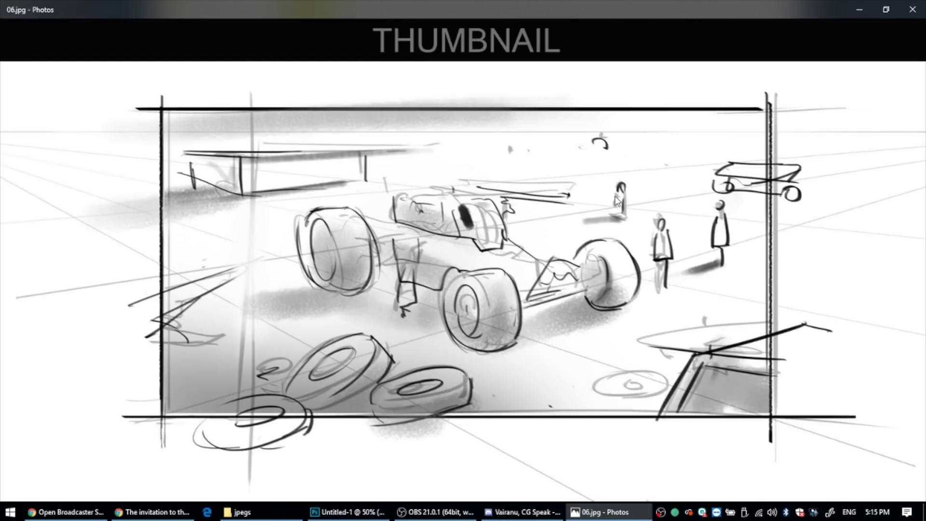
pyautogui.press('Right')
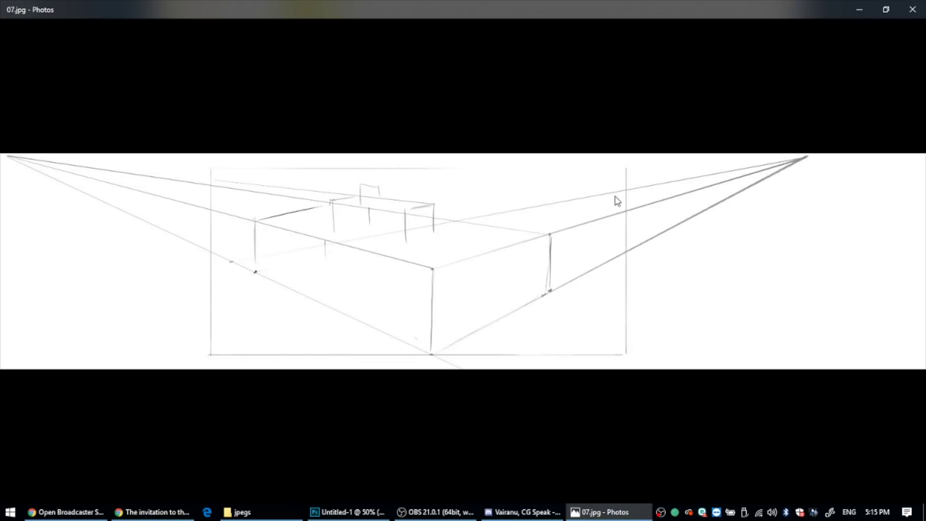
pyautogui.press('Right')
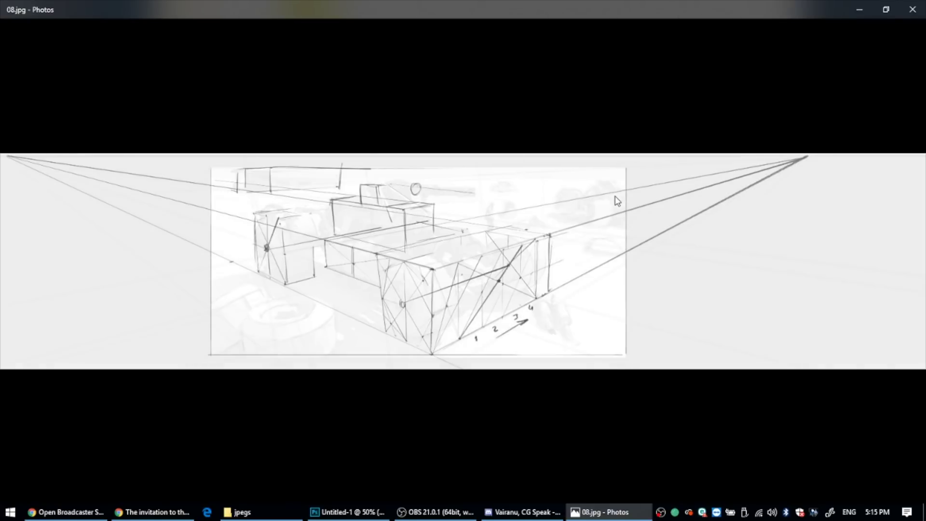
pyautogui.press('Left')
pyautogui.press('Right')
pyautogui.press('Left')
pyautogui.press('Right')
pyautogui.press('Left')
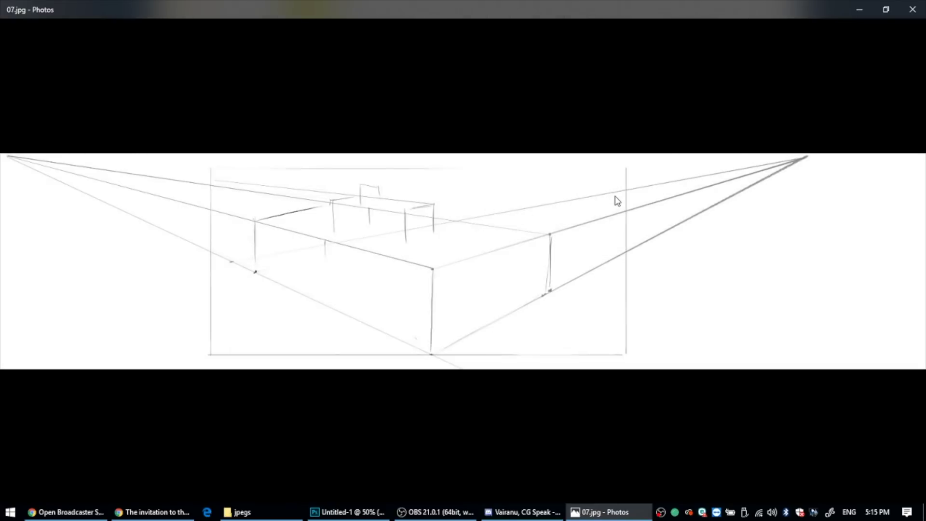
pyautogui.press('Right')
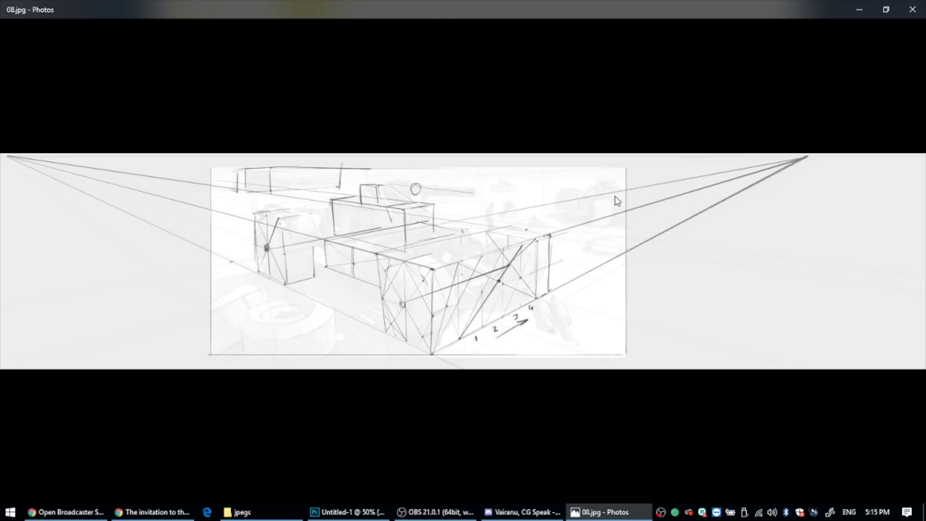
# Compare the versions without and with wheels, ending on 10.jpg
pyautogui.press('Right')
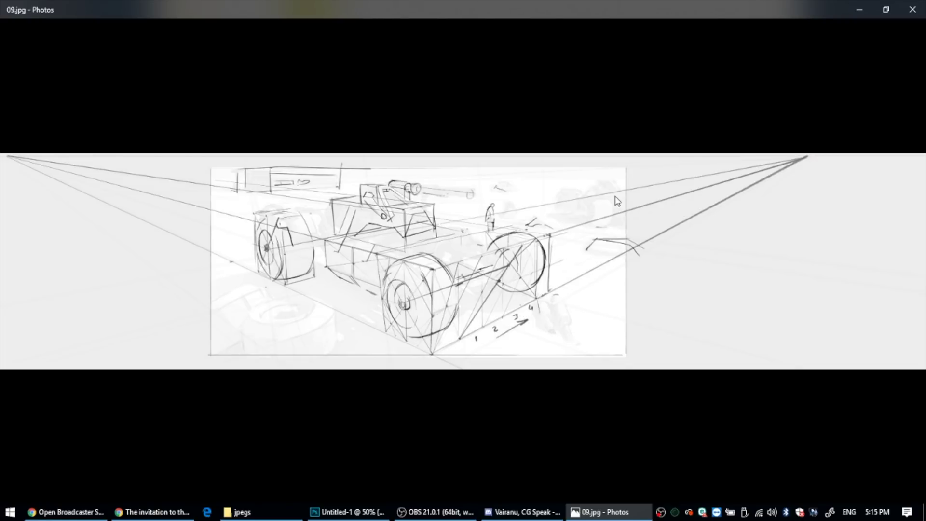
pyautogui.press('Left')
pyautogui.press('Left')
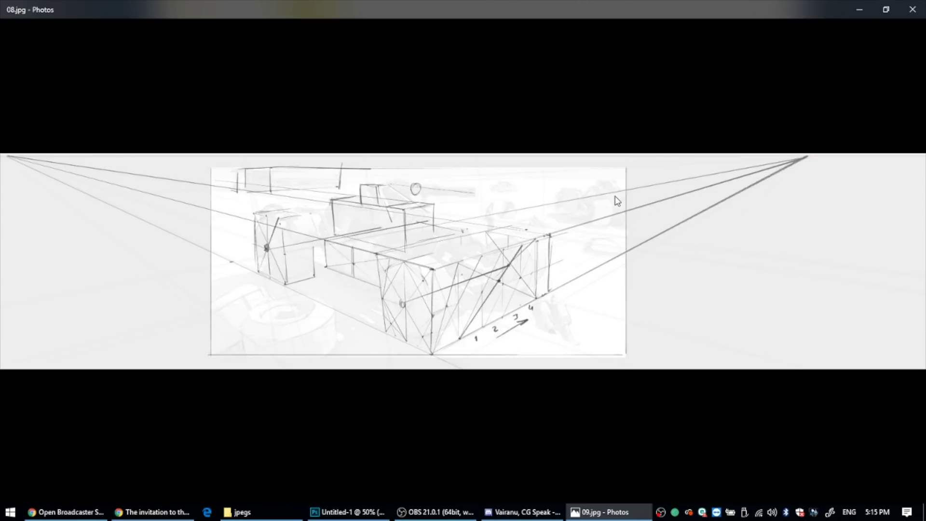
pyautogui.press('Right')
pyautogui.press('Right')
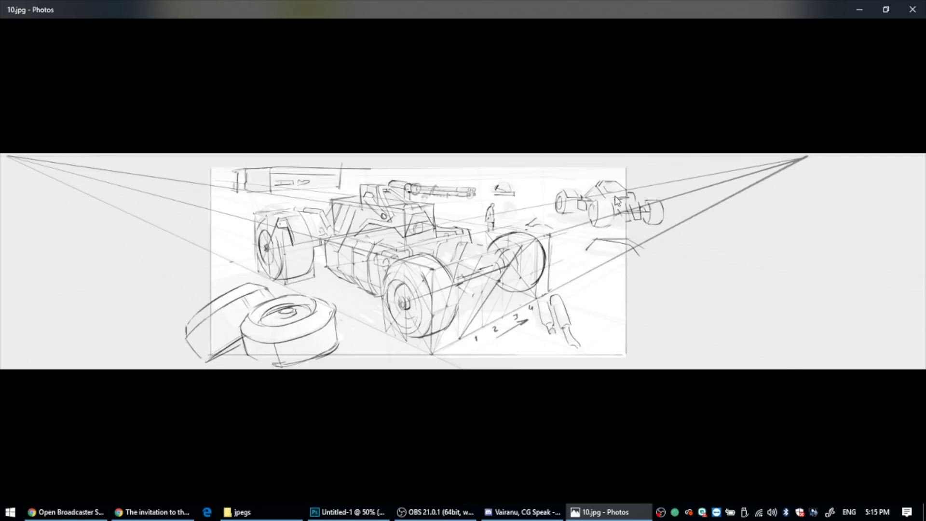
# Advance past the LIGHT marker image 11.jpg to the Photoshop selection screenshot 12.jpg
pyautogui.press('Right')
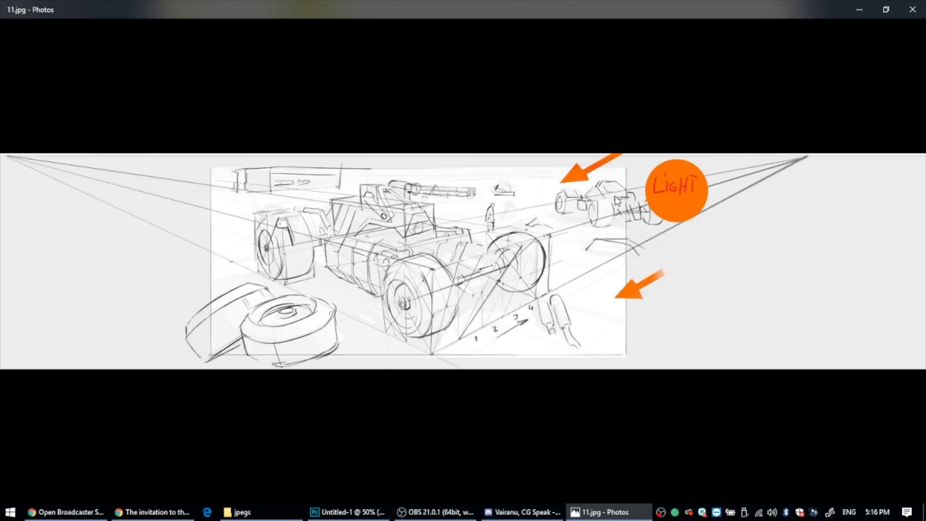
pyautogui.press('Right')
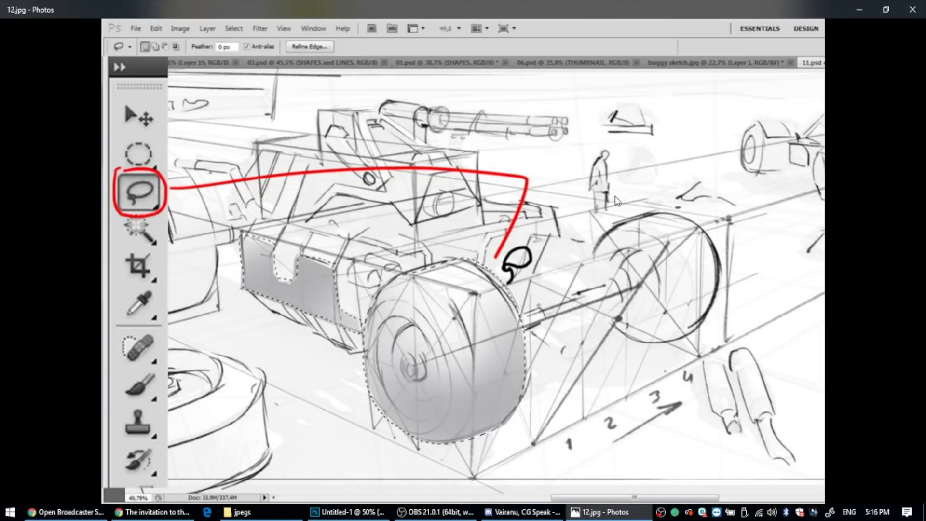
# Recheck the LIGHT marker and buggy sketch images, then move on to the COLOR BASE image 14.jpg
pyautogui.press('Left')
pyautogui.press('Right')
pyautogui.press('Right')
pyautogui.press('Left')
pyautogui.press('Right')
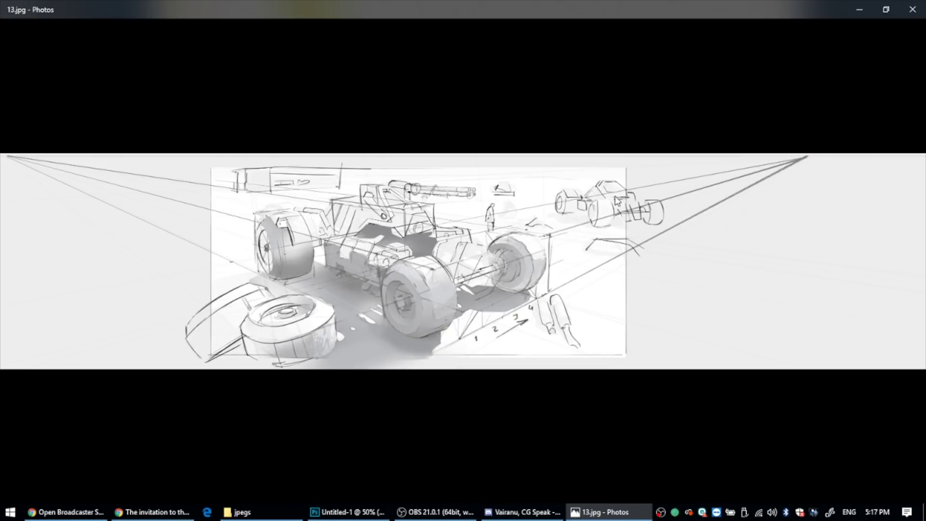
pyautogui.press('Right')
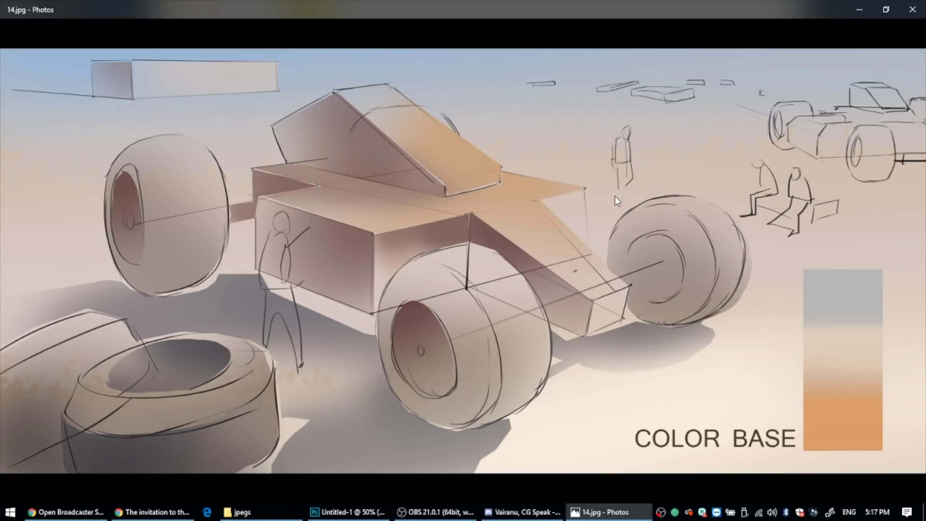
# Step between the perspective buggy sketch and the COLOR BASE stage, settling on COLOR BASE
pyautogui.press('Right')
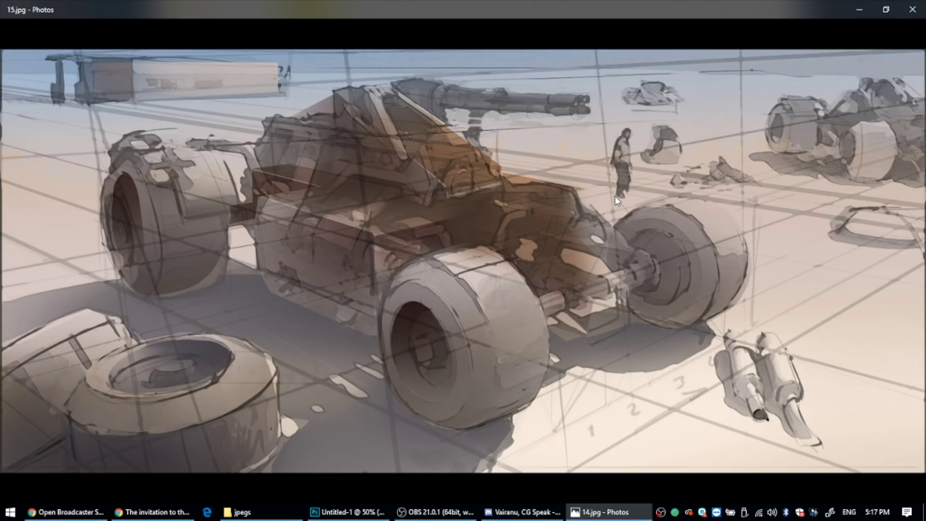
pyautogui.press('Right')
pyautogui.press('Left')
pyautogui.press('Left')
pyautogui.press('Left')
pyautogui.press('Left')
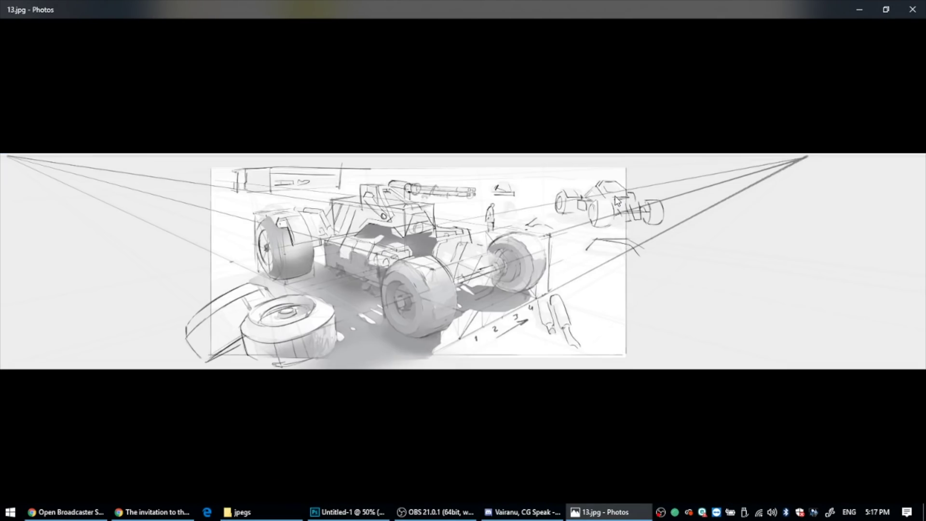
pyautogui.press('Right')
pyautogui.press('Left')
pyautogui.press('Right')
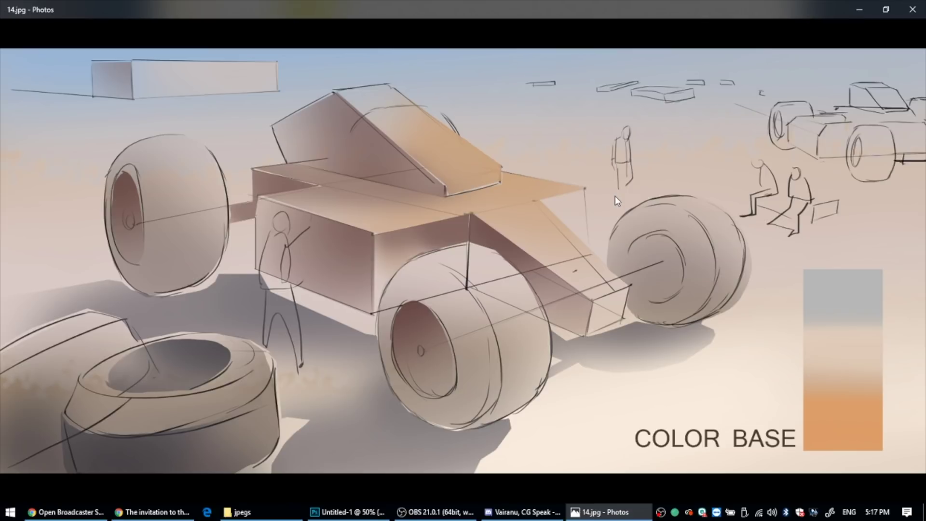
# Flip repeatedly between COLOR BASE and the rendered stage, ending on 16.jpg with red arrows
pyautogui.press('Right')
pyautogui.press('Left')
pyautogui.press('Right')
pyautogui.press('Left')
pyautogui.press('Right')
pyautogui.press('Left')
pyautogui.press('Right')
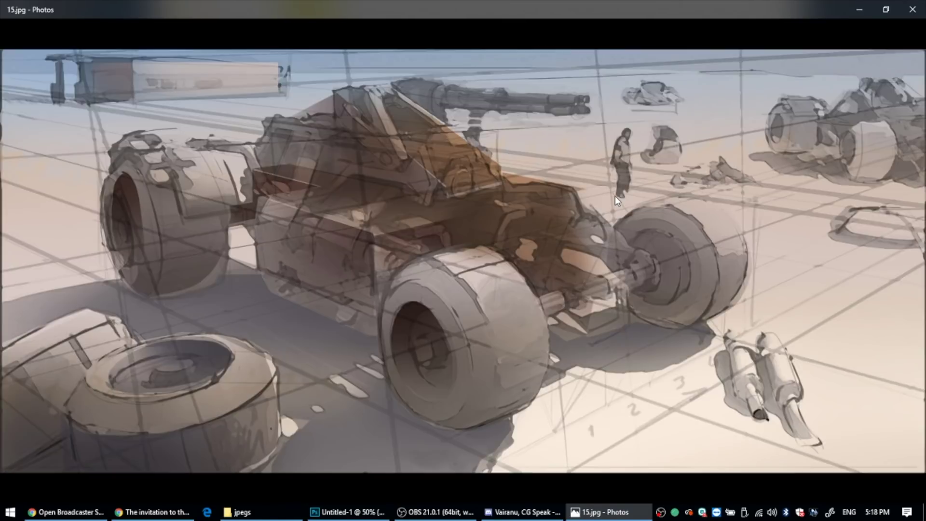
pyautogui.press('Left')
pyautogui.press('Right')
pyautogui.press('Left')
pyautogui.press('Right')
pyautogui.press('Left')
pyautogui.press('Right')
pyautogui.press('Left')
pyautogui.press('Right')
pyautogui.press('Left')
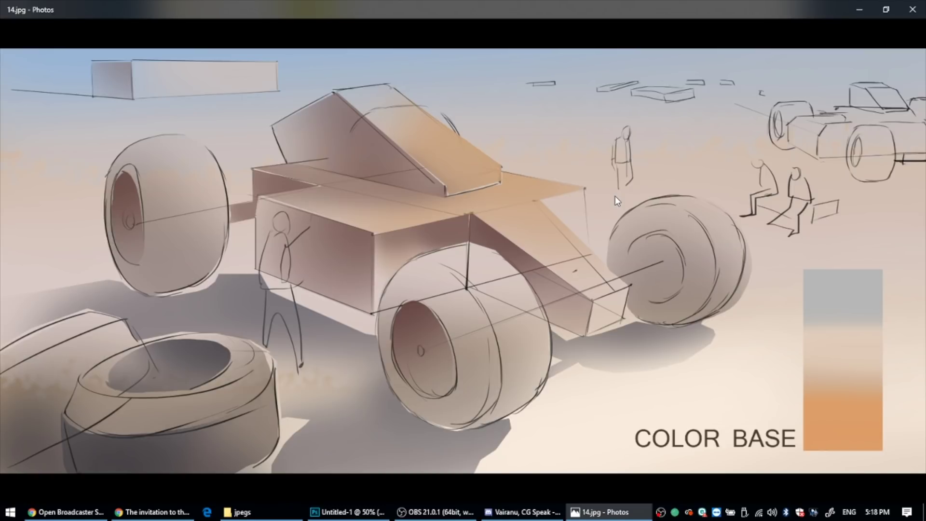
pyautogui.press('Right')
pyautogui.press('Right')
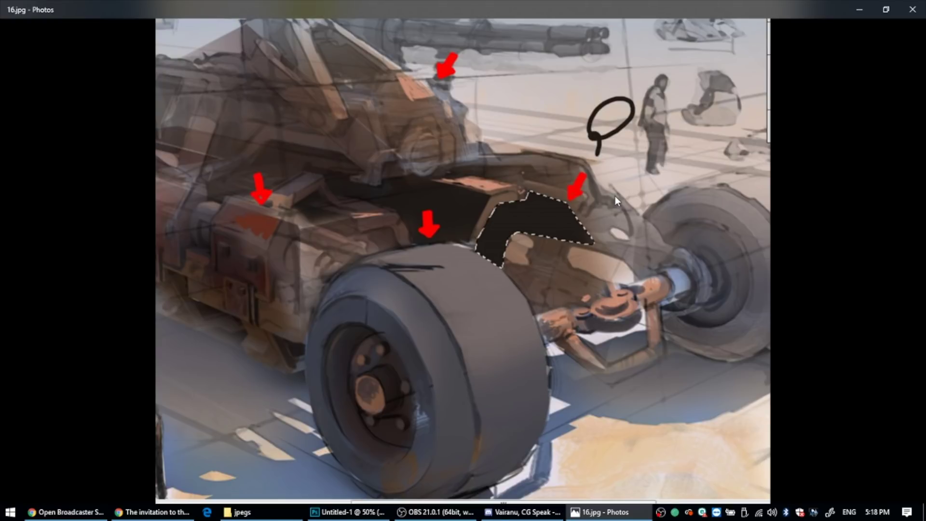
# Advance past 17.jpg, the six-panel truck painting, to 18.jpg, the six-step wheel tutorial
pyautogui.click(622, 196)
pyautogui.press('Right')
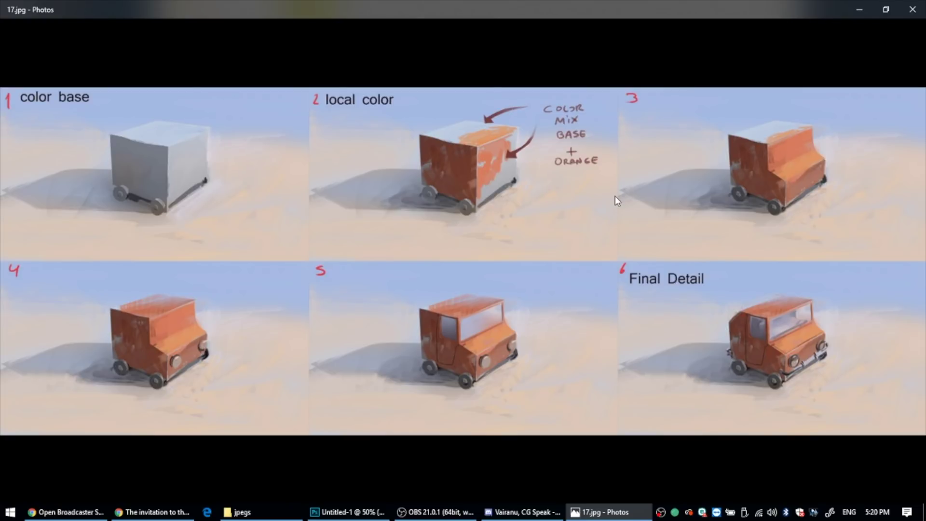
pyautogui.press('Right')
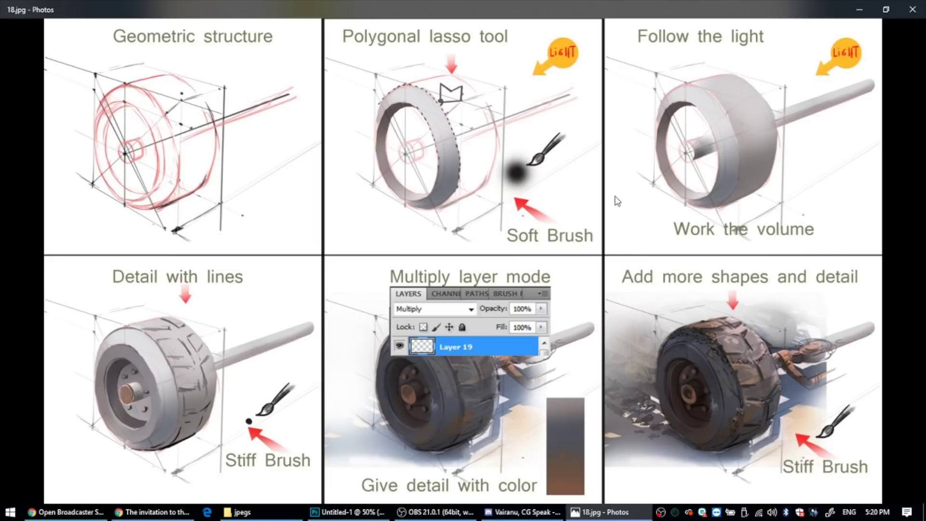
pyautogui.press('Left')
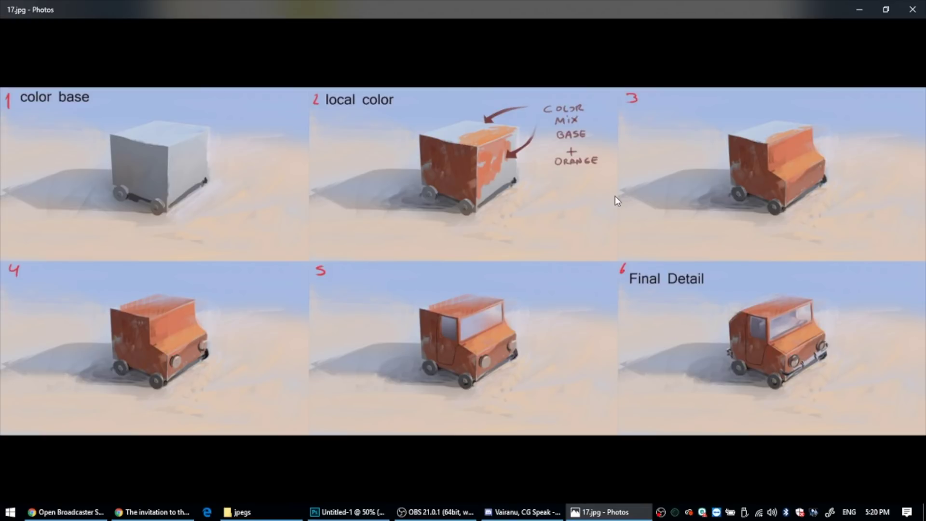
# Toggle between the wheel painting tutorial and the truck painting to compare them
pyautogui.press('Right')
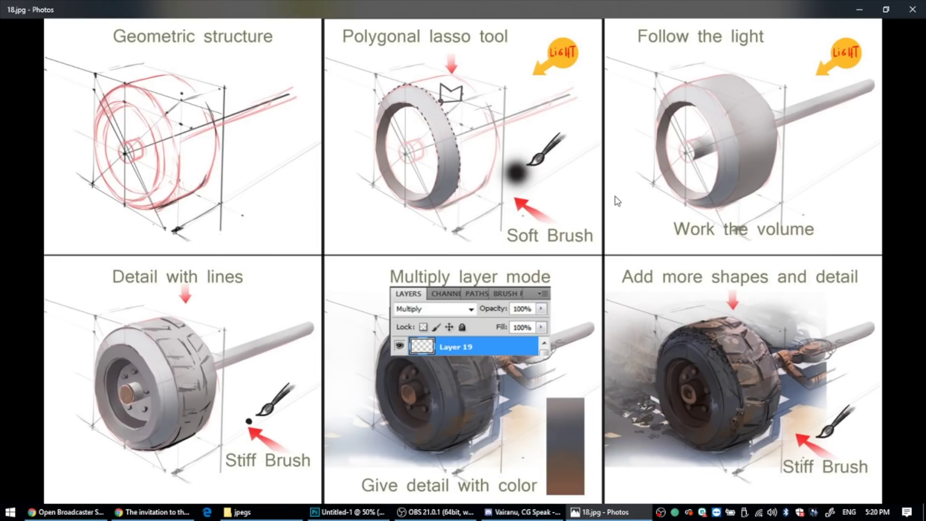
pyautogui.press('Left')
pyautogui.press('Right')
pyautogui.press('Right')
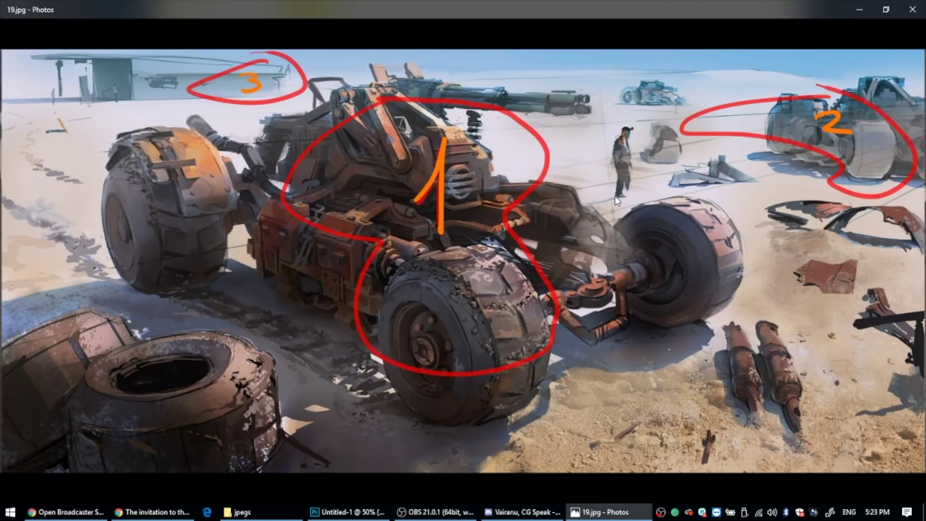
# Advance to the vehicle sketch sheet 21.jpg and ink a small stroke on its lower middle image
pyautogui.press('Right')
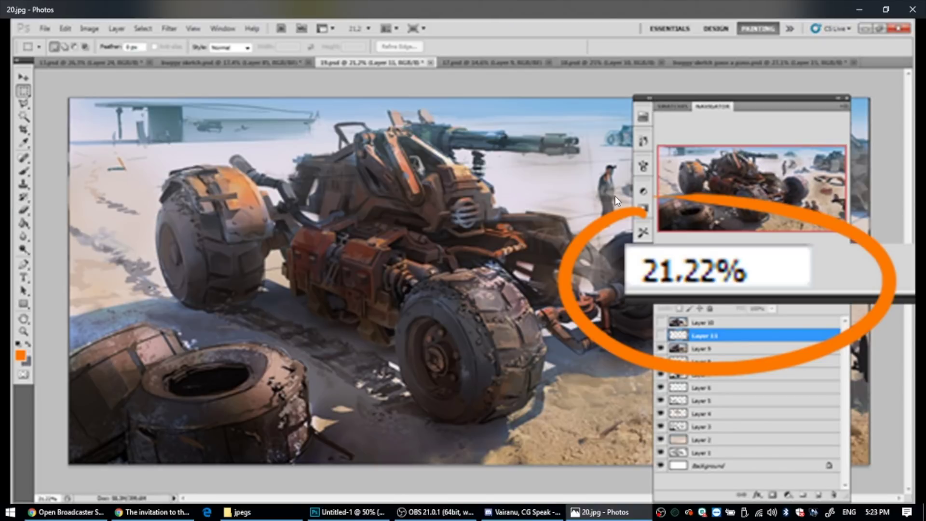
pyautogui.press('Right')
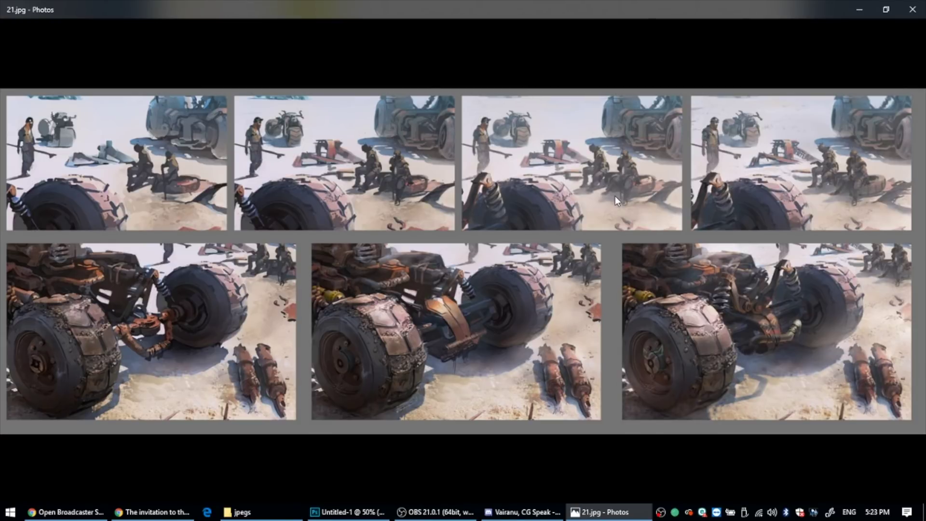
pyautogui.hotkey('ctrl', 'd')
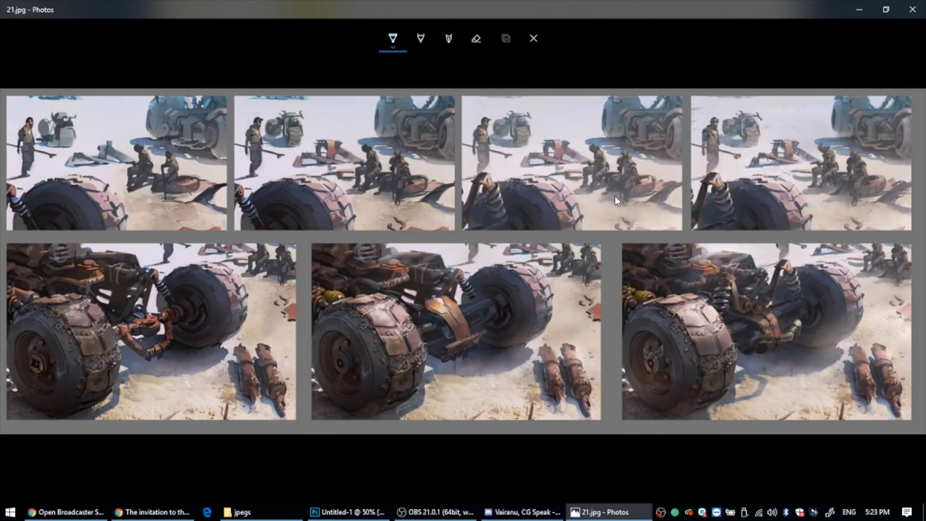
pyautogui.moveTo(447, 302); pyautogui.dragTo(454, 299)
# Add an ink dot on the lower middle image, then close Photos and open 22.jpg from jpegs
pyautogui.click(497, 295)
pyautogui.moveTo(436, 512)
pyautogui.click(912, 9)
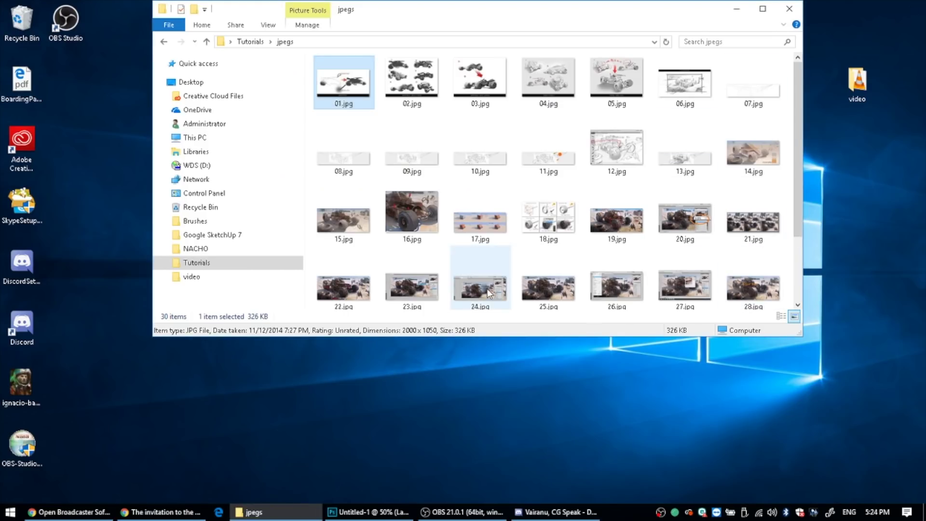
pyautogui.click(362, 299)
pyautogui.doubleClick(362, 296)
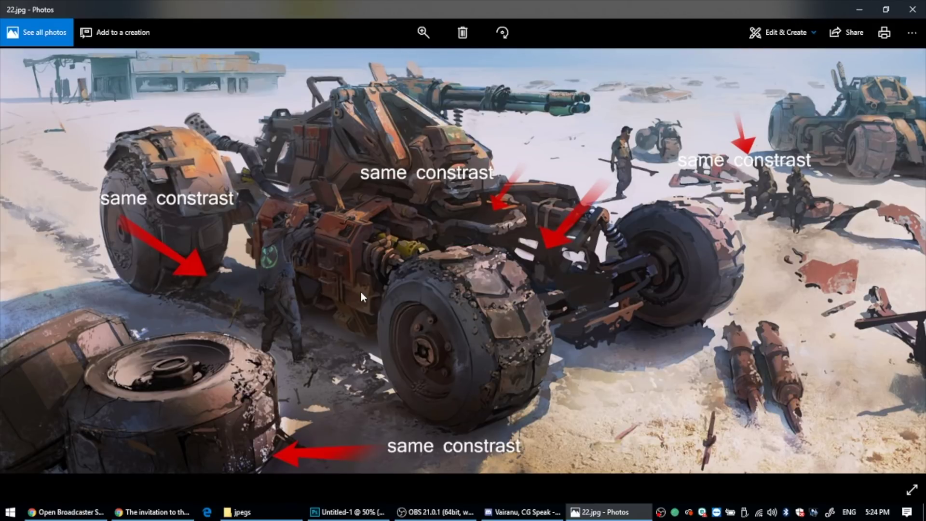
# Flip from 21.jpg forward through 22.jpg and 23.jpg to 24.jpg
pyautogui.press('Left')
pyautogui.press('Right')
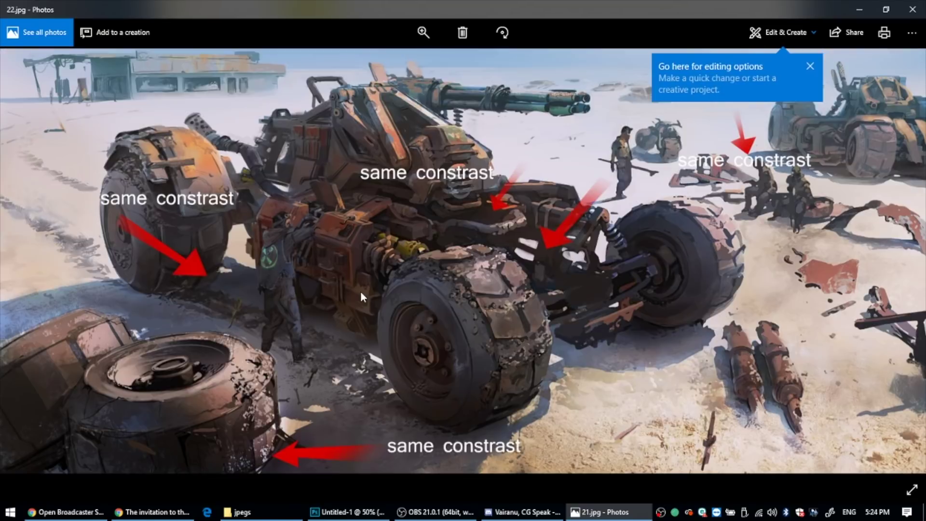
pyautogui.press('Right')
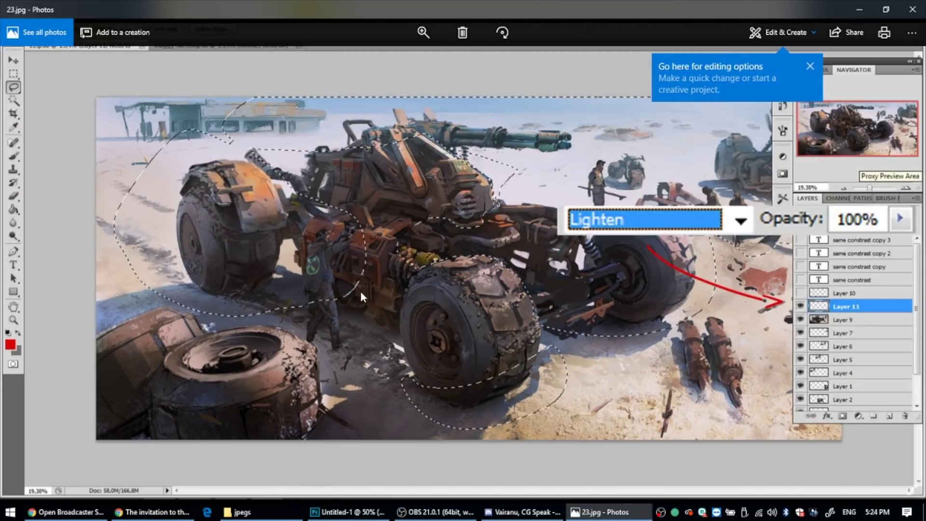
pyautogui.press('Right')
pyautogui.press('Left')
pyautogui.press('Right')
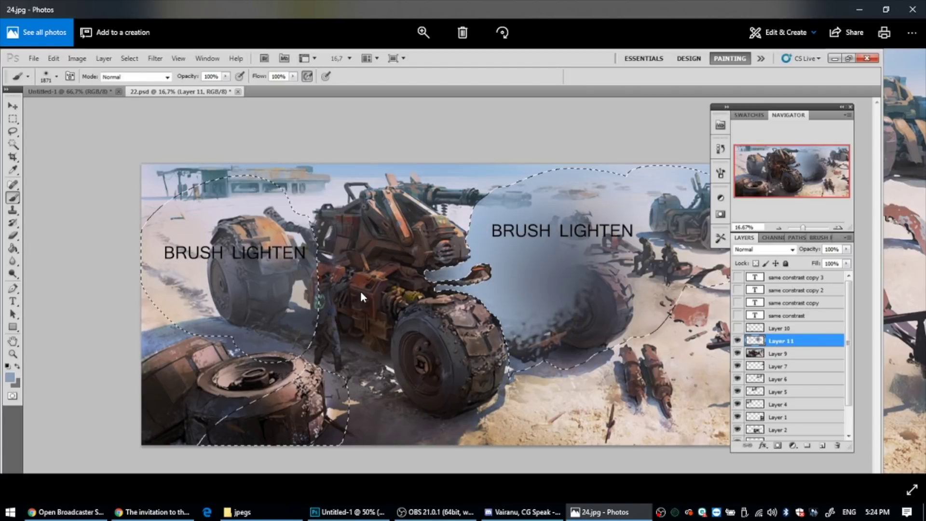
# Step back to 21.jpg, then advance to 25.jpg, comparing it twice with 24.jpg
pyautogui.press('Left')
pyautogui.press('Left')
pyautogui.press('Left')
pyautogui.press('Left')
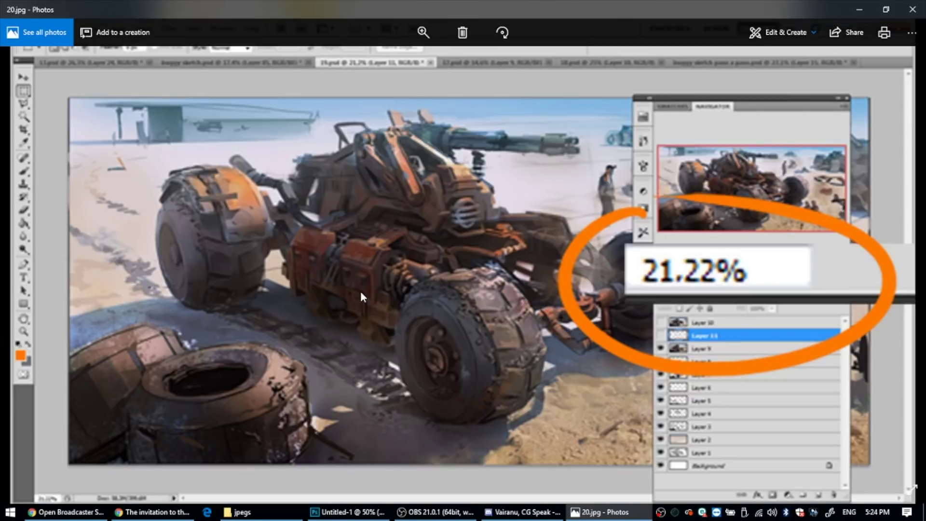
pyautogui.press('Right')
pyautogui.press('Right')
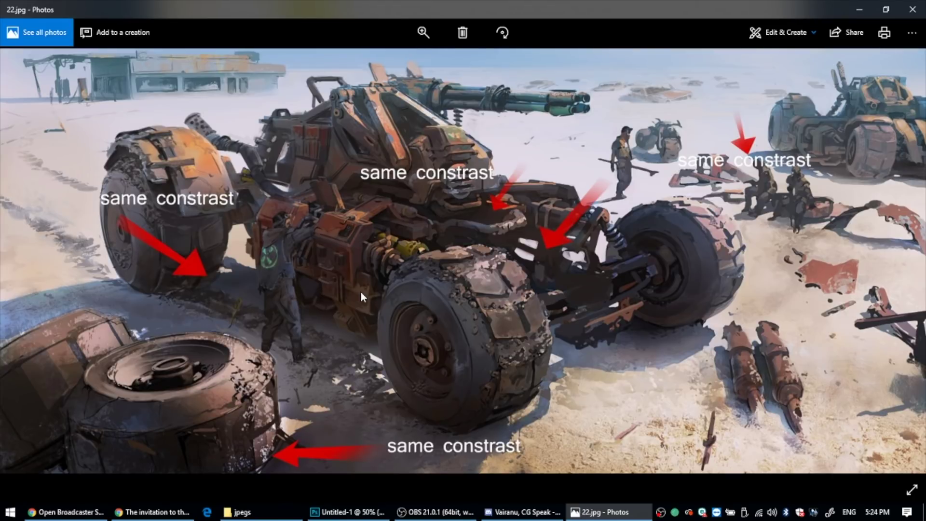
pyautogui.press('Right')
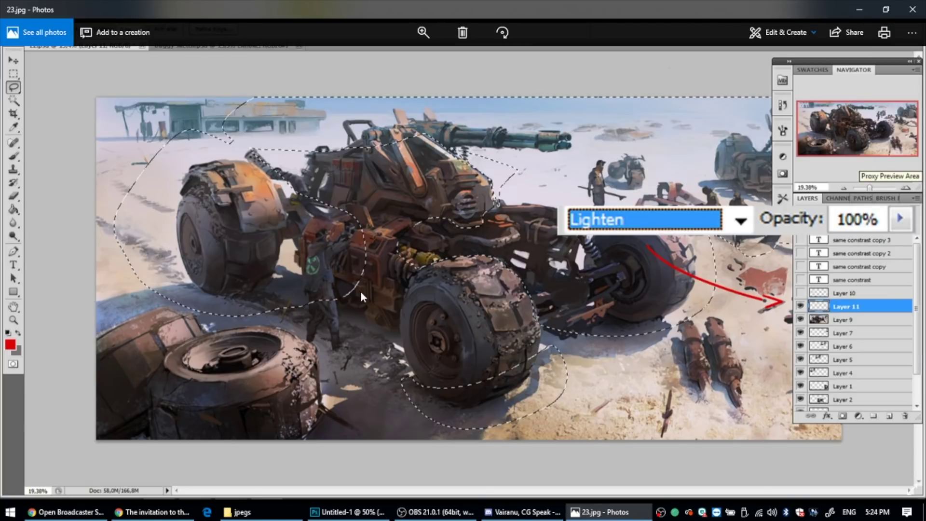
pyautogui.press('Right')
pyautogui.press('Right')
pyautogui.press('Left')
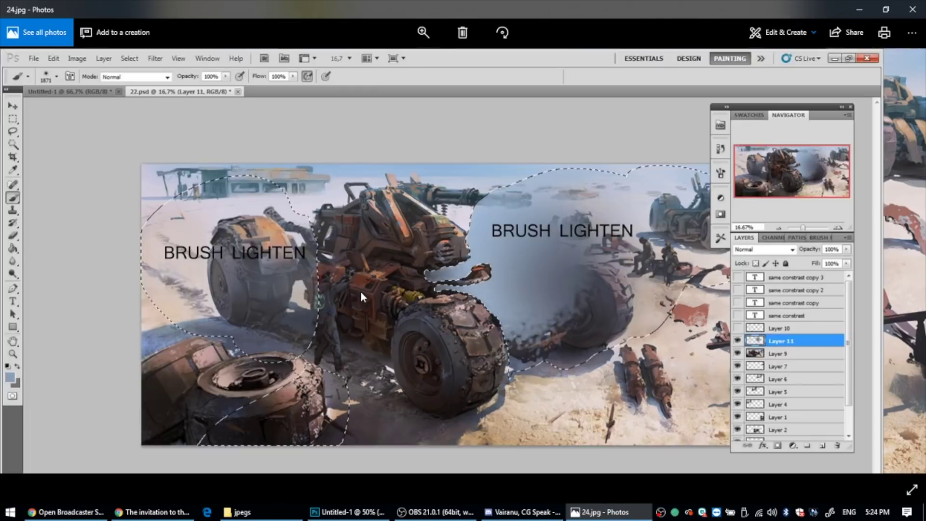
pyautogui.press('Right')
pyautogui.press('Left')
pyautogui.press('Right')
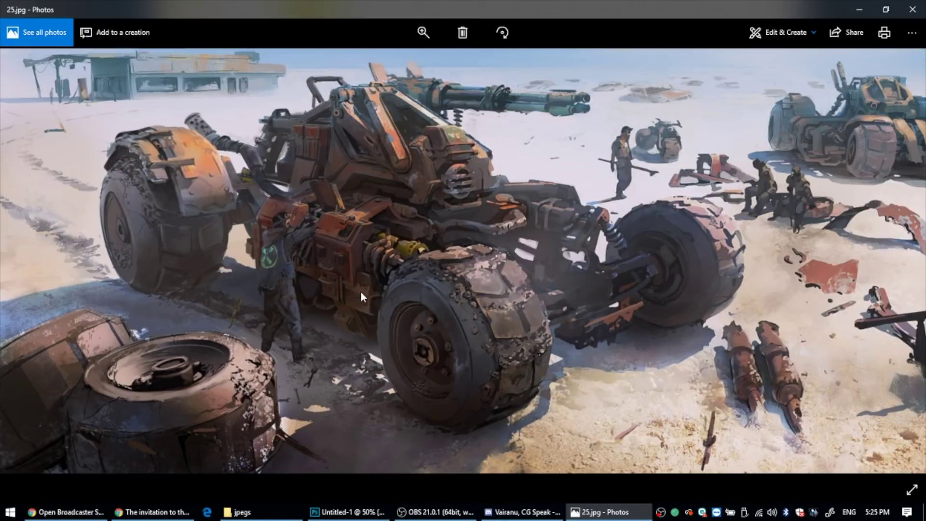
# Advance past the Gaussian Blur screenshot to the erase-area image and compare it with clean 29.jpg
pyautogui.press('Right')
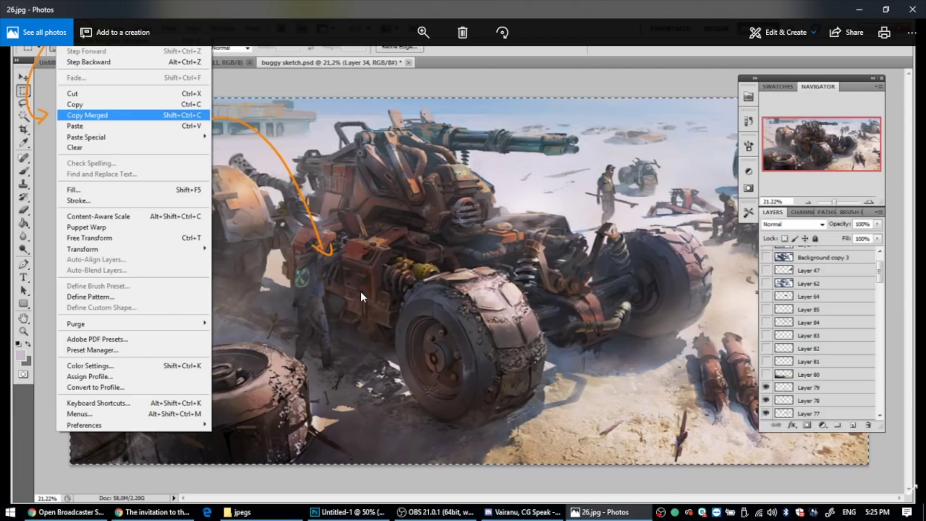
pyautogui.press('Right')
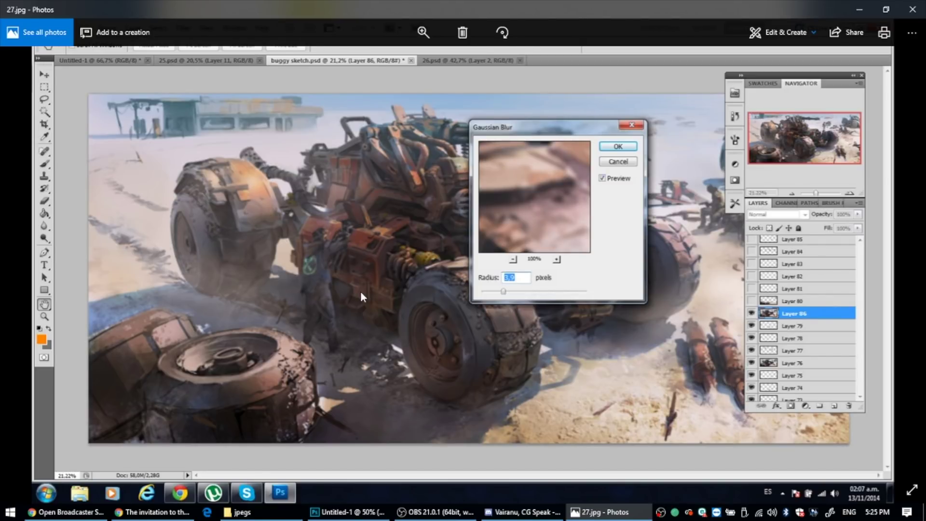
pyautogui.press('Right')
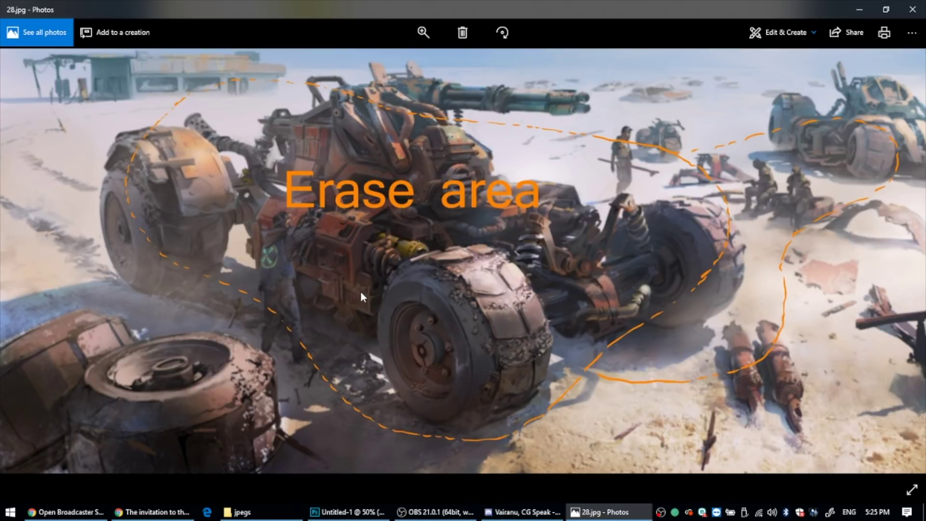
pyautogui.press('Right')
pyautogui.press('Left')
pyautogui.press('Right')
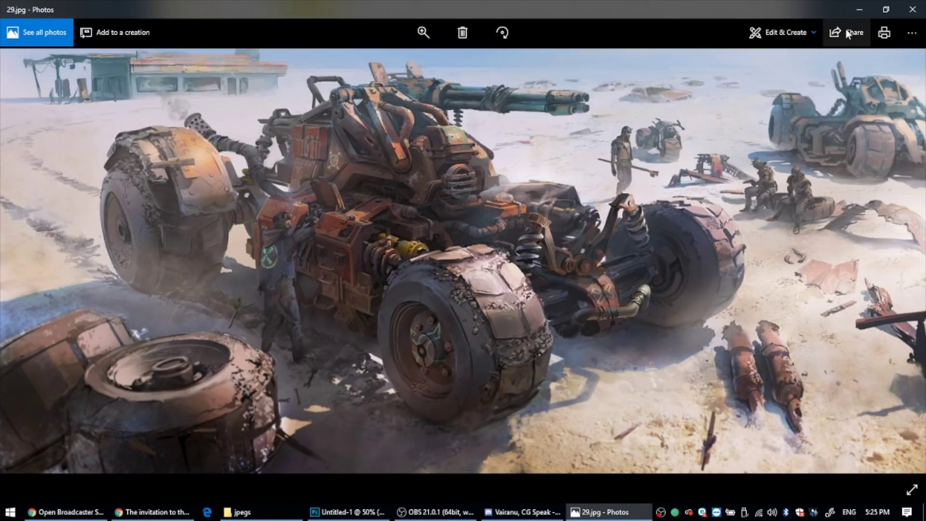
# Minimize Photos, return to Tutorials and open the 'I love paris tuto' folder
pyautogui.click(858, 8)
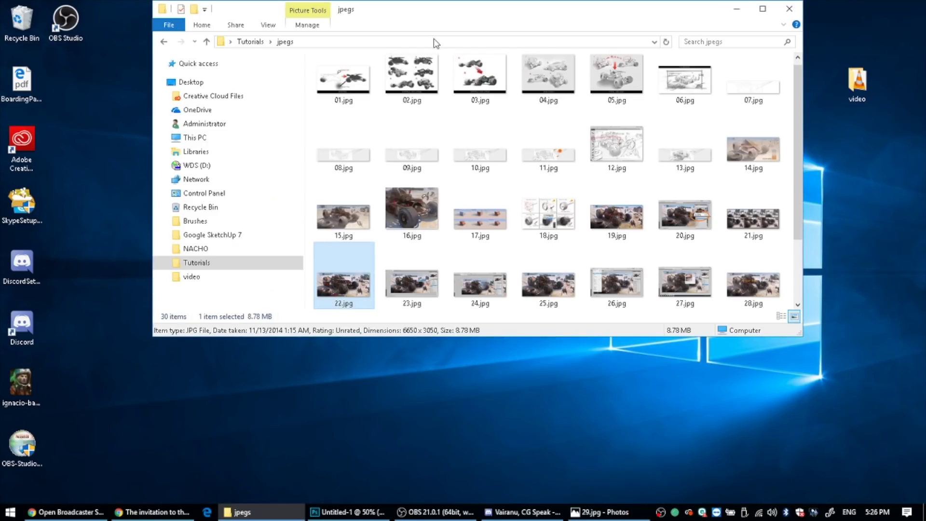
pyautogui.click(166, 41)
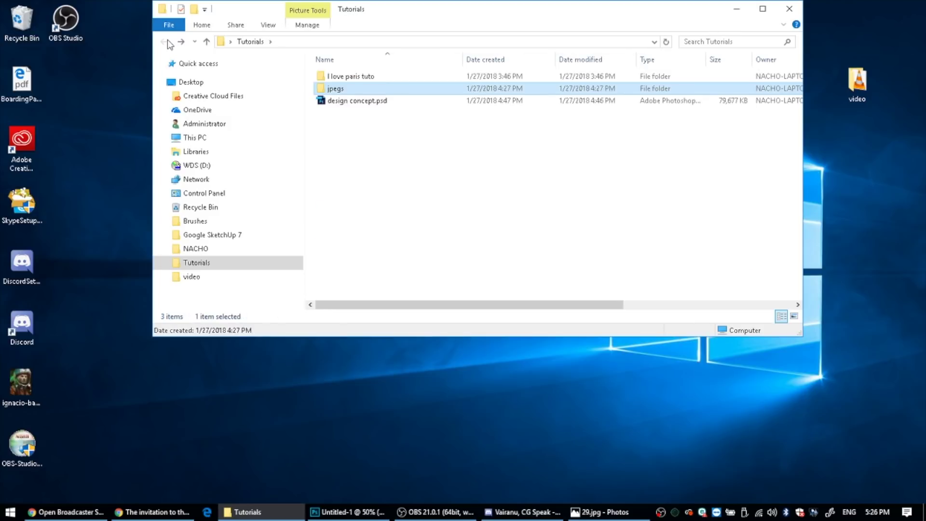
pyautogui.click(352, 76)
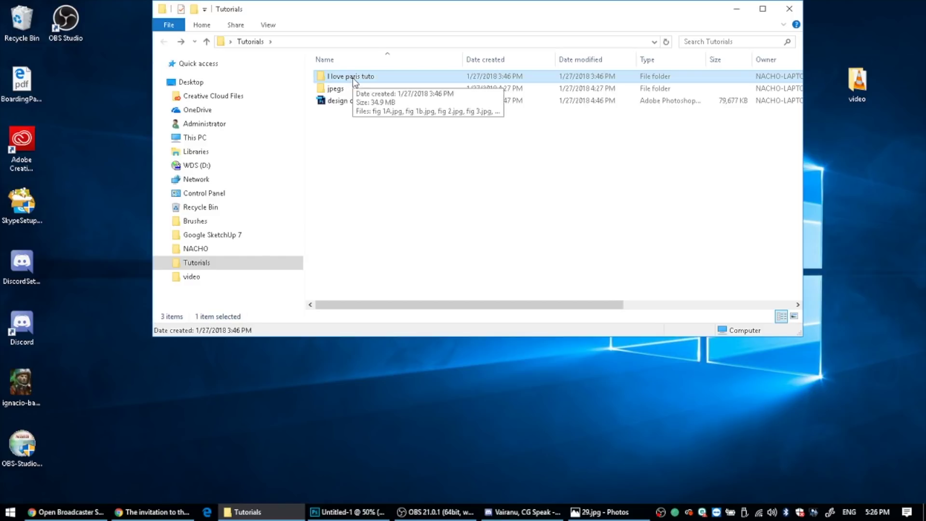
pyautogui.doubleClick(352, 78)
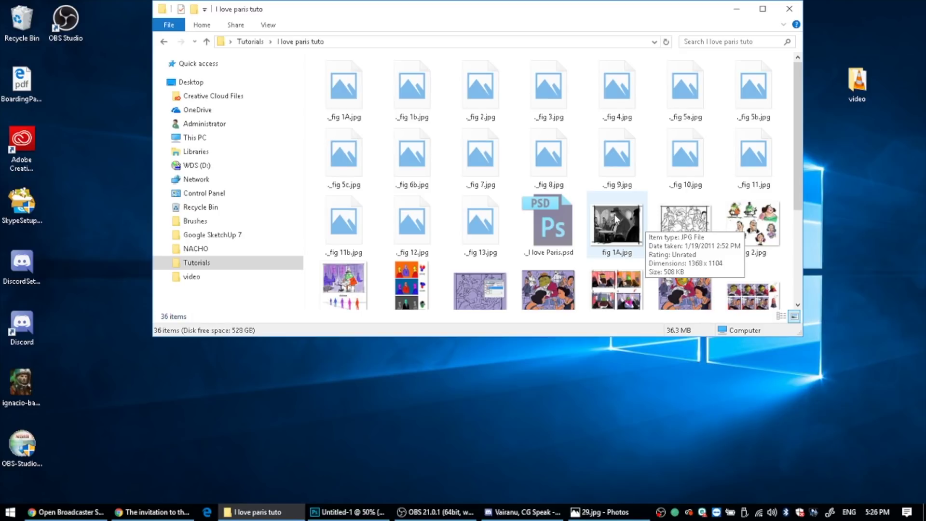
# Open fig 1A.jpg maximized in Photos and briefly peek at the next figure
pyautogui.doubleClick(625, 238)
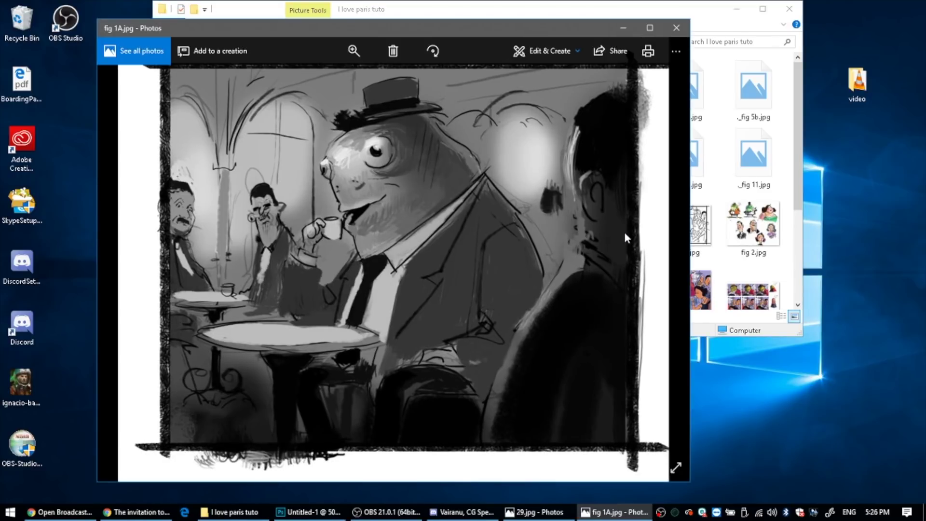
pyautogui.click(650, 28)
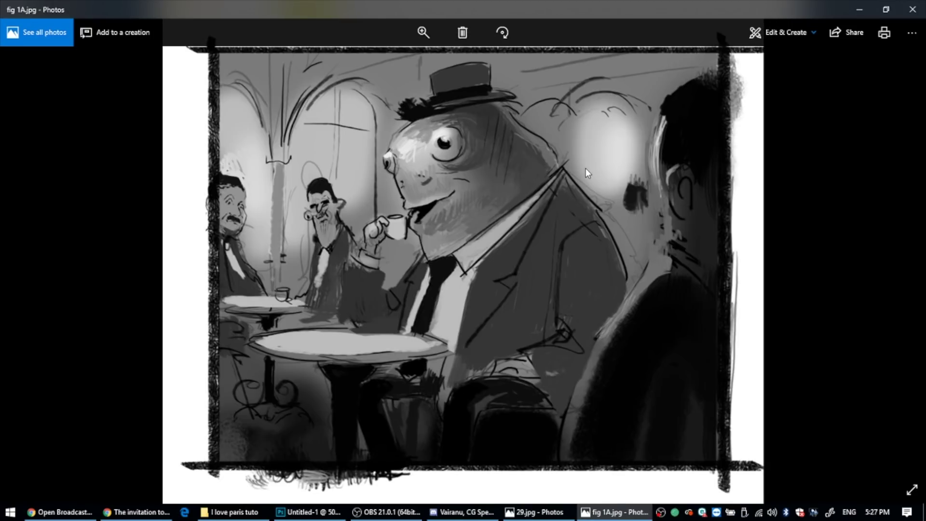
pyautogui.press('Right')
pyautogui.press('Left')
# Flip repeatedly between the painted café scene fig 1A and its line sketch fig 1b
pyautogui.press('Right')
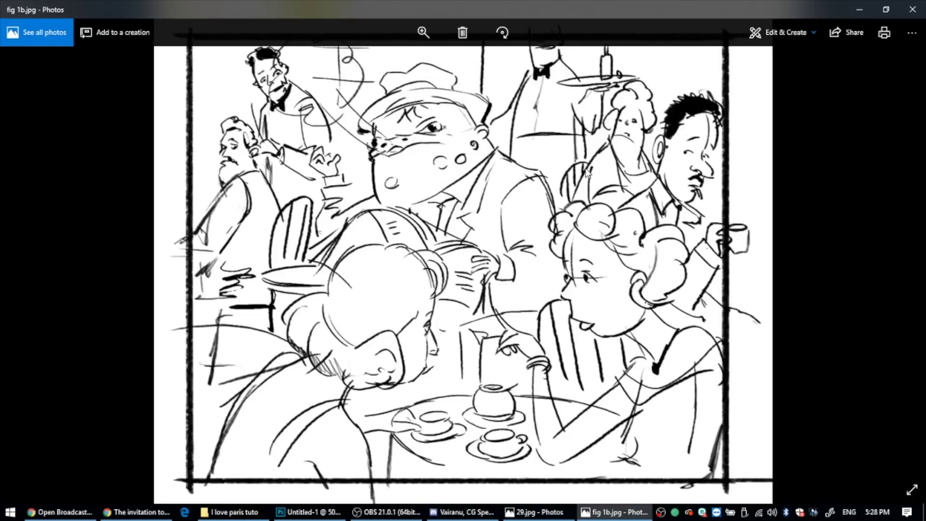
pyautogui.press('Left')
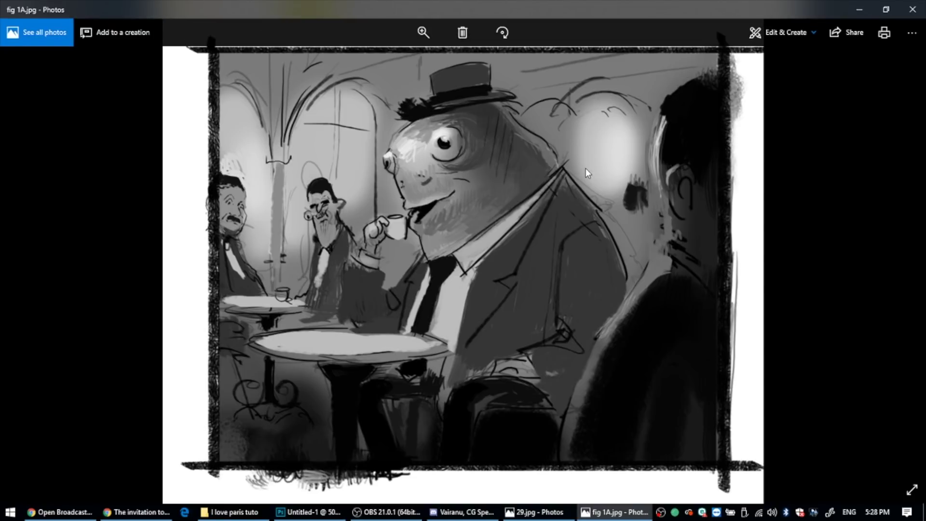
pyautogui.press('Right')
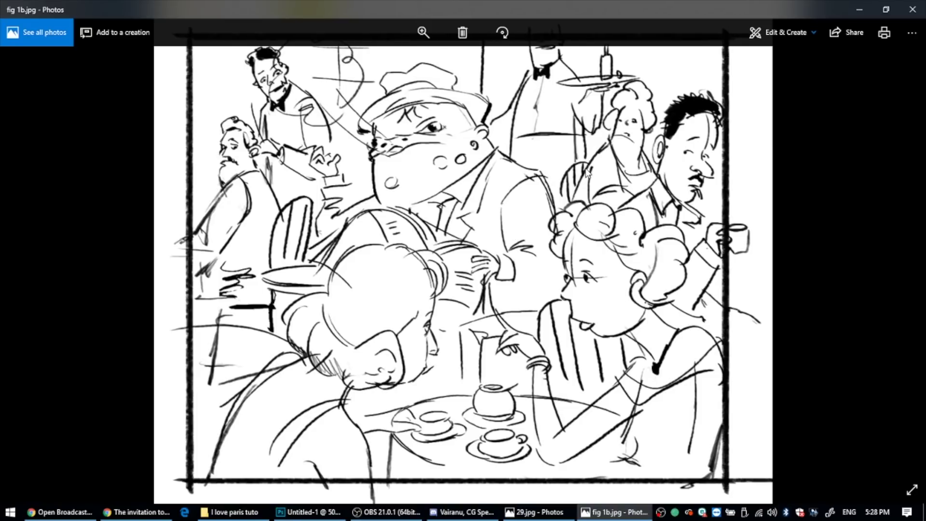
pyautogui.click(586, 170)
pyautogui.press('Left')
pyautogui.press('Right')
pyautogui.press('Left')
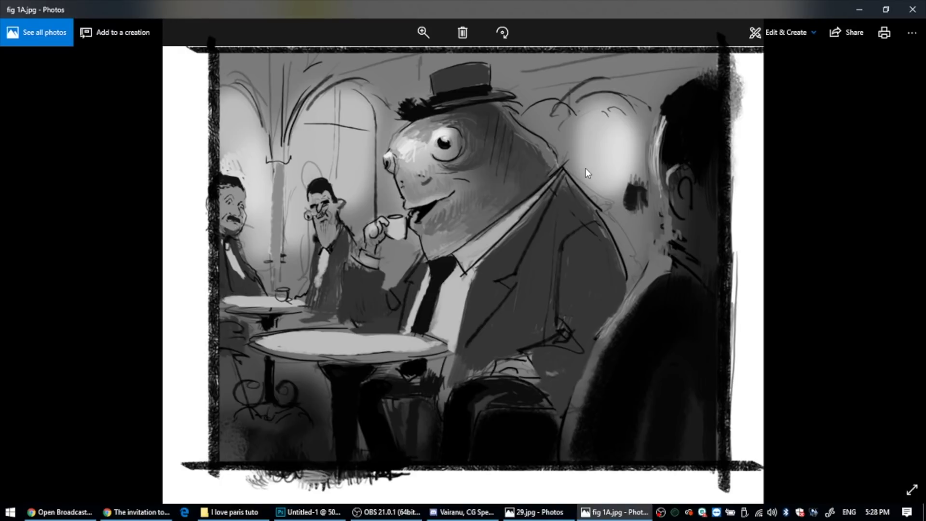
pyautogui.press('Right')
pyautogui.press('Left')
# Move forward to fig 2's character studies, glancing back at fig 1b along the way
pyautogui.press('Right')
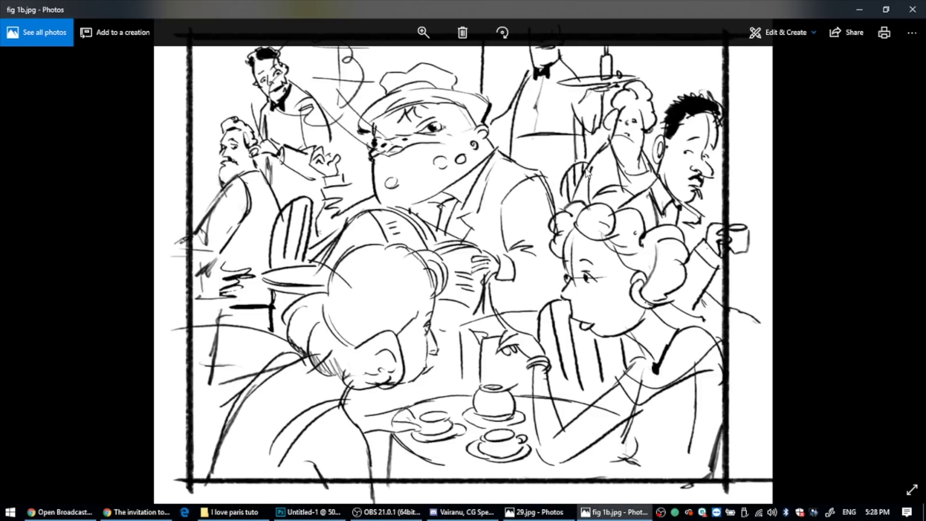
pyautogui.press('Right')
pyautogui.press('Left')
pyautogui.press('Right')
pyautogui.press('Right')
pyautogui.press('Left')
pyautogui.press('Left')
pyautogui.press('Left')
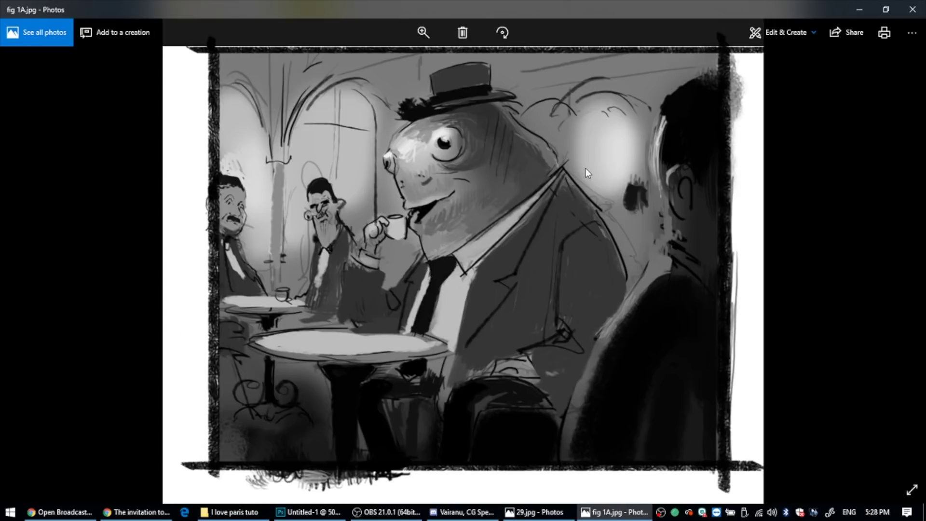
pyautogui.press('Right')
pyautogui.press('Right')
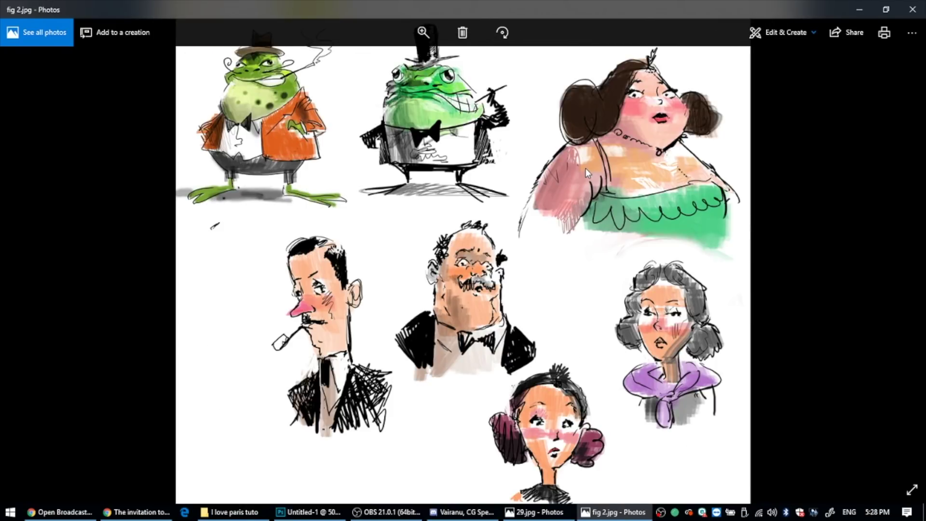
# Glance back at fig 2, then advance to fig 3's café-and-distance diagram
pyautogui.press('Right')
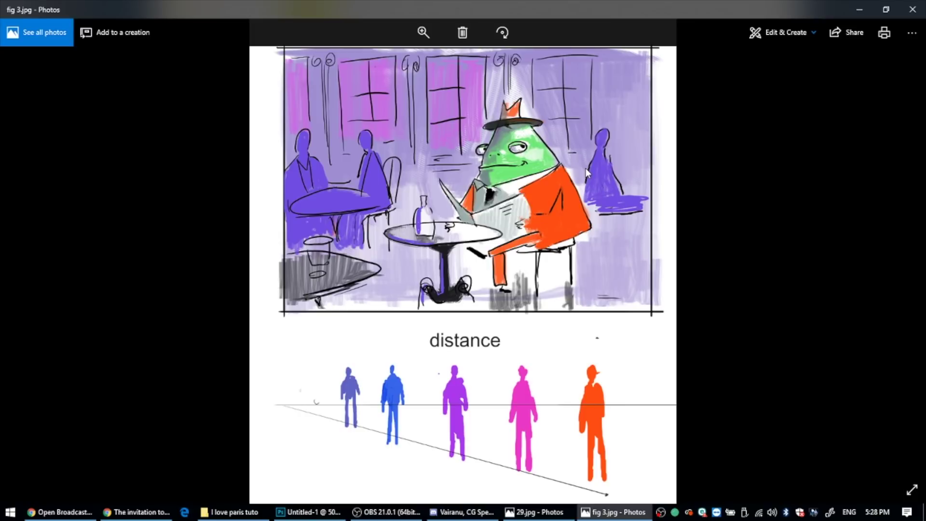
pyautogui.press('Left')
pyautogui.press('Right')
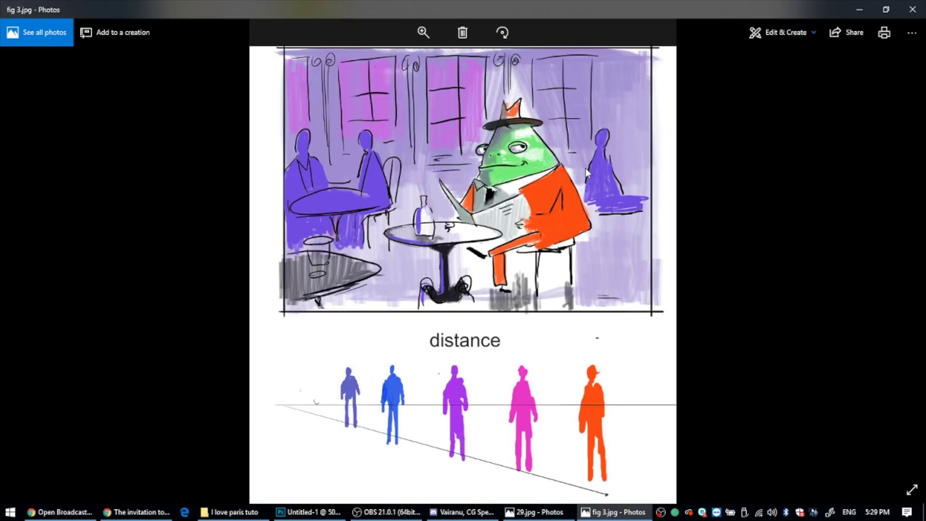
# Step forward to fig 5a.jpg, the café line sketch on a lavender Multiply layer
pyautogui.press('Right')
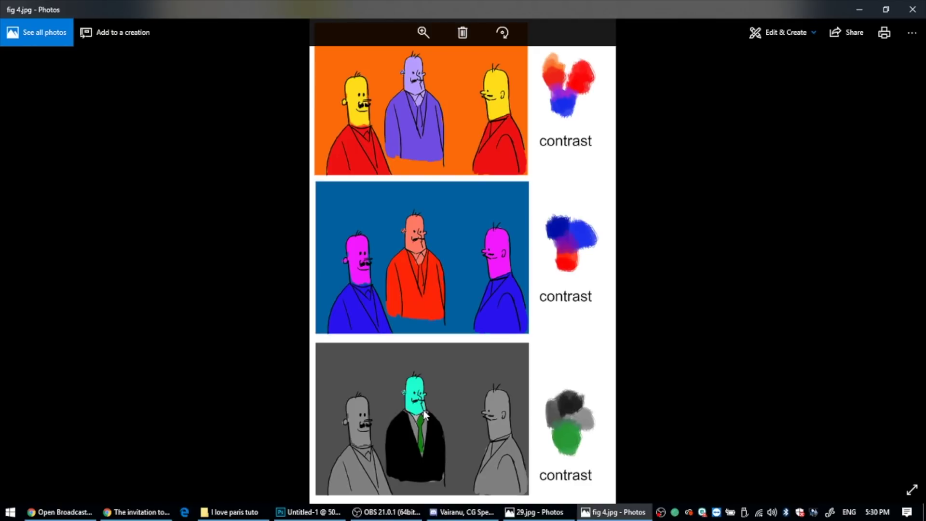
pyautogui.press('Right')
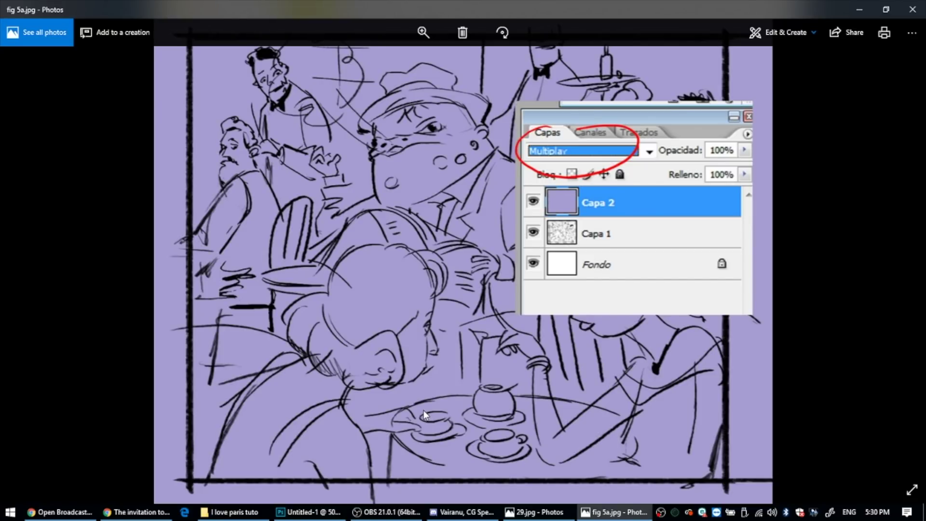
# Step past fig 5b's coloured café sketch to fig 5c's four numbered thumbnails
pyautogui.press('Right')
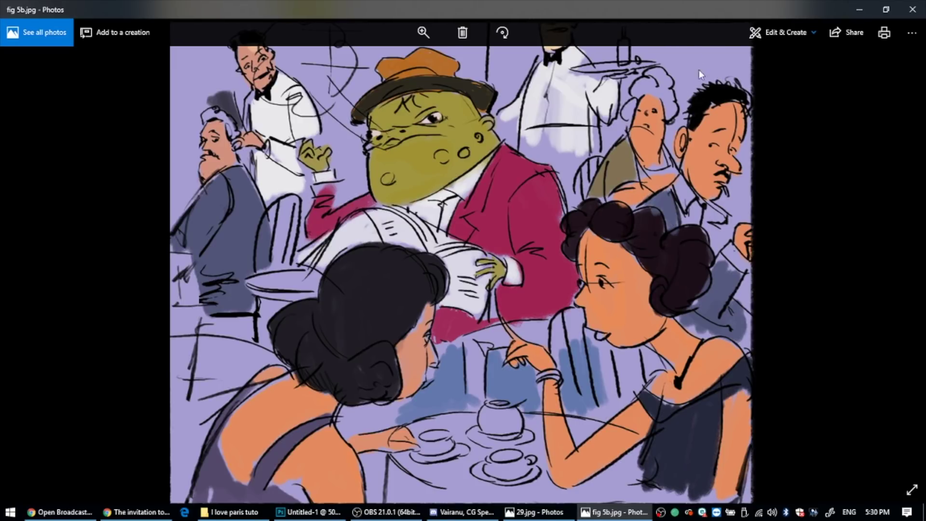
pyautogui.press('Right')
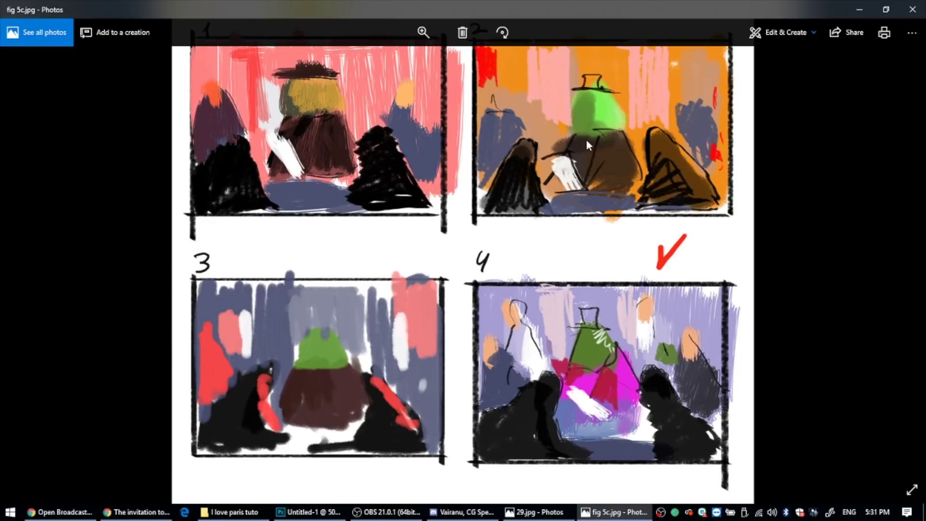
# Flip back and forth between the fig 5c thumbnails and the fig 6b café scene to compare them
pyautogui.press('Right')
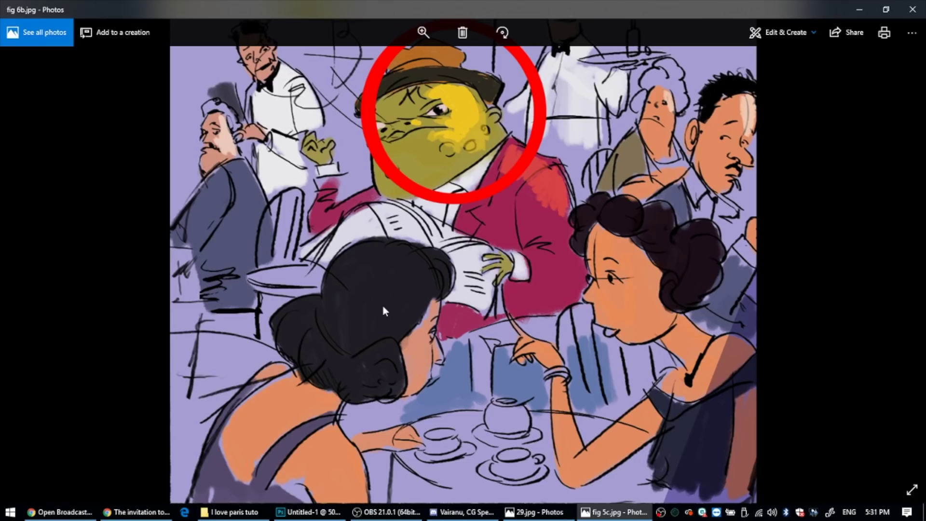
pyautogui.press('Left')
pyautogui.press('Right')
pyautogui.press('Left')
pyautogui.press('Right')
pyautogui.press('Left')
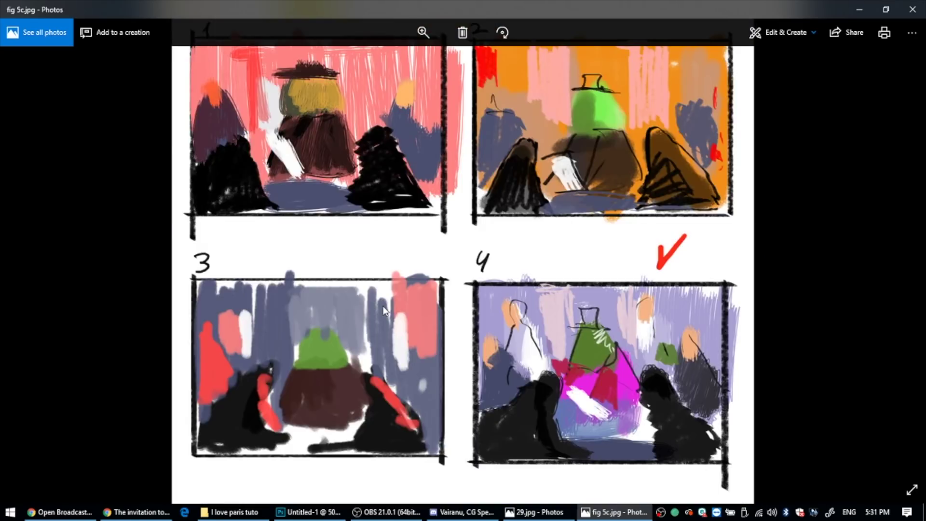
pyautogui.press('Right')
pyautogui.press('Right')
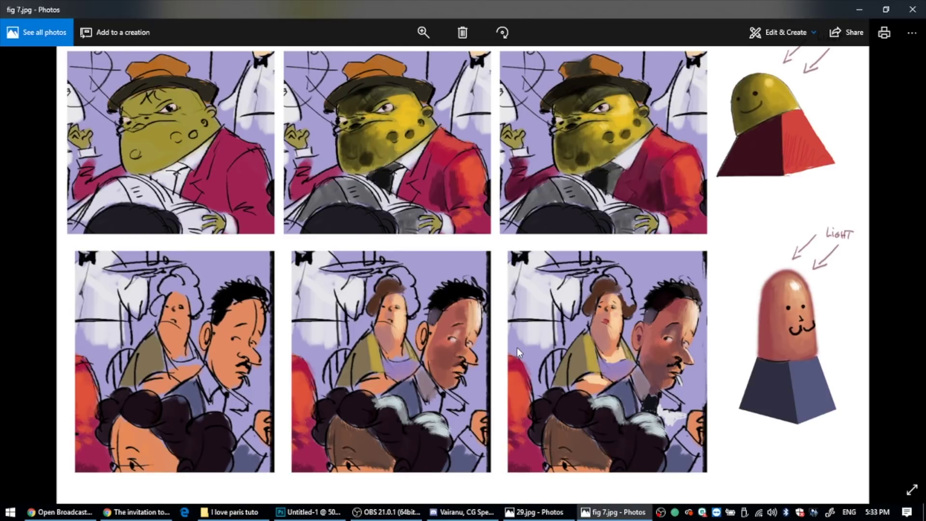
# Step through fig 8 and fig 9 to fig 10.jpg, briefly revisiting fig 9
pyautogui.press('Right')
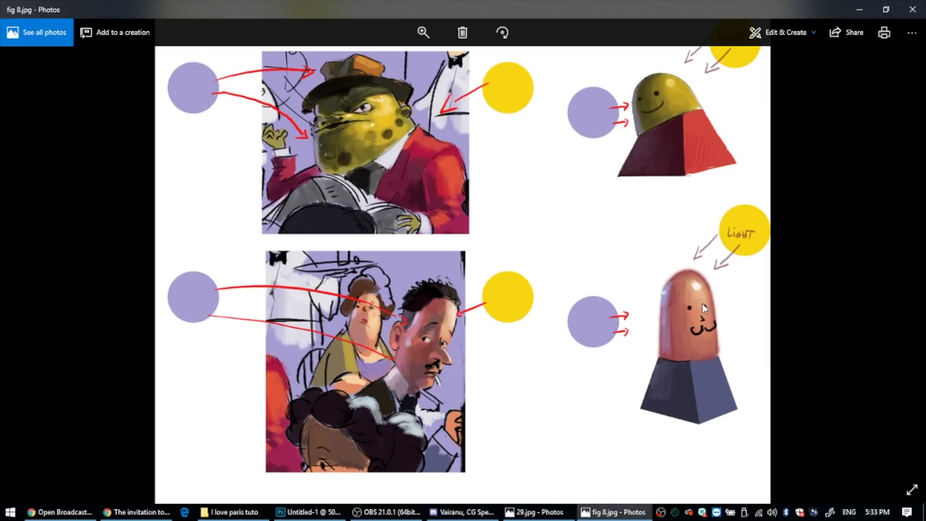
pyautogui.press('Right')
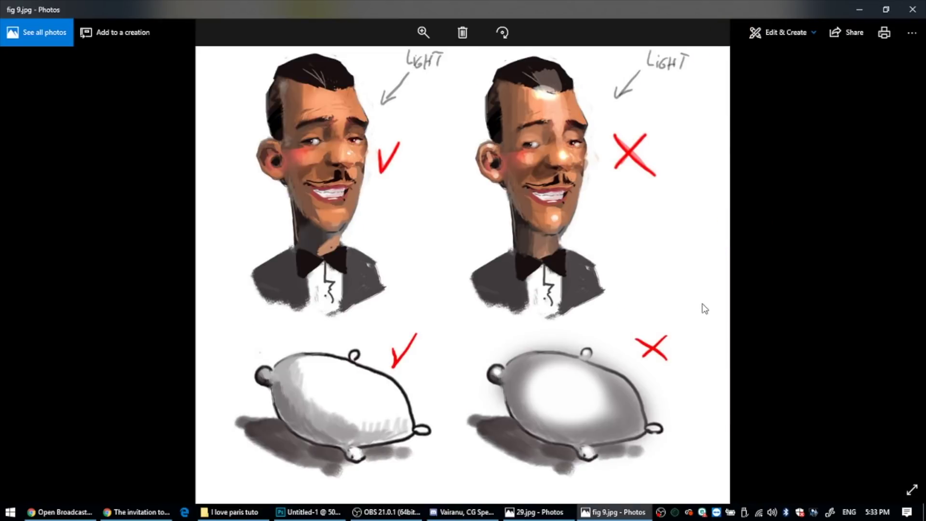
pyautogui.press('Right')
pyautogui.press('Left')
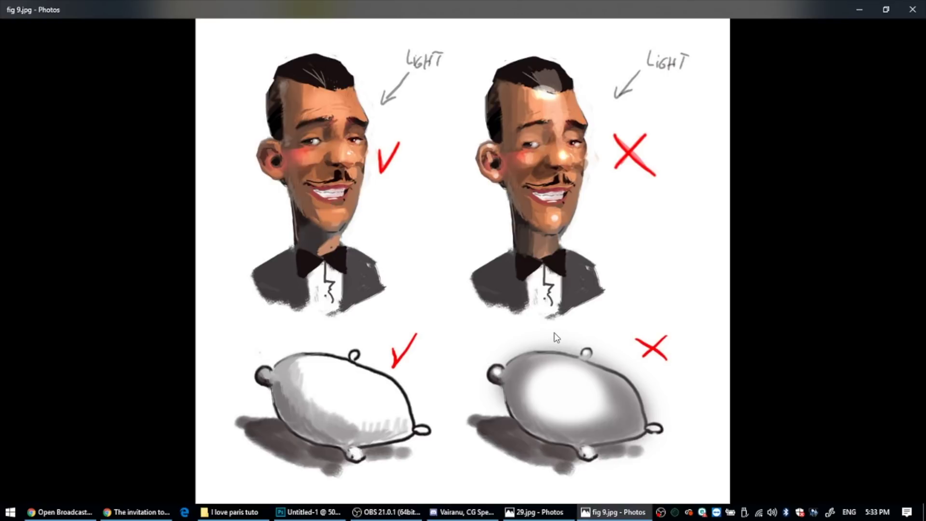
pyautogui.press('Right')
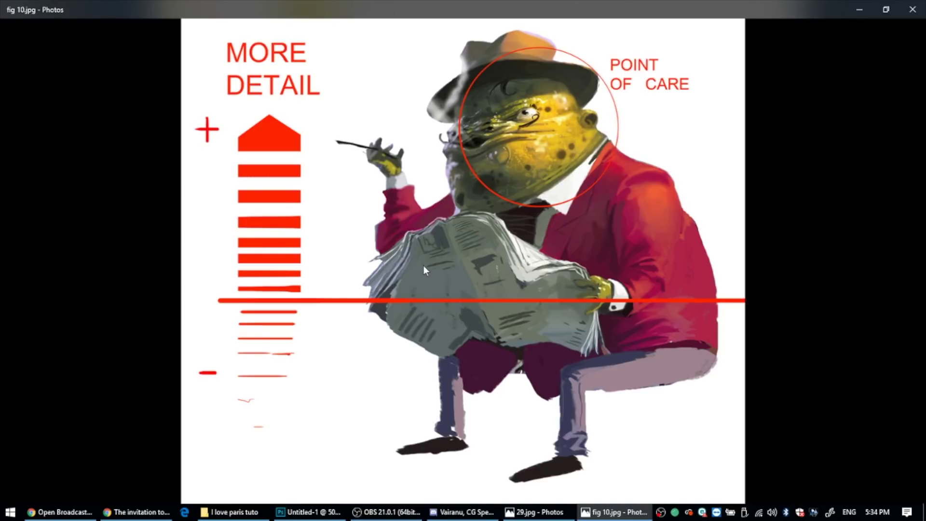
# Flip back and forth between fig 10 and fig 11 to compare them
pyautogui.press('Right')
pyautogui.press('Left')
pyautogui.press('Right')
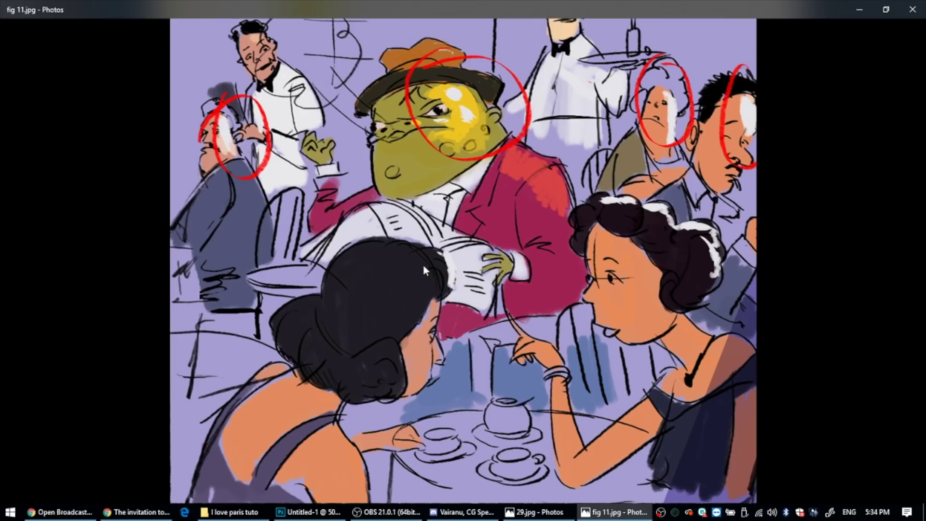
pyautogui.press('Left')
pyautogui.press('Right')
pyautogui.press('Left')
pyautogui.press('Right')
# Compare fig 11 with fig 11b by flipping between them, ending on fig 11b
pyautogui.press('Right')
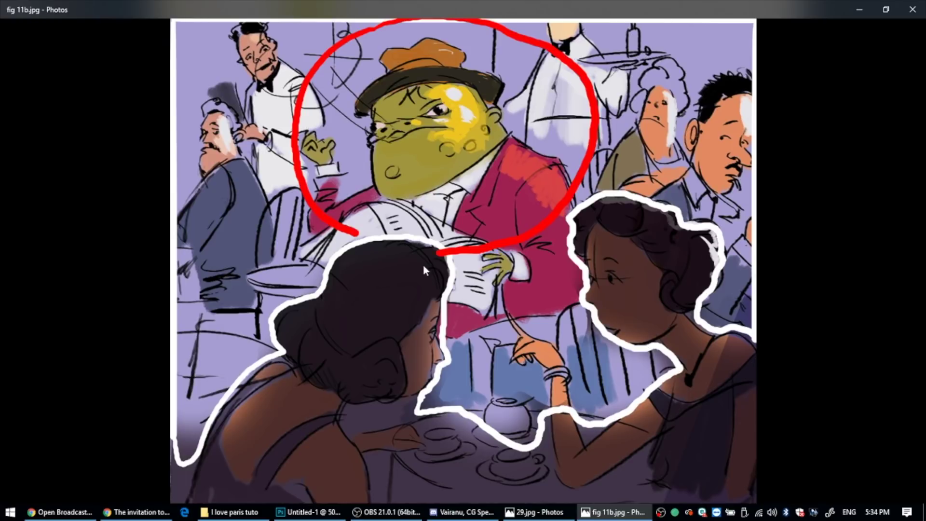
pyautogui.press('Left')
pyautogui.press('Right')
pyautogui.press('Left')
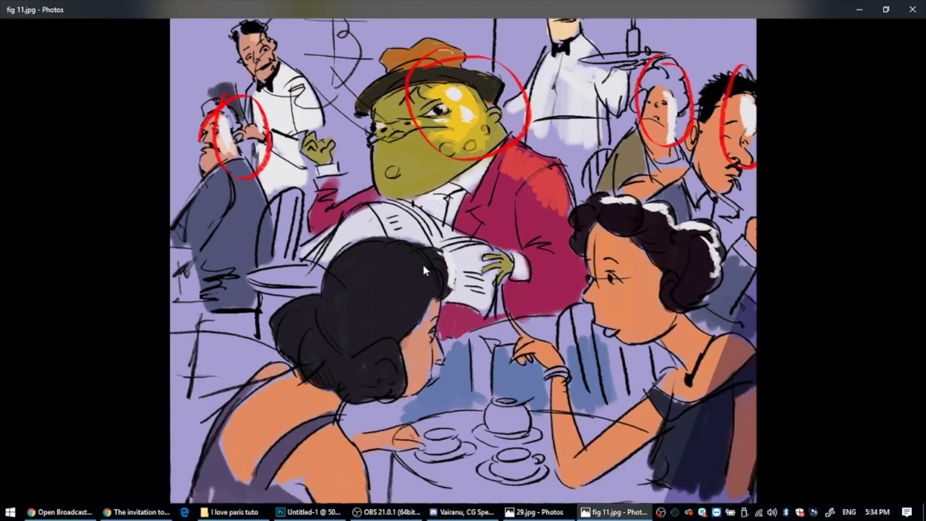
pyautogui.press('Right')
pyautogui.press('Left')
pyautogui.press('Right')
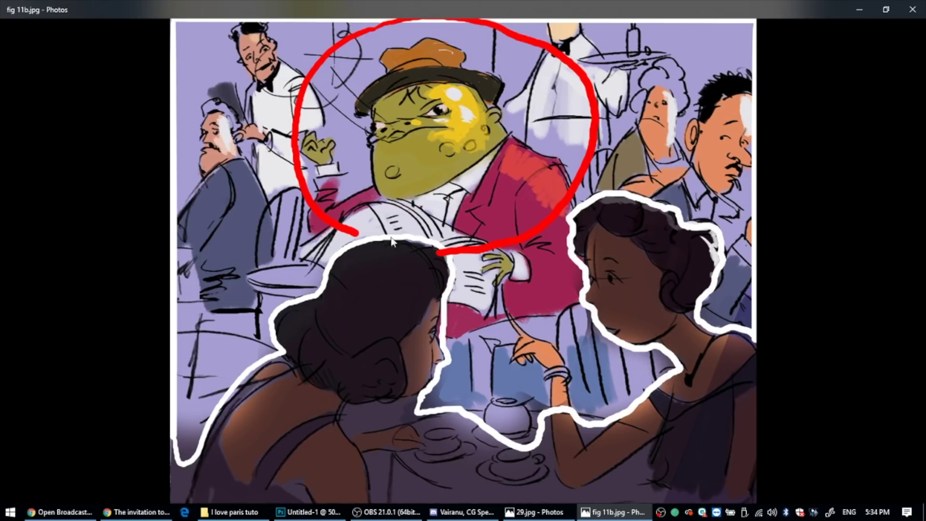
# Advance through fig 12 to fig 13.jpg, the BLUR AREA café scene, and reveal the viewer controls
pyautogui.press('Right')
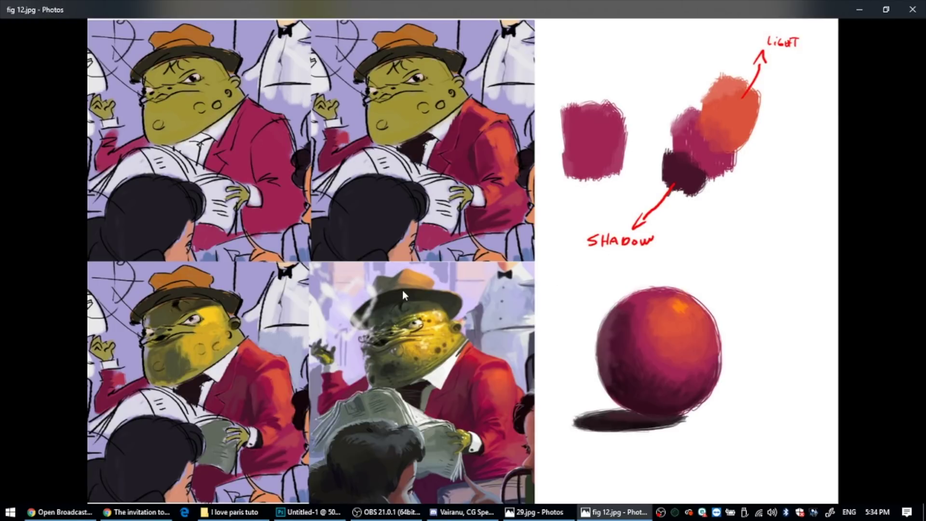
pyautogui.press('Right')
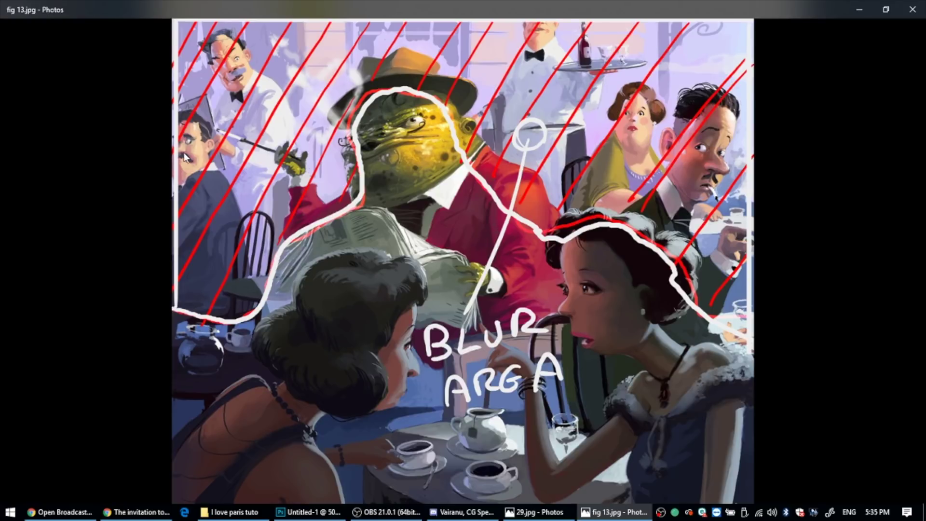
pyautogui.click(407, 143)
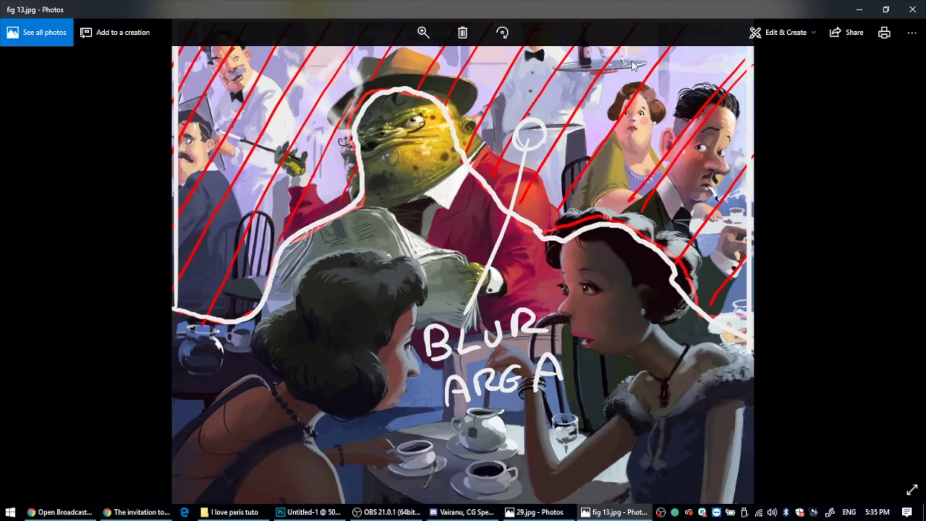
# Close the fig 13 viewer, briefly preview fig 1b.jpg, and go back to the Tutorials folder
pyautogui.click(912, 9)
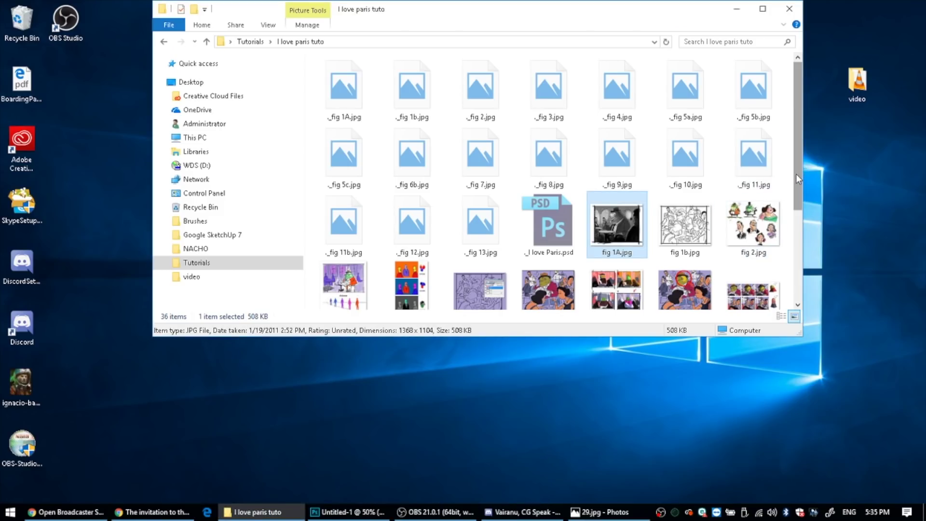
pyautogui.moveTo(796, 174); pyautogui.dragTo(794, 275)
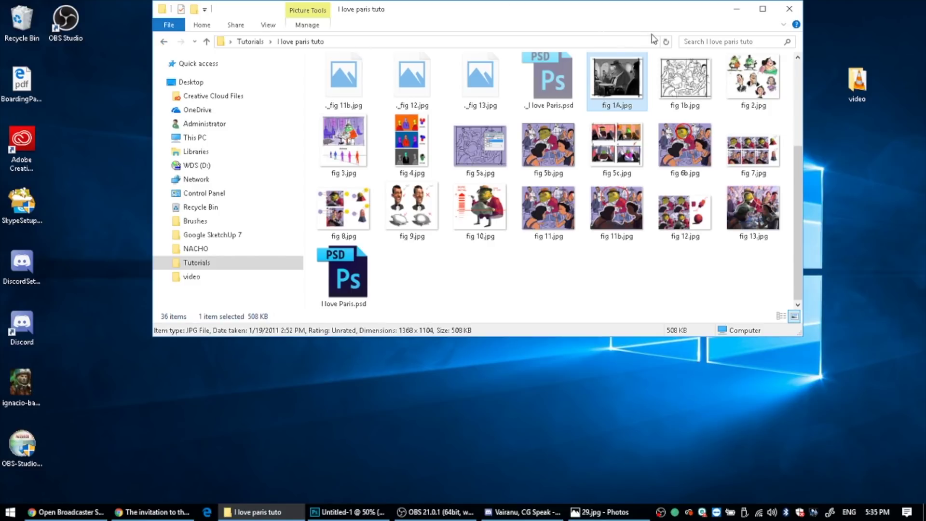
pyautogui.doubleClick(665, 72)
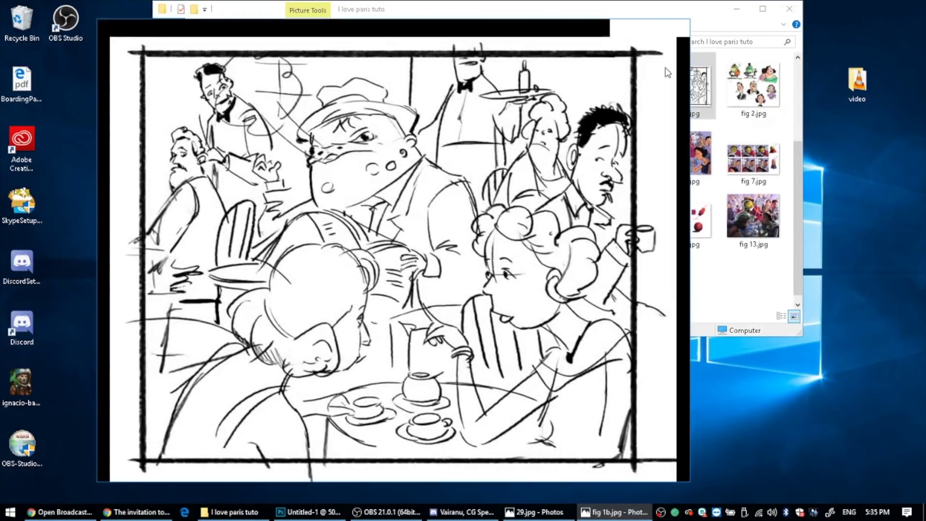
pyautogui.click(676, 27)
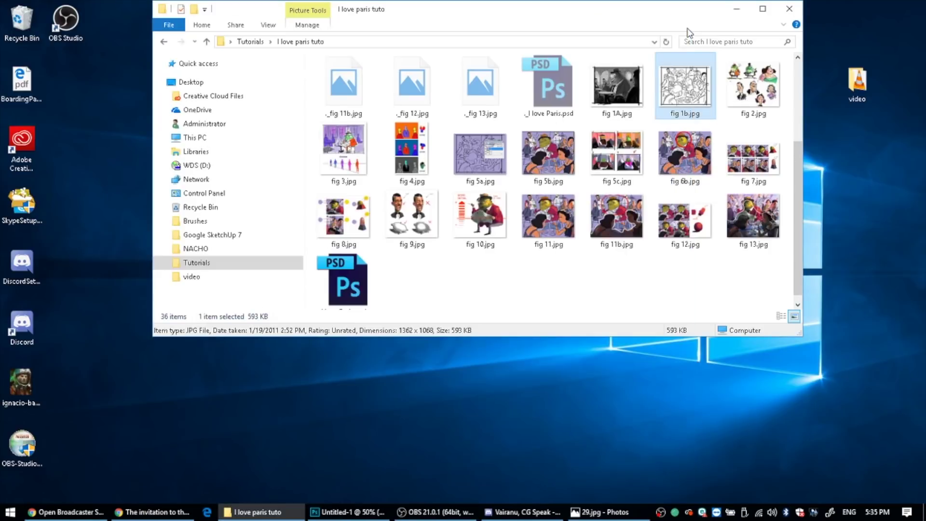
pyautogui.click(164, 42)
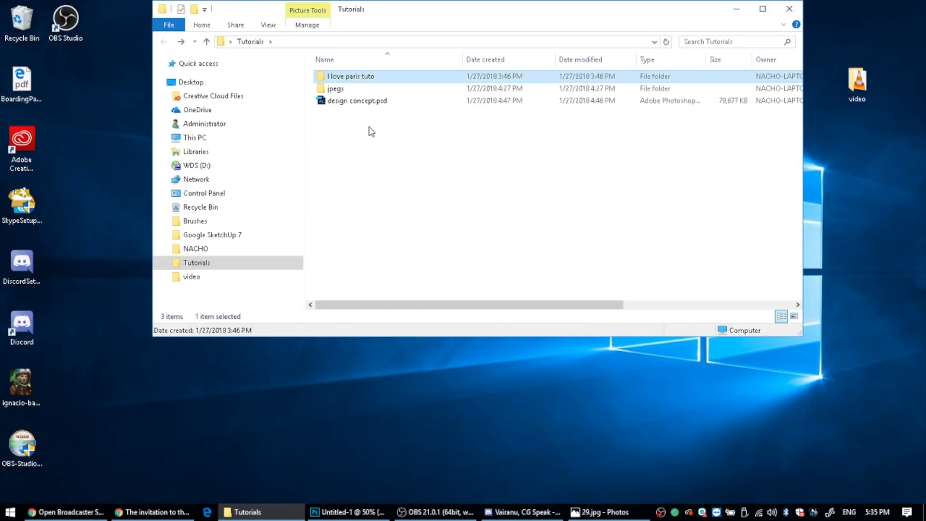
# Open design concept.psd and hide Layers 21 down to 3, leaving only Layer 2's perspective lines
pyautogui.doubleClick(370, 101)
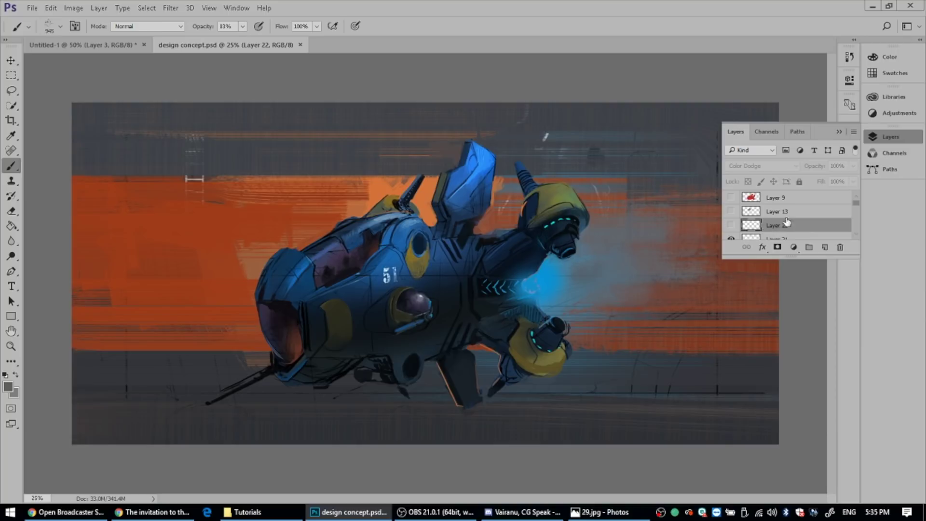
pyautogui.moveTo(859, 258); pyautogui.dragTo(859, 399)
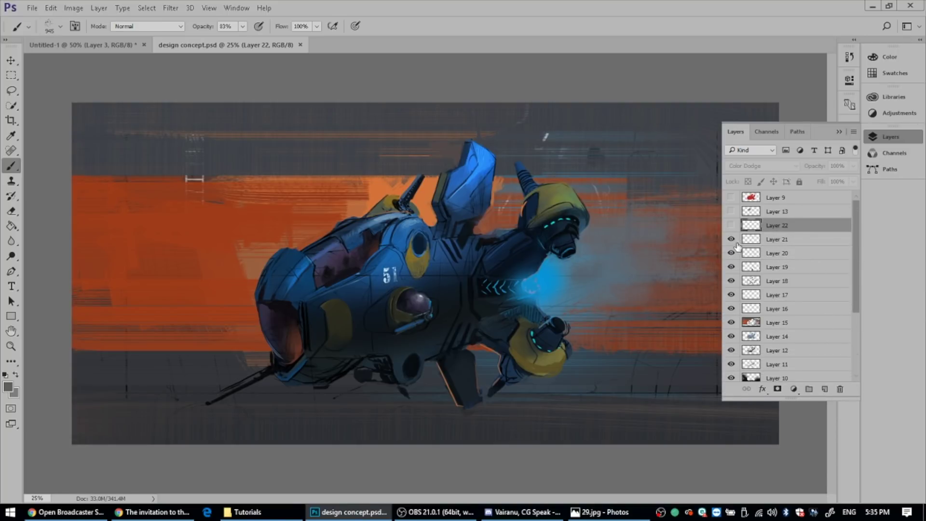
pyautogui.moveTo(732, 239); pyautogui.dragTo(731, 322)
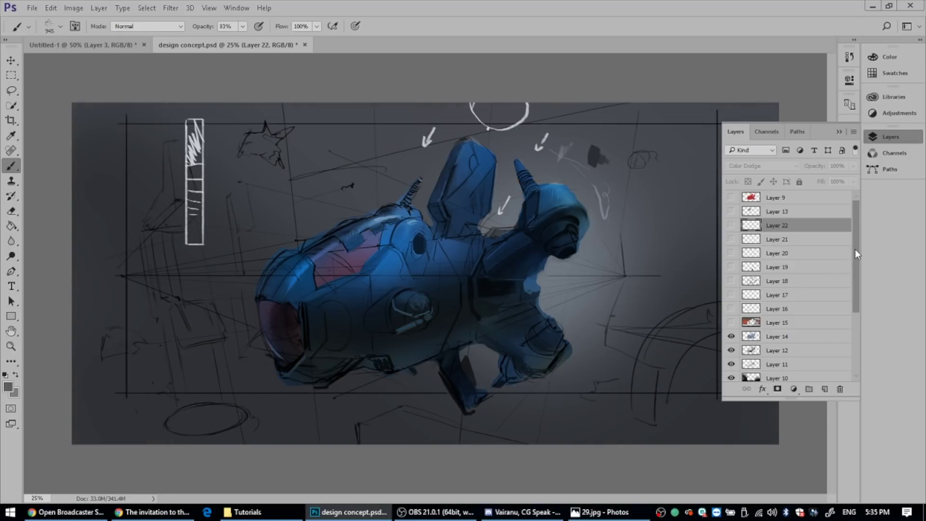
pyautogui.moveTo(855, 249); pyautogui.dragTo(854, 306)
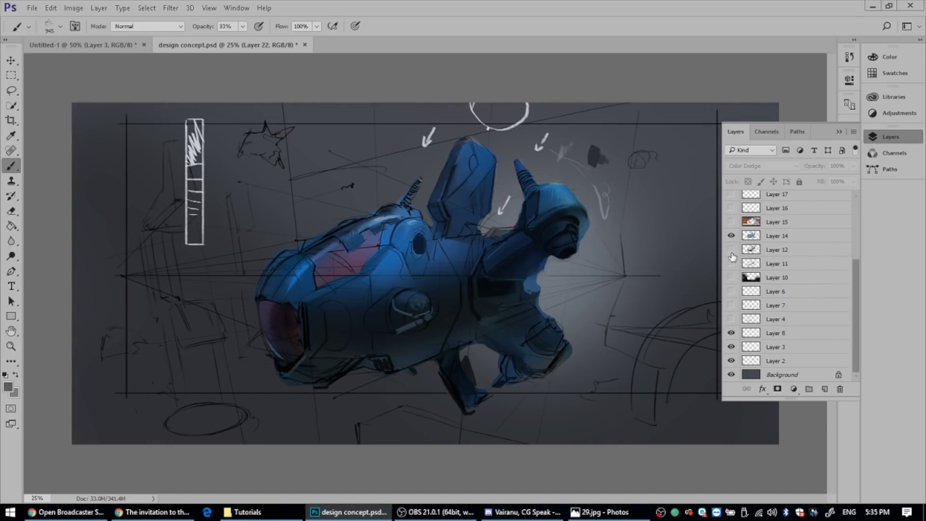
pyautogui.moveTo(732, 235); pyautogui.dragTo(737, 347)
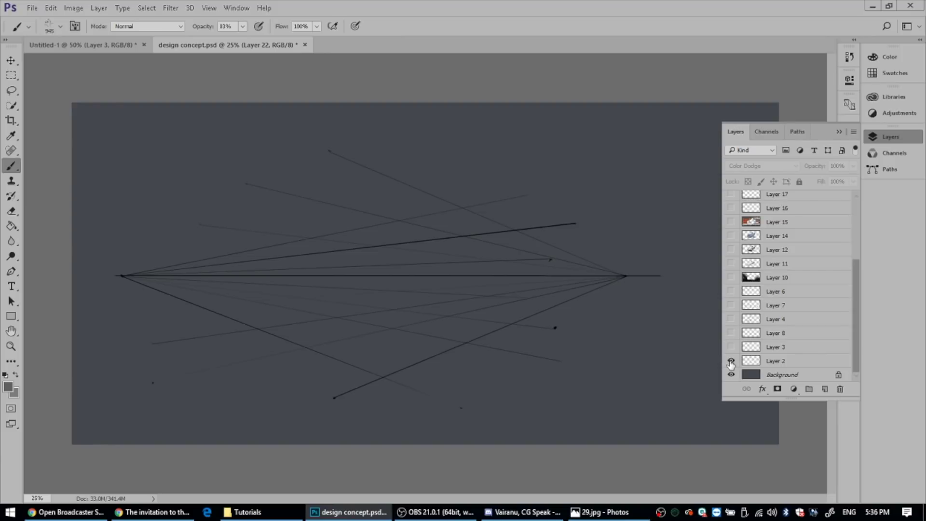
pyautogui.click(732, 360)
pyautogui.click(731, 360)
pyautogui.click(731, 362)
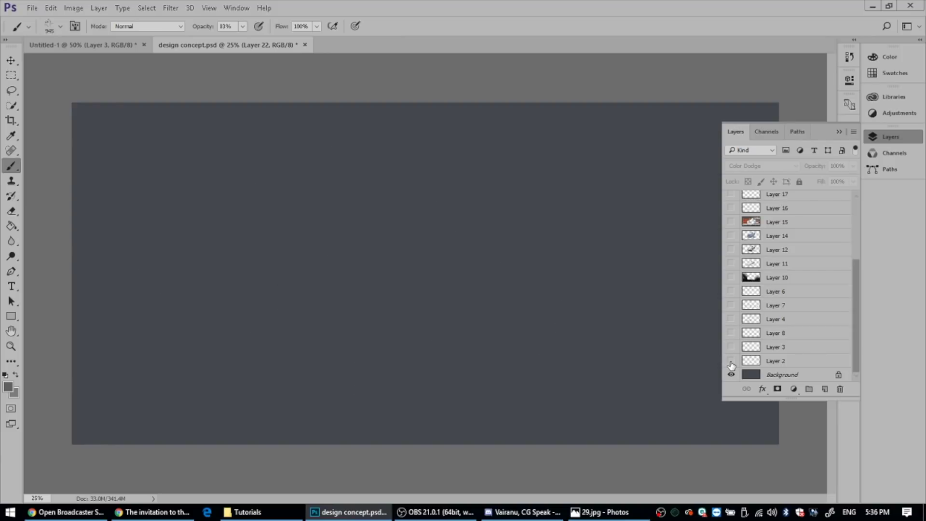
pyautogui.click(732, 361)
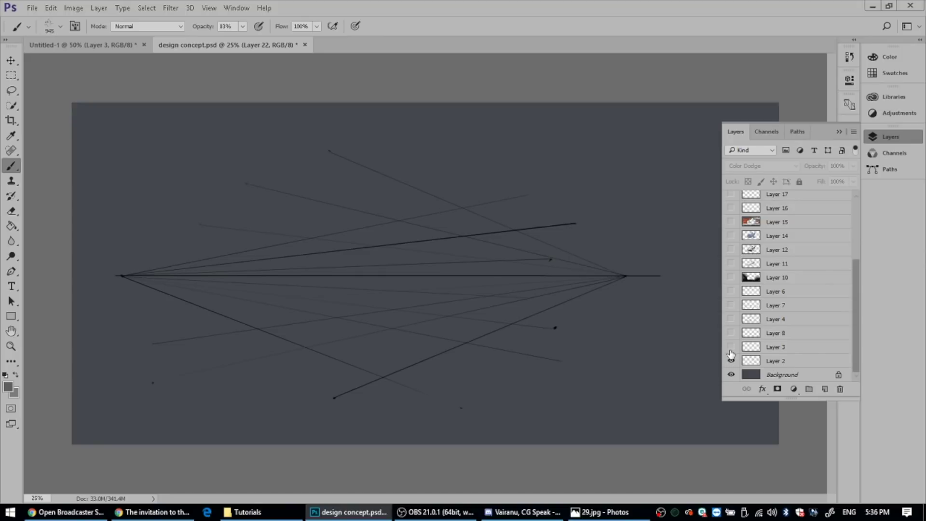
# Reveal Layer 3's vertical perspective lines, the framing rectangle and the rough ship sketch
pyautogui.click(731, 348)
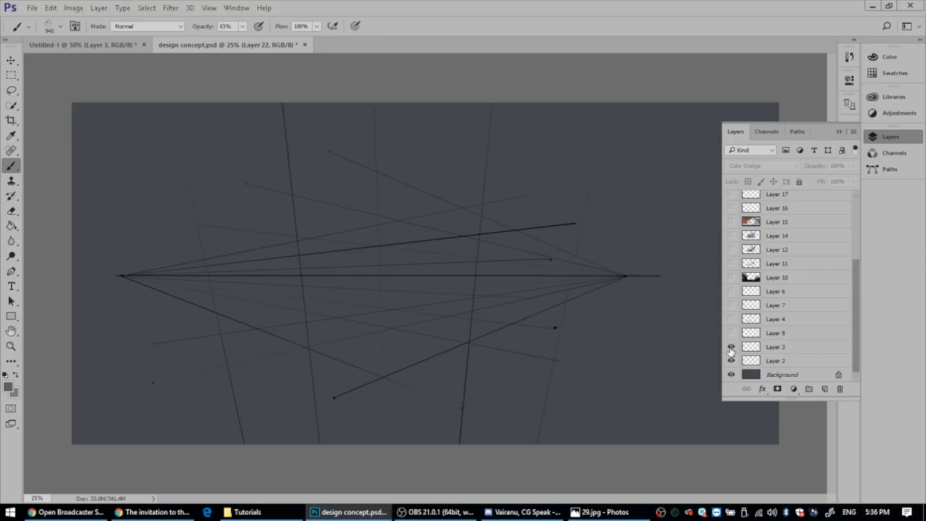
pyautogui.click(730, 347)
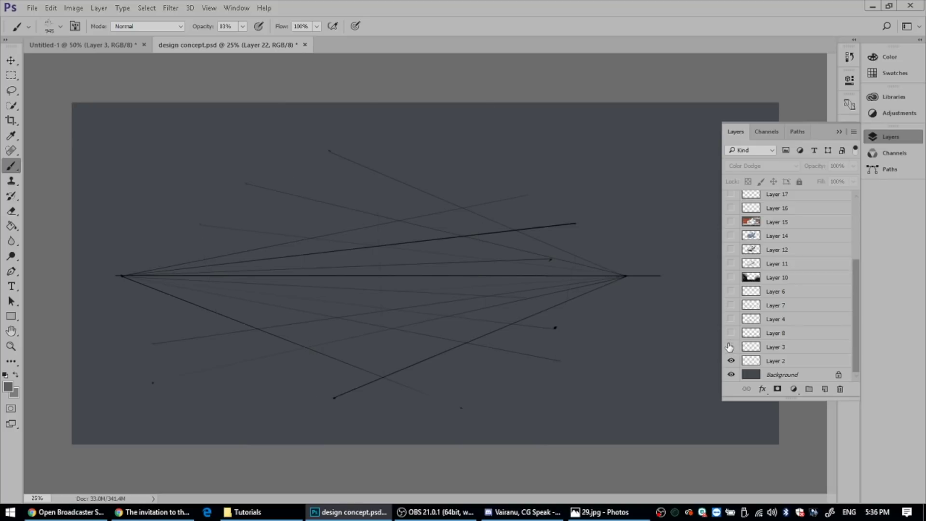
pyautogui.click(731, 347)
pyautogui.click(730, 333)
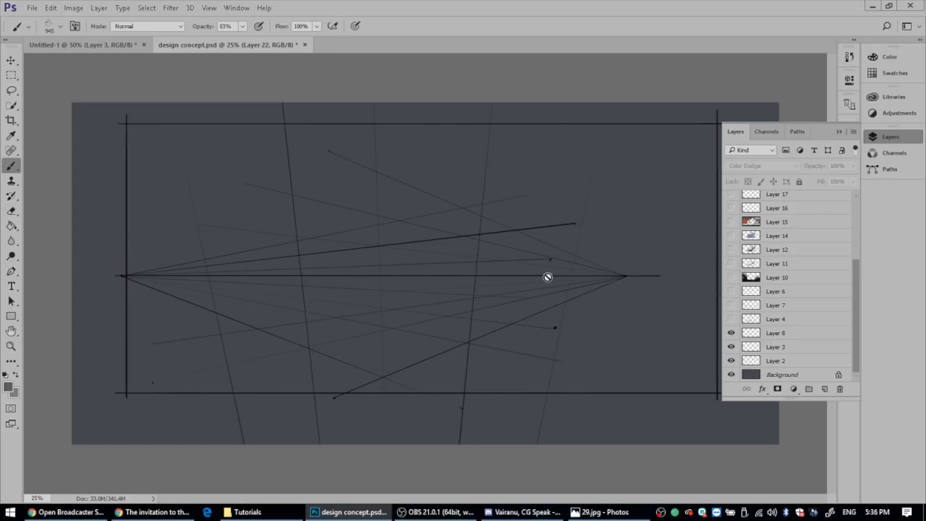
pyautogui.click(731, 319)
pyautogui.click(731, 321)
pyautogui.click(730, 320)
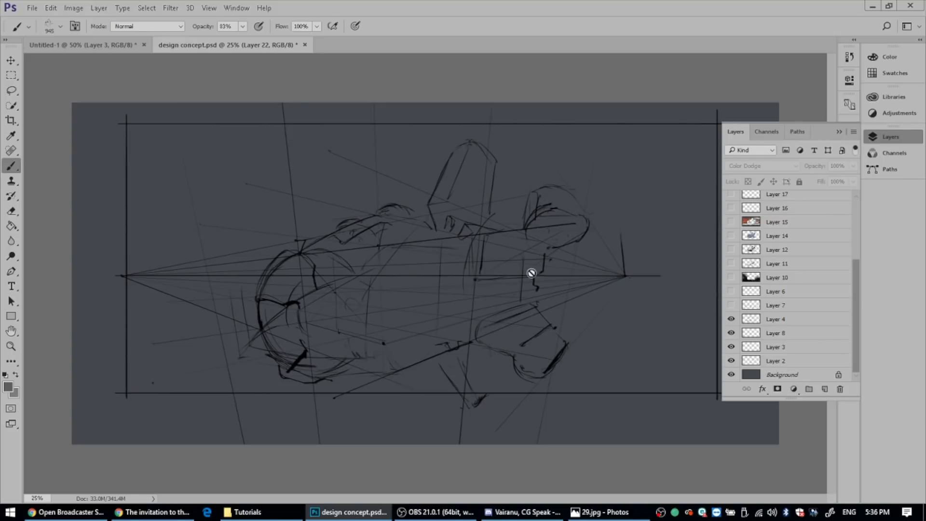
# Reveal the extra surrounding sketch lines, the light shading pass and the darker ship shadows
pyautogui.click(732, 306)
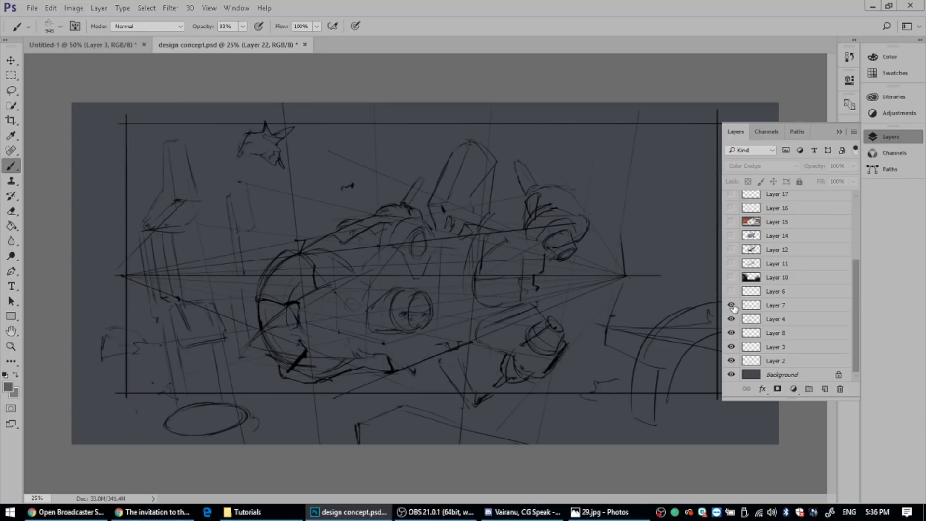
pyautogui.click(731, 306)
pyautogui.click(732, 306)
pyautogui.click(731, 290)
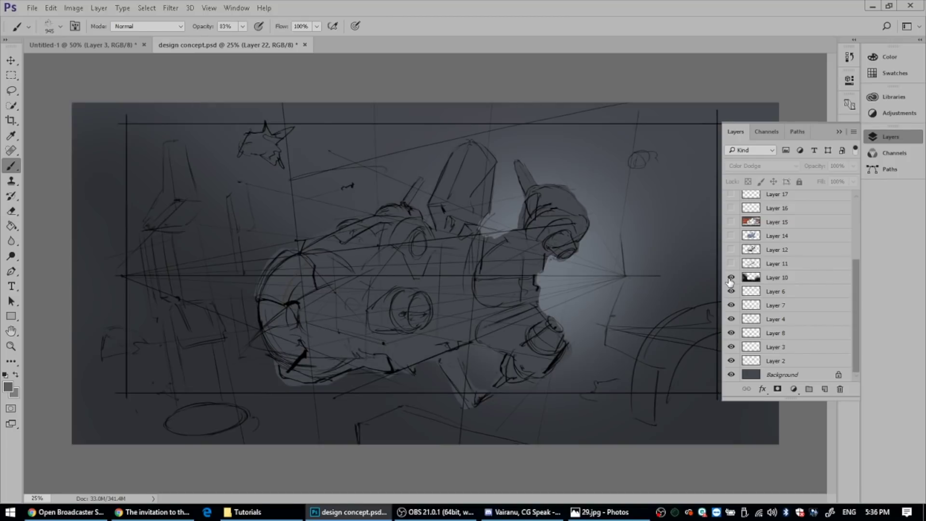
pyautogui.click(729, 278)
pyautogui.click(730, 279)
pyautogui.click(729, 279)
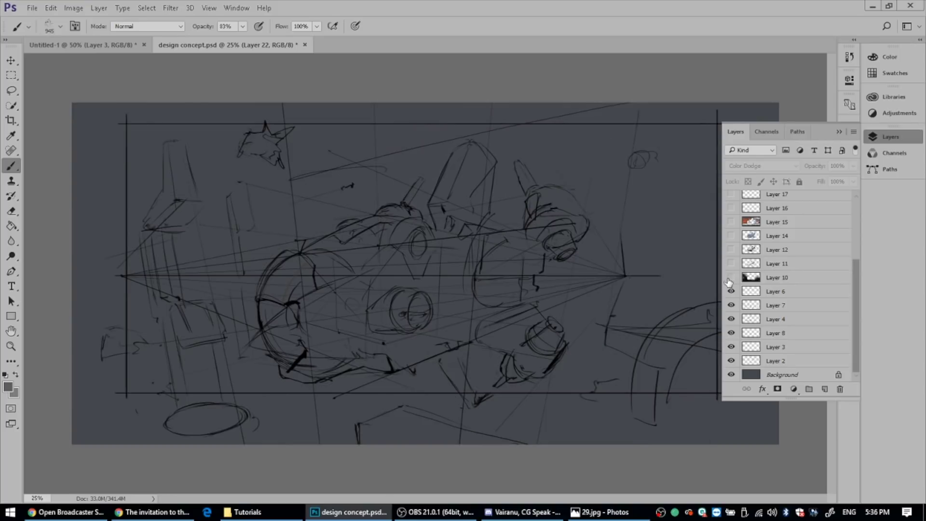
pyautogui.click(729, 279)
pyautogui.click(731, 264)
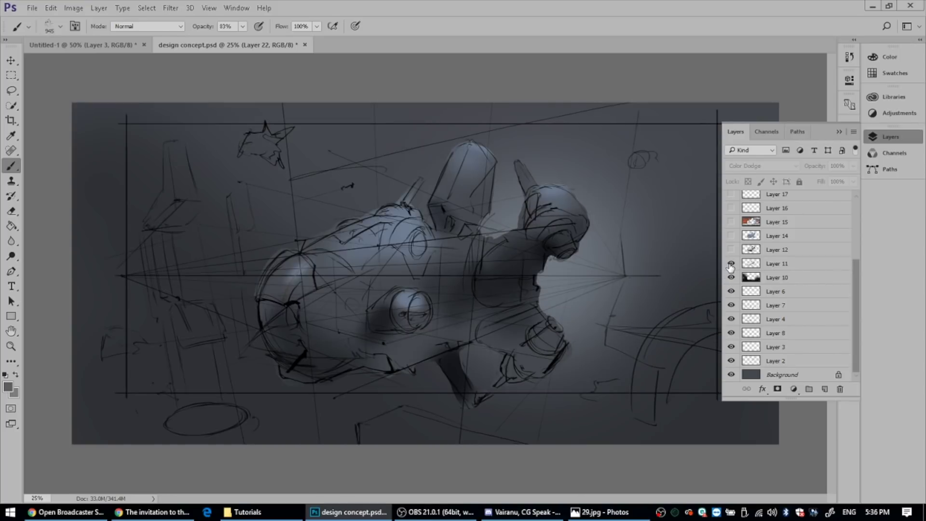
# Show the rendered details, the blue-red colour pass on Overlay Layer 14, and the orange background
pyautogui.click(731, 250)
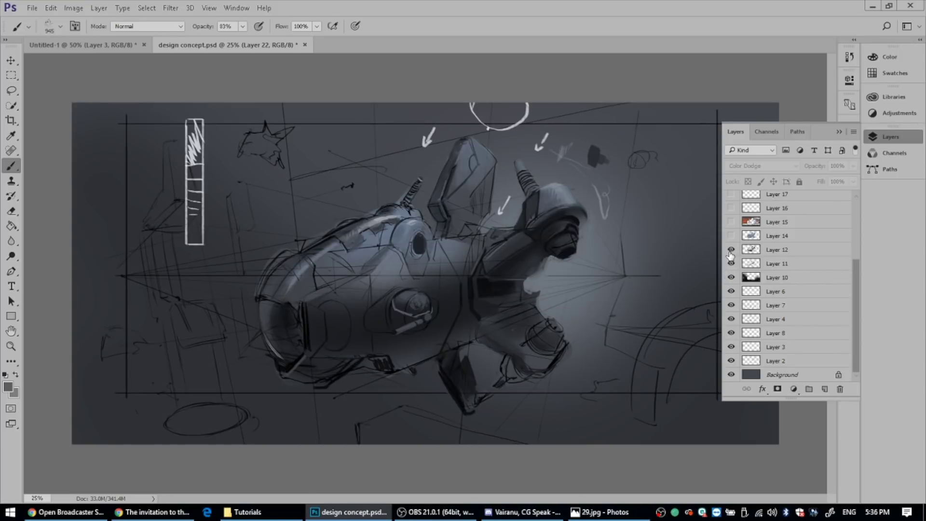
pyautogui.click(731, 252)
pyautogui.click(731, 252)
pyautogui.click(731, 236)
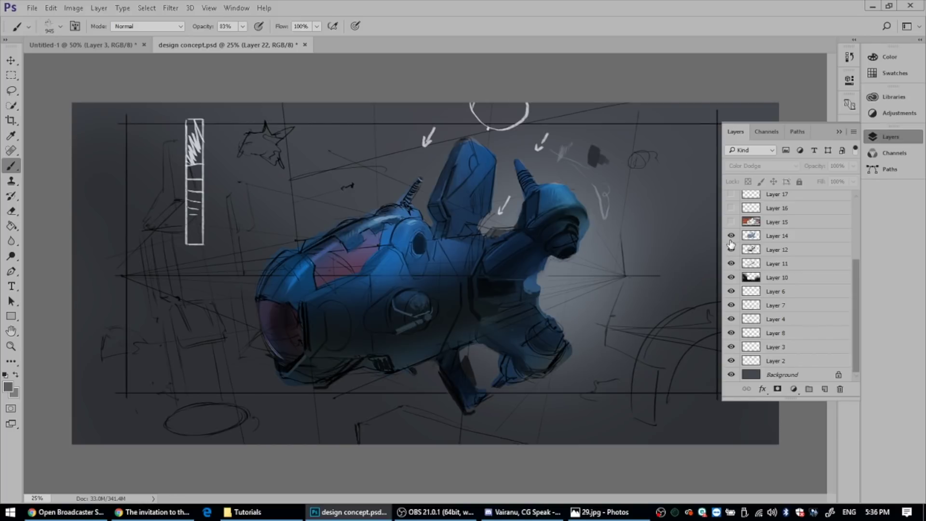
pyautogui.click(776, 237)
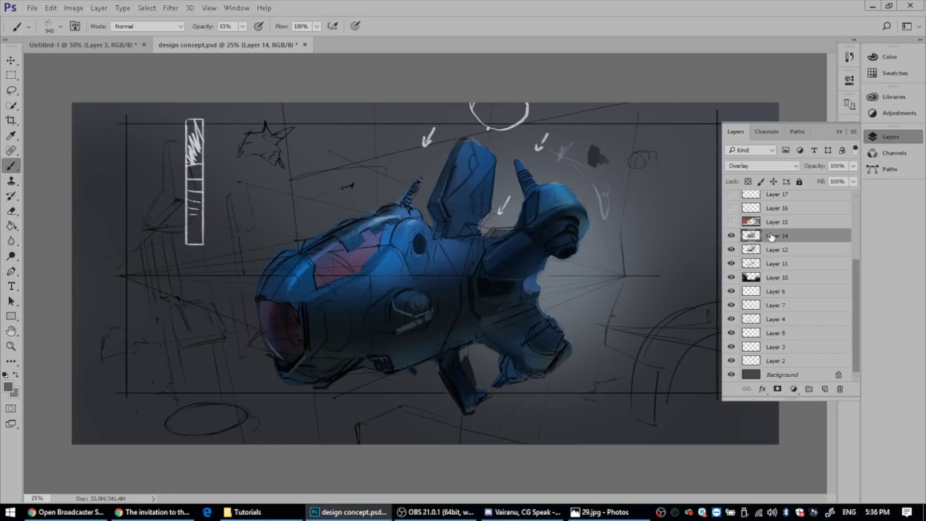
pyautogui.click(732, 222)
# Recheck the orange background layer and show the brighter front window pass
pyautogui.click(732, 222)
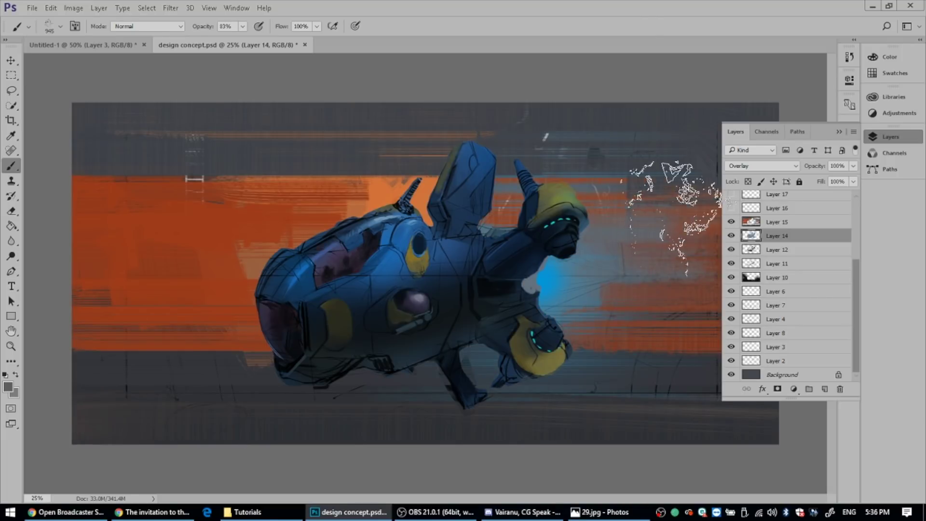
pyautogui.click(731, 222)
pyautogui.click(731, 222)
pyautogui.click(731, 223)
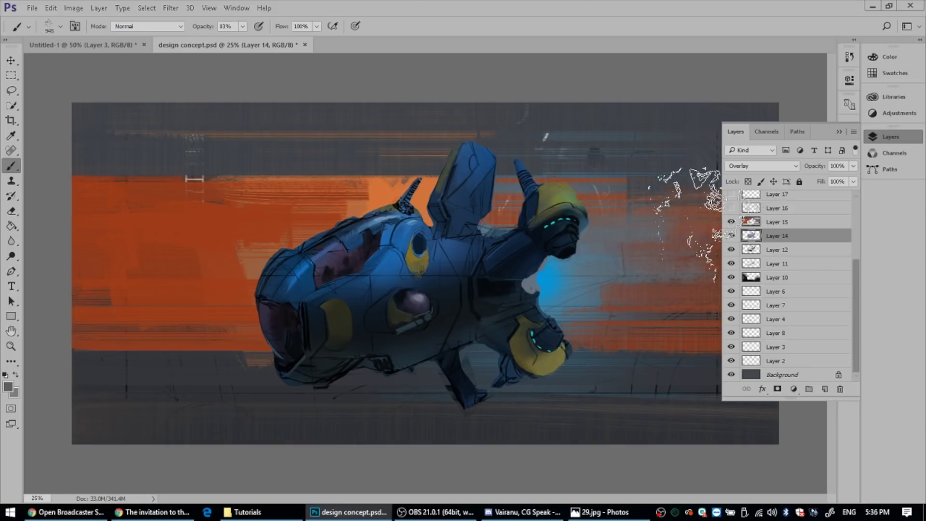
pyautogui.click(731, 210)
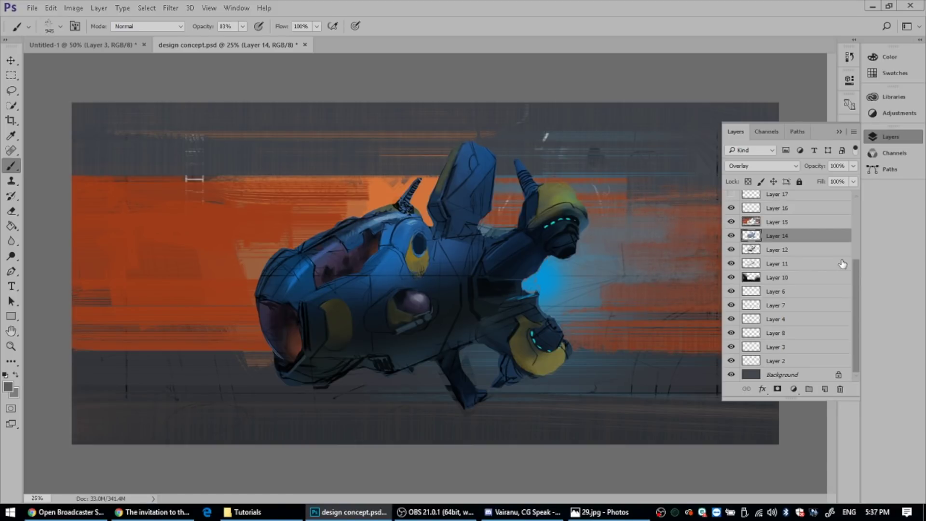
pyautogui.scroll(3, 758, 260)
# Add the 51 marking and chevrons, wing detail, engine glow, orange fin rim and lit upper fin
pyautogui.click(731, 258)
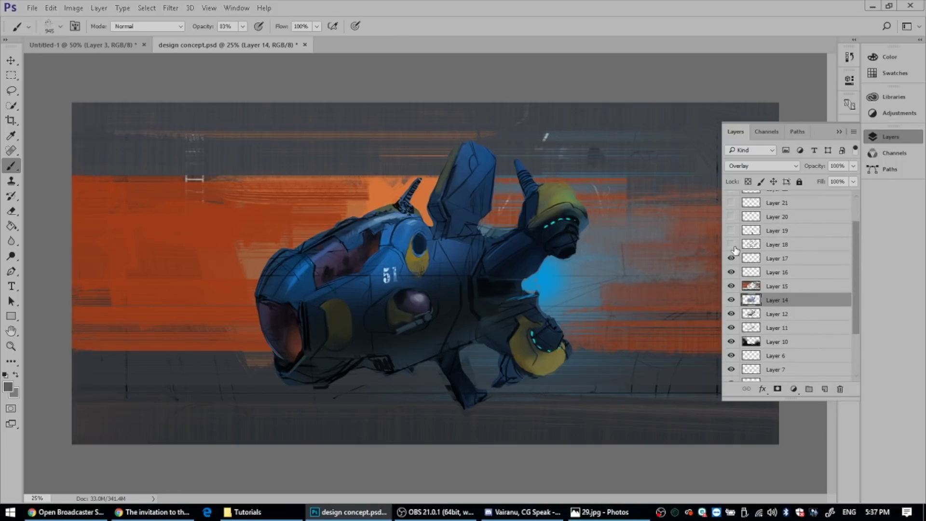
pyautogui.click(731, 244)
pyautogui.click(731, 231)
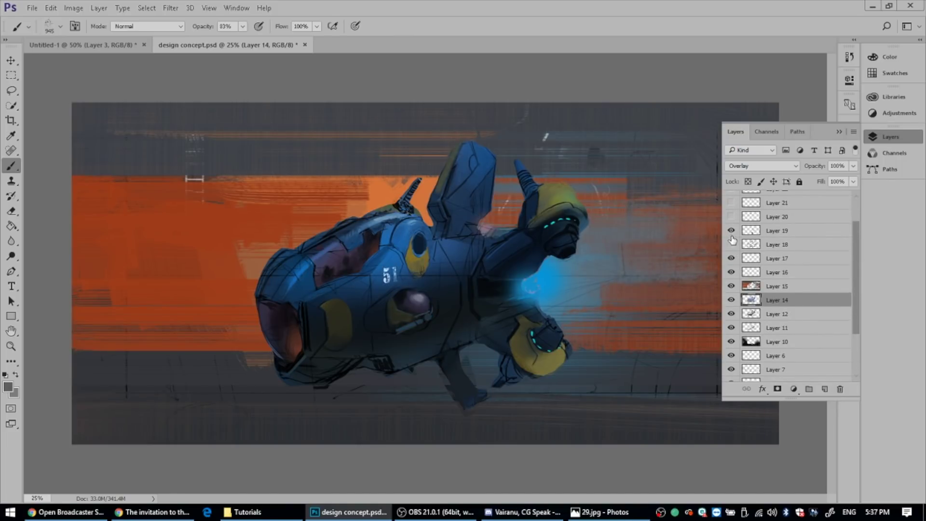
pyautogui.click(732, 218)
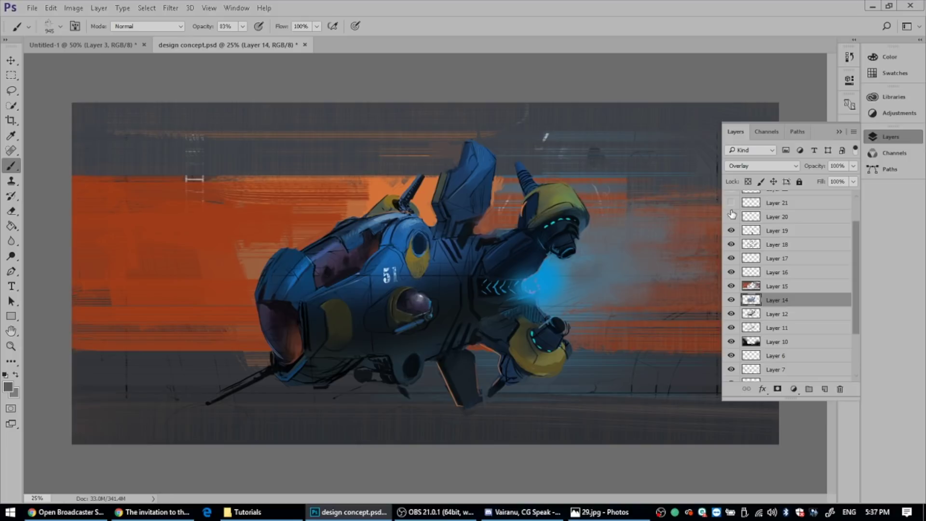
pyautogui.click(731, 217)
pyautogui.click(731, 216)
pyautogui.click(731, 203)
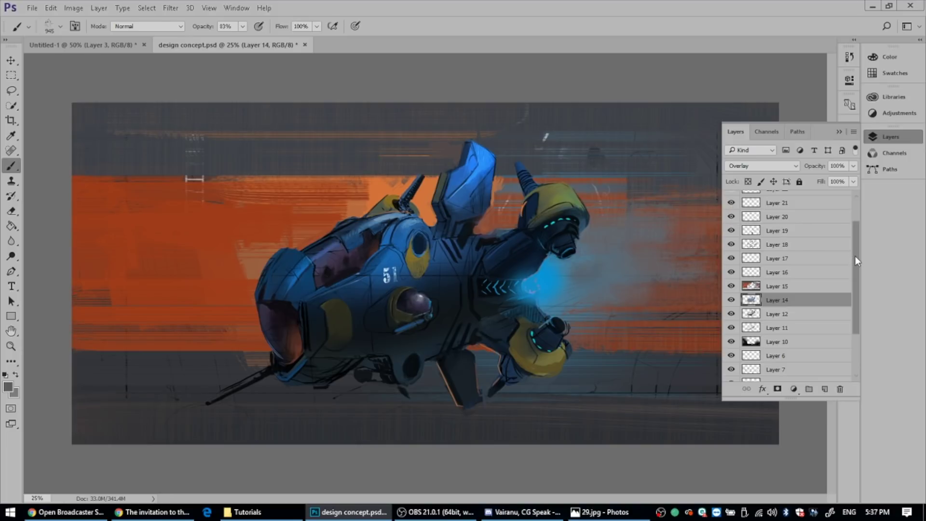
pyautogui.scroll(2, 737, 220)
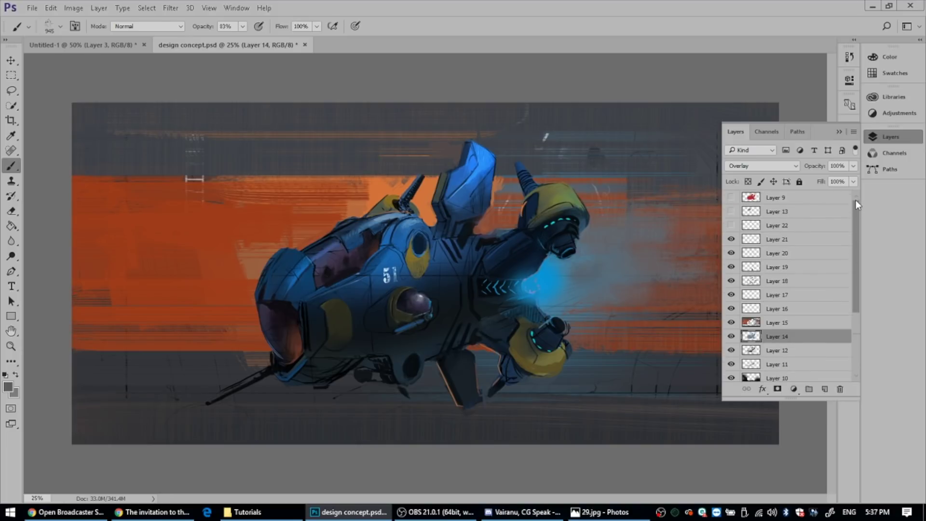
pyautogui.click(731, 212)
pyautogui.click(731, 212)
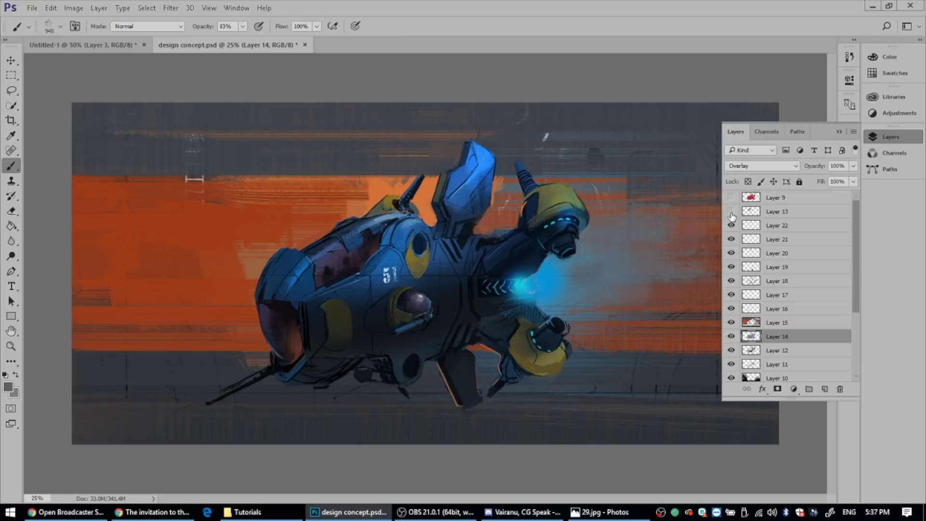
pyautogui.click(731, 212)
pyautogui.click(731, 212)
pyautogui.click(731, 197)
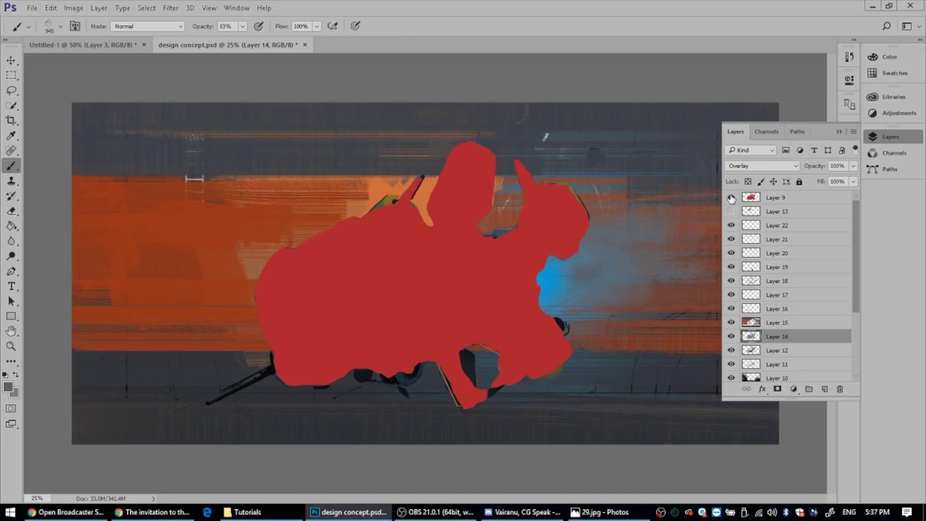
pyautogui.click(731, 197)
pyautogui.click(731, 197)
pyautogui.click(731, 197)
pyautogui.click(731, 198)
pyautogui.click(731, 197)
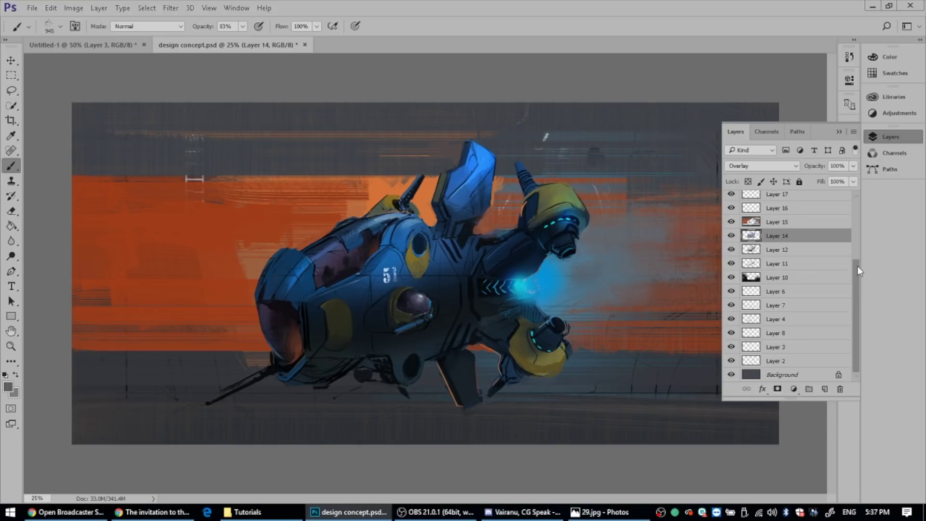
pyautogui.moveTo(858, 293); pyautogui.dragTo(853, 354)
pyautogui.moveTo(858, 271); pyautogui.dragTo(859, 218)
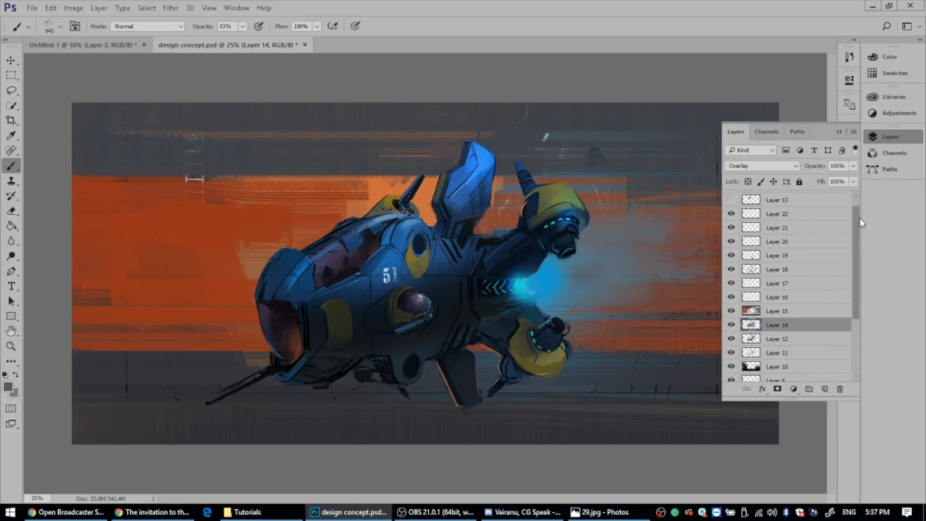
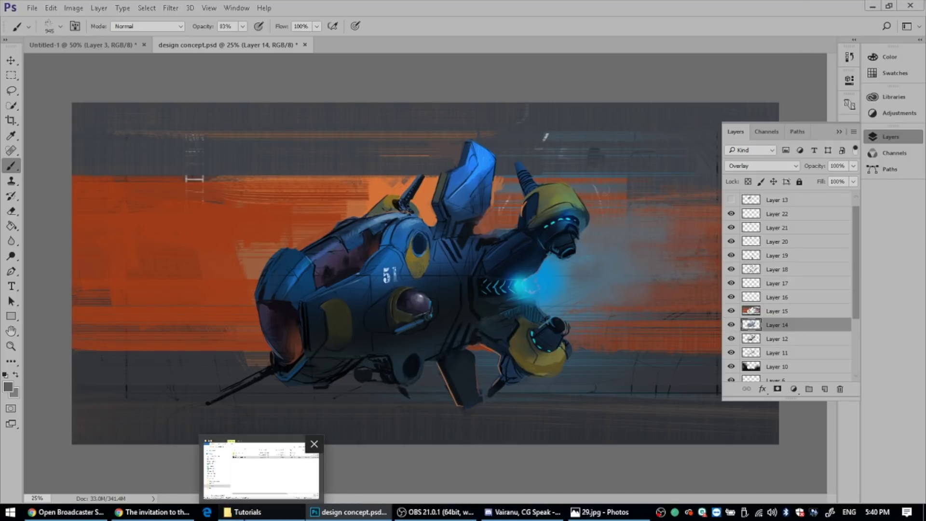
# Open fig 2.jpg from the I love paris tuto folder in Tutorials
pyautogui.click(261, 463)
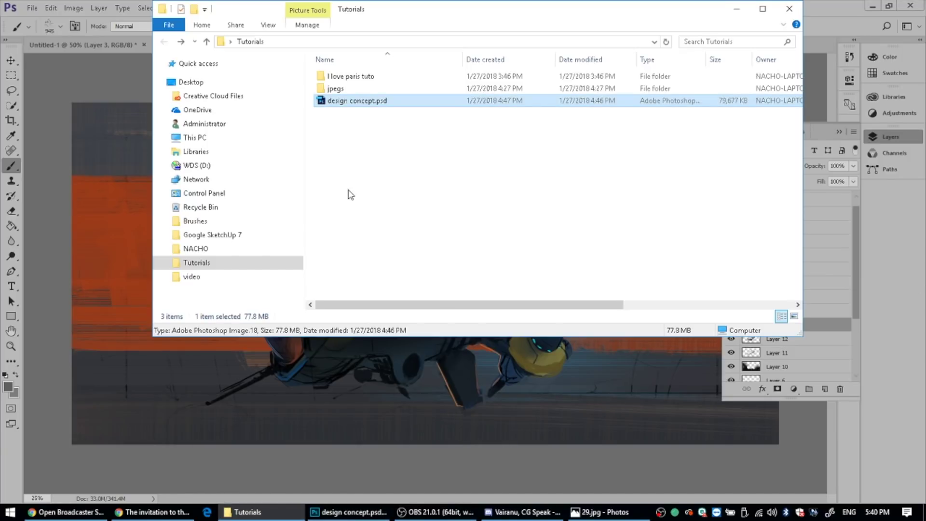
pyautogui.doubleClick(359, 78)
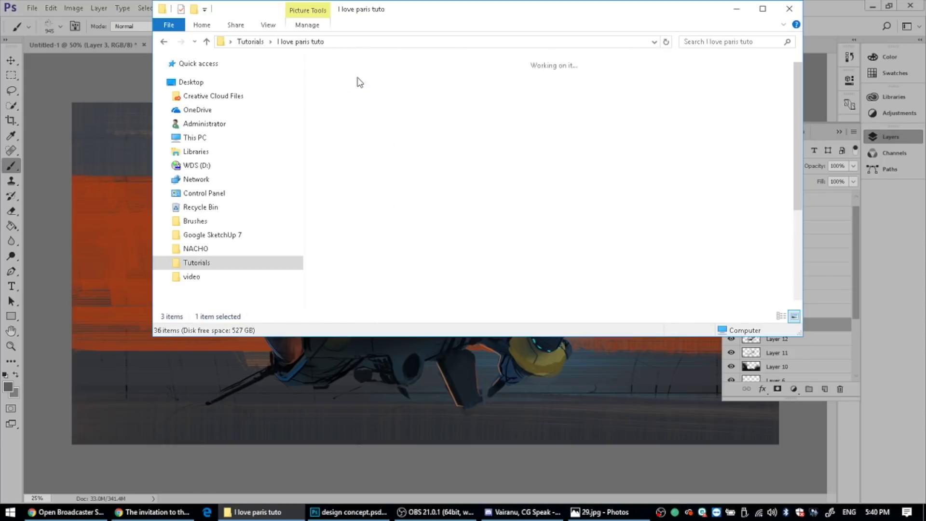
pyautogui.click(782, 235)
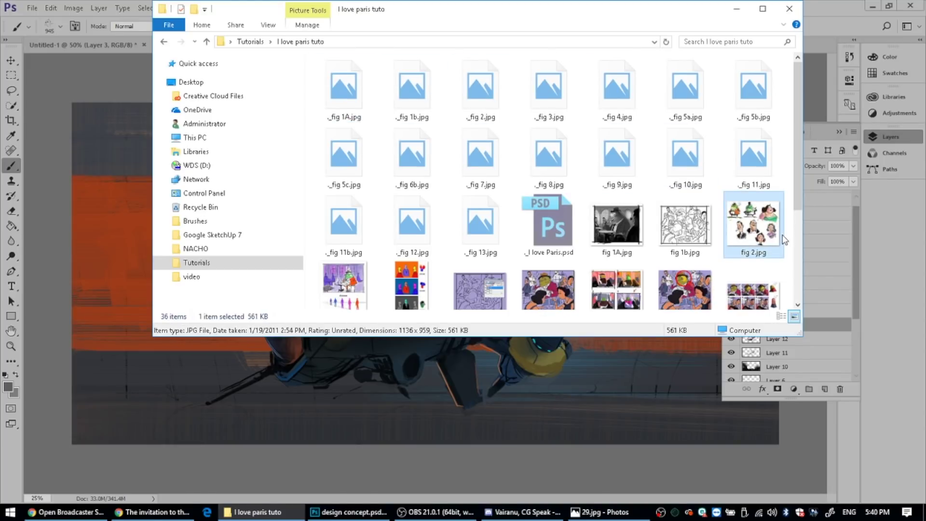
pyautogui.doubleClick(784, 240)
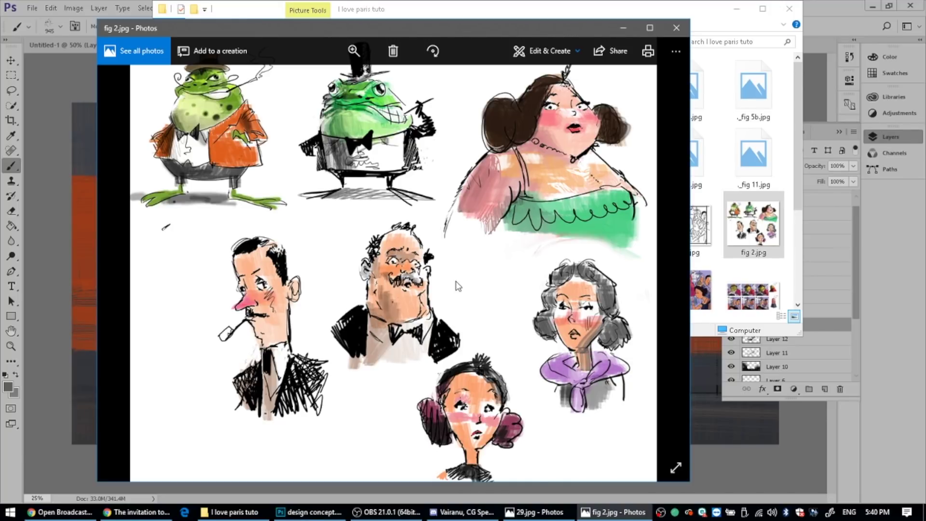
# Flip back and forth through the reference sketches, passing fig 1A.jpg and fig 2.jpg
pyautogui.press('Left')
pyautogui.press('Right')
pyautogui.press('Right')
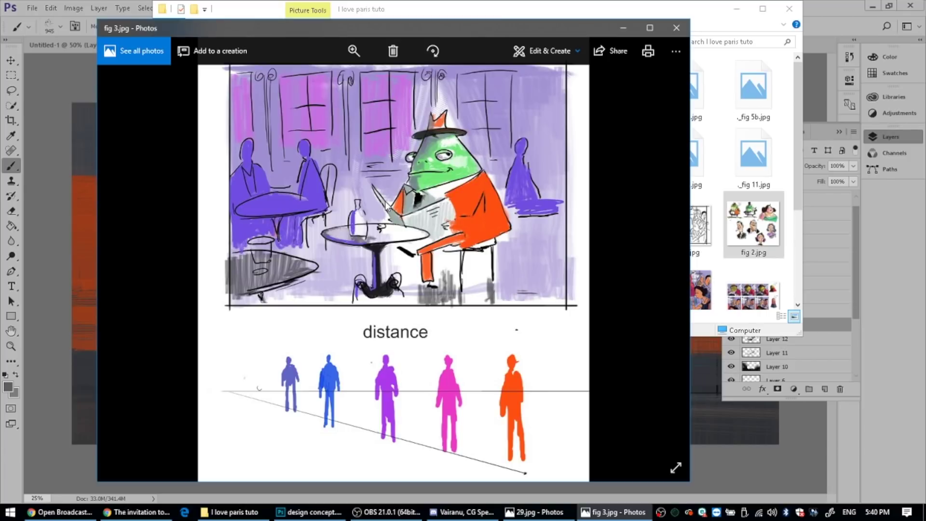
pyautogui.press('Right')
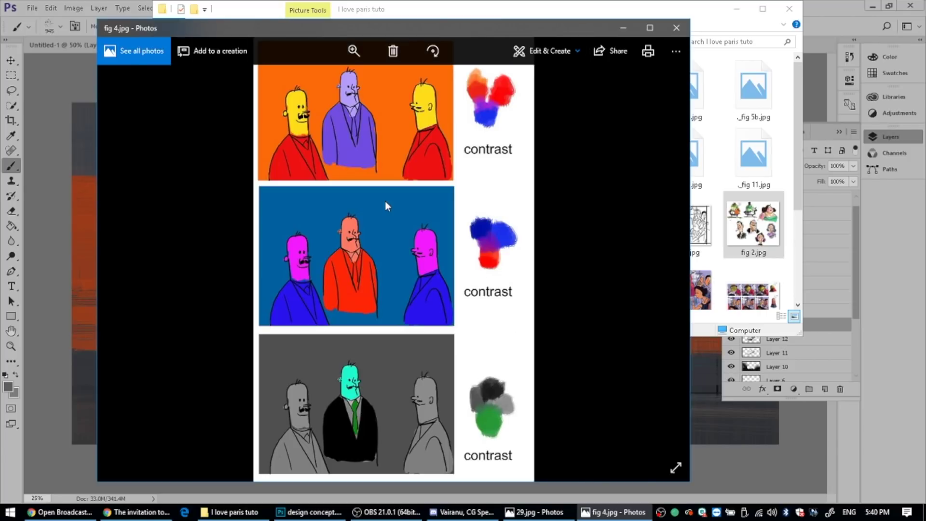
pyautogui.press('Left')
pyautogui.press('Left')
pyautogui.press('Left')
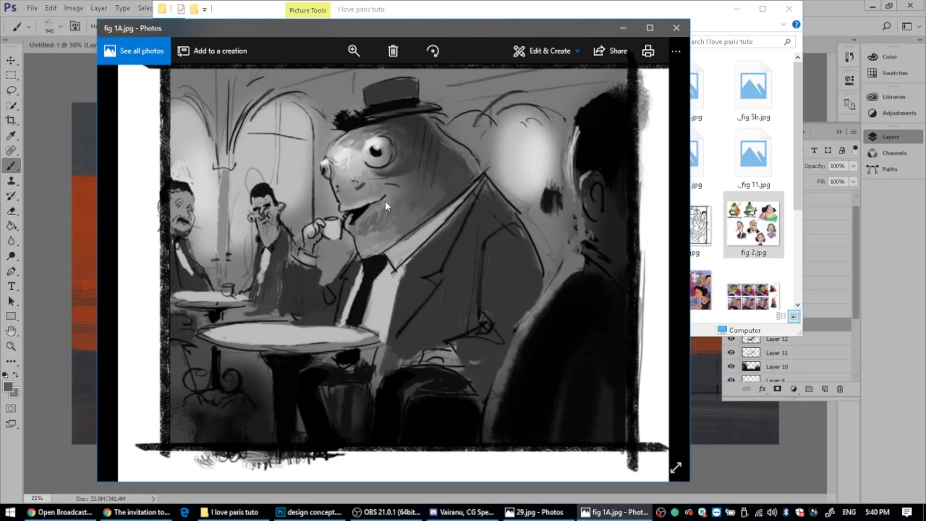
pyautogui.press('Right')
pyautogui.press('Left')
pyautogui.press('Right')
pyautogui.press('Right')
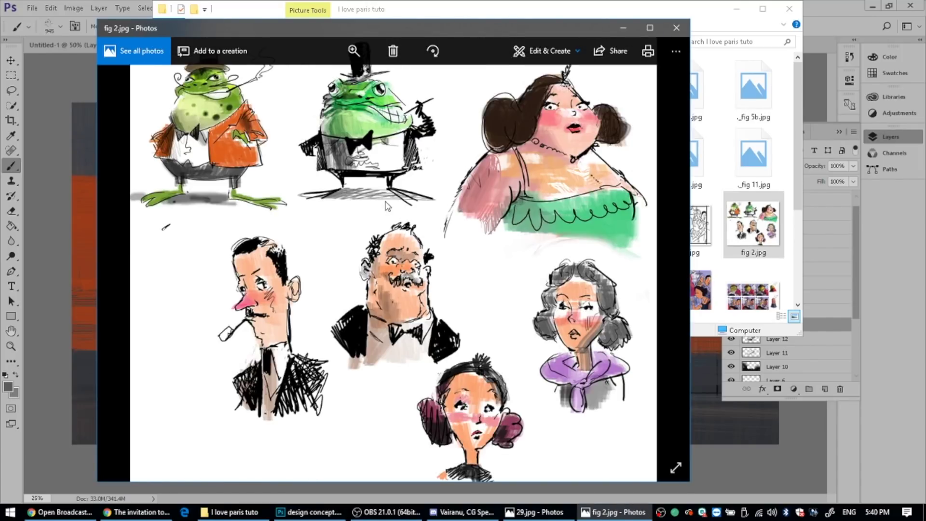
pyautogui.press('Right')
pyautogui.press('Right')
pyautogui.press('Right')
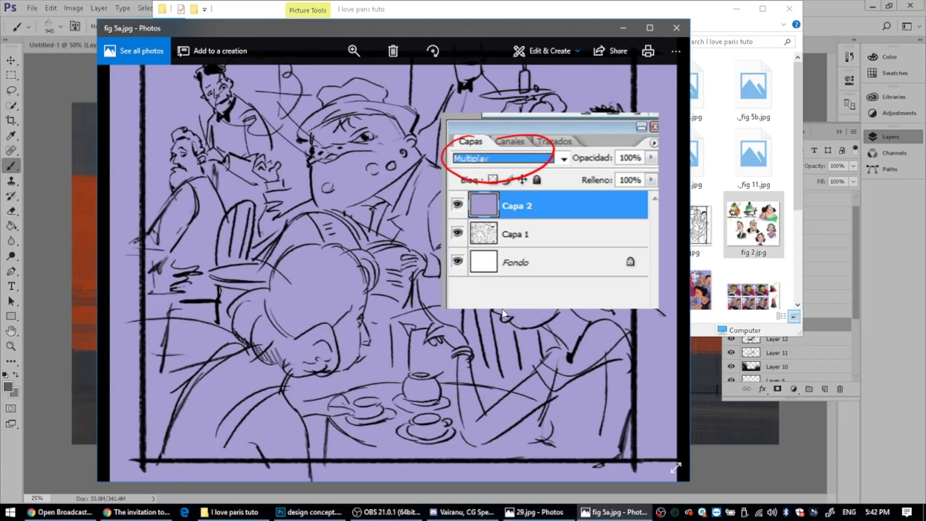
# Bring the design concept.psd spaceship painting to the front and clear its selection
pyautogui.click(40, 447)
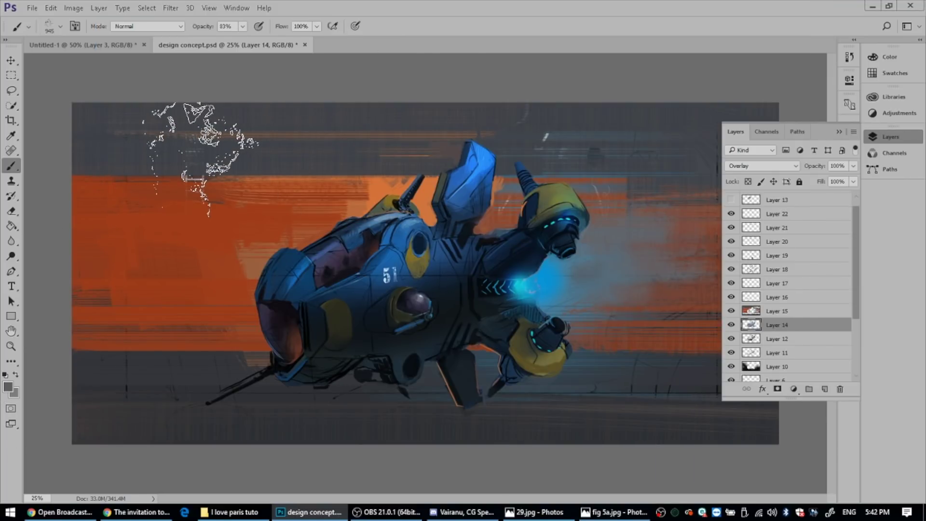
pyautogui.hotkey('ctrl', 'd')
pyautogui.click(32, 7)
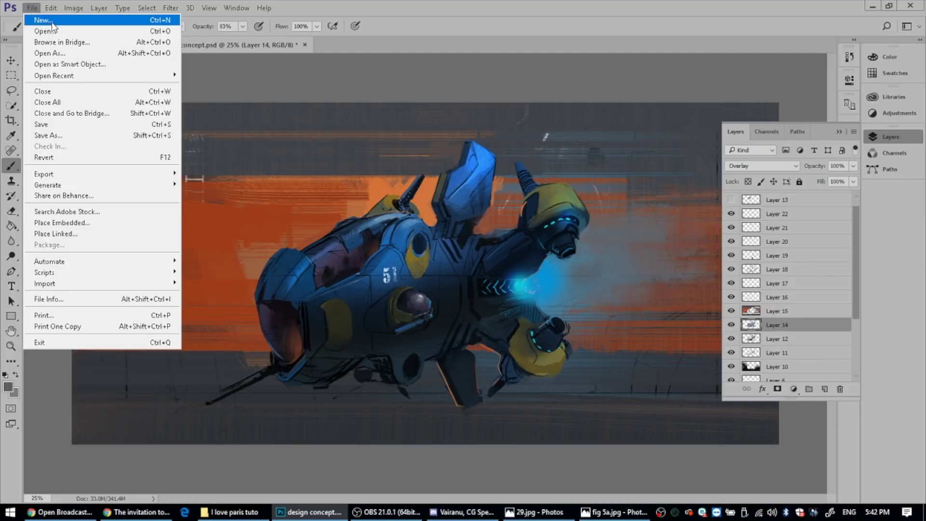
pyautogui.press('Escape')
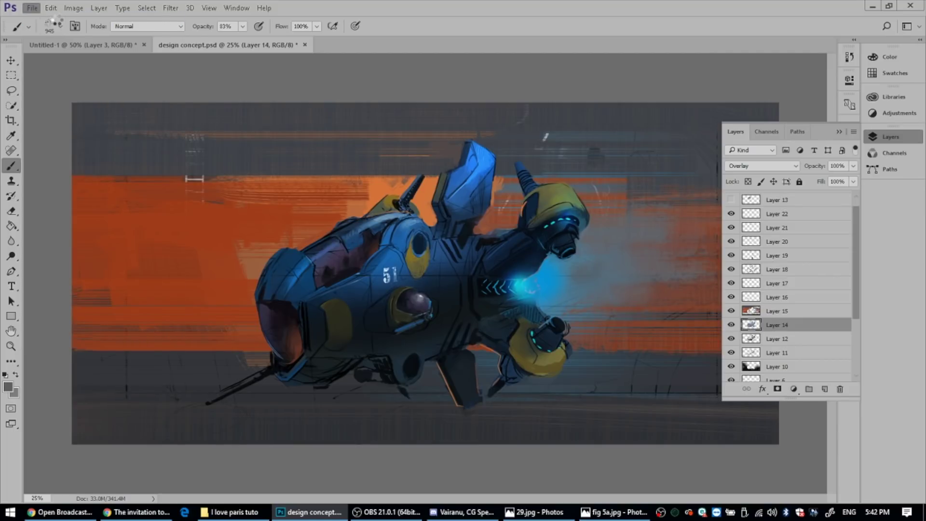
# Restore the previous selection and shift its outline toward the gun barrel
pyautogui.hotkey('ctrl', 'shift', 'd')
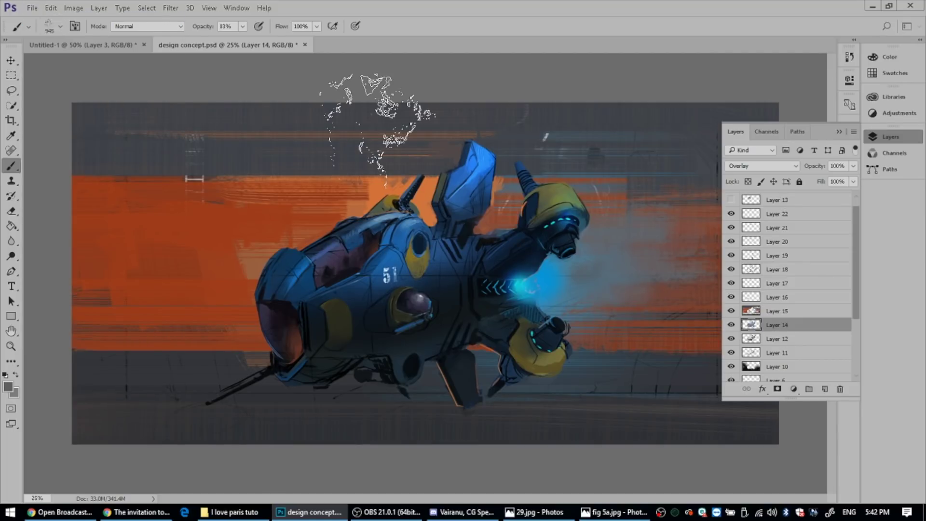
pyautogui.hotkey('ctrl', 'd')
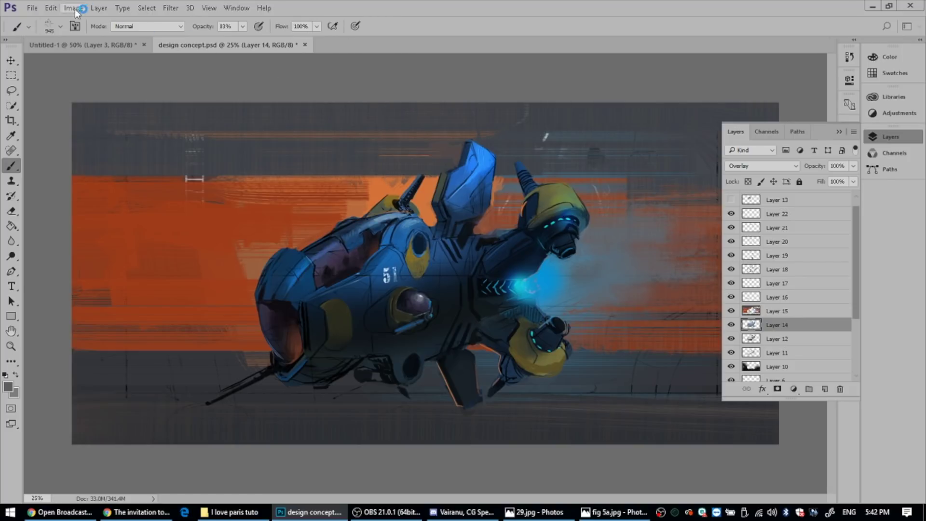
pyautogui.click(37, 11)
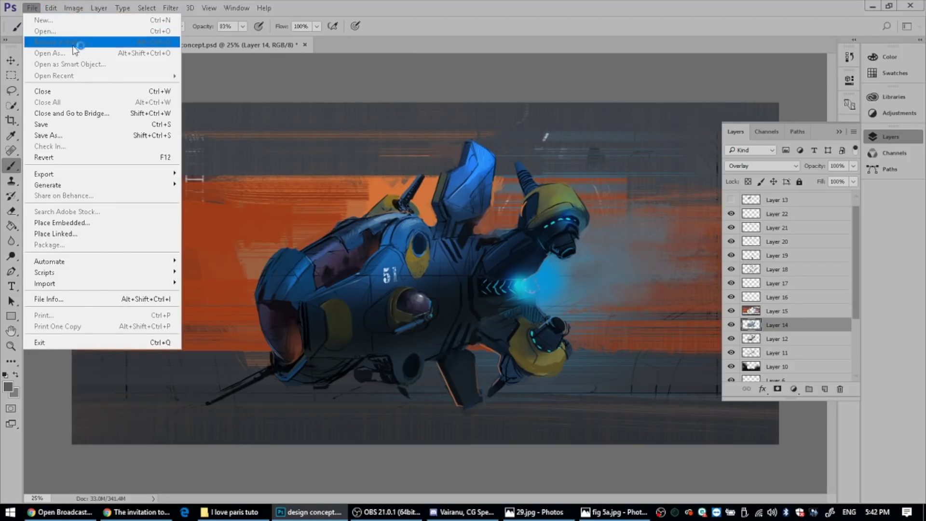
pyautogui.click(253, 47)
pyautogui.hotkey('ctrl', 'shift', 'd')
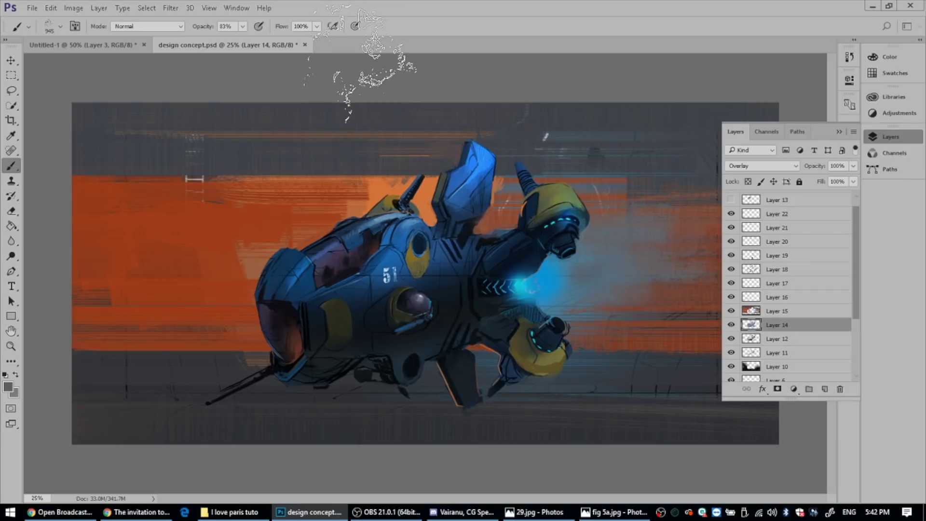
pyautogui.moveTo(381, 82); pyautogui.dragTo(144, 314)
# Start a new document, proposing Untitled-2 at 7 x 5 inches, 300 ppi, white background
pyautogui.hotkey('ctrl', 'n')
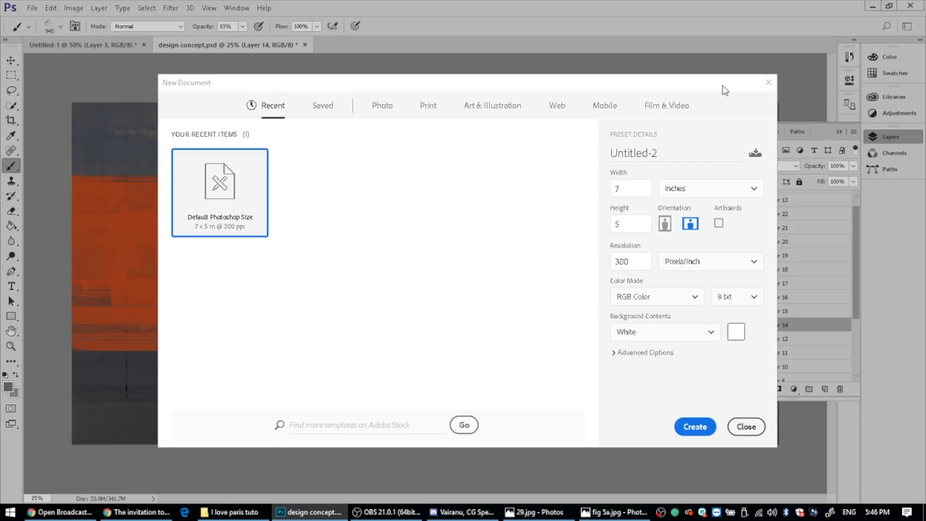
# Create the Untitled-2 canvas and pick the thin tapered 85 brush at a small size
pyautogui.click(693, 427)
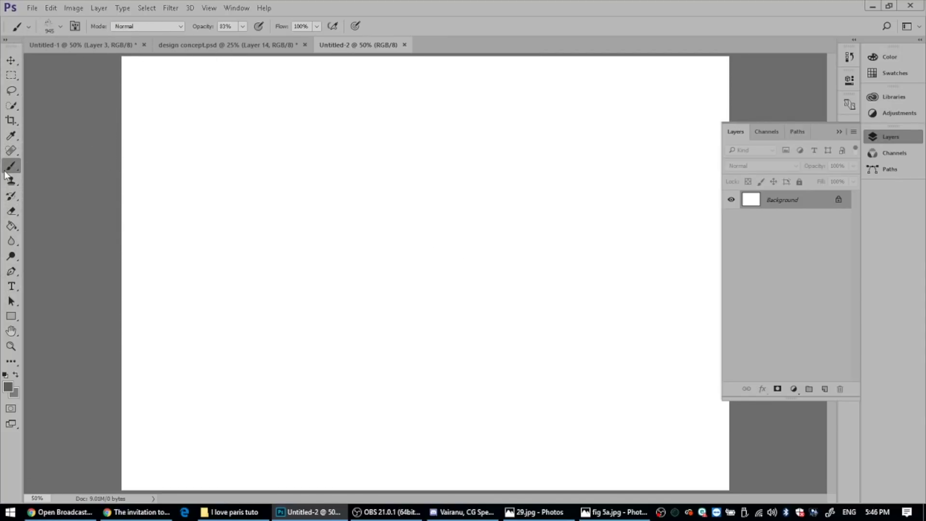
pyautogui.rightClick(231, 198)
pyautogui.click(441, 461)
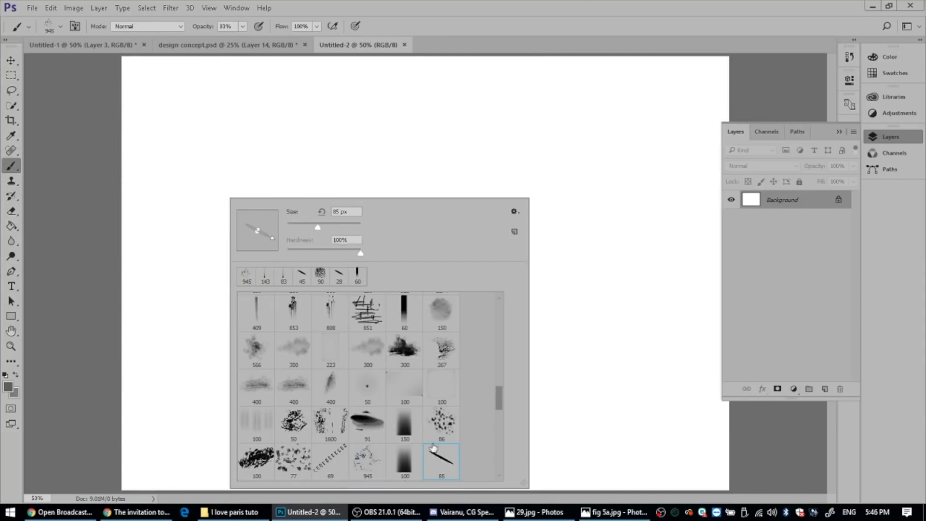
pyautogui.moveTo(318, 227); pyautogui.dragTo(293, 227)
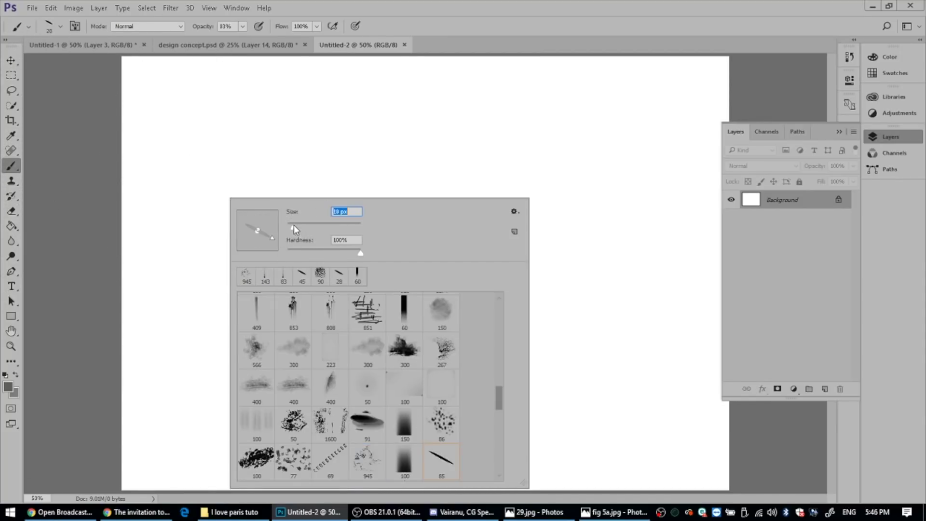
# Set the foreground colour to black
pyautogui.click(8, 387)
pyautogui.moveTo(330, 255); pyautogui.dragTo(315, 271)
pyautogui.click(574, 122)
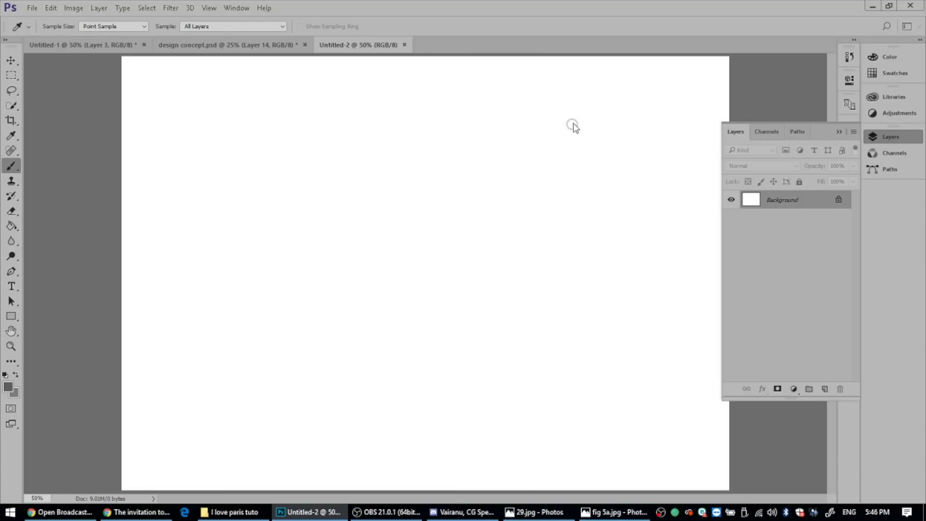
# Add Layer 1 and sketch the head's top and left curves, brush enlarged to 48 px
pyautogui.press('b')
pyautogui.click(824, 389)
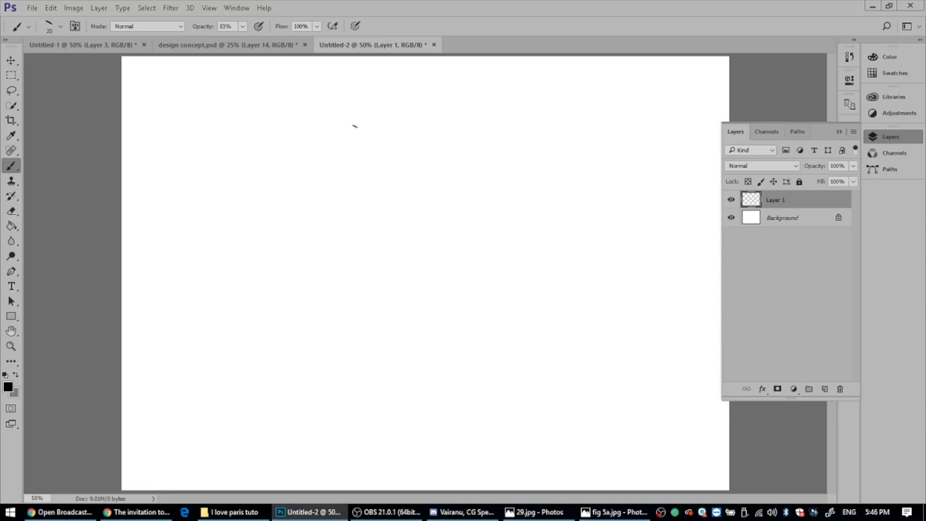
pyautogui.moveTo(351, 118)
pyautogui.mouseDown()
pyautogui.moveTo(396, 99)
pyautogui.moveTo(373, 106)
pyautogui.moveTo(413, 100)
pyautogui.moveTo(392, 107)
pyautogui.moveTo(441, 111)
pyautogui.mouseUp()
pyautogui.moveTo(384, 113)
pyautogui.mouseDown()
pyautogui.moveTo(362, 119)
pyautogui.moveTo(347, 156)
pyautogui.mouseUp()
pyautogui.rightClick(309, 188)
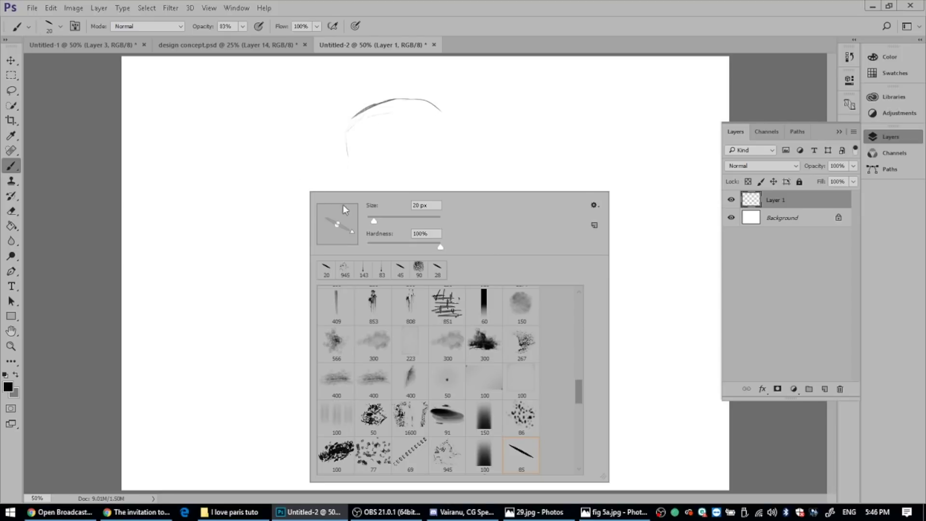
pyautogui.moveTo(373, 221); pyautogui.dragTo(384, 221)
pyautogui.press('Return')
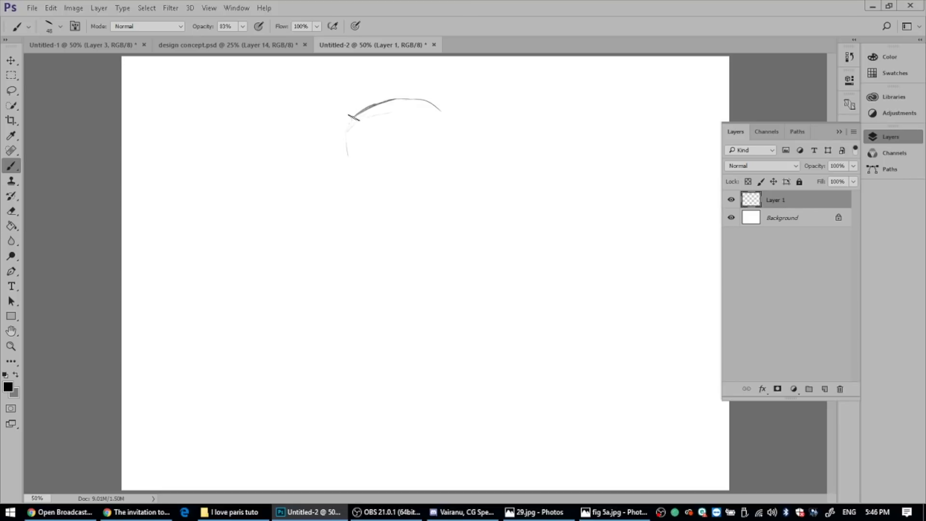
# Darken the left head outline and draw the jaw line with shading beneath
pyautogui.moveTo(357, 113); pyautogui.dragTo(343, 140)
pyautogui.moveTo(358, 149)
pyautogui.mouseDown()
pyautogui.moveTo(370, 154)
pyautogui.moveTo(410, 110)
pyautogui.moveTo(429, 103)
pyautogui.mouseUp()
pyautogui.moveTo(437, 113)
pyautogui.mouseDown()
pyautogui.moveTo(448, 128)
pyautogui.moveTo(426, 151)
pyautogui.mouseUp()
pyautogui.moveTo(354, 153); pyautogui.dragTo(386, 161)
pyautogui.moveTo(395, 165); pyautogui.dragTo(419, 157)
pyautogui.moveTo(404, 165); pyautogui.dragTo(406, 171)
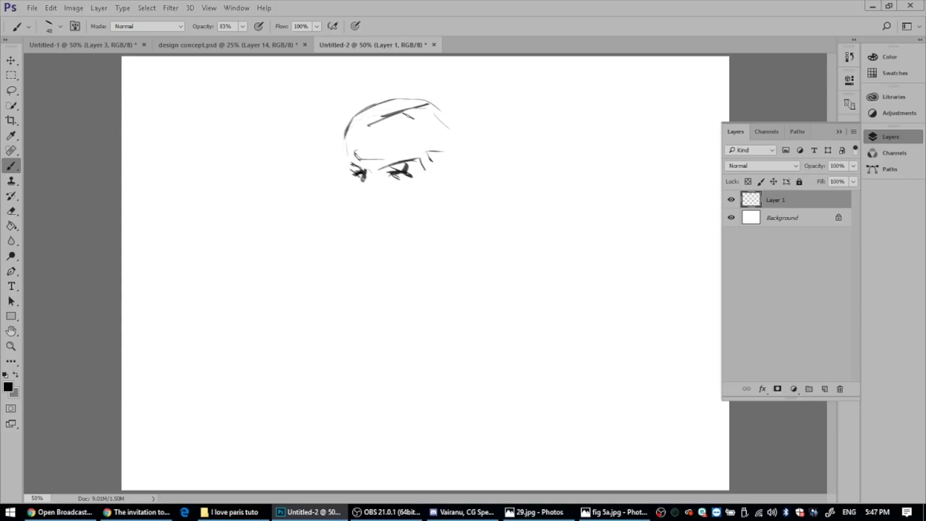
# Sketch arcs across the head and the right jaw, nose and mouth
pyautogui.moveTo(394, 109); pyautogui.dragTo(423, 134)
pyautogui.moveTo(406, 97); pyautogui.dragTo(431, 123)
pyautogui.moveTo(429, 144)
pyautogui.mouseDown()
pyautogui.moveTo(427, 219)
pyautogui.moveTo(395, 207)
pyautogui.moveTo(371, 211)
pyautogui.mouseUp()
pyautogui.moveTo(359, 212); pyautogui.dragTo(393, 214)
pyautogui.moveTo(403, 179)
pyautogui.mouseDown()
pyautogui.moveTo(416, 186)
pyautogui.moveTo(408, 213)
pyautogui.moveTo(414, 206)
pyautogui.mouseUp()
# Draw the jaw-to-neck diagonal, a bold chin stroke and hair lines across the crown
pyautogui.moveTo(453, 172)
pyautogui.mouseDown()
pyautogui.moveTo(465, 162)
pyautogui.moveTo(475, 191)
pyautogui.moveTo(449, 203)
pyautogui.moveTo(453, 196)
pyautogui.mouseUp()
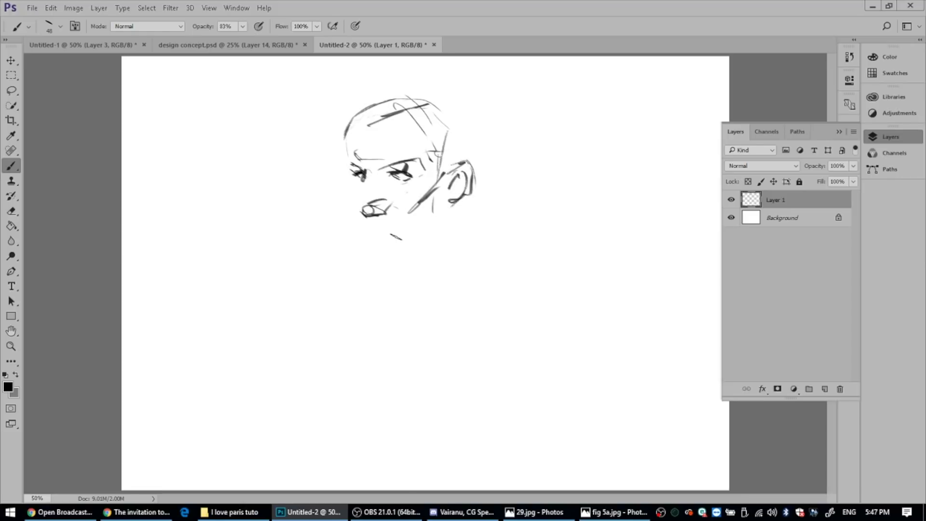
pyautogui.moveTo(372, 268)
pyautogui.mouseDown()
pyautogui.moveTo(433, 239)
pyautogui.moveTo(440, 195)
pyautogui.mouseUp()
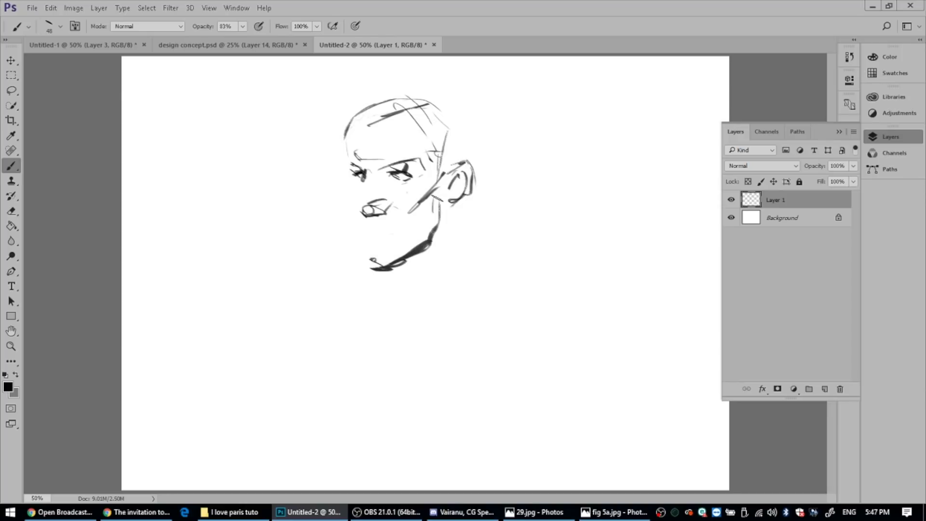
pyautogui.moveTo(404, 98)
pyautogui.mouseDown()
pyautogui.moveTo(356, 100)
pyautogui.moveTo(425, 90)
pyautogui.mouseUp()
pyautogui.moveTo(376, 110); pyautogui.dragTo(418, 97)
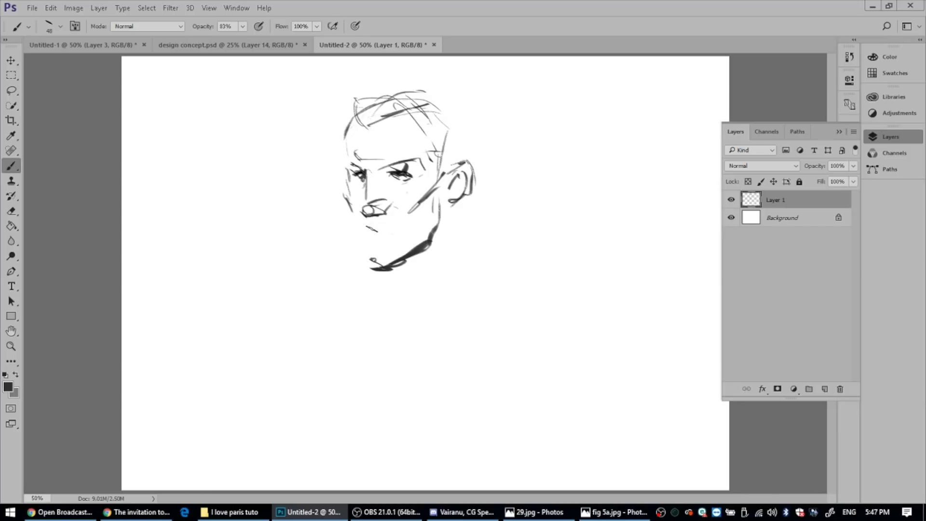
# Refine the mouth and add short strokes under the right eye and below the chin
pyautogui.moveTo(373, 240); pyautogui.dragTo(386, 240)
pyautogui.moveTo(393, 229); pyautogui.dragTo(405, 234)
pyautogui.moveTo(403, 183); pyautogui.dragTo(415, 189)
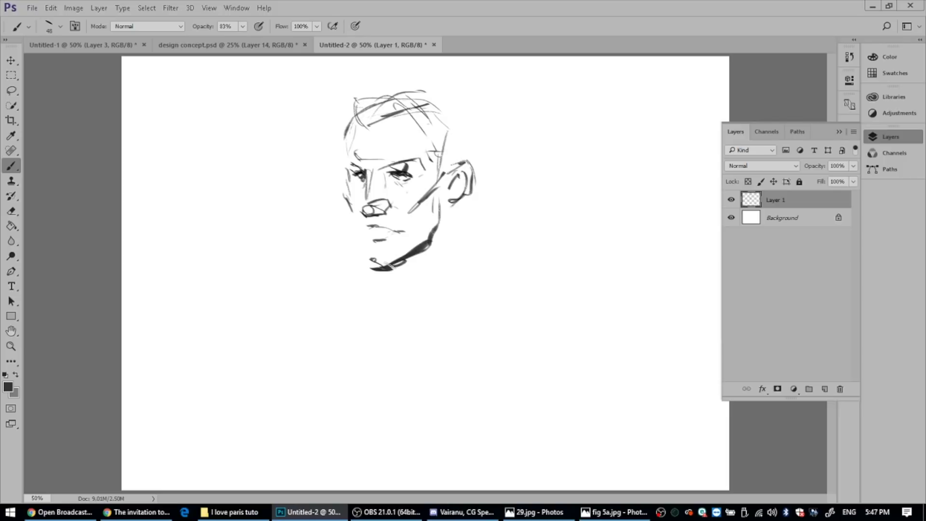
pyautogui.moveTo(384, 259); pyautogui.dragTo(398, 279)
# Draw and darken the long jaw and neck lines, undoing stray marks
pyautogui.hotkey('ctrl', 'z')
pyautogui.moveTo(455, 209); pyautogui.dragTo(443, 274)
pyautogui.moveTo(436, 279)
pyautogui.mouseDown()
pyautogui.moveTo(448, 285)
pyautogui.moveTo(443, 261)
pyautogui.mouseUp()
pyautogui.hotkey('ctrl', 'z')
pyautogui.hotkey('ctrl', 'z')
pyautogui.moveTo(447, 225)
pyautogui.mouseDown()
pyautogui.moveTo(418, 307)
pyautogui.moveTo(408, 290)
pyautogui.mouseUp()
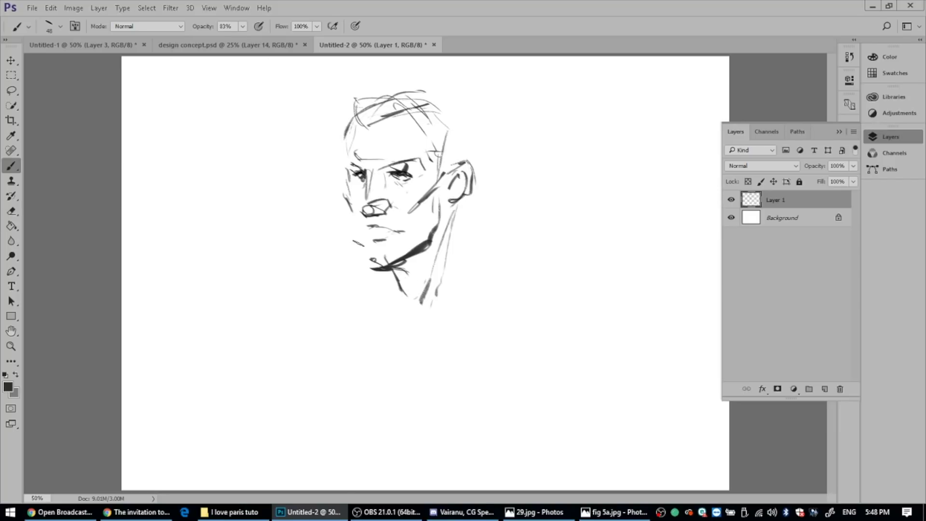
# Add the left jaw line, a brow stroke, hair, the back of the head and the upper lip
pyautogui.moveTo(354, 219); pyautogui.dragTo(361, 255)
pyautogui.moveTo(356, 146); pyautogui.dragTo(367, 152)
pyautogui.moveTo(357, 109)
pyautogui.mouseDown()
pyautogui.moveTo(387, 83)
pyautogui.moveTo(410, 80)
pyautogui.moveTo(362, 118)
pyautogui.moveTo(365, 129)
pyautogui.mouseUp()
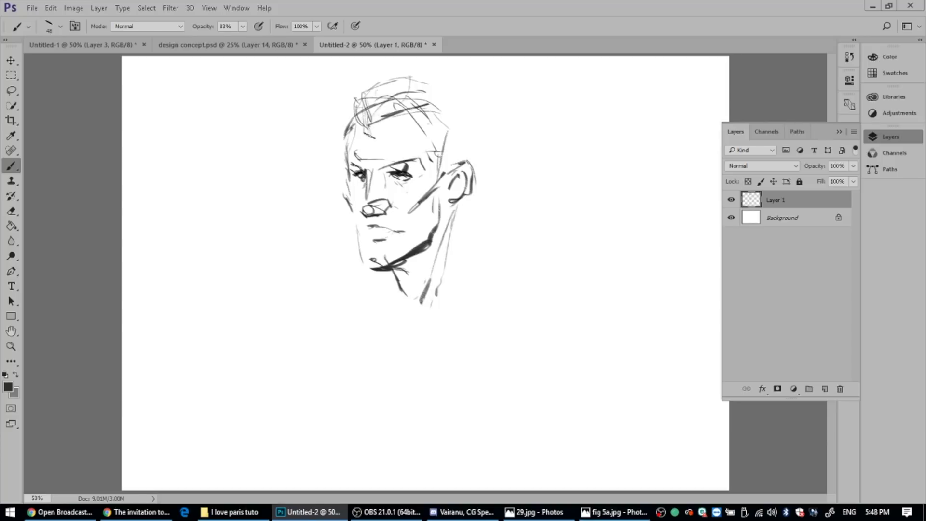
pyautogui.moveTo(377, 83)
pyautogui.mouseDown()
pyautogui.moveTo(434, 86)
pyautogui.moveTo(362, 89)
pyautogui.moveTo(399, 84)
pyautogui.moveTo(372, 109)
pyautogui.mouseUp()
pyautogui.moveTo(449, 92)
pyautogui.mouseDown()
pyautogui.moveTo(465, 115)
pyautogui.moveTo(466, 147)
pyautogui.moveTo(440, 181)
pyautogui.mouseUp()
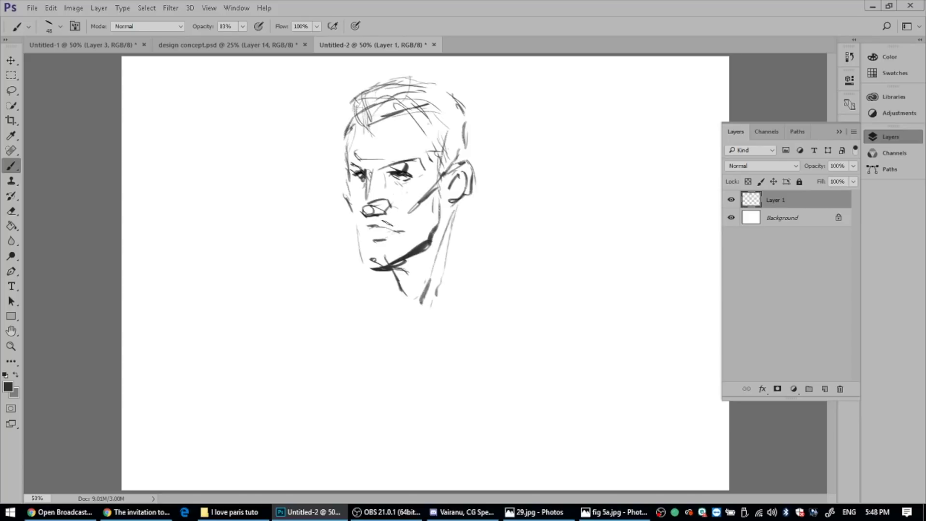
pyautogui.moveTo(382, 222); pyautogui.dragTo(371, 228)
# Draw shoulder and collar lines, left neck strokes and a dark hair stroke on the left
pyautogui.moveTo(478, 259); pyautogui.dragTo(435, 292)
pyautogui.moveTo(466, 231); pyautogui.dragTo(480, 258)
pyautogui.moveTo(474, 207); pyautogui.dragTo(502, 241)
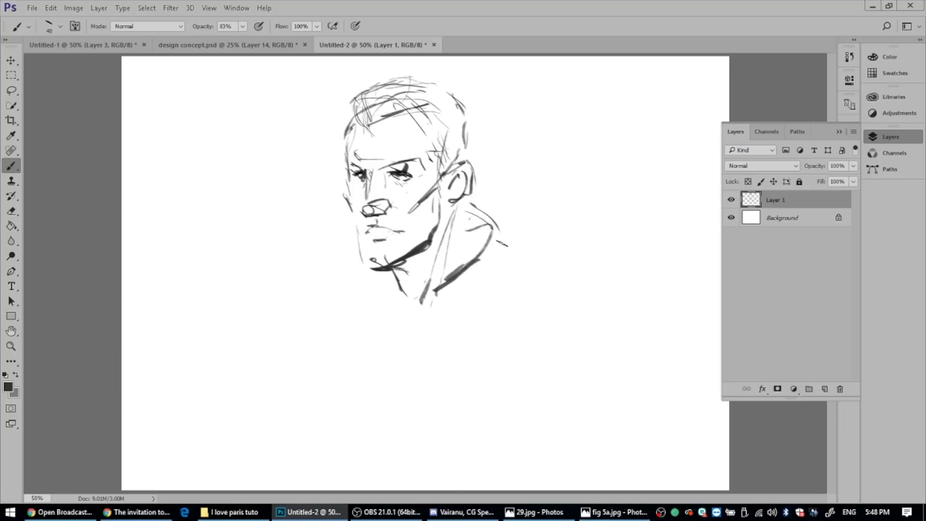
pyautogui.moveTo(387, 267)
pyautogui.mouseDown()
pyautogui.moveTo(358, 276)
pyautogui.moveTo(372, 294)
pyautogui.mouseUp()
pyautogui.moveTo(356, 268)
pyautogui.mouseDown()
pyautogui.moveTo(359, 289)
pyautogui.moveTo(378, 309)
pyautogui.moveTo(447, 254)
pyautogui.mouseUp()
pyautogui.moveTo(458, 202); pyautogui.dragTo(462, 244)
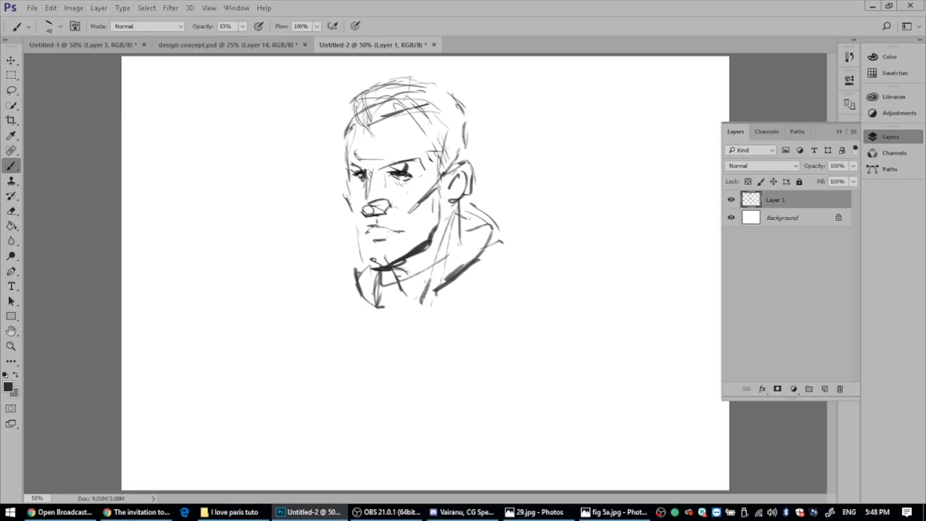
pyautogui.moveTo(455, 202)
pyautogui.mouseDown()
pyautogui.moveTo(455, 242)
pyautogui.moveTo(472, 265)
pyautogui.mouseUp()
pyautogui.moveTo(381, 107); pyautogui.dragTo(331, 130)
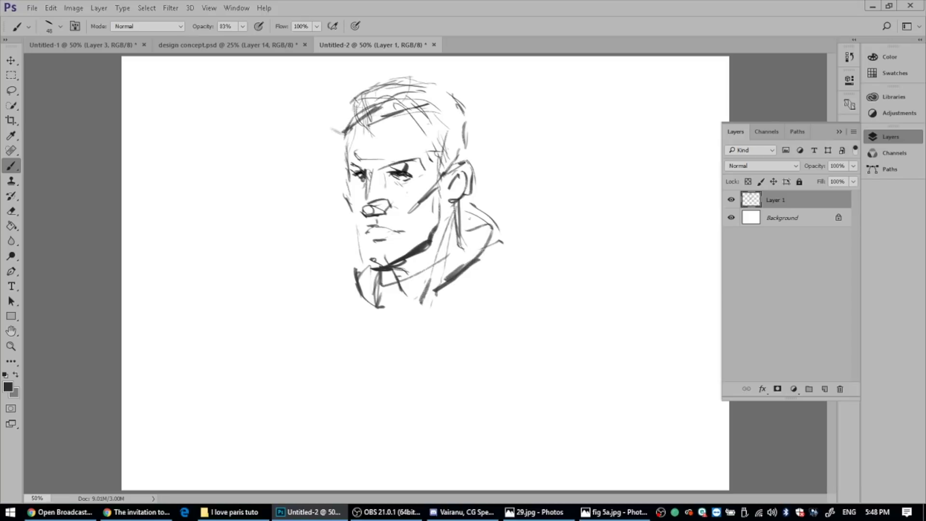
# Enlarge the brush to 80 px and paint a dark test stroke left of the face
pyautogui.rightClick(308, 192)
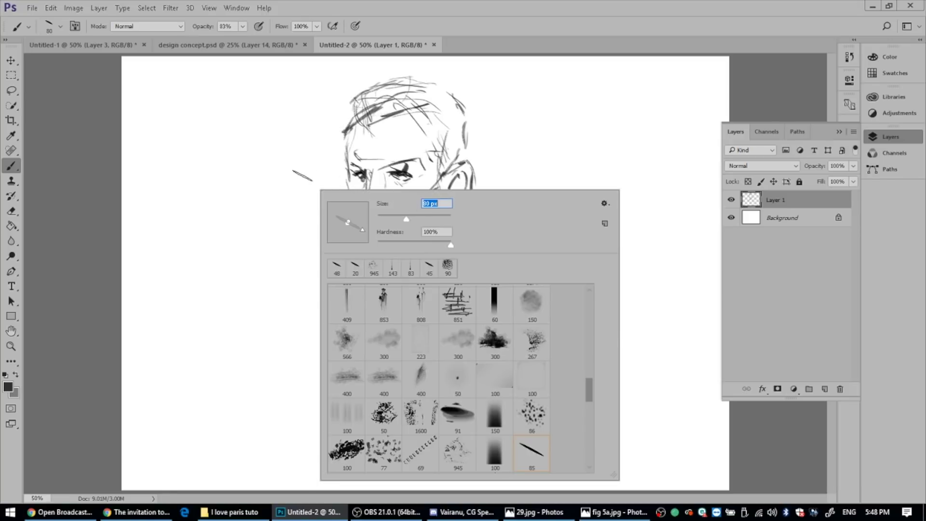
pyautogui.press('Return')
pyautogui.moveTo(306, 170); pyautogui.dragTo(309, 198)
# Switch to the soft 150 brush and paint grey tones left of the face and over the brow
pyautogui.rightClick(328, 215)
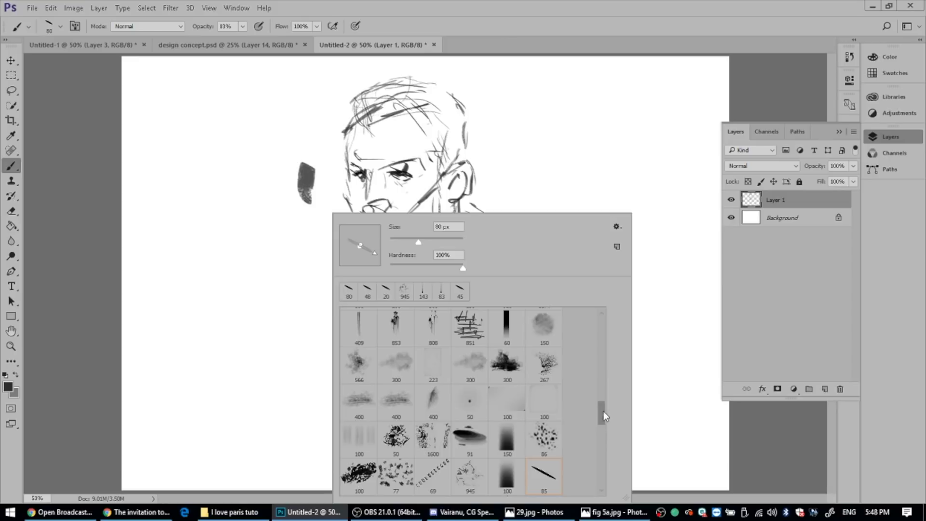
pyautogui.moveTo(603, 411); pyautogui.dragTo(601, 467)
pyautogui.click(545, 372)
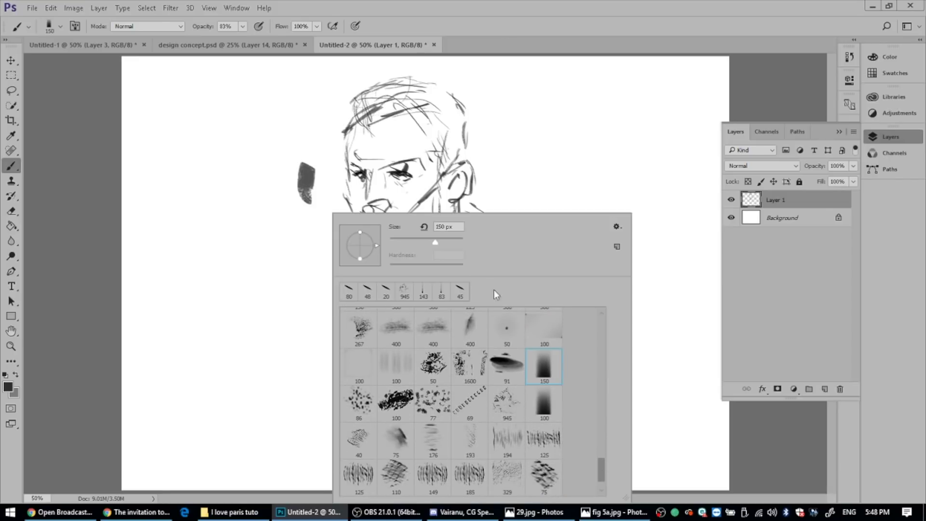
pyautogui.press('Return')
pyautogui.moveTo(280, 166)
pyautogui.mouseDown()
pyautogui.moveTo(308, 226)
pyautogui.moveTo(322, 203)
pyautogui.moveTo(329, 109)
pyautogui.moveTo(338, 130)
pyautogui.mouseUp()
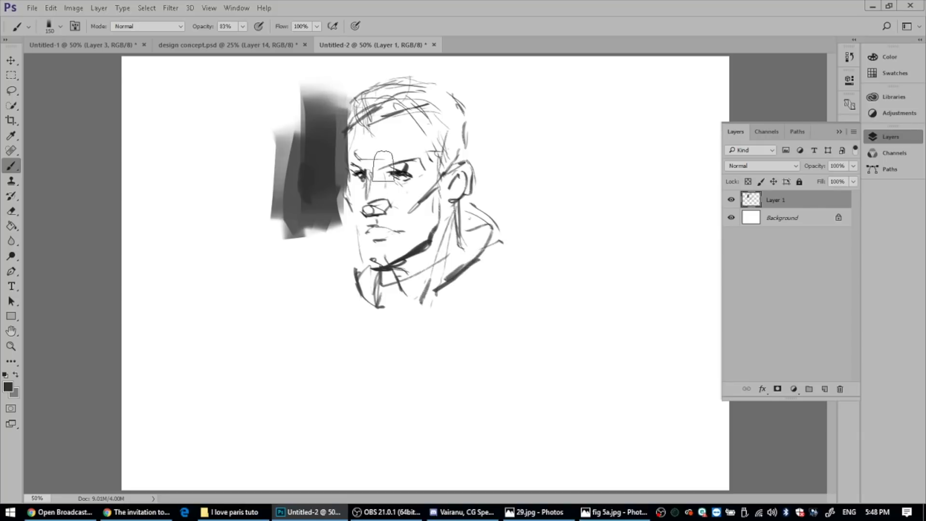
pyautogui.moveTo(392, 168); pyautogui.dragTo(430, 179)
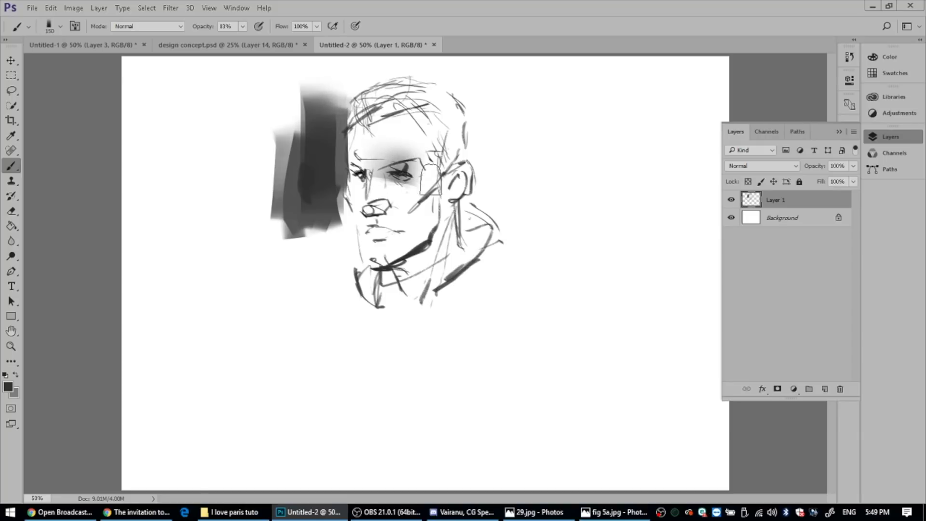
# At 23 px, darken the left eye socket, shade head, ear and neck, and rough in the shoulders
pyautogui.rightClick(395, 208)
pyautogui.click(519, 215)
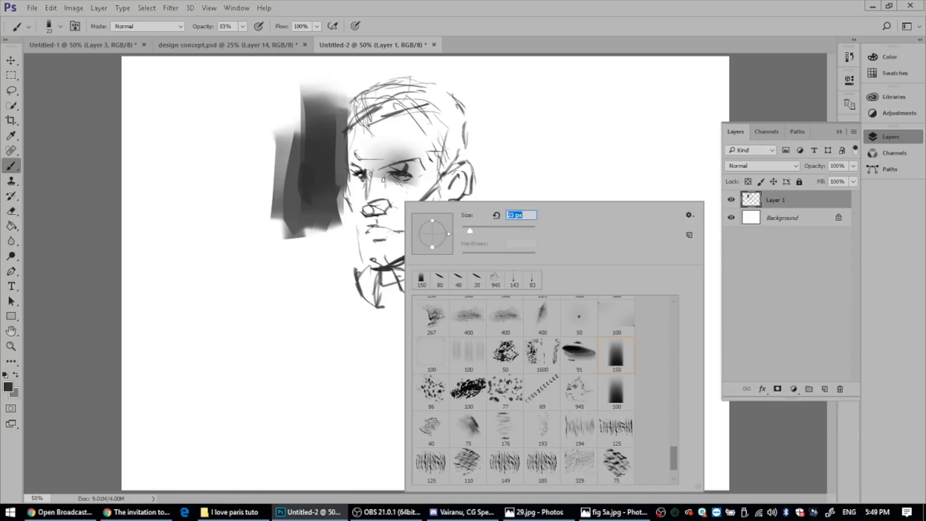
pyautogui.write('23')
pyautogui.press('Return')
pyautogui.moveTo(358, 177); pyautogui.dragTo(376, 175)
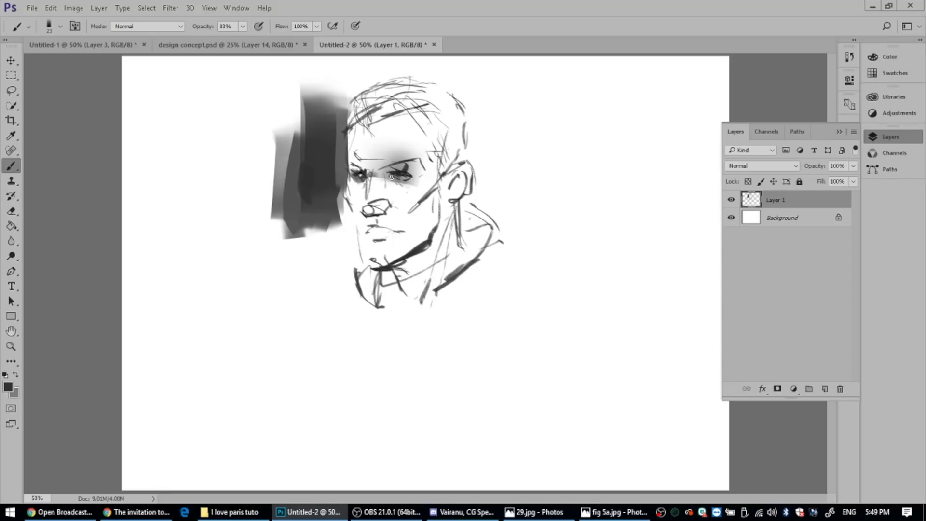
pyautogui.moveTo(437, 83)
pyautogui.mouseDown()
pyautogui.moveTo(484, 126)
pyautogui.moveTo(465, 225)
pyautogui.mouseUp()
pyautogui.moveTo(381, 230)
pyautogui.mouseDown()
pyautogui.moveTo(309, 331)
pyautogui.moveTo(300, 396)
pyautogui.moveTo(349, 367)
pyautogui.mouseUp()
pyautogui.moveTo(467, 311)
pyautogui.mouseDown()
pyautogui.moveTo(520, 299)
pyautogui.moveTo(502, 239)
pyautogui.moveTo(582, 286)
pyautogui.mouseUp()
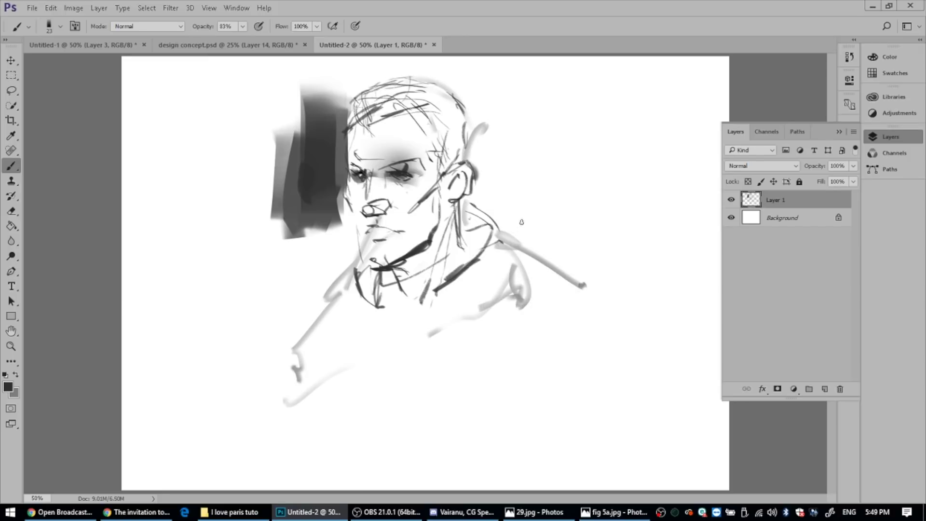
# With the 85 brush at 51 px, darken the face's left edge and extend the shadow upward
pyautogui.rightClick(521, 275)
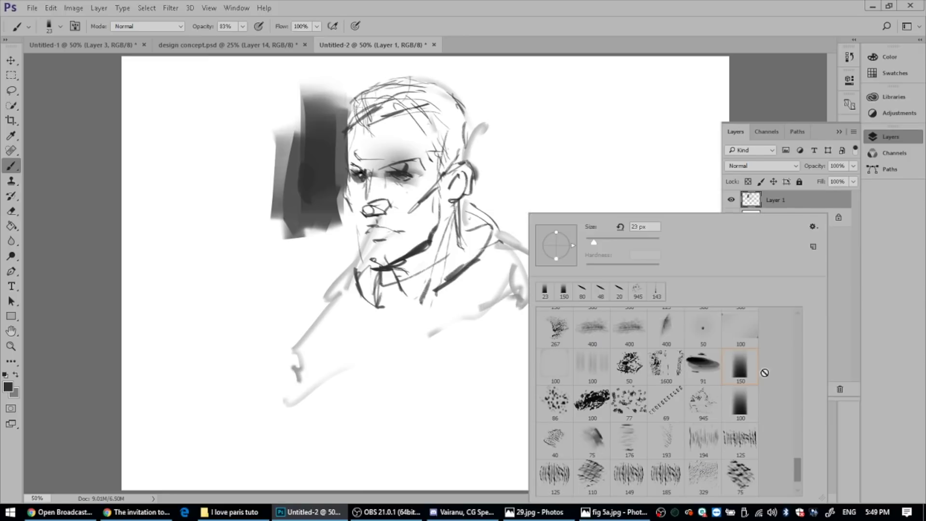
pyautogui.moveTo(796, 468)
pyautogui.mouseDown()
pyautogui.moveTo(804, 368)
pyautogui.moveTo(800, 404)
pyautogui.moveTo(805, 381)
pyautogui.mouseUp()
pyautogui.click(703, 419)
pyautogui.moveTo(596, 242); pyautogui.dragTo(604, 242)
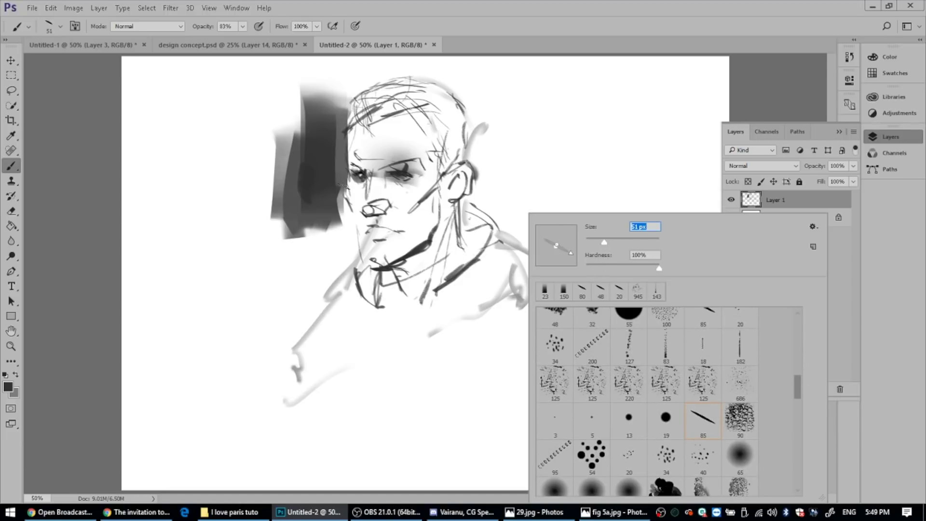
pyautogui.click(329, 197)
pyautogui.moveTo(332, 200)
pyautogui.mouseDown()
pyautogui.moveTo(350, 226)
pyautogui.moveTo(339, 187)
pyautogui.moveTo(333, 244)
pyautogui.moveTo(344, 237)
pyautogui.moveTo(329, 263)
pyautogui.moveTo(319, 227)
pyautogui.moveTo(316, 280)
pyautogui.moveTo(328, 300)
pyautogui.moveTo(324, 270)
pyautogui.moveTo(332, 305)
pyautogui.moveTo(311, 238)
pyautogui.moveTo(285, 242)
pyautogui.moveTo(308, 231)
pyautogui.moveTo(315, 248)
pyautogui.moveTo(316, 220)
pyautogui.moveTo(340, 207)
pyautogui.moveTo(344, 241)
pyautogui.moveTo(347, 225)
pyautogui.moveTo(357, 253)
pyautogui.moveTo(348, 226)
pyautogui.mouseUp()
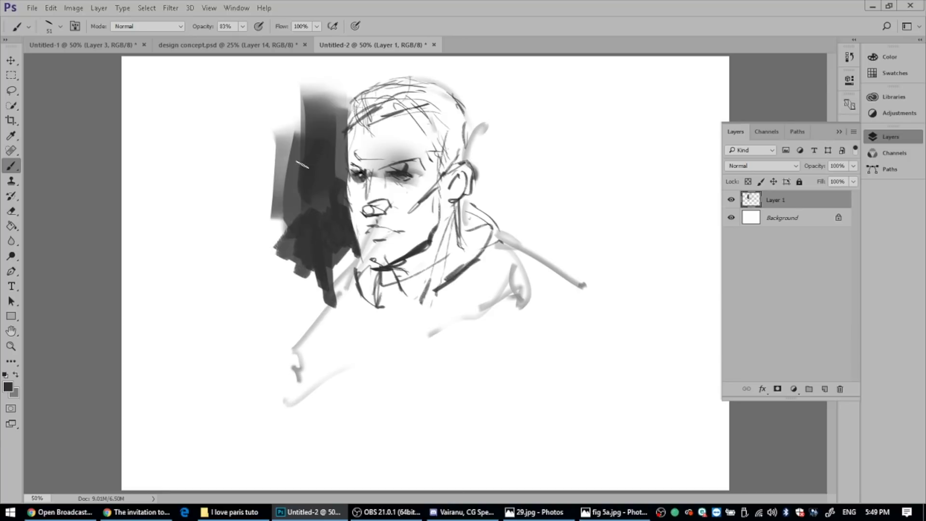
pyautogui.moveTo(320, 149)
pyautogui.mouseDown()
pyautogui.moveTo(316, 126)
pyautogui.moveTo(292, 98)
pyautogui.moveTo(280, 131)
pyautogui.moveTo(301, 72)
pyautogui.moveTo(241, 116)
pyautogui.moveTo(270, 62)
pyautogui.moveTo(297, 114)
pyautogui.moveTo(374, 70)
pyautogui.moveTo(327, 115)
pyautogui.moveTo(315, 107)
pyautogui.mouseUp()
# With the textured 185 brush, paint dark tones left of the face and a grey shoulder band
pyautogui.rightClick(270, 159)
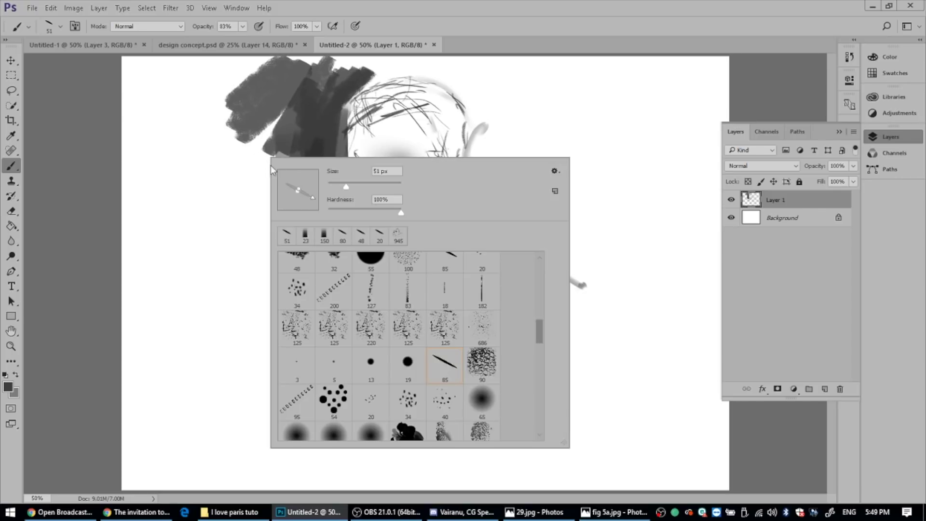
pyautogui.moveTo(536, 336); pyautogui.dragTo(551, 428)
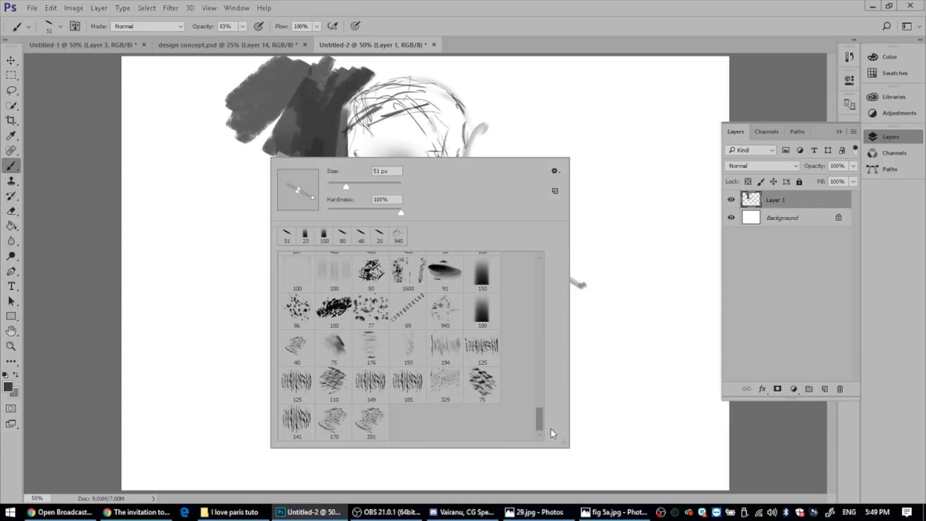
pyautogui.click(408, 384)
pyautogui.click(241, 200)
pyautogui.moveTo(231, 150)
pyautogui.mouseDown()
pyautogui.moveTo(285, 182)
pyautogui.moveTo(288, 233)
pyautogui.moveTo(265, 232)
pyautogui.moveTo(269, 252)
pyautogui.moveTo(318, 260)
pyautogui.mouseUp()
pyautogui.click(299, 200)
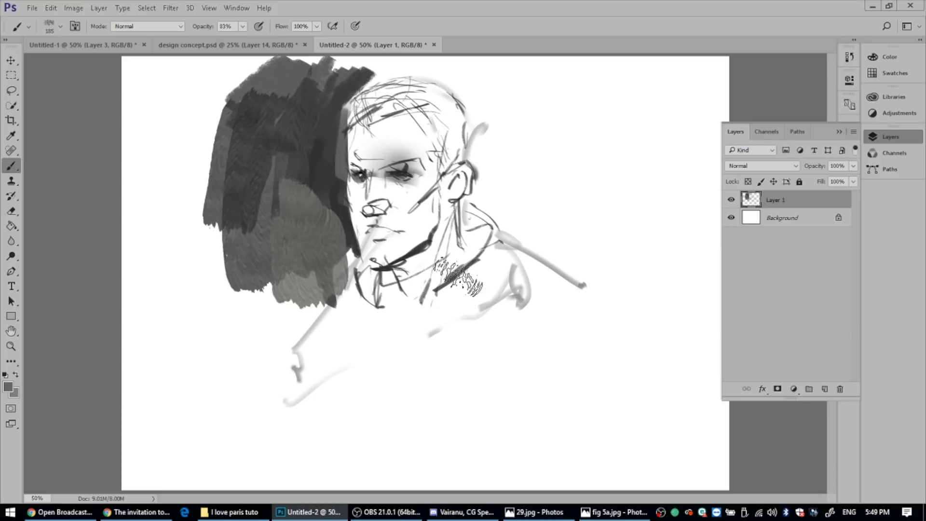
pyautogui.moveTo(499, 253); pyautogui.dragTo(441, 336)
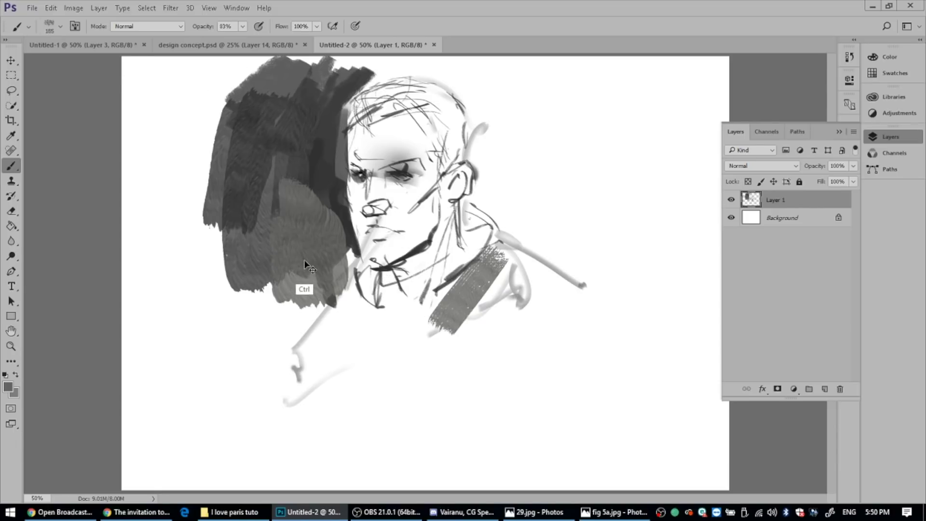
# Scale the Layer 1 sketch up to about 117.38%, shifting it down, and commit the transform
pyautogui.hotkey('ctrl', 't')
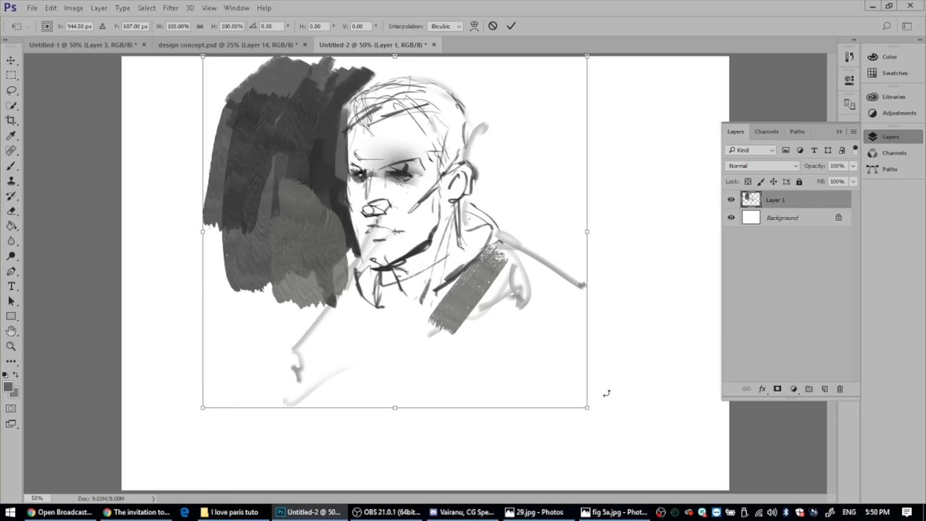
pyautogui.moveTo(587, 409)
pyautogui.mouseDown()
pyautogui.moveTo(633, 454)
pyautogui.moveTo(589, 413)
pyautogui.mouseUp()
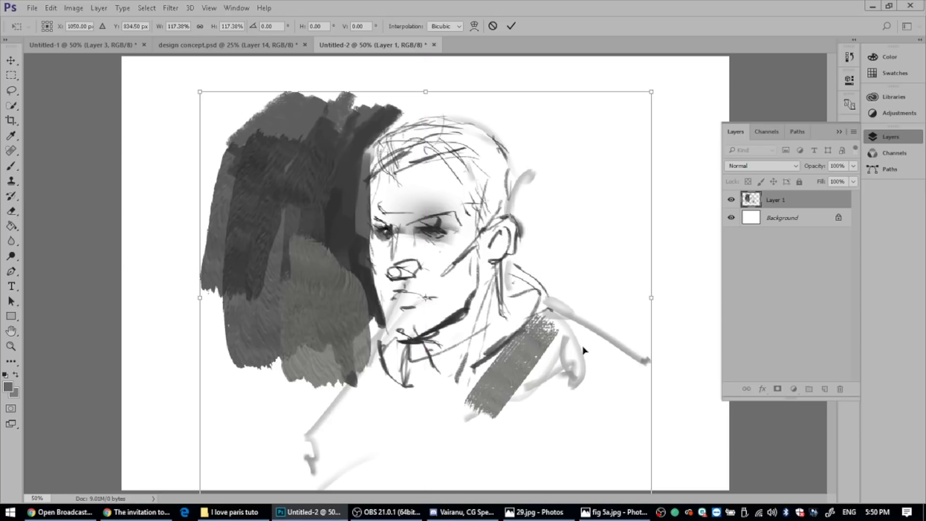
pyautogui.press('Return')
pyautogui.press('b')
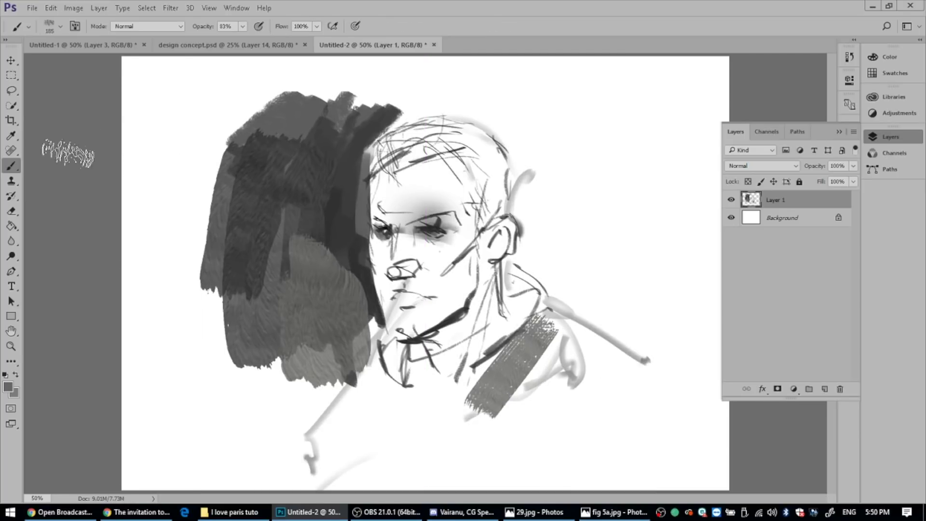
# Shade the cheek, jaw, eye and temple with textured strokes, then load a soft 152 px brush
pyautogui.moveTo(406, 332); pyautogui.dragTo(465, 229)
pyautogui.moveTo(410, 219)
pyautogui.mouseDown()
pyautogui.moveTo(456, 231)
pyautogui.moveTo(497, 193)
pyautogui.moveTo(487, 159)
pyautogui.mouseUp()
pyautogui.rightClick(483, 203)
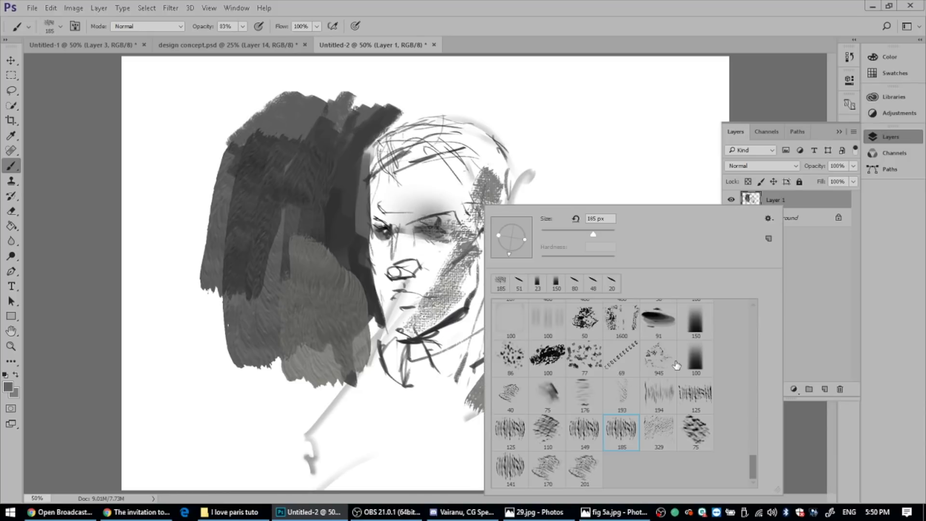
pyautogui.click(691, 363)
pyautogui.moveTo(578, 234); pyautogui.dragTo(584, 235)
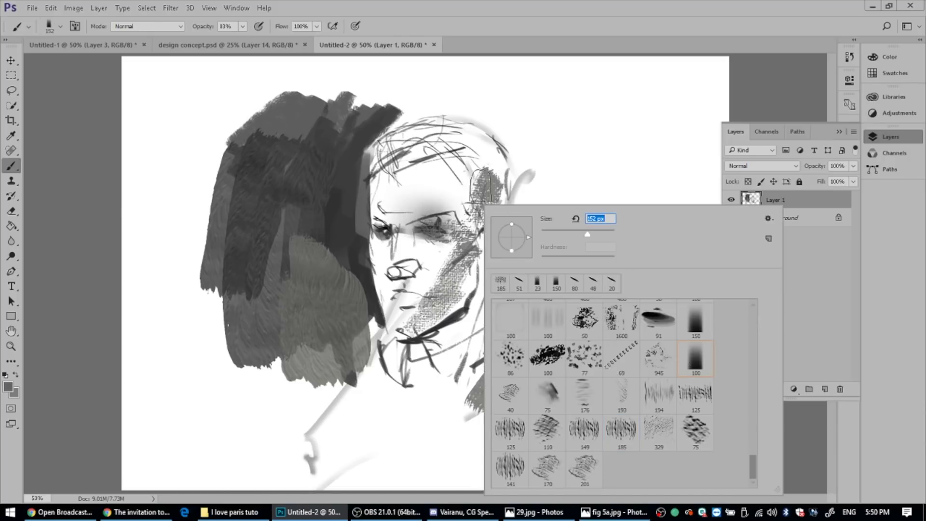
pyautogui.click(483, 179)
# Softly grey the forehead and temple, then darken the jaw and collar with a sampled dark tone
pyautogui.moveTo(475, 171)
pyautogui.mouseDown()
pyautogui.moveTo(453, 193)
pyautogui.moveTo(463, 159)
pyautogui.moveTo(436, 154)
pyautogui.moveTo(456, 212)
pyautogui.mouseUp()
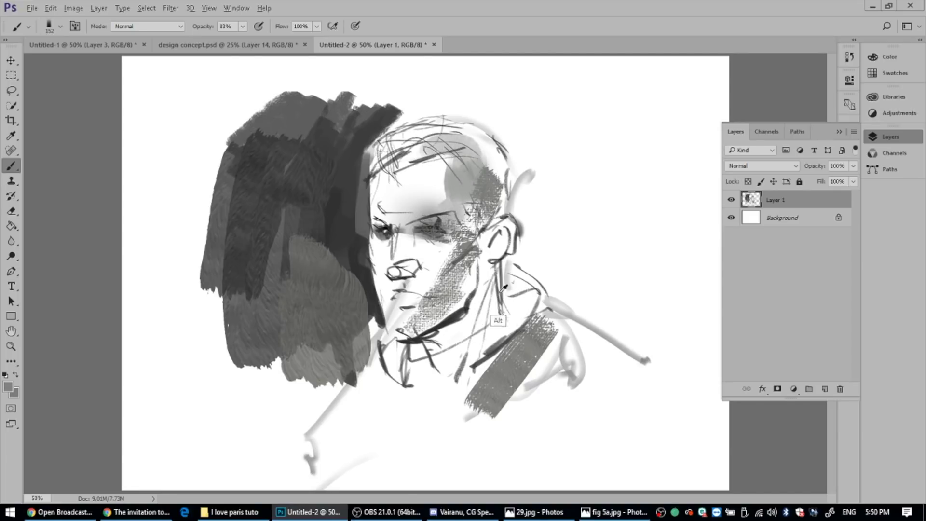
pyautogui.keyDown('alt'); pyautogui.click(435, 334); pyautogui.keyUp('alt')
pyautogui.moveTo(430, 333)
pyautogui.mouseDown()
pyautogui.moveTo(449, 337)
pyautogui.moveTo(467, 253)
pyautogui.mouseUp()
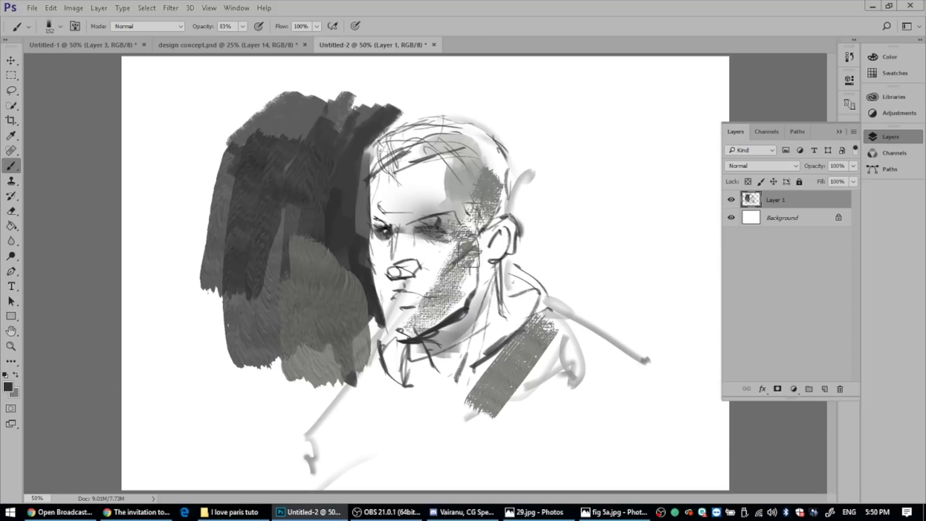
# Sample mid and light greys and paint them over the upper hair, then shade under the nose and neck
pyautogui.keyDown('alt'); pyautogui.click(368, 116); pyautogui.keyUp('alt')
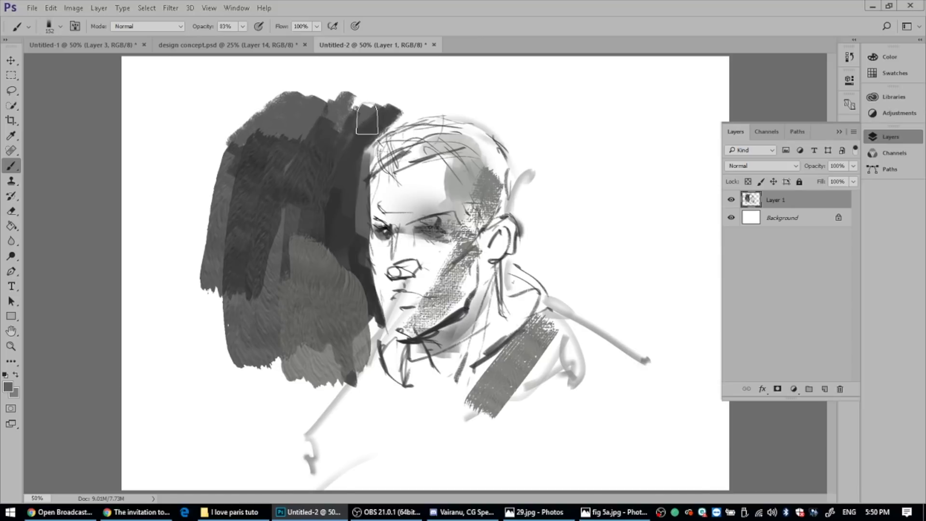
pyautogui.moveTo(352, 96)
pyautogui.mouseDown()
pyautogui.moveTo(461, 70)
pyautogui.moveTo(334, 112)
pyautogui.mouseUp()
pyautogui.moveTo(372, 80)
pyautogui.mouseDown()
pyautogui.moveTo(283, 83)
pyautogui.moveTo(259, 120)
pyautogui.moveTo(268, 108)
pyautogui.moveTo(271, 154)
pyautogui.mouseUp()
pyautogui.keyDown('alt'); pyautogui.click(263, 83); pyautogui.keyUp('alt')
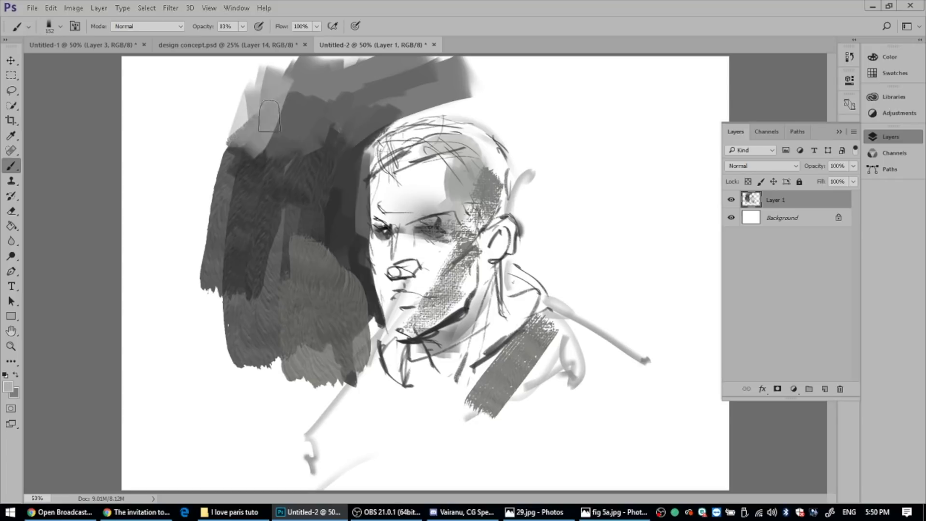
pyautogui.moveTo(294, 73); pyautogui.dragTo(290, 188)
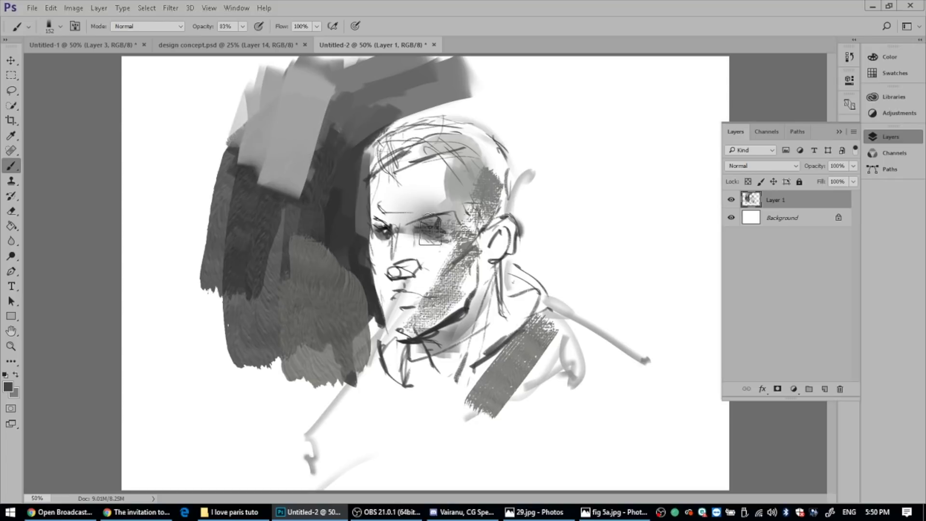
pyautogui.moveTo(407, 276)
pyautogui.mouseDown()
pyautogui.moveTo(397, 320)
pyautogui.moveTo(443, 405)
pyautogui.moveTo(482, 318)
pyautogui.moveTo(531, 280)
pyautogui.moveTo(550, 248)
pyautogui.mouseUp()
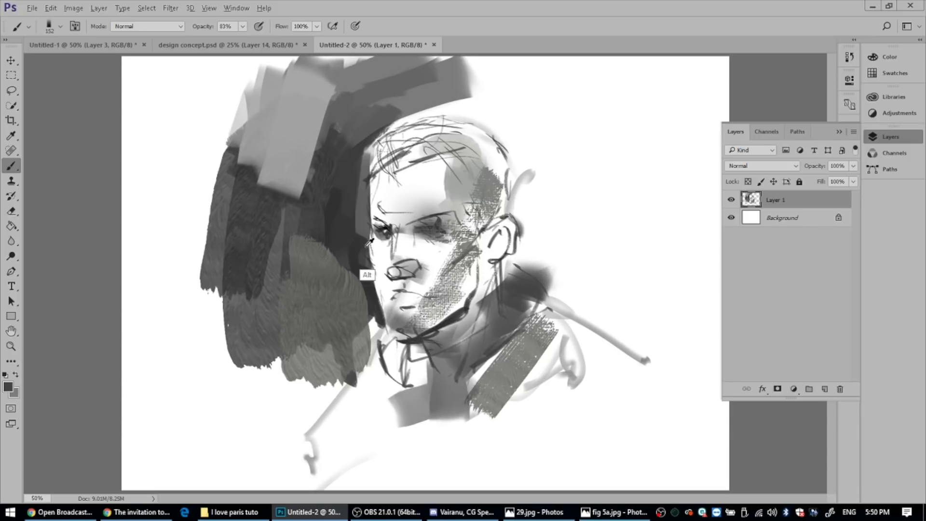
# Set the foreground colour to black and paint black behind the ear down to the shoulder
pyautogui.click(8, 387)
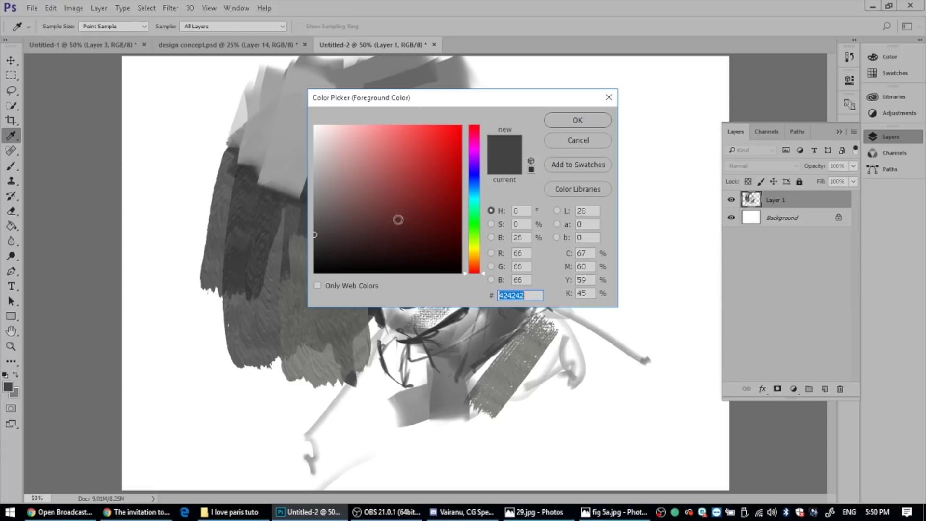
pyautogui.click(444, 271)
pyautogui.click(582, 120)
pyautogui.moveTo(508, 227)
pyautogui.mouseDown()
pyautogui.moveTo(563, 249)
pyautogui.moveTo(584, 295)
pyautogui.moveTo(571, 242)
pyautogui.moveTo(541, 221)
pyautogui.moveTo(527, 153)
pyautogui.moveTo(542, 164)
pyautogui.moveTo(516, 133)
pyautogui.moveTo(545, 166)
pyautogui.moveTo(492, 121)
pyautogui.moveTo(535, 146)
pyautogui.moveTo(522, 91)
pyautogui.moveTo(523, 113)
pyautogui.moveTo(535, 111)
pyautogui.moveTo(555, 76)
pyautogui.moveTo(560, 106)
pyautogui.moveTo(545, 156)
pyautogui.moveTo(599, 85)
pyautogui.moveTo(530, 72)
pyautogui.moveTo(546, 66)
pyautogui.moveTo(508, 86)
pyautogui.moveTo(477, 86)
pyautogui.moveTo(509, 74)
pyautogui.moveTo(442, 89)
pyautogui.mouseUp()
# Sample dark greys and extend the dark mass into the top-right corner and down beside the ear
pyautogui.keyDown('alt'); pyautogui.click(572, 101); pyautogui.keyUp('alt')
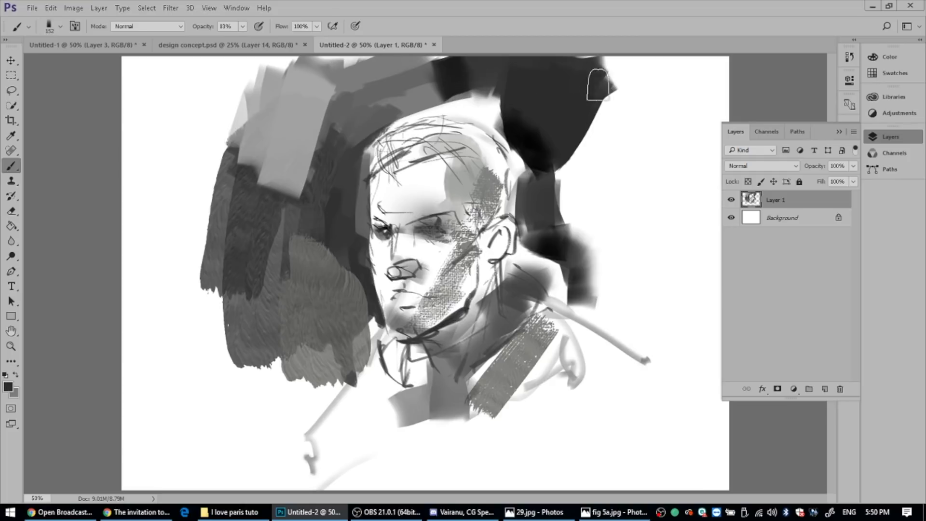
pyautogui.moveTo(595, 82)
pyautogui.mouseDown()
pyautogui.moveTo(605, 129)
pyautogui.moveTo(574, 170)
pyautogui.moveTo(557, 129)
pyautogui.moveTo(543, 140)
pyautogui.moveTo(558, 142)
pyautogui.moveTo(566, 170)
pyautogui.moveTo(579, 133)
pyautogui.moveTo(612, 104)
pyautogui.moveTo(642, 103)
pyautogui.moveTo(621, 104)
pyautogui.moveTo(670, 83)
pyautogui.mouseUp()
pyautogui.keyDown('alt'); pyautogui.click(581, 72); pyautogui.keyUp('alt')
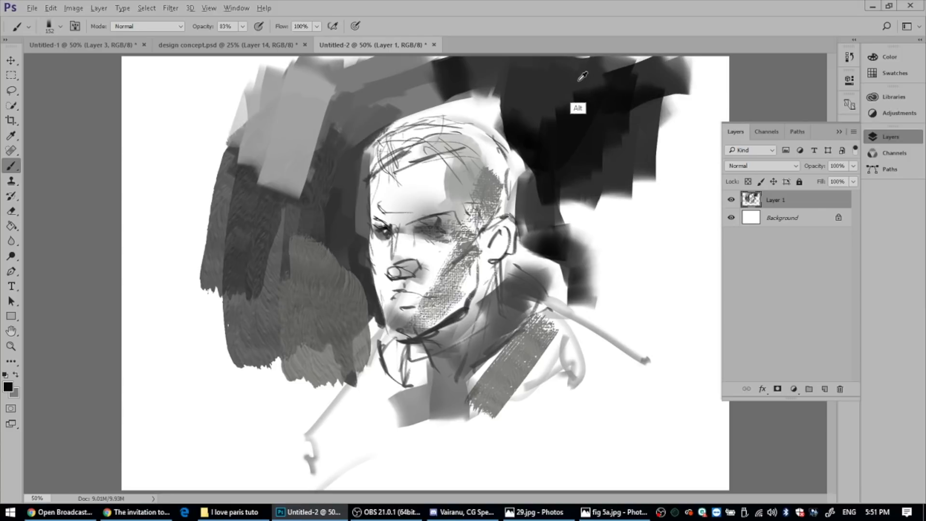
pyautogui.moveTo(608, 83)
pyautogui.mouseDown()
pyautogui.moveTo(702, 65)
pyautogui.moveTo(689, 107)
pyautogui.moveTo(682, 79)
pyautogui.moveTo(661, 134)
pyautogui.moveTo(666, 164)
pyautogui.mouseUp()
pyautogui.keyDown('alt'); pyautogui.click(653, 93); pyautogui.keyUp('alt')
pyautogui.moveTo(640, 111)
pyautogui.mouseDown()
pyautogui.moveTo(602, 152)
pyautogui.moveTo(604, 133)
pyautogui.moveTo(619, 132)
pyautogui.moveTo(611, 140)
pyautogui.moveTo(613, 113)
pyautogui.mouseUp()
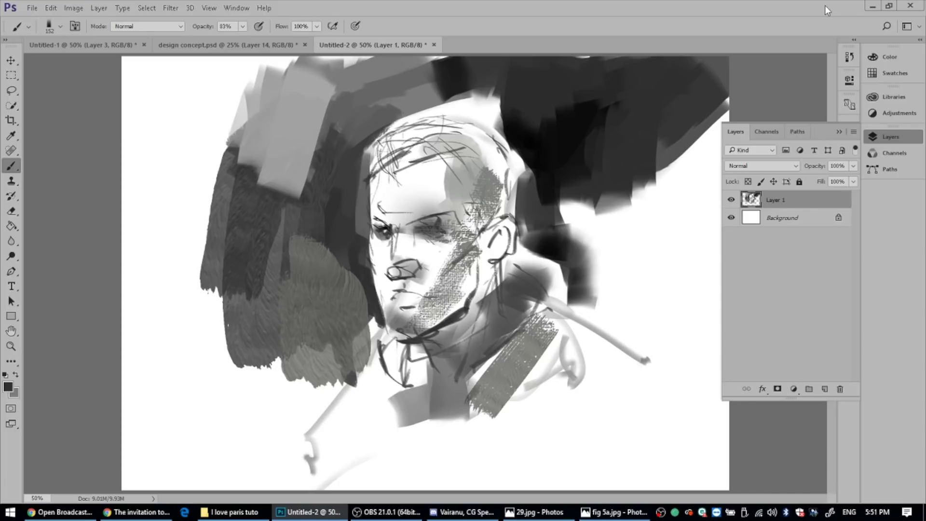
pyautogui.moveTo(569, 193)
pyautogui.mouseDown()
pyautogui.moveTo(581, 209)
pyautogui.moveTo(601, 201)
pyautogui.moveTo(603, 256)
pyautogui.mouseUp()
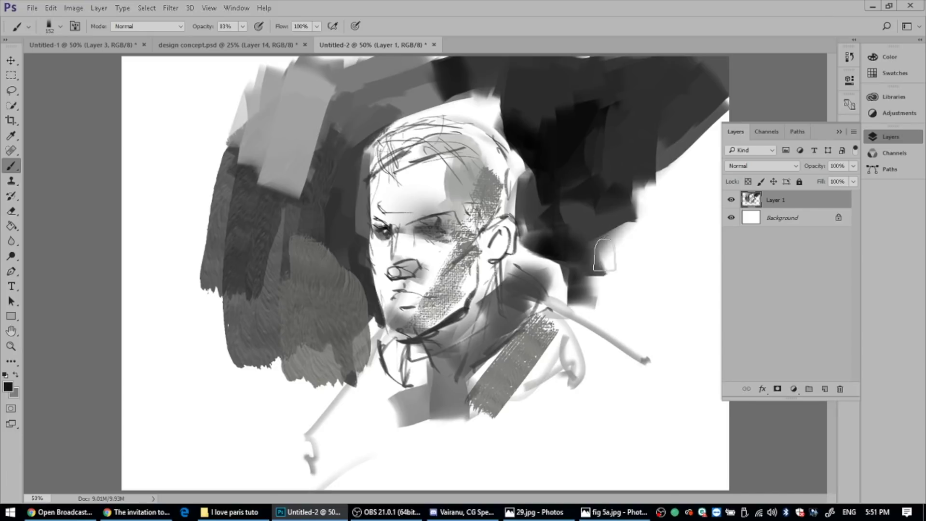
# Switch to a 20 px brush and sketch dark goggle shapes across the brow and forehead
pyautogui.rightClick(463, 208)
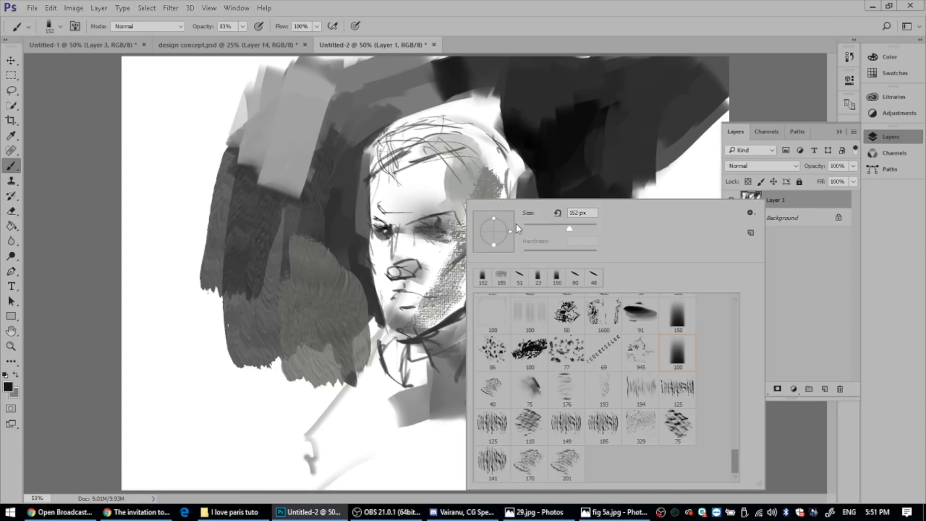
pyautogui.click(524, 164)
pyautogui.moveTo(402, 187); pyautogui.dragTo(469, 200)
pyautogui.moveTo(471, 151)
pyautogui.mouseDown()
pyautogui.moveTo(464, 186)
pyautogui.moveTo(443, 176)
pyautogui.moveTo(469, 187)
pyautogui.mouseUp()
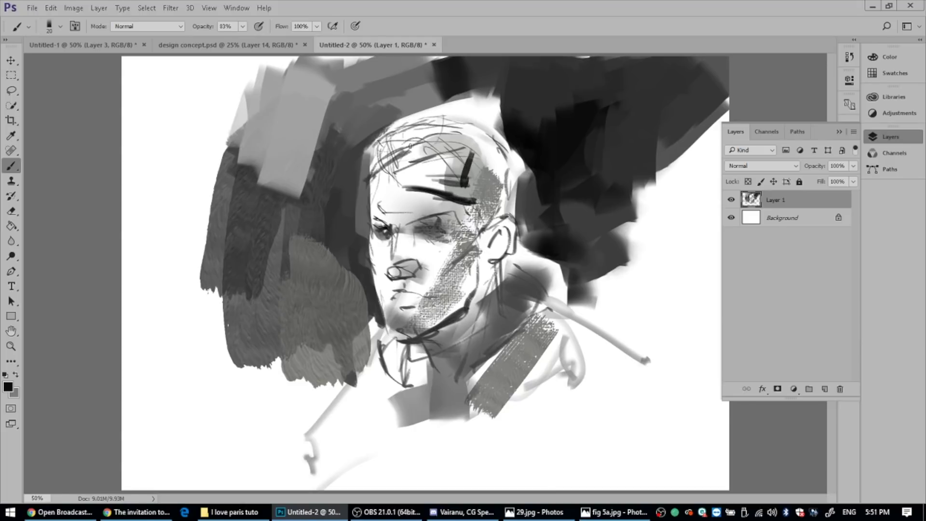
pyautogui.moveTo(407, 166)
pyautogui.mouseDown()
pyautogui.moveTo(386, 178)
pyautogui.moveTo(418, 179)
pyautogui.moveTo(423, 133)
pyautogui.moveTo(464, 129)
pyautogui.moveTo(470, 168)
pyautogui.moveTo(365, 184)
pyautogui.moveTo(389, 141)
pyautogui.moveTo(390, 159)
pyautogui.moveTo(369, 136)
pyautogui.moveTo(374, 152)
pyautogui.moveTo(388, 143)
pyautogui.moveTo(390, 159)
pyautogui.moveTo(360, 158)
pyautogui.moveTo(356, 148)
pyautogui.moveTo(351, 184)
pyautogui.moveTo(368, 192)
pyautogui.moveTo(358, 199)
pyautogui.moveTo(375, 189)
pyautogui.moveTo(367, 192)
pyautogui.moveTo(386, 198)
pyautogui.moveTo(370, 191)
pyautogui.mouseUp()
# Swap colours and Alt-sample the dark goggle, light forehead and dark hair tones
pyautogui.press('x')
pyautogui.press('alt')
pyautogui.keyDown('alt'); pyautogui.click(431, 137); pyautogui.keyUp('alt')
pyautogui.press('alt')
pyautogui.keyDown('alt'); pyautogui.click(385, 135); pyautogui.keyUp('alt')
pyautogui.keyDown('alt'); pyautogui.click(399, 162); pyautogui.keyUp('alt')
pyautogui.keyDown('alt'); pyautogui.click(402, 205); pyautogui.keyUp('alt')
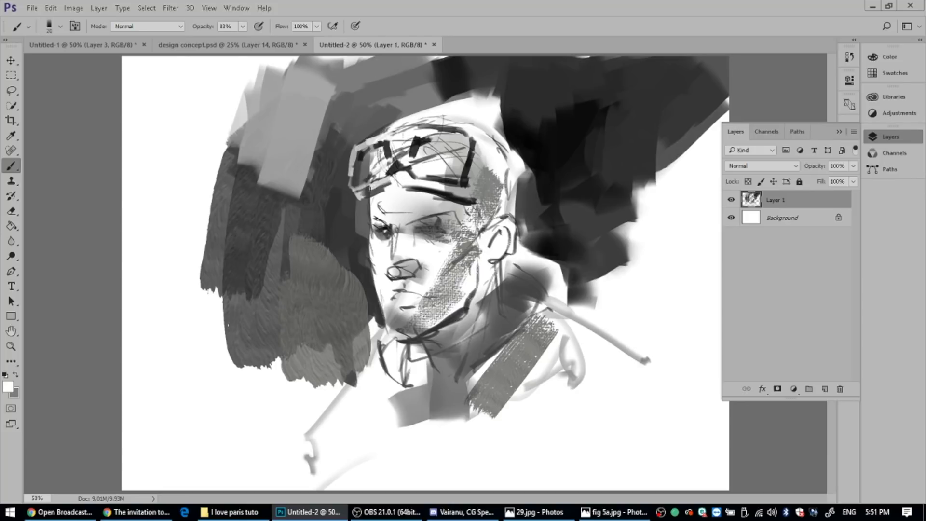
pyautogui.keyDown('alt'); pyautogui.click(535, 160); pyautogui.keyUp('alt')
# Darken both eyes, the nose and nostrils, and the ear and jaw edge
pyautogui.moveTo(424, 223); pyautogui.dragTo(458, 239)
pyautogui.moveTo(391, 234)
pyautogui.mouseDown()
pyautogui.moveTo(382, 229)
pyautogui.moveTo(394, 236)
pyautogui.moveTo(384, 238)
pyautogui.mouseUp()
pyautogui.moveTo(448, 230); pyautogui.dragTo(431, 237)
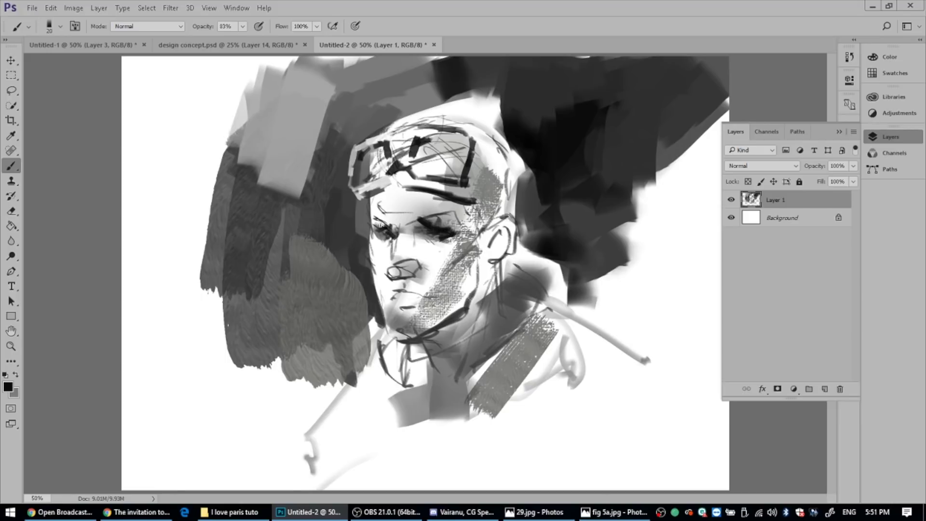
pyautogui.moveTo(393, 271); pyautogui.dragTo(422, 270)
pyautogui.moveTo(486, 230)
pyautogui.mouseDown()
pyautogui.moveTo(493, 218)
pyautogui.moveTo(484, 243)
pyautogui.mouseUp()
# Draw dark lines along the chin, neck and collar edges, and darken the lip line
pyautogui.moveTo(395, 337)
pyautogui.mouseDown()
pyautogui.moveTo(424, 339)
pyautogui.moveTo(395, 385)
pyautogui.mouseUp()
pyautogui.moveTo(400, 372); pyautogui.dragTo(427, 395)
pyautogui.moveTo(559, 279)
pyautogui.mouseDown()
pyautogui.moveTo(552, 312)
pyautogui.moveTo(555, 303)
pyautogui.moveTo(530, 348)
pyautogui.moveTo(484, 380)
pyautogui.mouseUp()
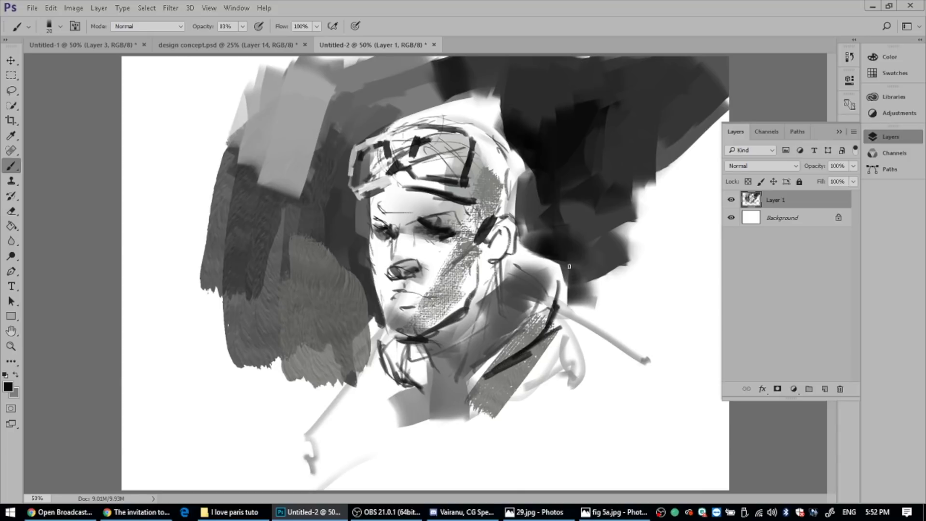
pyautogui.moveTo(569, 266)
pyautogui.mouseDown()
pyautogui.moveTo(577, 321)
pyautogui.moveTo(544, 360)
pyautogui.moveTo(449, 397)
pyautogui.moveTo(424, 437)
pyautogui.mouseUp()
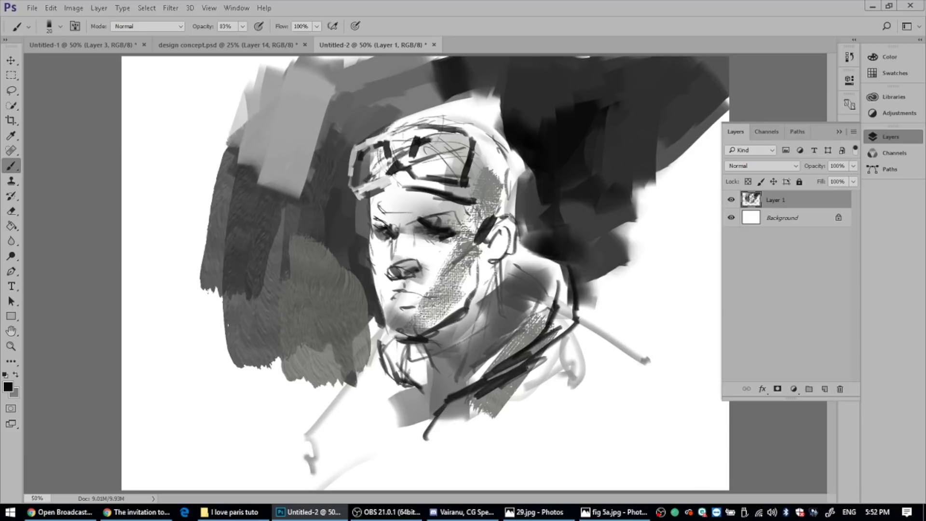
pyautogui.moveTo(382, 341); pyautogui.dragTo(352, 439)
pyautogui.moveTo(371, 379); pyautogui.dragTo(351, 455)
pyautogui.moveTo(389, 359); pyautogui.dragTo(357, 448)
pyautogui.moveTo(427, 353); pyautogui.dragTo(366, 427)
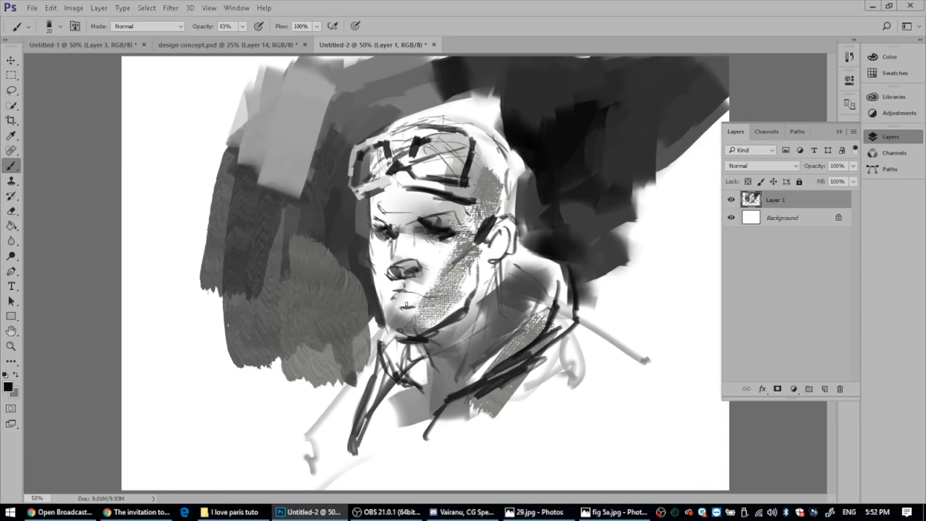
pyautogui.moveTo(398, 293)
pyautogui.mouseDown()
pyautogui.moveTo(423, 305)
pyautogui.moveTo(392, 310)
pyautogui.moveTo(410, 322)
pyautogui.mouseUp()
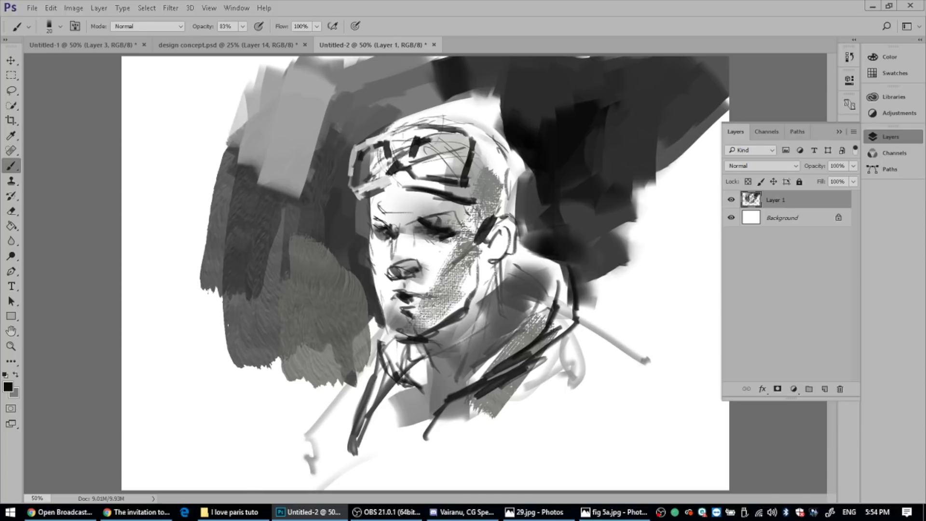
# Enlarge the brush to about 291 px and shade the cheek and jaw area
pyautogui.rightClick(491, 203)
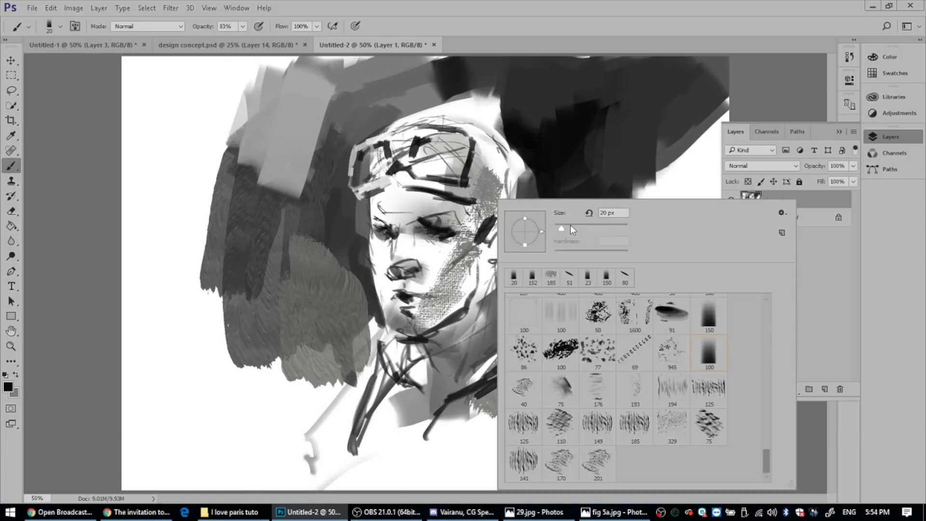
pyautogui.moveTo(570, 225); pyautogui.dragTo(613, 223)
pyautogui.press('Return')
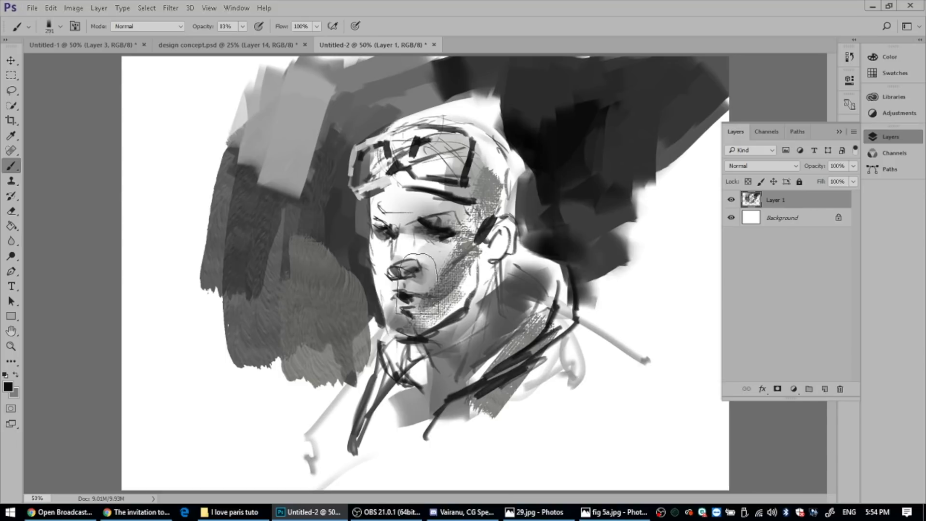
pyautogui.moveTo(417, 285)
pyautogui.mouseDown()
pyautogui.moveTo(476, 289)
pyautogui.moveTo(531, 270)
pyautogui.moveTo(521, 256)
pyautogui.mouseUp()
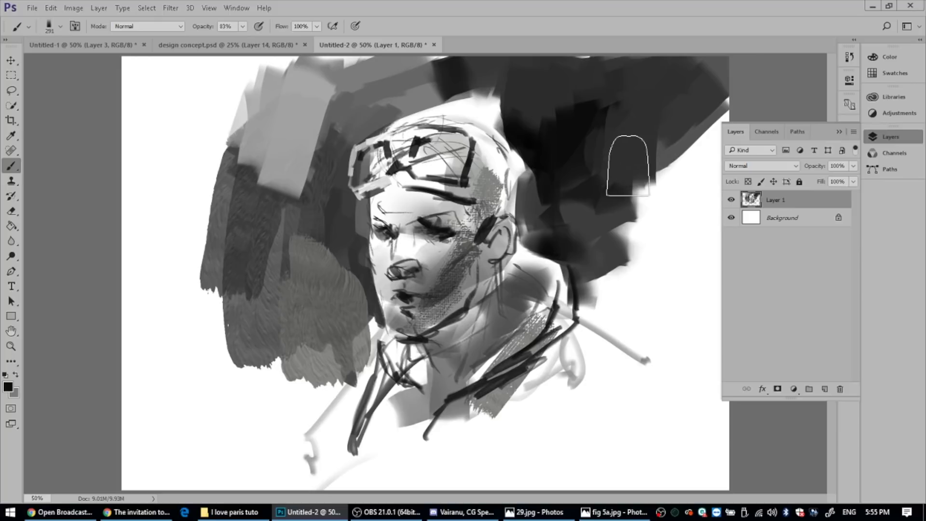
# Sweep a white stroke across the upper-right background, then paint black back over it
pyautogui.press('x')
pyautogui.moveTo(680, 201); pyautogui.dragTo(477, 155)
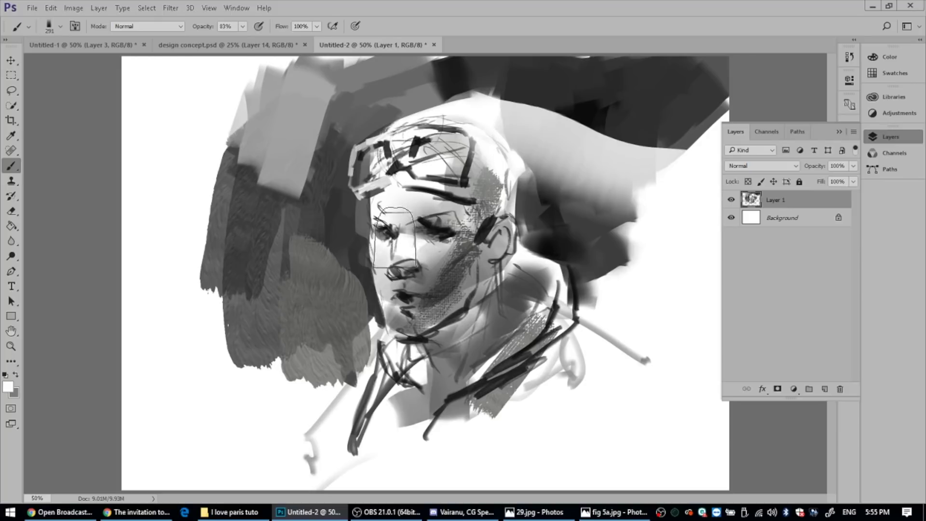
pyautogui.press('x')
pyautogui.moveTo(571, 130)
pyautogui.mouseDown()
pyautogui.moveTo(603, 196)
pyautogui.moveTo(583, 190)
pyautogui.mouseUp()
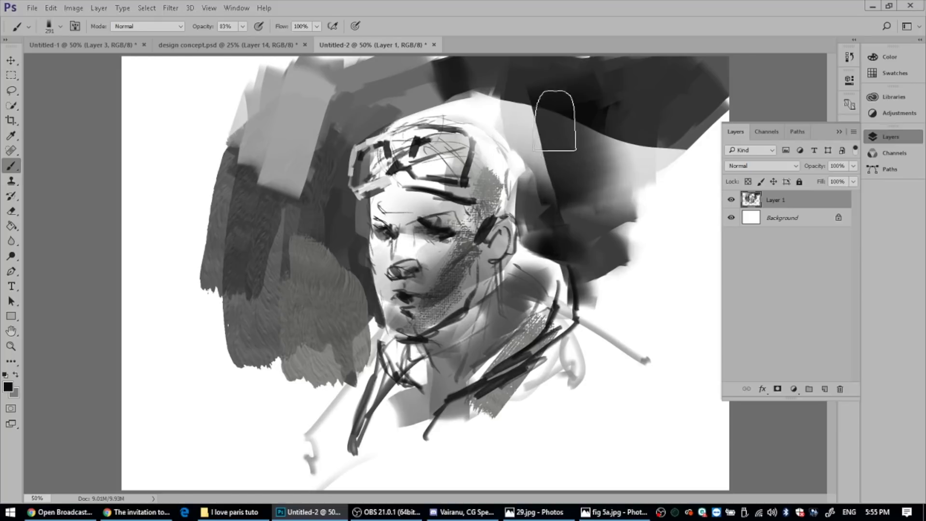
pyautogui.moveTo(555, 121)
pyautogui.mouseDown()
pyautogui.moveTo(574, 178)
pyautogui.moveTo(545, 203)
pyautogui.mouseUp()
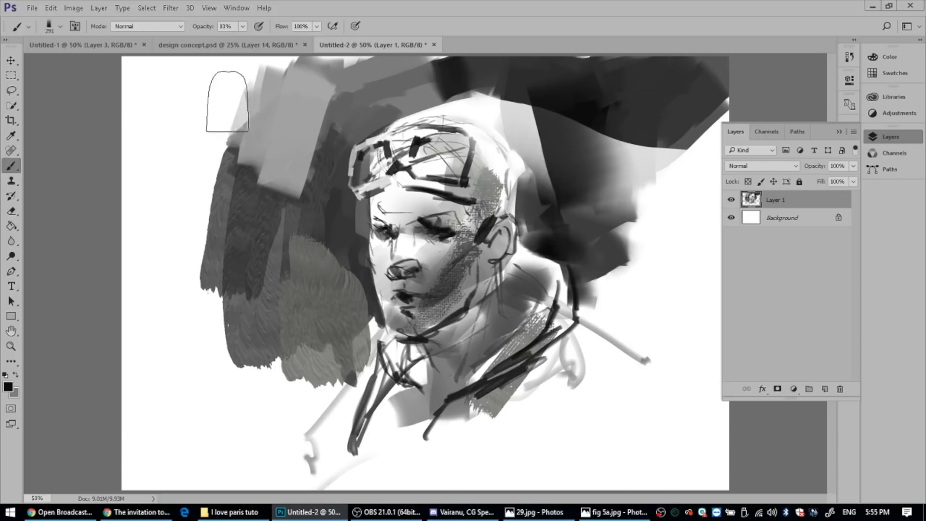
# Switch to design concept.psd, then bring up Chrome showing the OBS Studio download page
pyautogui.click(226, 45)
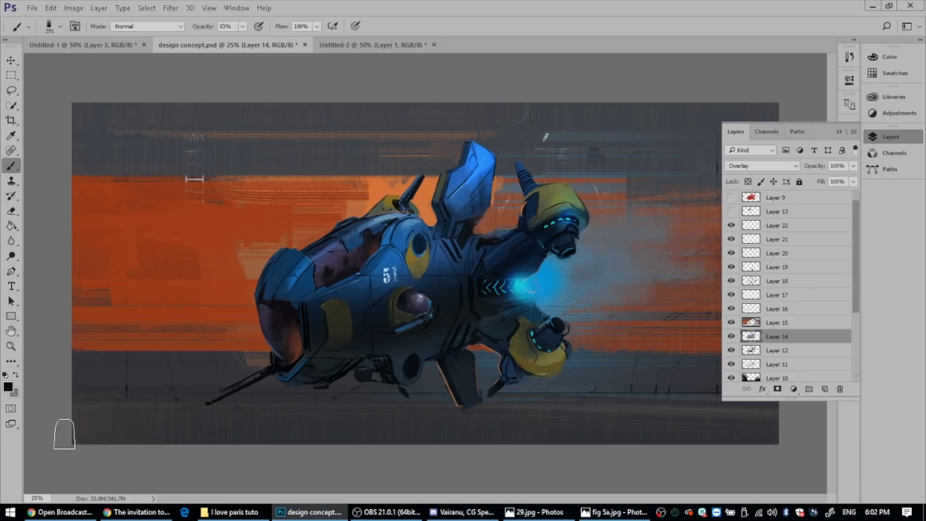
pyautogui.moveTo(67, 515)
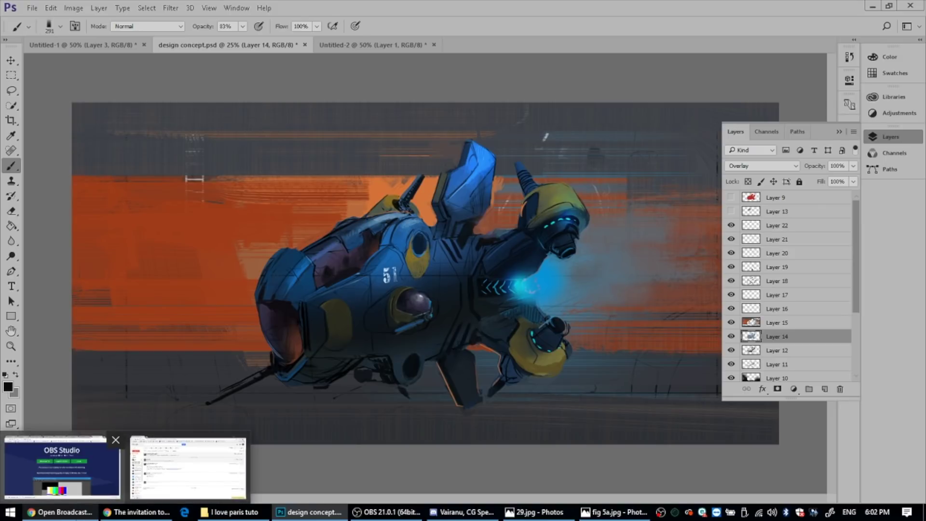
pyautogui.click(151, 514)
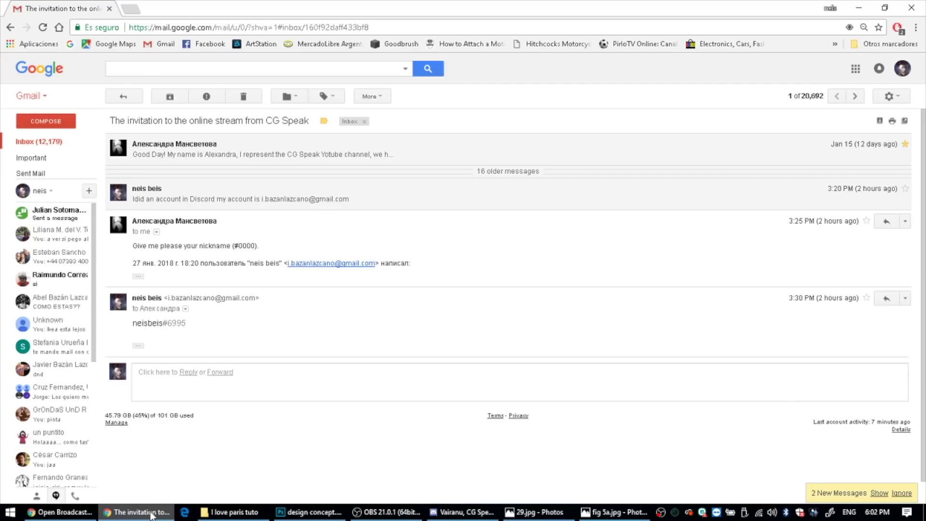
pyautogui.click(60, 512)
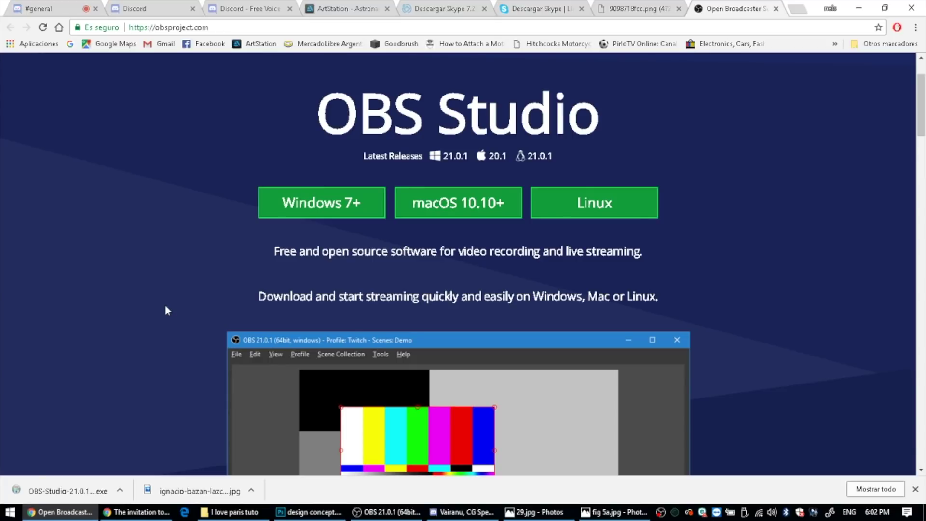
# Go from the ArtStation Astronaut artwork to the artist's profile page
pyautogui.click(345, 9)
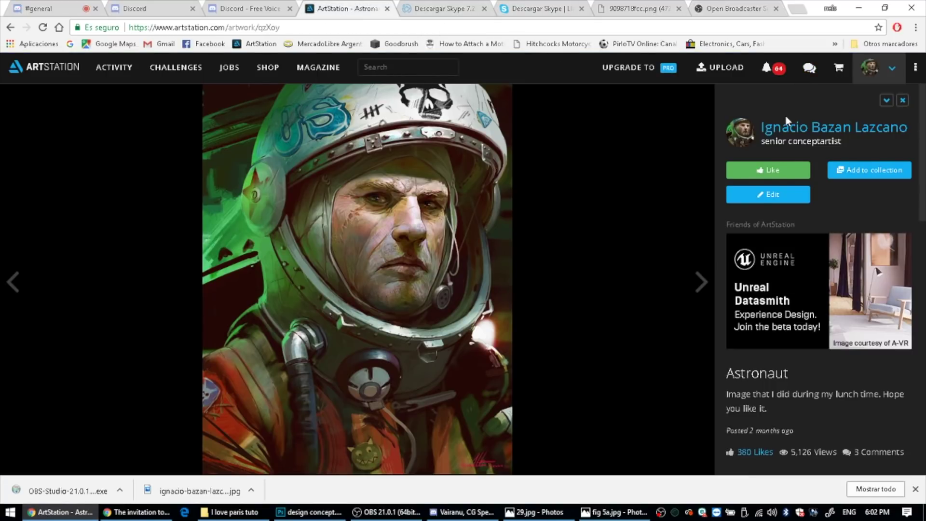
pyautogui.click(794, 128)
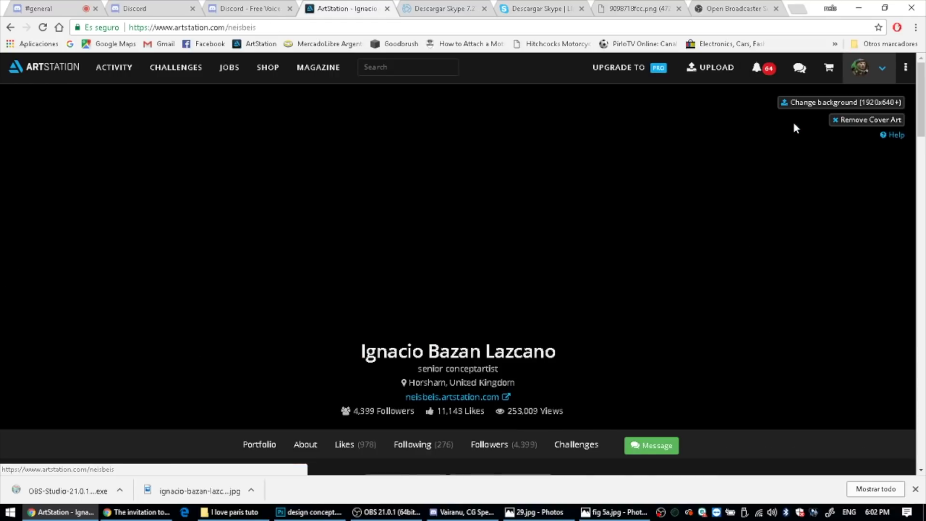
pyautogui.scroll(-8, 794, 123)
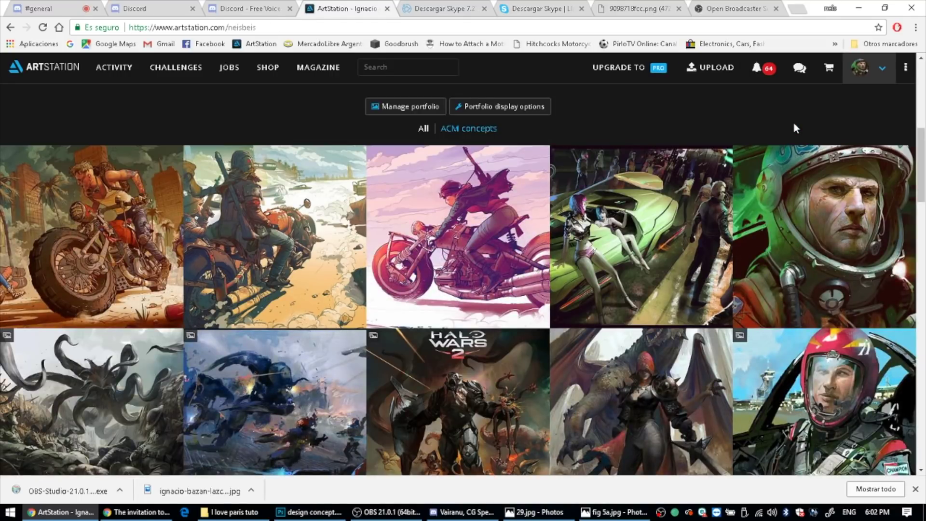
pyautogui.scroll(-2, 794, 123)
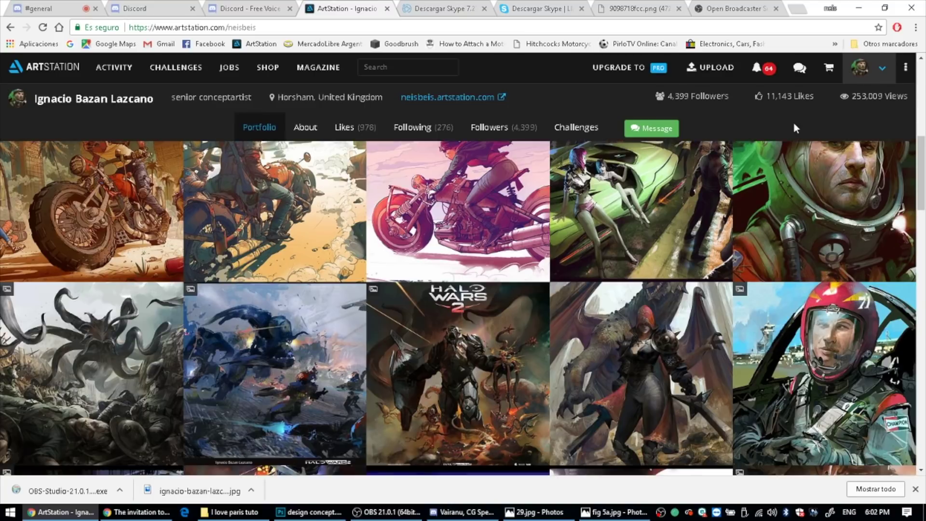
pyautogui.scroll(-2, 794, 126)
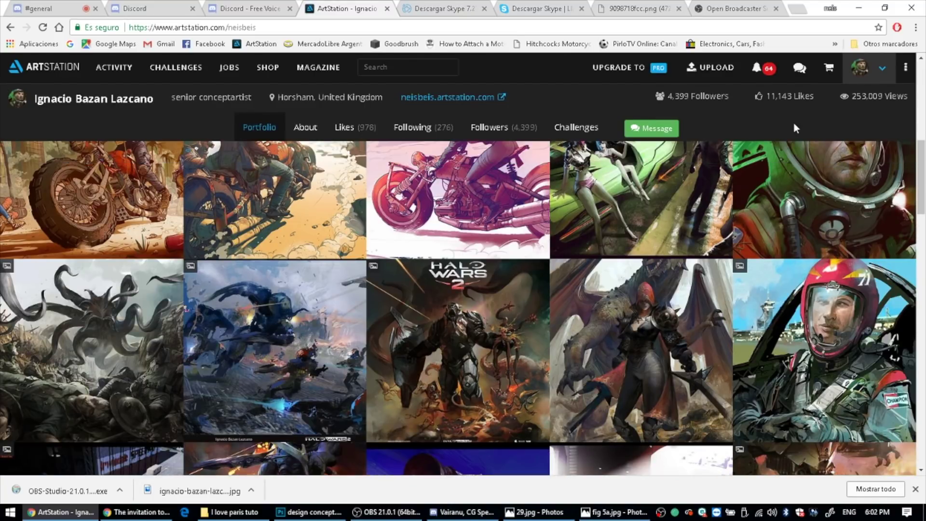
pyautogui.scroll(3, 794, 124)
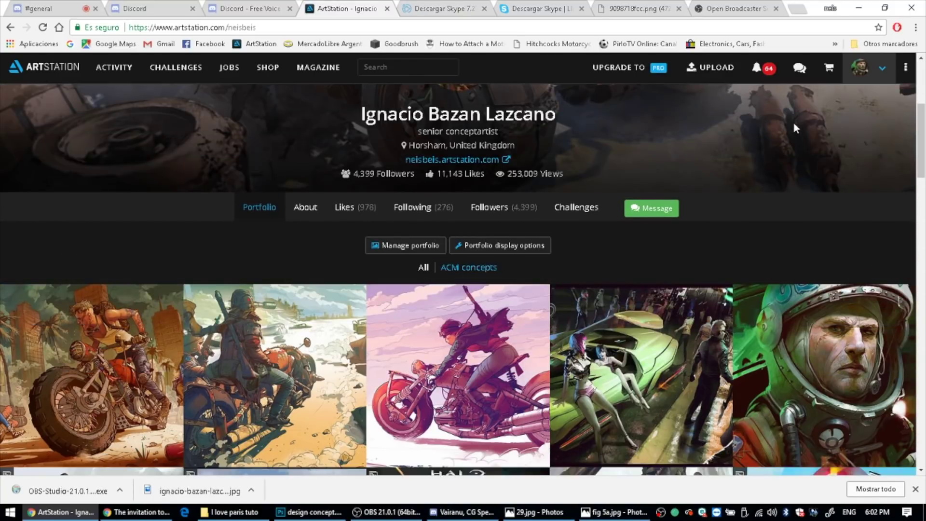
# Scroll down the portfolio grid of Halo Wars, spaceship and motorcycle artworks
pyautogui.scroll(-6, 793, 123)
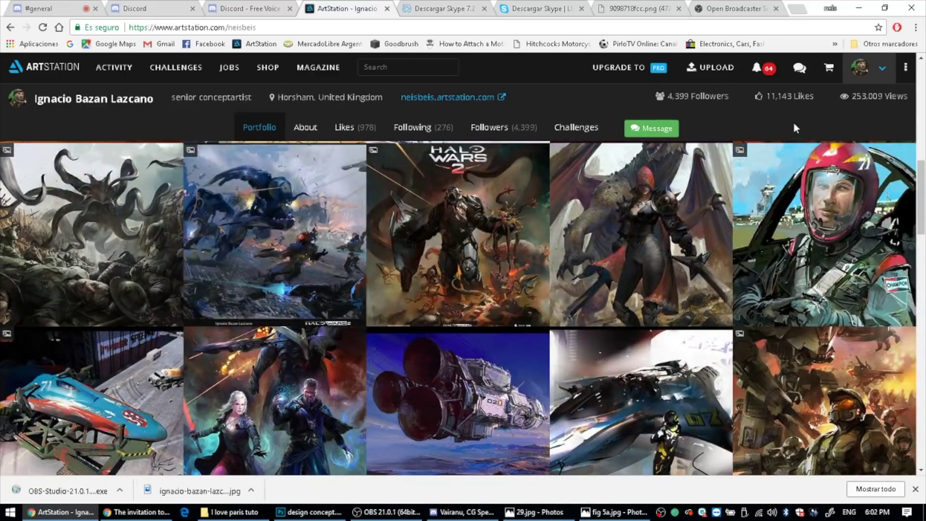
pyautogui.scroll(6, 794, 126)
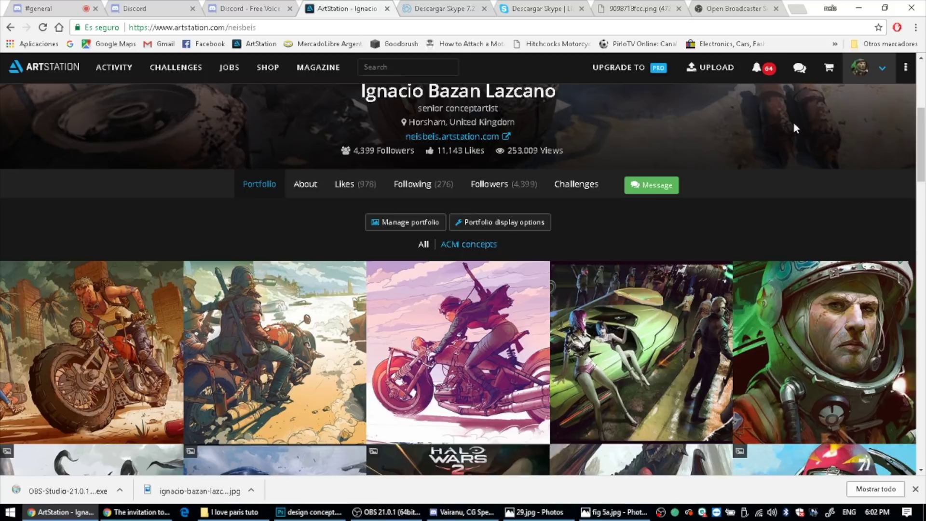
pyautogui.scroll(-2, 793, 124)
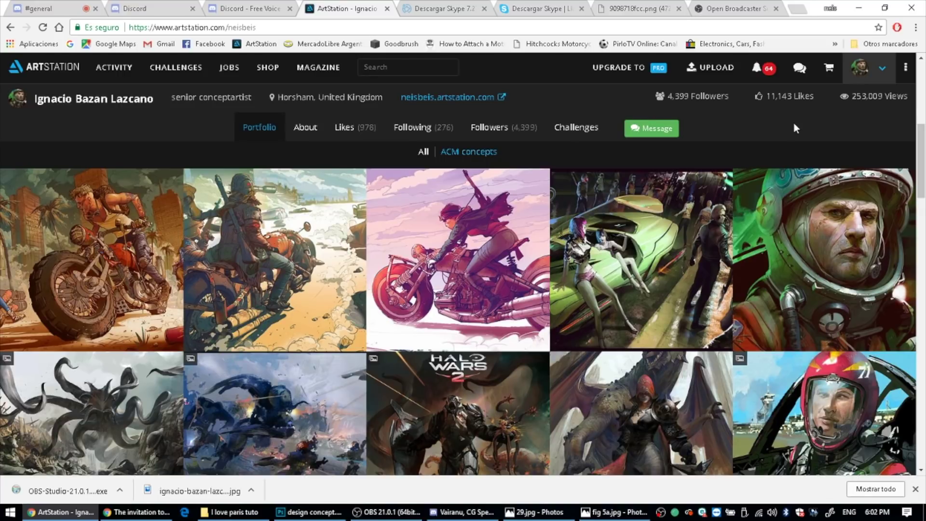
pyautogui.scroll(-2, 794, 125)
pyautogui.scroll(-1, 794, 124)
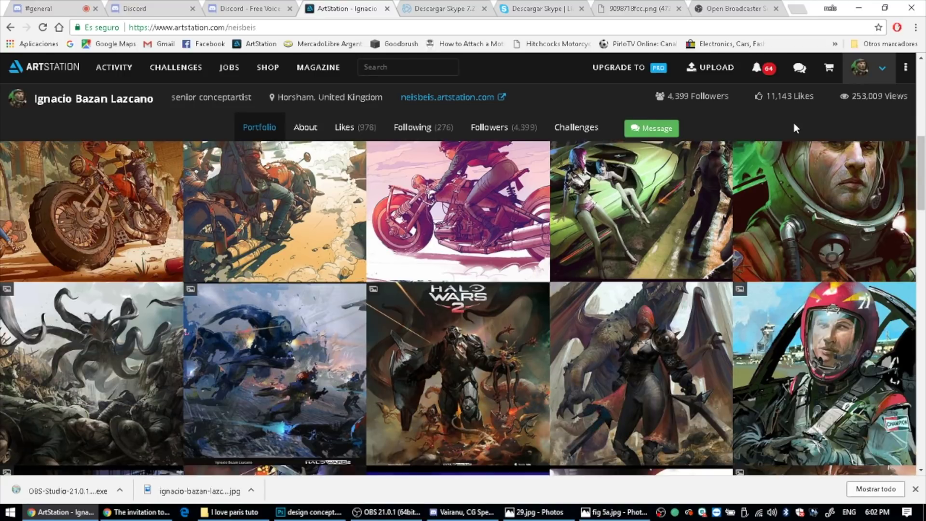
pyautogui.scroll(-1, 793, 123)
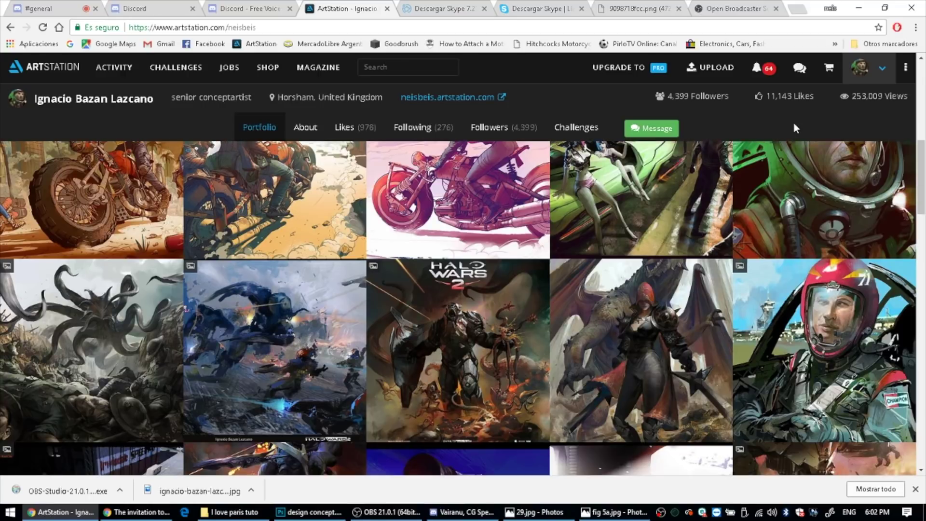
pyautogui.scroll(-2, 794, 124)
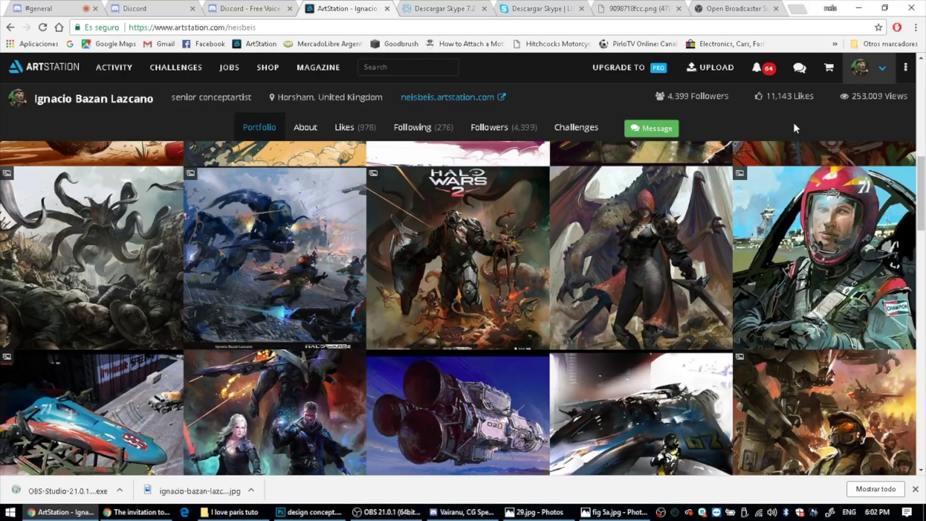
pyautogui.scroll(-3, 794, 124)
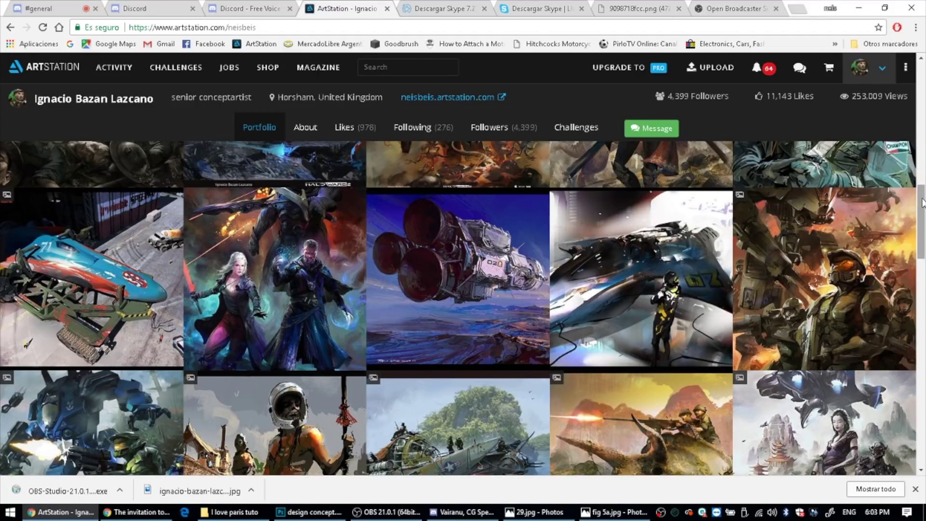
pyautogui.moveTo(922, 202); pyautogui.dragTo(923, 172)
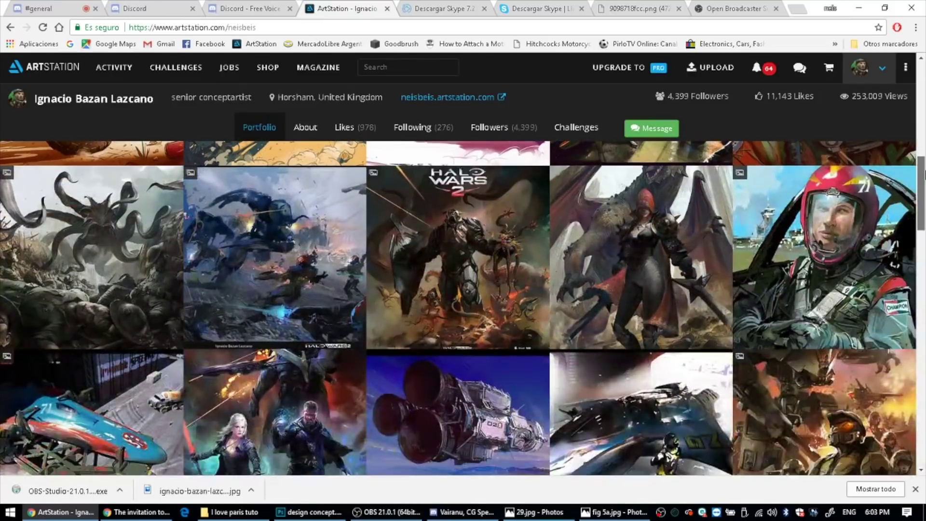
# View the rocket race artwork's Final key frame and Sketchup base images, then return to the portfolio
pyautogui.click(154, 387)
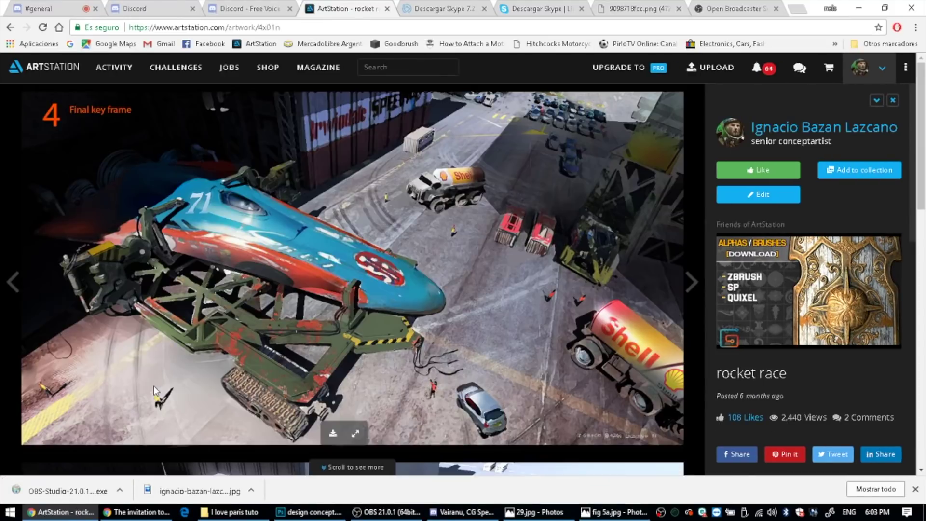
pyautogui.scroll(-15, 154, 386)
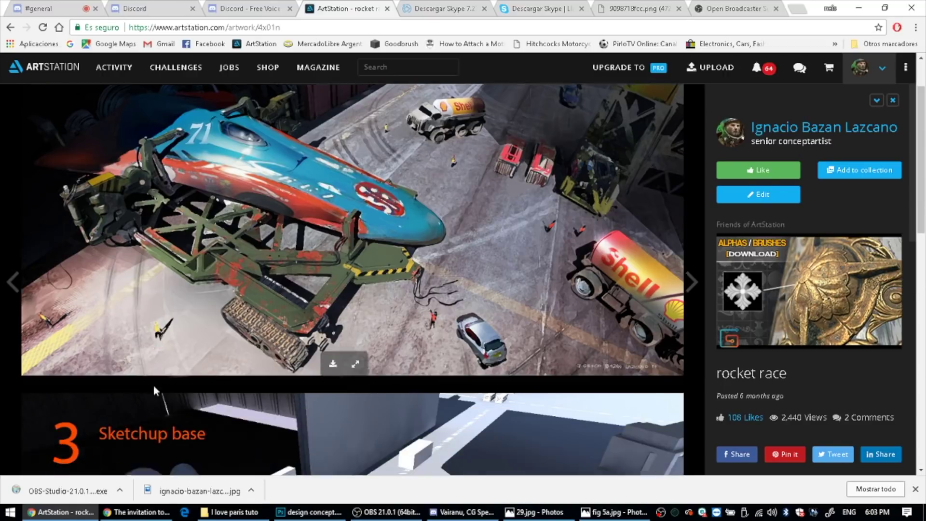
pyautogui.scroll(9, 154, 386)
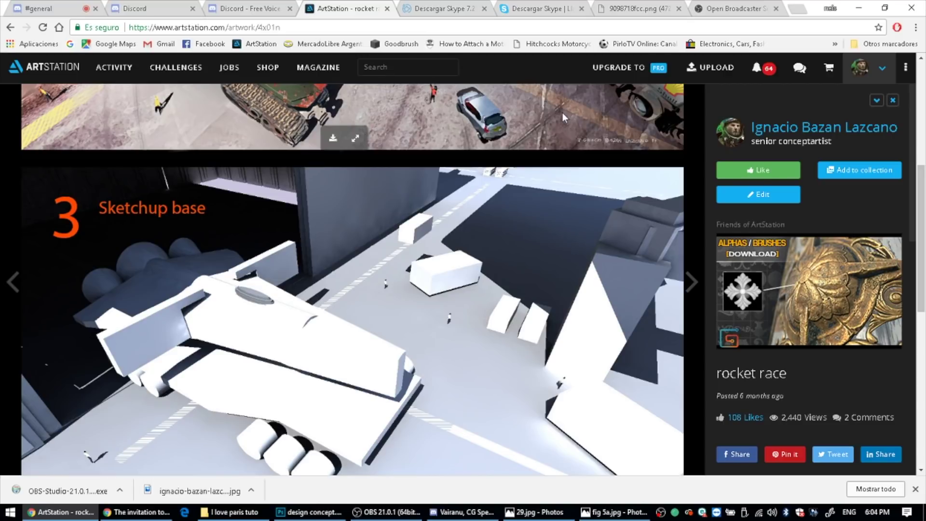
pyautogui.click(815, 128)
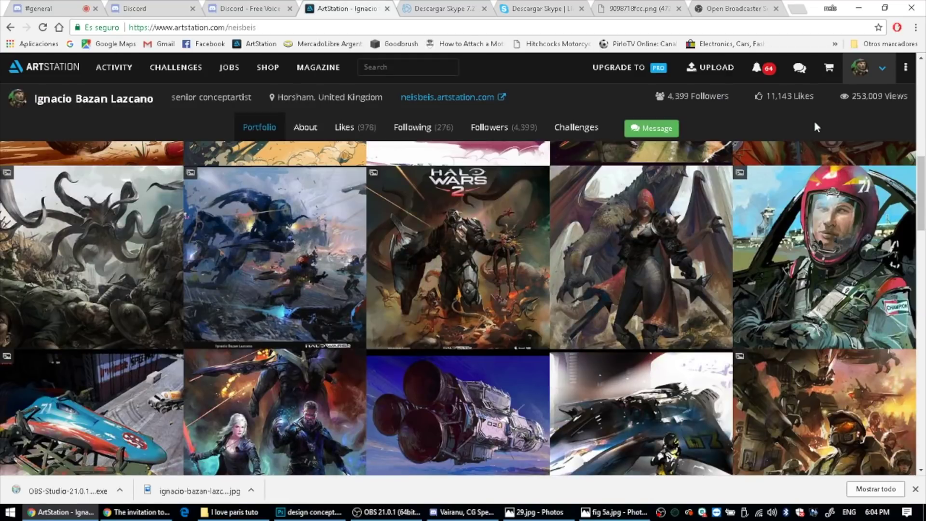
# Step back from the Astronaut artwork through Fun Girls to bike 1, then return to design concept.psd
pyautogui.moveTo(925, 193); pyautogui.dragTo(925, 140)
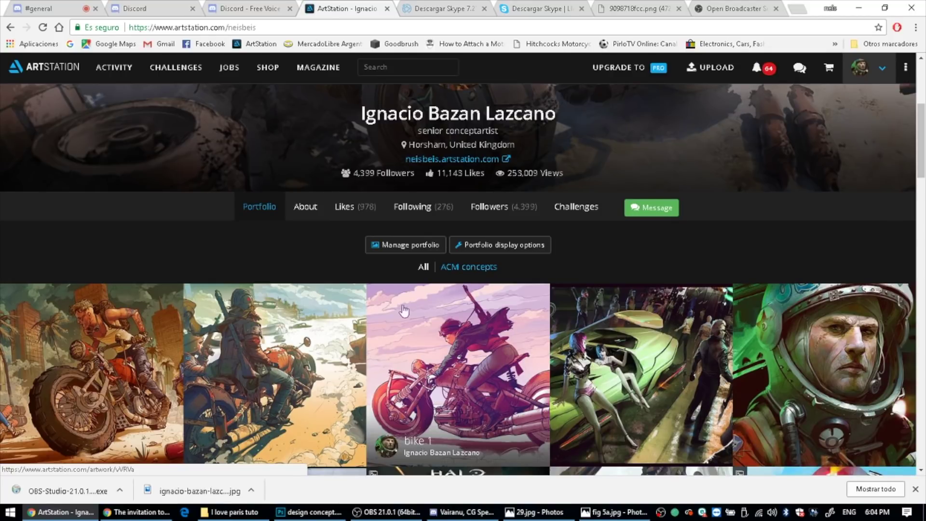
pyautogui.click(827, 328)
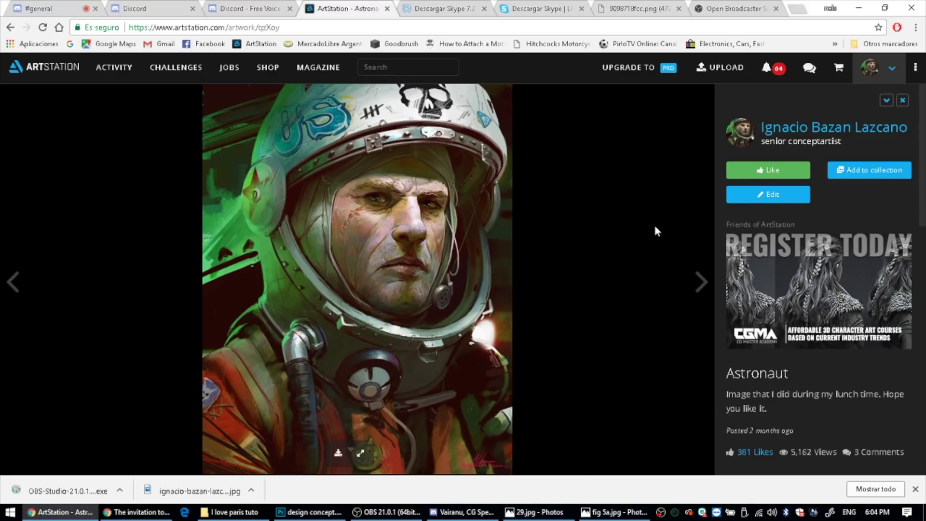
pyautogui.click(25, 285)
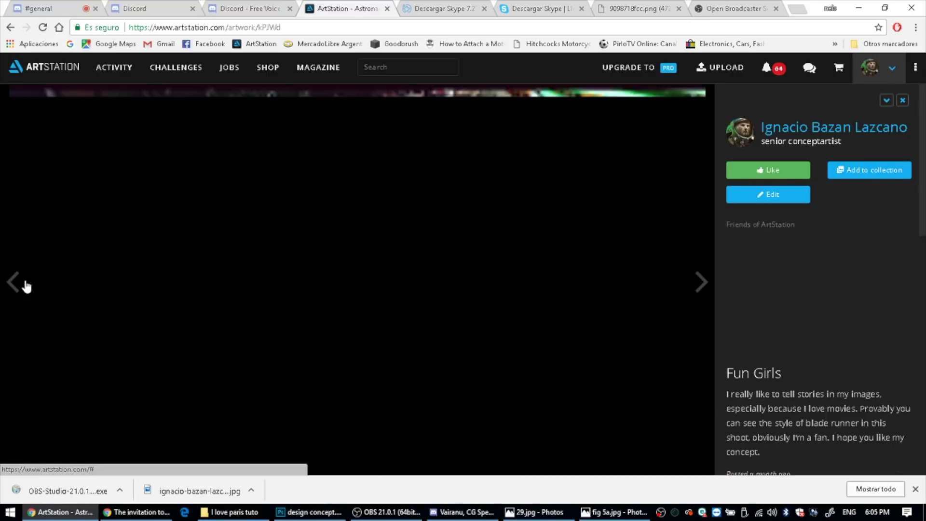
pyautogui.click(25, 285)
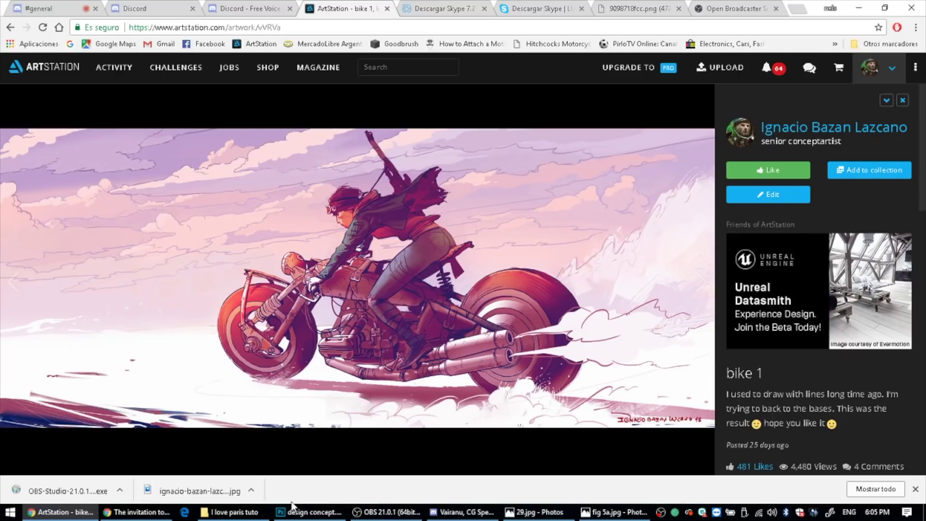
pyautogui.moveTo(308, 511)
pyautogui.click(305, 467)
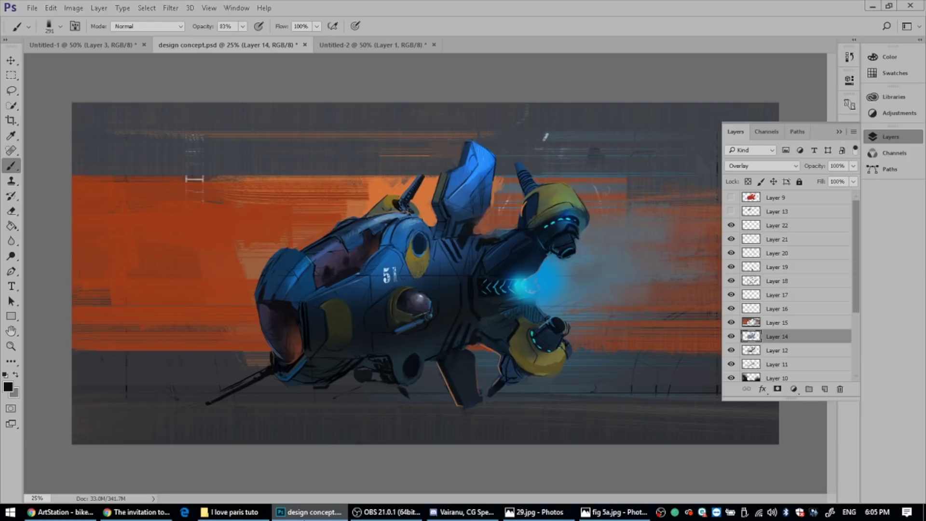
# Switch to Untitled-2, hide Layer 1's portrait sketch and add a new empty Layer 2
pyautogui.click(33, 8)
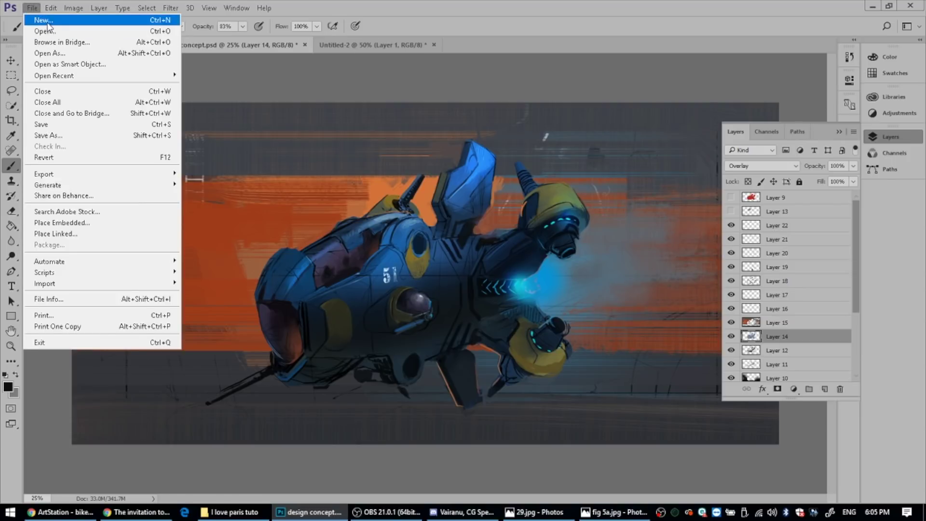
pyautogui.click(349, 45)
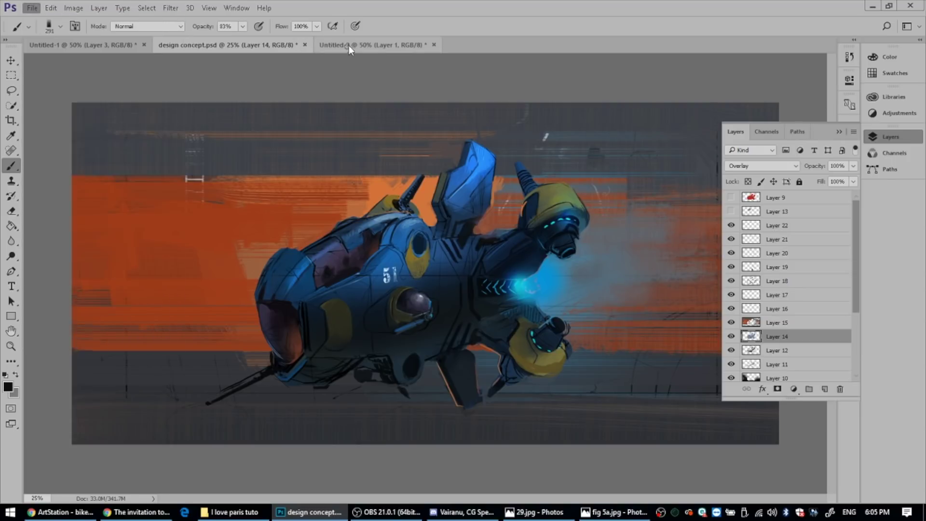
pyautogui.click(349, 45)
pyautogui.click(731, 198)
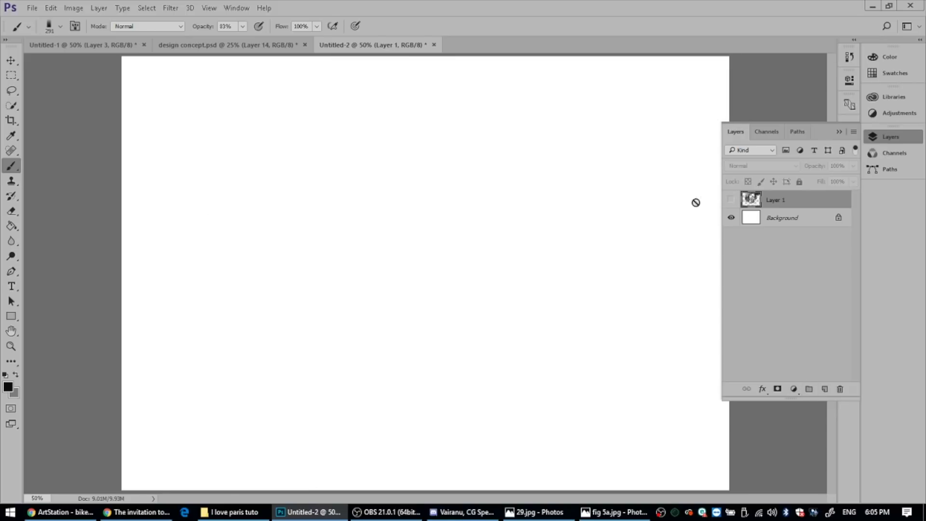
pyautogui.click(824, 388)
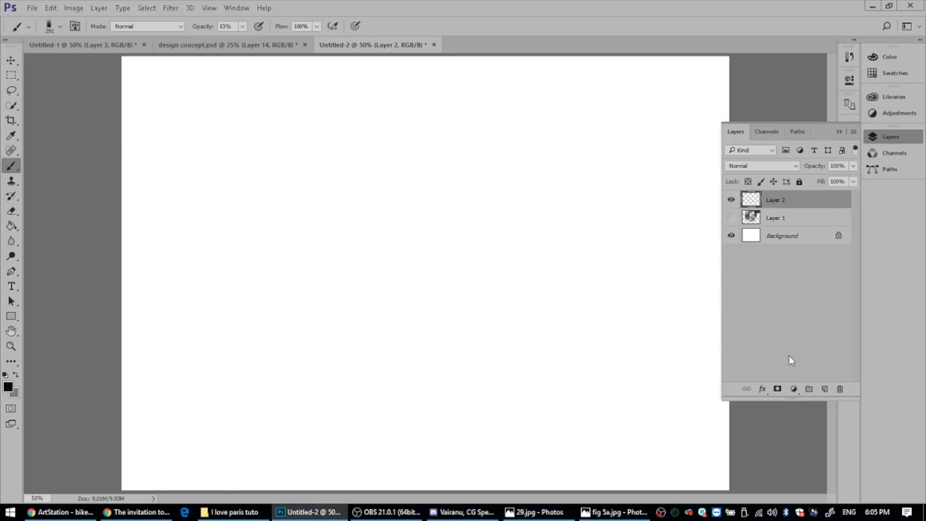
# Pick the round hard brush preset and set its size to 9 px
pyautogui.rightClick(362, 189)
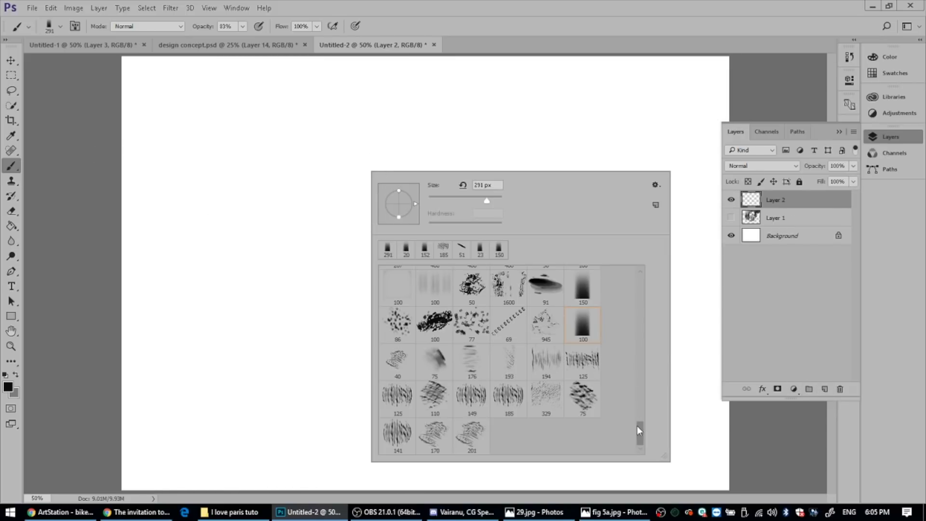
pyautogui.moveTo(637, 424)
pyautogui.mouseDown()
pyautogui.moveTo(633, 300)
pyautogui.moveTo(631, 345)
pyautogui.mouseUp()
pyautogui.click(471, 359)
pyautogui.click(431, 197)
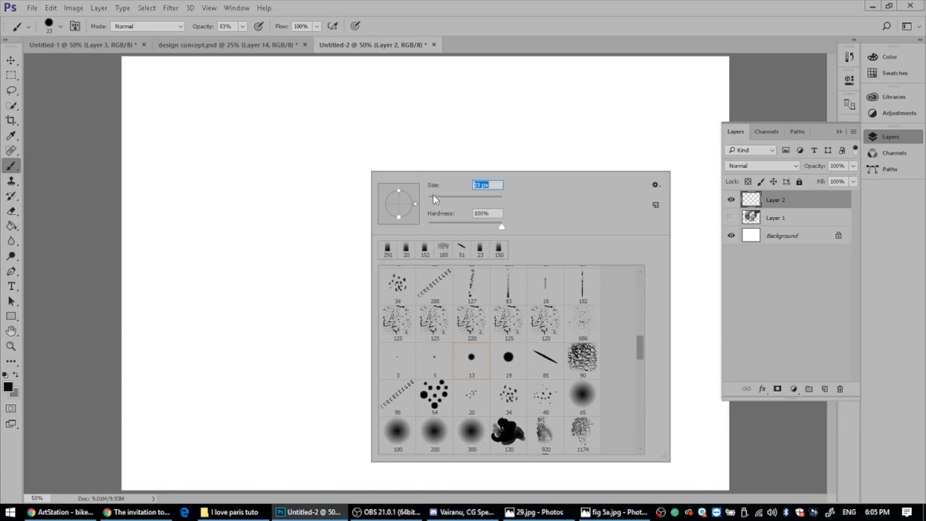
pyautogui.write('9')
pyautogui.press('Return')
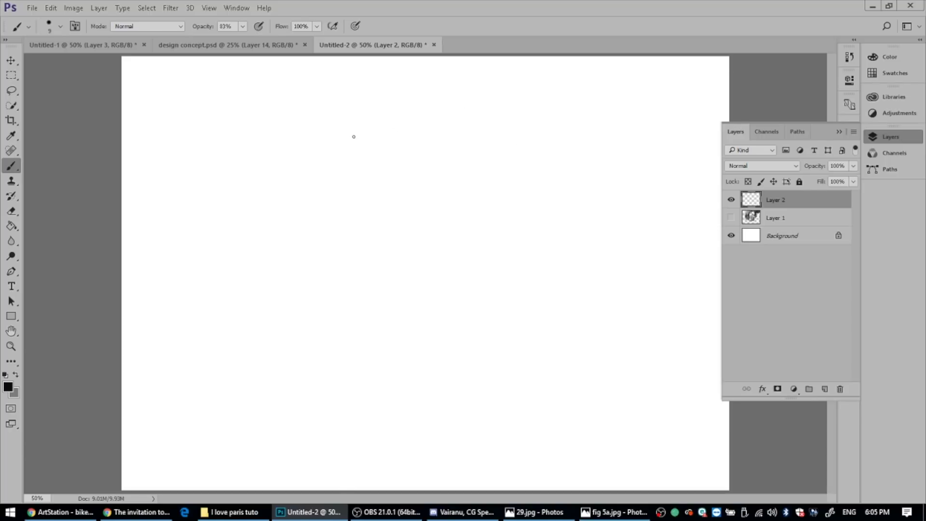
# Sketch the helmet's top curve, sides, visor edge and lower-left corner, then hide Layer 2
pyautogui.moveTo(338, 161); pyautogui.dragTo(373, 133)
pyautogui.moveTo(370, 133); pyautogui.dragTo(391, 129)
pyautogui.moveTo(337, 160)
pyautogui.mouseDown()
pyautogui.moveTo(335, 229)
pyautogui.moveTo(370, 227)
pyautogui.moveTo(394, 199)
pyautogui.moveTo(436, 197)
pyautogui.mouseUp()
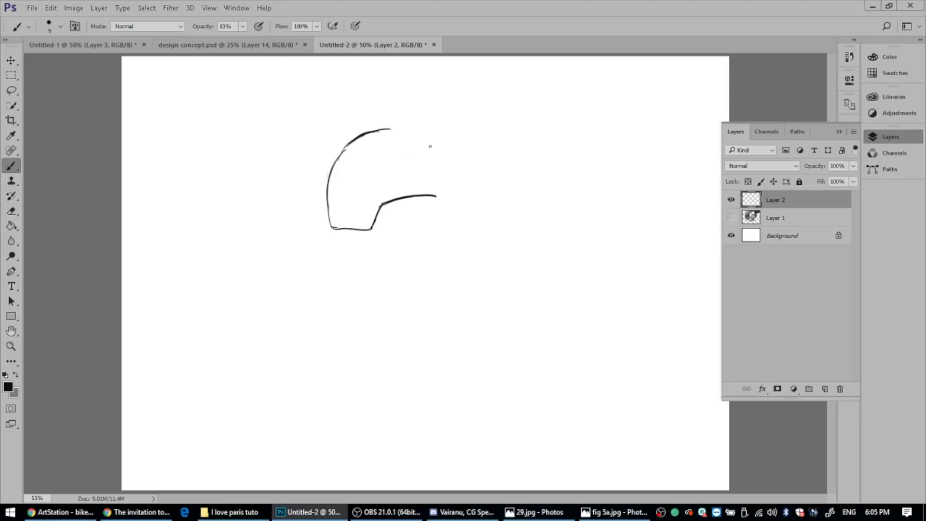
pyautogui.moveTo(420, 137); pyautogui.dragTo(454, 172)
pyautogui.moveTo(454, 158); pyautogui.dragTo(455, 212)
pyautogui.moveTo(398, 200)
pyautogui.mouseDown()
pyautogui.moveTo(426, 193)
pyautogui.moveTo(451, 217)
pyautogui.mouseUp()
pyautogui.moveTo(330, 217)
pyautogui.mouseDown()
pyautogui.moveTo(346, 255)
pyautogui.moveTo(356, 256)
pyautogui.mouseUp()
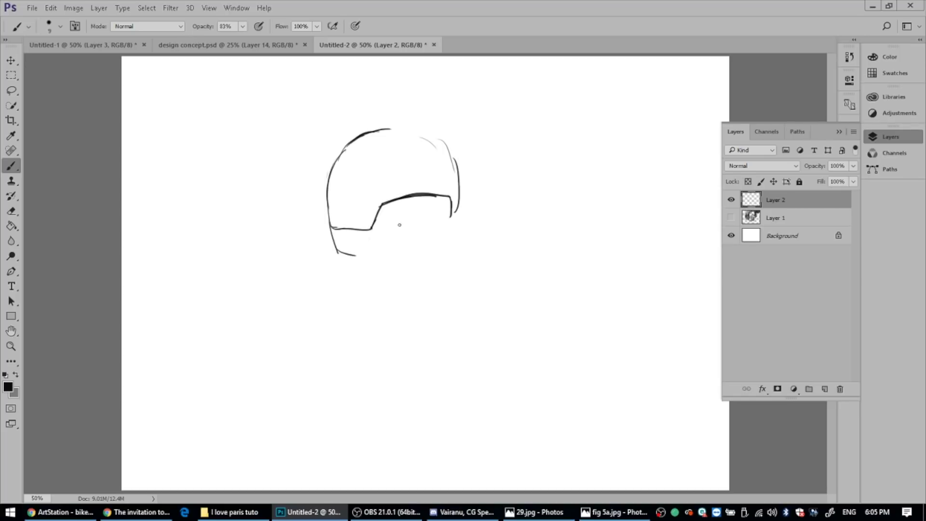
pyautogui.moveTo(387, 214); pyautogui.dragTo(399, 211)
pyautogui.click(731, 199)
# Add Layer 3 above Background and sketch the helmet's top arc and visor curves
pyautogui.click(785, 241)
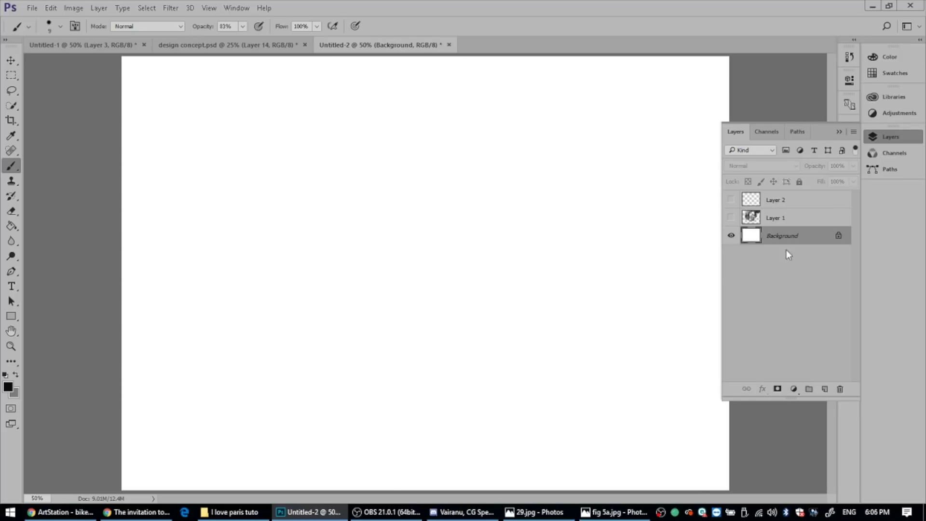
pyautogui.click(824, 389)
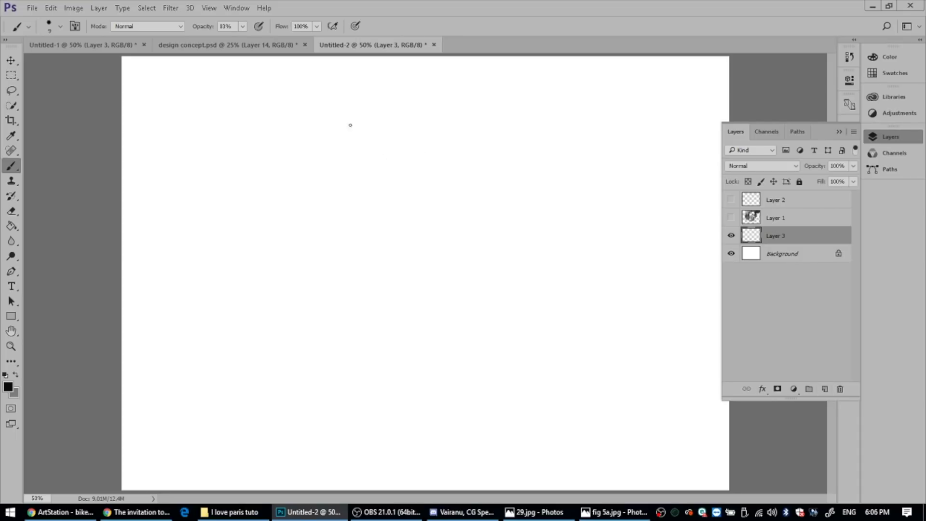
pyautogui.moveTo(351, 125)
pyautogui.mouseDown()
pyautogui.moveTo(348, 140)
pyautogui.moveTo(356, 124)
pyautogui.moveTo(413, 94)
pyautogui.moveTo(444, 98)
pyautogui.moveTo(478, 122)
pyautogui.moveTo(500, 165)
pyautogui.mouseUp()
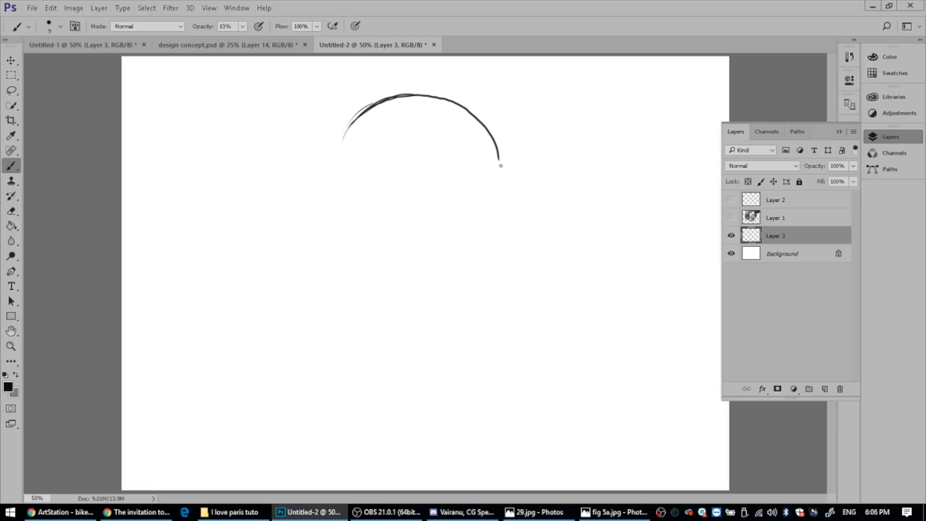
pyautogui.moveTo(346, 148)
pyautogui.mouseDown()
pyautogui.moveTo(387, 135)
pyautogui.moveTo(414, 140)
pyautogui.moveTo(464, 171)
pyautogui.mouseUp()
pyautogui.moveTo(401, 138); pyautogui.dragTo(469, 178)
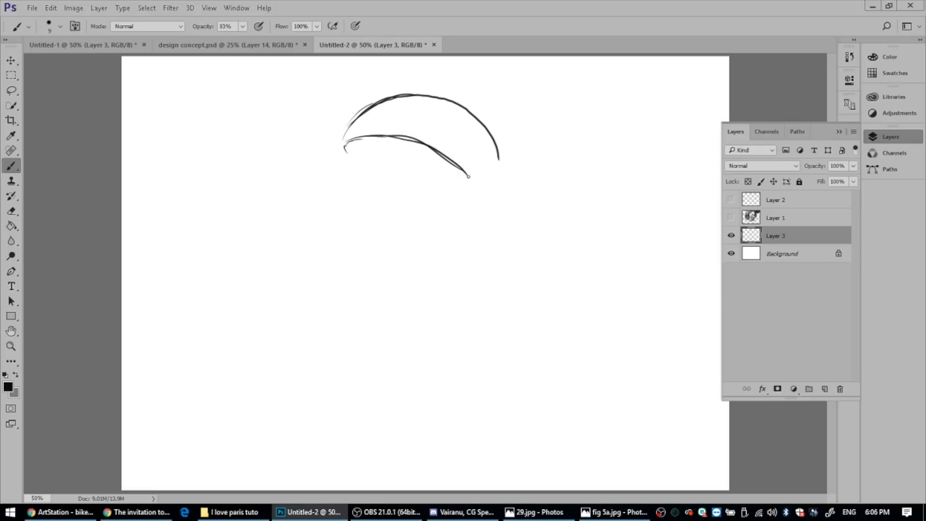
pyautogui.moveTo(435, 151); pyautogui.dragTo(476, 177)
# Retrace the visor, extend the helmet's right edge, close its lower opening, then return to Chrome
pyautogui.moveTo(356, 153)
pyautogui.mouseDown()
pyautogui.moveTo(389, 142)
pyautogui.moveTo(434, 154)
pyautogui.moveTo(480, 183)
pyautogui.moveTo(475, 195)
pyautogui.mouseUp()
pyautogui.moveTo(380, 150)
pyautogui.mouseDown()
pyautogui.moveTo(375, 172)
pyautogui.moveTo(358, 166)
pyautogui.moveTo(344, 148)
pyautogui.moveTo(350, 139)
pyautogui.moveTo(434, 150)
pyautogui.moveTo(480, 190)
pyautogui.mouseUp()
pyautogui.moveTo(495, 138)
pyautogui.mouseDown()
pyautogui.moveTo(505, 190)
pyautogui.moveTo(479, 208)
pyautogui.moveTo(471, 229)
pyautogui.moveTo(423, 256)
pyautogui.mouseUp()
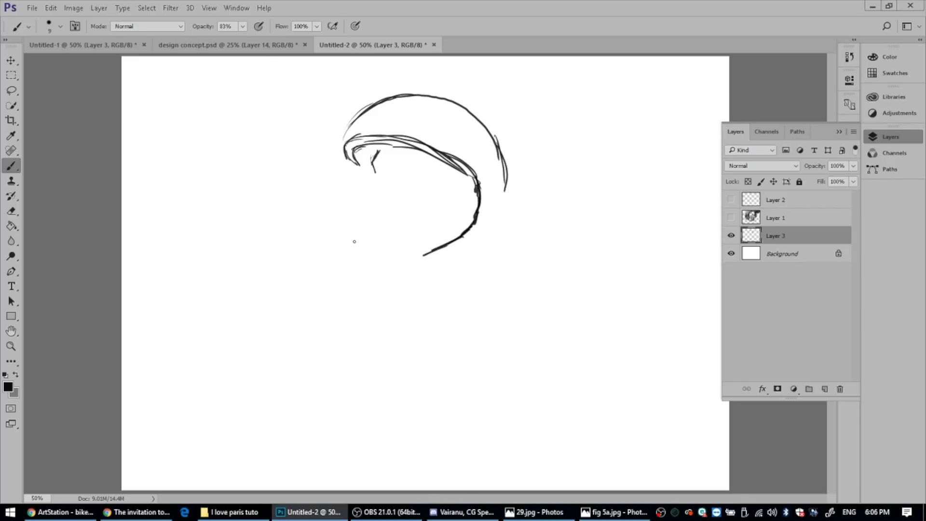
pyautogui.moveTo(349, 238)
pyautogui.mouseDown()
pyautogui.moveTo(375, 253)
pyautogui.moveTo(367, 240)
pyautogui.moveTo(448, 243)
pyautogui.mouseUp()
pyautogui.moveTo(393, 256); pyautogui.dragTo(470, 233)
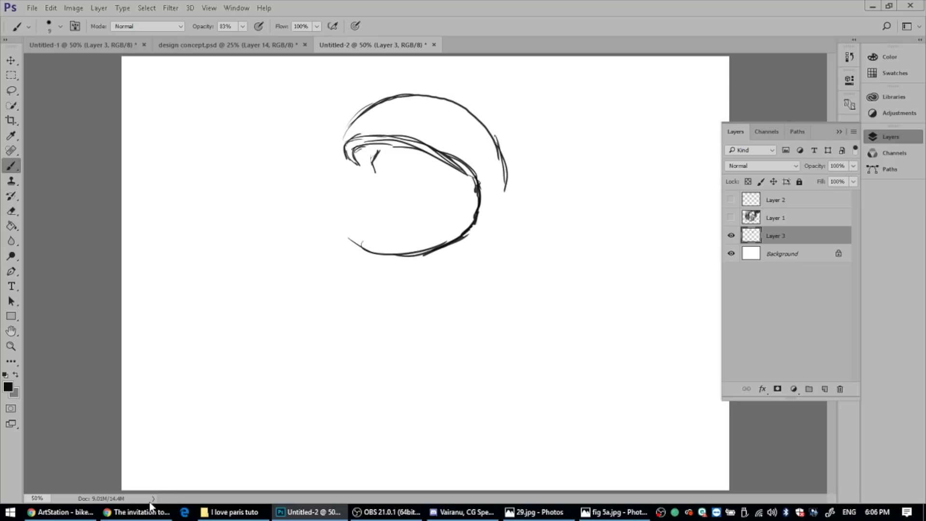
pyautogui.click(71, 510)
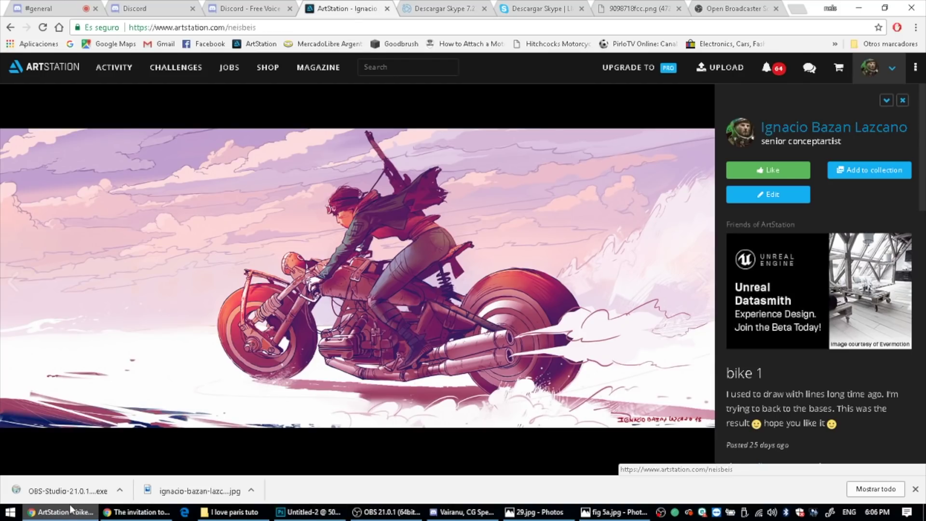
# Leave the bike 1 artwork, view the Astronaut artwork for reference, then switch back to Untitled-2
pyautogui.press('Escape')
pyautogui.click(815, 376)
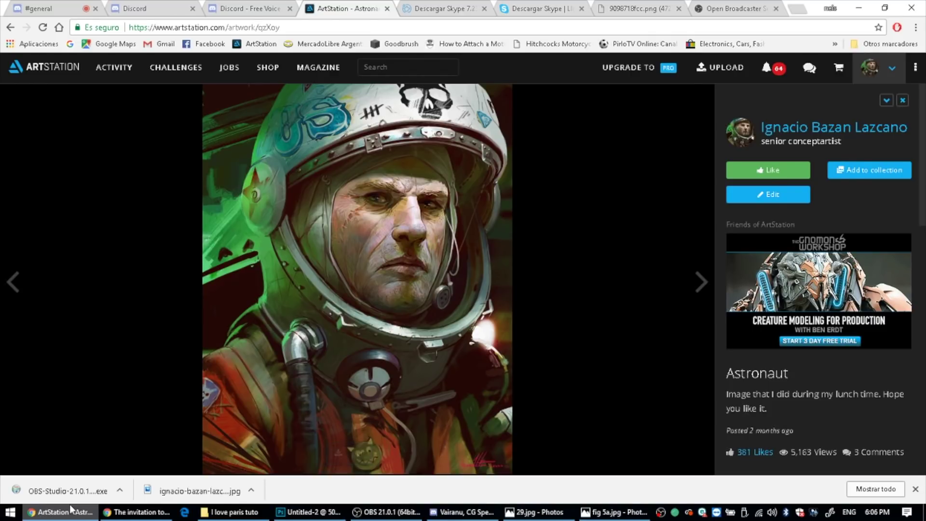
pyautogui.click(304, 503)
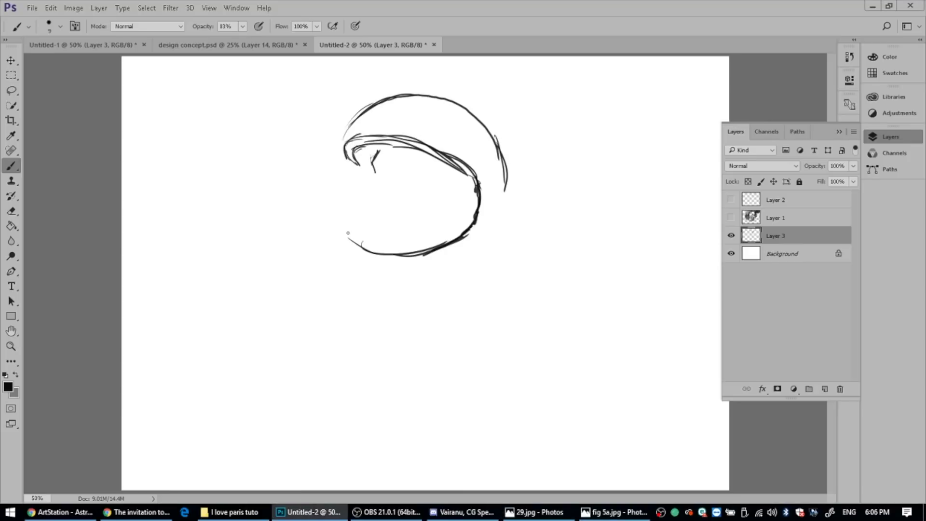
# Sketch the face oval, eyes, brow, nose, mouth and hair strands inside the helmet
pyautogui.moveTo(371, 190); pyautogui.dragTo(386, 167)
pyautogui.moveTo(376, 167)
pyautogui.mouseDown()
pyautogui.moveTo(374, 189)
pyautogui.moveTo(408, 191)
pyautogui.mouseUp()
pyautogui.moveTo(410, 187)
pyautogui.mouseDown()
pyautogui.moveTo(437, 184)
pyautogui.moveTo(382, 168)
pyautogui.moveTo(394, 191)
pyautogui.mouseUp()
pyautogui.moveTo(389, 183)
pyautogui.mouseDown()
pyautogui.moveTo(374, 181)
pyautogui.moveTo(430, 184)
pyautogui.moveTo(431, 174)
pyautogui.moveTo(390, 202)
pyautogui.moveTo(396, 210)
pyautogui.mouseUp()
pyautogui.moveTo(369, 145)
pyautogui.mouseDown()
pyautogui.moveTo(404, 163)
pyautogui.moveTo(434, 128)
pyautogui.moveTo(357, 194)
pyautogui.moveTo(349, 249)
pyautogui.mouseUp()
# Draw the jaw contour, the underline beneath the face, collar hatching and shoulder line
pyautogui.moveTo(356, 215)
pyautogui.mouseDown()
pyautogui.moveTo(337, 231)
pyautogui.moveTo(350, 270)
pyautogui.mouseUp()
pyautogui.moveTo(356, 272); pyautogui.dragTo(450, 271)
pyautogui.moveTo(464, 256)
pyautogui.mouseDown()
pyautogui.moveTo(454, 269)
pyautogui.moveTo(476, 256)
pyautogui.mouseUp()
pyautogui.moveTo(467, 265); pyautogui.dragTo(490, 258)
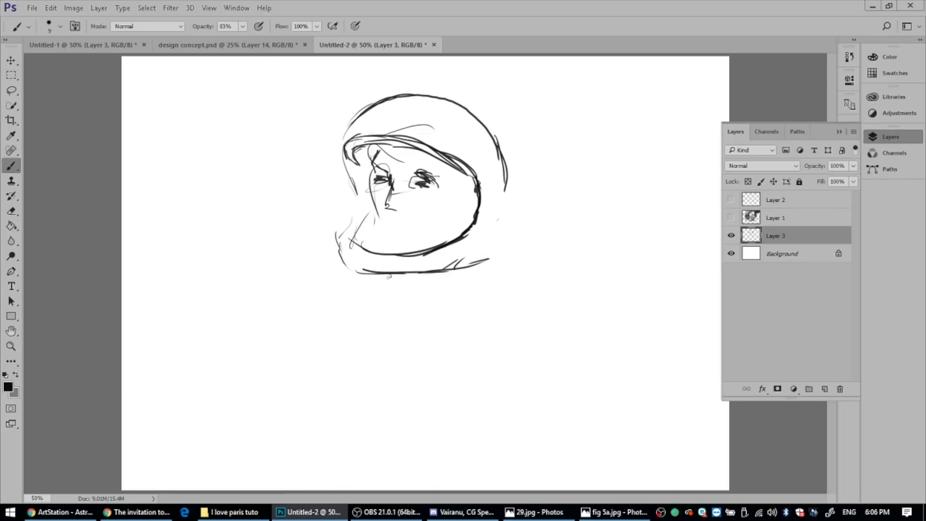
pyautogui.moveTo(388, 277)
pyautogui.mouseDown()
pyautogui.moveTo(405, 295)
pyautogui.moveTo(468, 262)
pyautogui.mouseUp()
pyautogui.moveTo(390, 298); pyautogui.dragTo(468, 264)
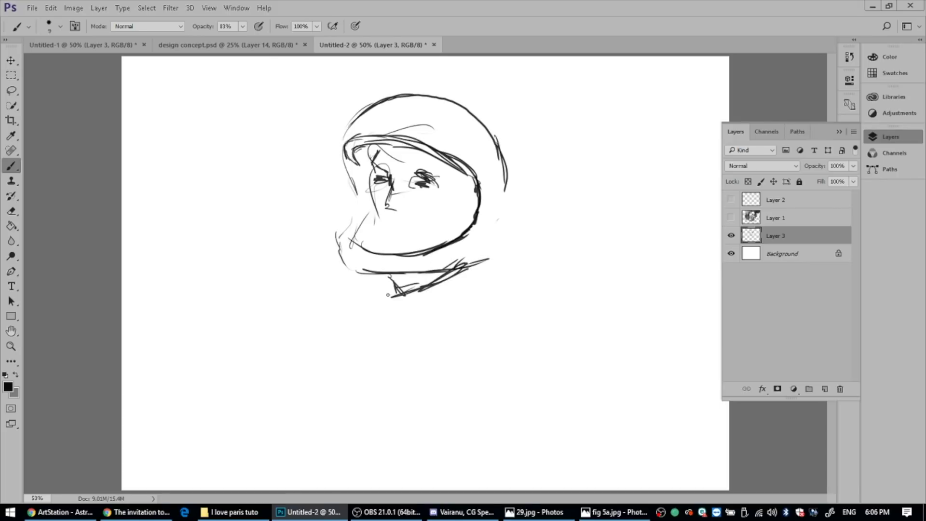
pyautogui.moveTo(390, 288)
pyautogui.mouseDown()
pyautogui.moveTo(354, 306)
pyautogui.moveTo(322, 332)
pyautogui.mouseUp()
# Add the helmet edge, ear piece and right cheek, and refine the ear, mouth and eye lines
pyautogui.moveTo(507, 194)
pyautogui.mouseDown()
pyautogui.moveTo(502, 235)
pyautogui.moveTo(485, 207)
pyautogui.moveTo(498, 191)
pyautogui.mouseUp()
pyautogui.moveTo(380, 114)
pyautogui.mouseDown()
pyautogui.moveTo(489, 185)
pyautogui.moveTo(428, 237)
pyautogui.moveTo(385, 248)
pyautogui.moveTo(401, 252)
pyautogui.mouseUp()
pyautogui.moveTo(455, 164)
pyautogui.mouseDown()
pyautogui.moveTo(447, 208)
pyautogui.moveTo(475, 191)
pyautogui.moveTo(475, 199)
pyautogui.mouseUp()
pyautogui.moveTo(396, 209); pyautogui.dragTo(410, 204)
pyautogui.moveTo(406, 185); pyautogui.dragTo(436, 196)
pyautogui.moveTo(430, 196)
pyautogui.mouseDown()
pyautogui.moveTo(454, 183)
pyautogui.moveTo(414, 256)
pyautogui.mouseUp()
# Draw the mouth below the nose, the helmet's right edge and collar strokes under the chin
pyautogui.moveTo(391, 226); pyautogui.dragTo(412, 225)
pyautogui.moveTo(394, 228); pyautogui.dragTo(418, 225)
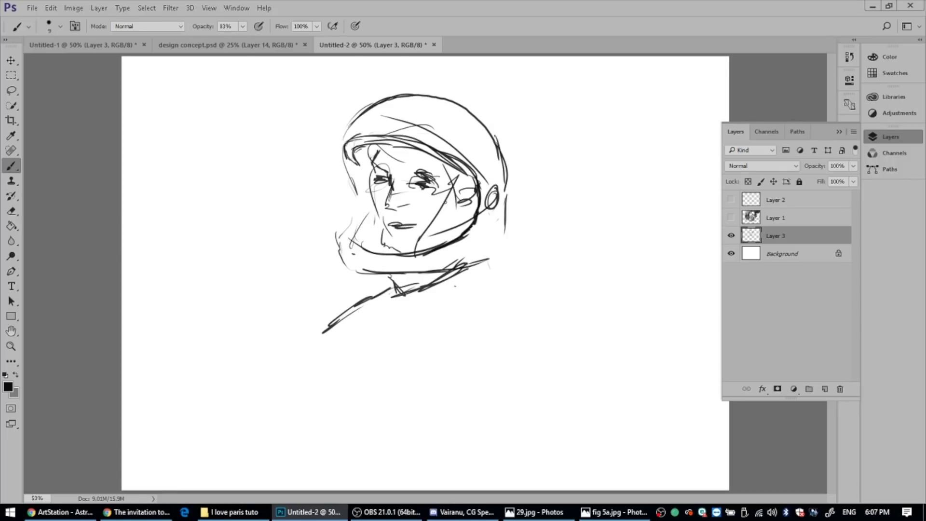
pyautogui.moveTo(505, 233); pyautogui.dragTo(496, 254)
pyautogui.moveTo(501, 256); pyautogui.dragTo(437, 268)
pyautogui.moveTo(501, 253); pyautogui.dragTo(488, 258)
pyautogui.moveTo(354, 276); pyautogui.dragTo(408, 285)
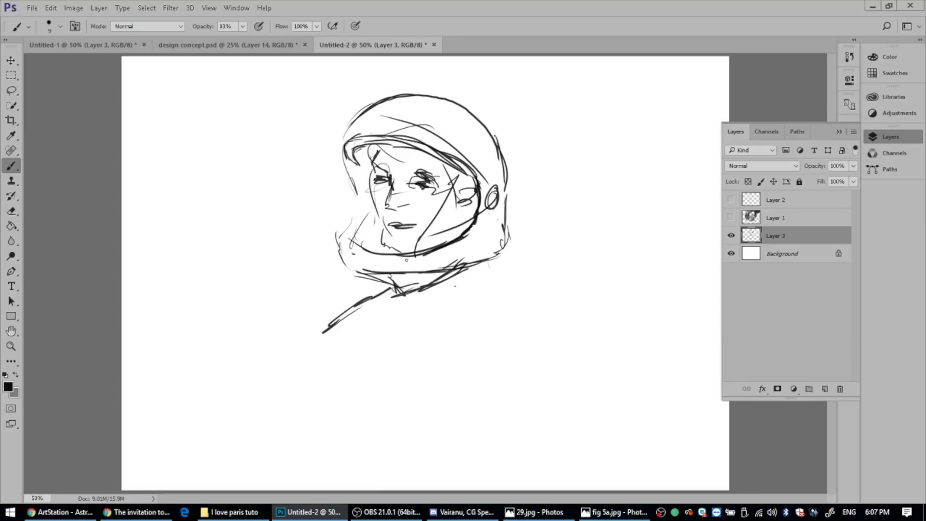
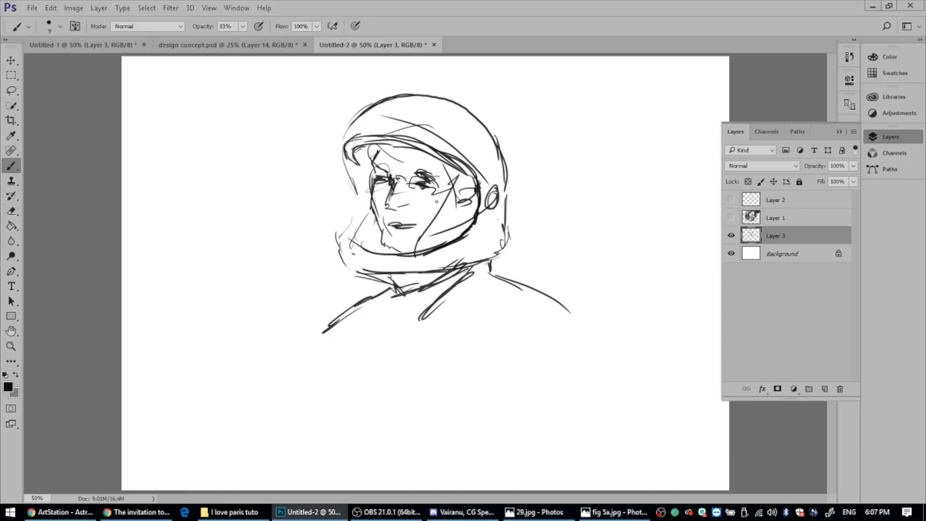
# Pick the 100 px soft round brush from the Brush Preset picker
pyautogui.rightClick(478, 131)
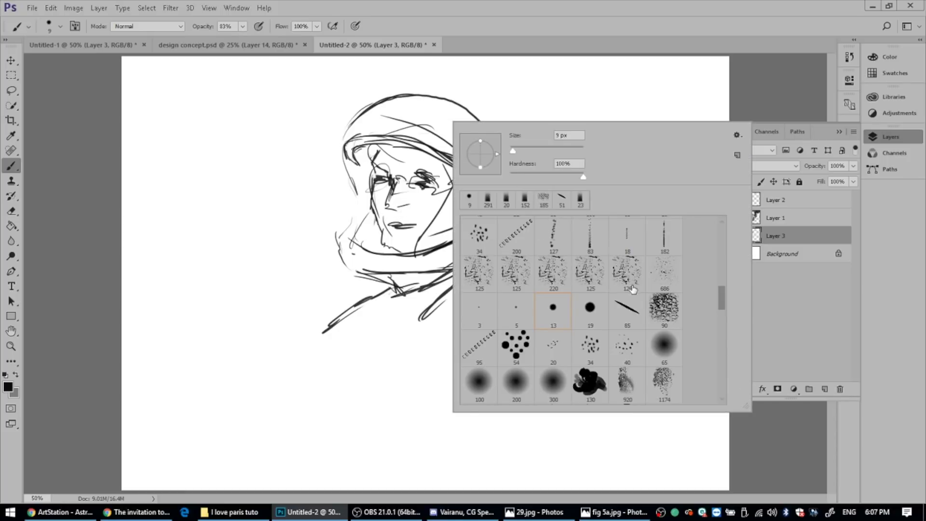
pyautogui.scroll(10, 723, 303)
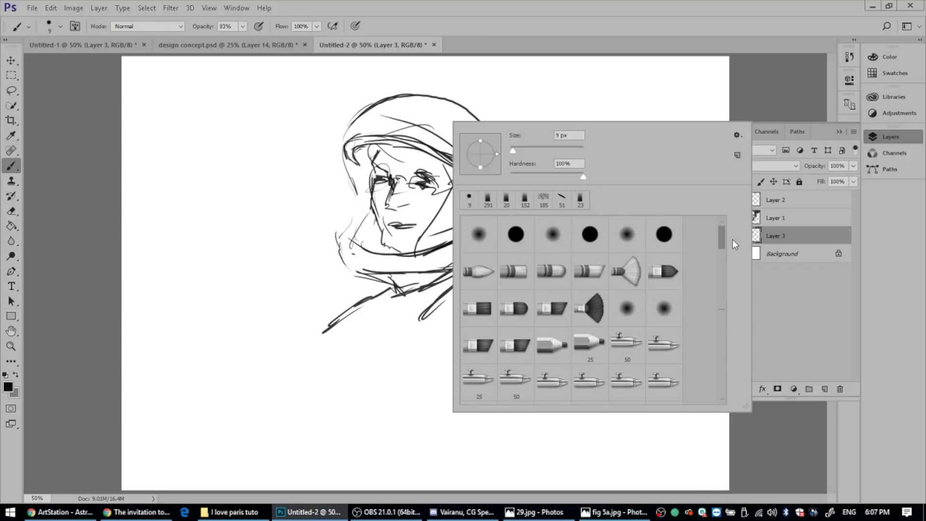
pyautogui.scroll(-2, 733, 244)
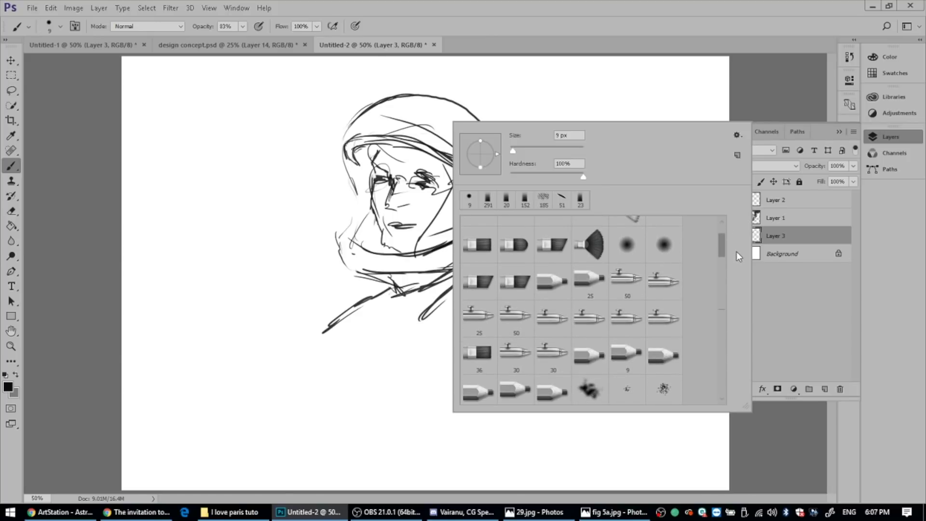
pyautogui.scroll(-1, 738, 252)
pyautogui.scroll(-1, 739, 252)
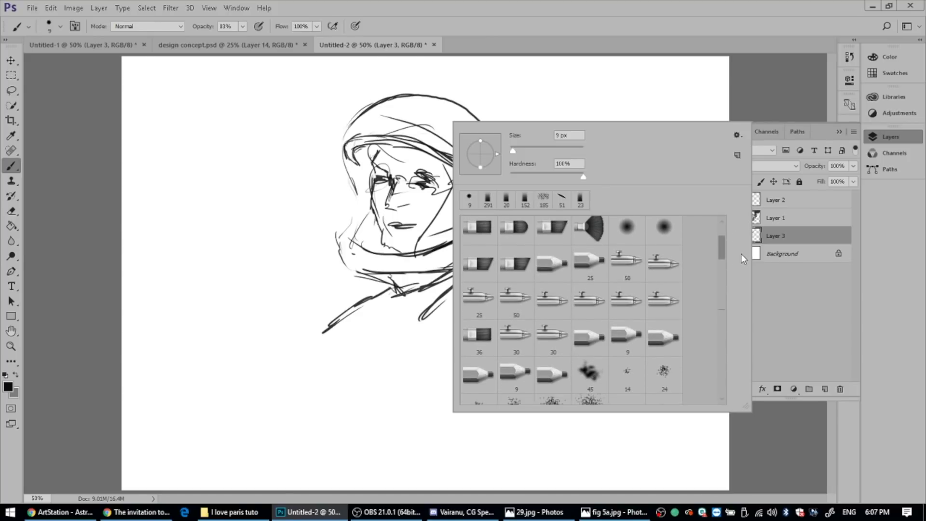
pyautogui.scroll(6, 741, 252)
pyautogui.scroll(-10, 742, 246)
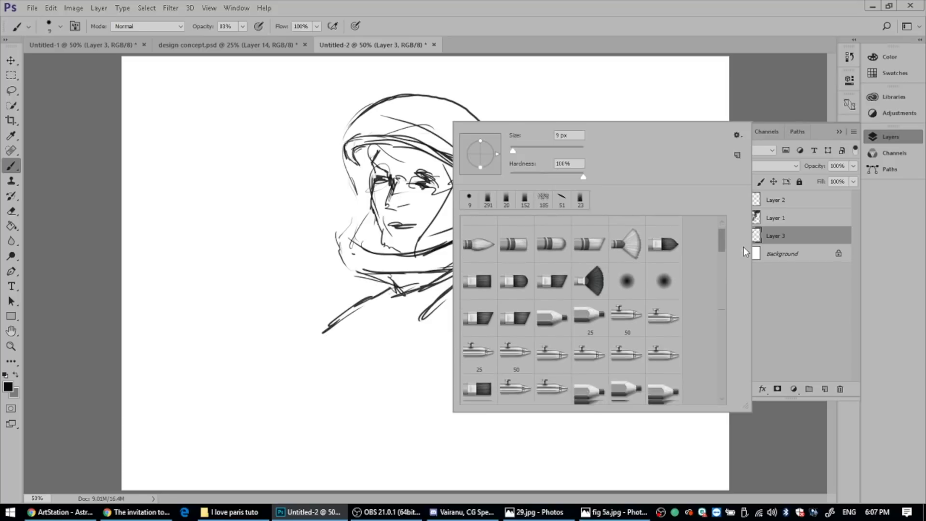
pyautogui.scroll(-8, 725, 301)
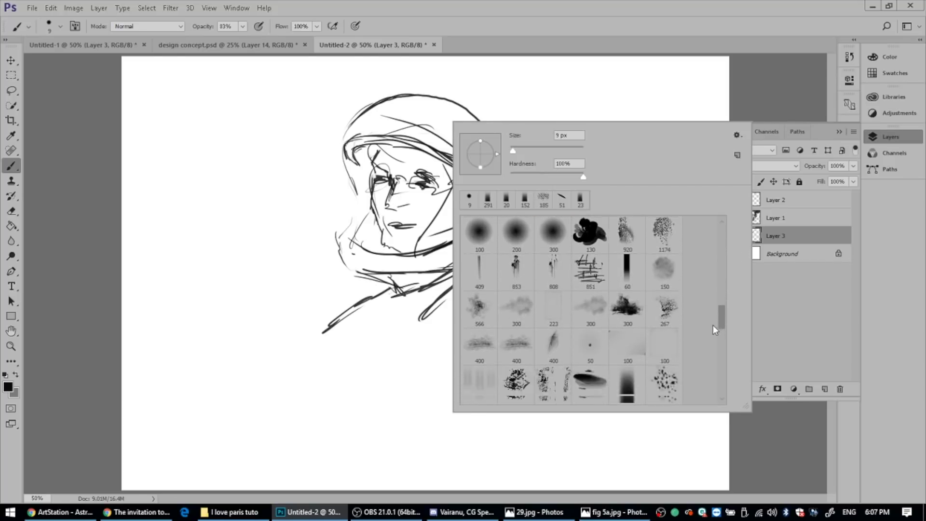
pyautogui.click(627, 303)
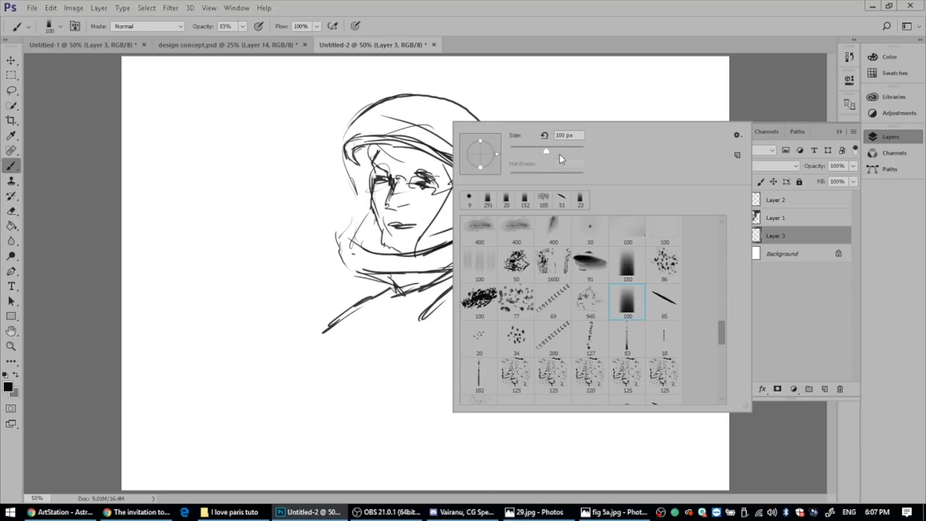
# Paint soft black shading beside the helmet, over the visor and eyes, and down the neck and collar
pyautogui.moveTo(497, 85)
pyautogui.mouseDown()
pyautogui.moveTo(528, 120)
pyautogui.moveTo(542, 166)
pyautogui.moveTo(517, 141)
pyautogui.moveTo(550, 166)
pyautogui.mouseUp()
pyautogui.moveTo(341, 99)
pyautogui.mouseDown()
pyautogui.moveTo(353, 77)
pyautogui.moveTo(324, 122)
pyautogui.moveTo(363, 77)
pyautogui.moveTo(322, 135)
pyautogui.moveTo(395, 75)
pyautogui.moveTo(372, 81)
pyautogui.moveTo(435, 69)
pyautogui.moveTo(475, 87)
pyautogui.moveTo(406, 65)
pyautogui.moveTo(433, 67)
pyautogui.moveTo(448, 85)
pyautogui.moveTo(408, 74)
pyautogui.moveTo(456, 85)
pyautogui.moveTo(343, 85)
pyautogui.moveTo(391, 65)
pyautogui.moveTo(322, 75)
pyautogui.moveTo(293, 91)
pyautogui.moveTo(330, 103)
pyautogui.moveTo(304, 163)
pyautogui.mouseUp()
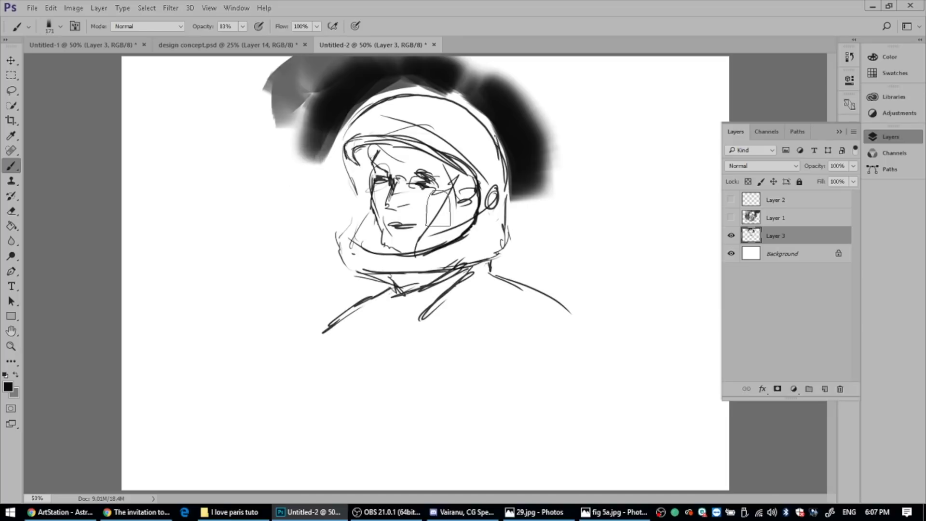
pyautogui.moveTo(438, 207)
pyautogui.mouseDown()
pyautogui.moveTo(399, 190)
pyautogui.moveTo(464, 207)
pyautogui.moveTo(358, 173)
pyautogui.mouseUp()
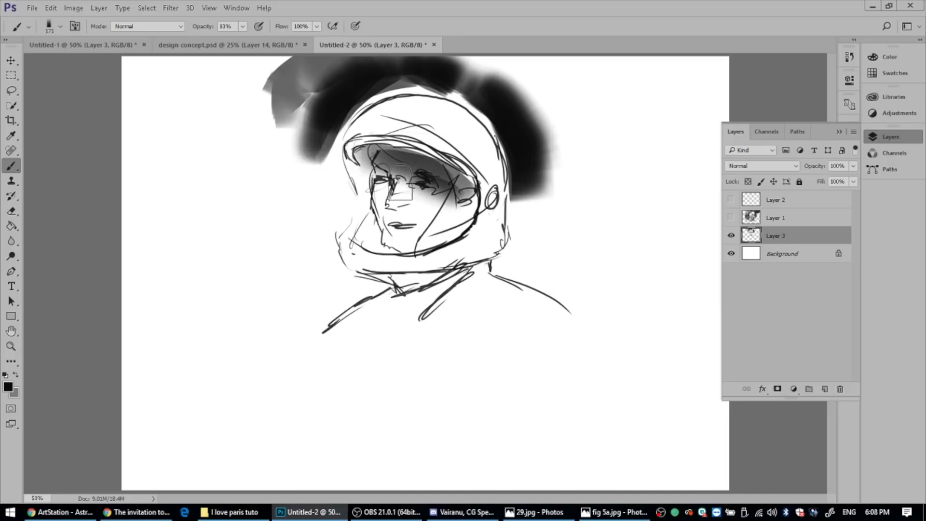
pyautogui.moveTo(431, 188); pyautogui.dragTo(421, 185)
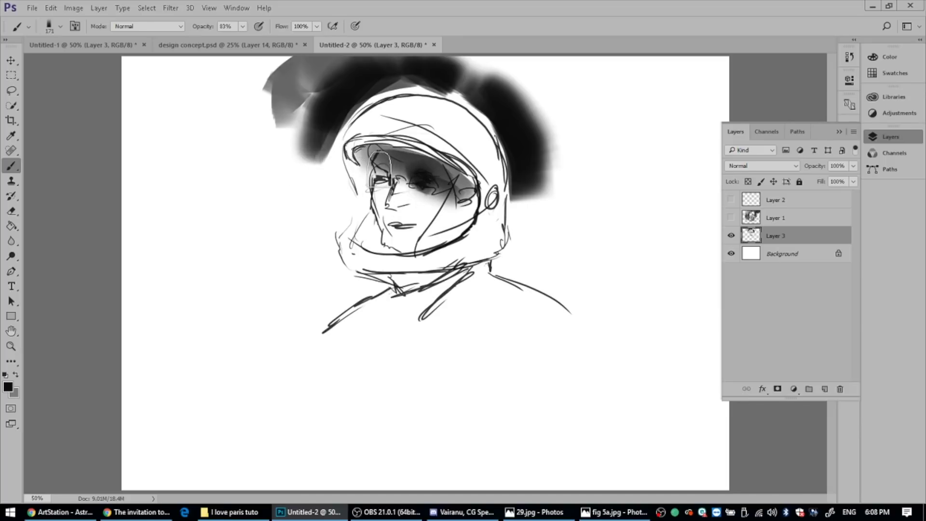
pyautogui.moveTo(482, 275)
pyautogui.mouseDown()
pyautogui.moveTo(428, 299)
pyautogui.moveTo(448, 294)
pyautogui.moveTo(448, 270)
pyautogui.mouseUp()
pyautogui.moveTo(530, 196)
pyautogui.mouseDown()
pyautogui.moveTo(528, 274)
pyautogui.moveTo(469, 292)
pyautogui.moveTo(492, 304)
pyautogui.mouseUp()
pyautogui.moveTo(466, 191)
pyautogui.mouseDown()
pyautogui.moveTo(458, 147)
pyautogui.moveTo(433, 168)
pyautogui.moveTo(448, 129)
pyautogui.moveTo(417, 161)
pyautogui.moveTo(483, 178)
pyautogui.moveTo(382, 137)
pyautogui.moveTo(426, 155)
pyautogui.moveTo(446, 123)
pyautogui.moveTo(423, 138)
pyautogui.moveTo(440, 116)
pyautogui.moveTo(468, 123)
pyautogui.moveTo(480, 232)
pyautogui.moveTo(402, 252)
pyautogui.moveTo(482, 238)
pyautogui.moveTo(429, 261)
pyautogui.mouseUp()
pyautogui.keyDown('alt'); pyautogui.click(468, 128); pyautogui.keyUp('alt')
# Paint black strokes across the chest and the background left, above and right of the helmet
pyautogui.keyDown('alt'); pyautogui.click(520, 170); pyautogui.keyUp('alt')
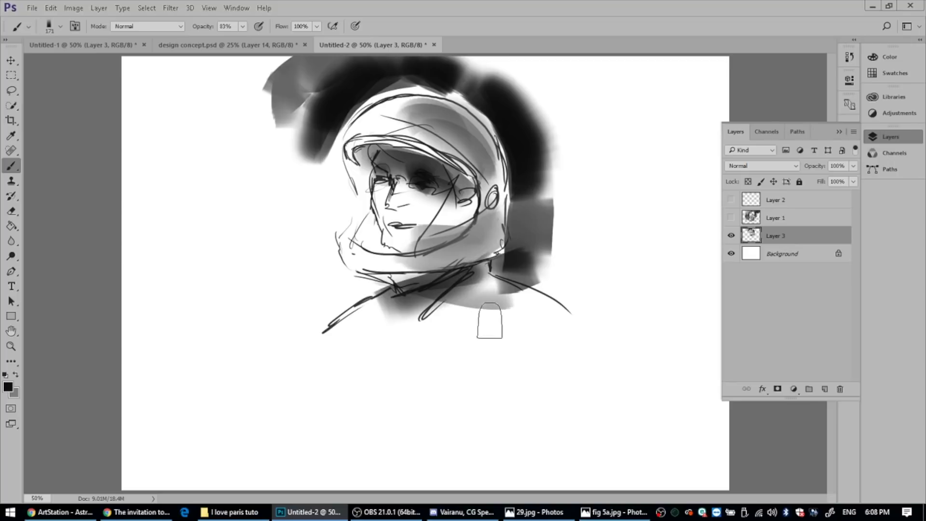
pyautogui.moveTo(484, 320)
pyautogui.mouseDown()
pyautogui.moveTo(454, 307)
pyautogui.moveTo(418, 310)
pyautogui.moveTo(446, 323)
pyautogui.moveTo(450, 360)
pyautogui.moveTo(510, 318)
pyautogui.moveTo(550, 342)
pyautogui.moveTo(510, 307)
pyautogui.moveTo(567, 341)
pyautogui.moveTo(514, 315)
pyautogui.moveTo(462, 346)
pyautogui.moveTo(445, 367)
pyautogui.moveTo(468, 365)
pyautogui.moveTo(408, 400)
pyautogui.mouseUp()
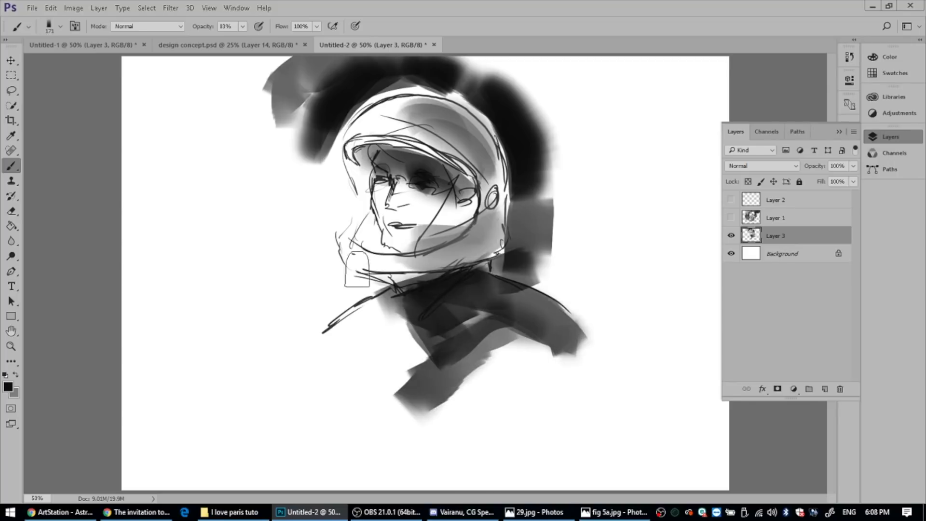
pyautogui.moveTo(302, 119)
pyautogui.mouseDown()
pyautogui.moveTo(312, 182)
pyautogui.moveTo(311, 145)
pyautogui.moveTo(340, 204)
pyautogui.moveTo(299, 251)
pyautogui.moveTo(330, 295)
pyautogui.moveTo(311, 290)
pyautogui.moveTo(289, 166)
pyautogui.moveTo(305, 151)
pyautogui.moveTo(290, 137)
pyautogui.moveTo(285, 82)
pyautogui.moveTo(266, 96)
pyautogui.moveTo(316, 138)
pyautogui.mouseUp()
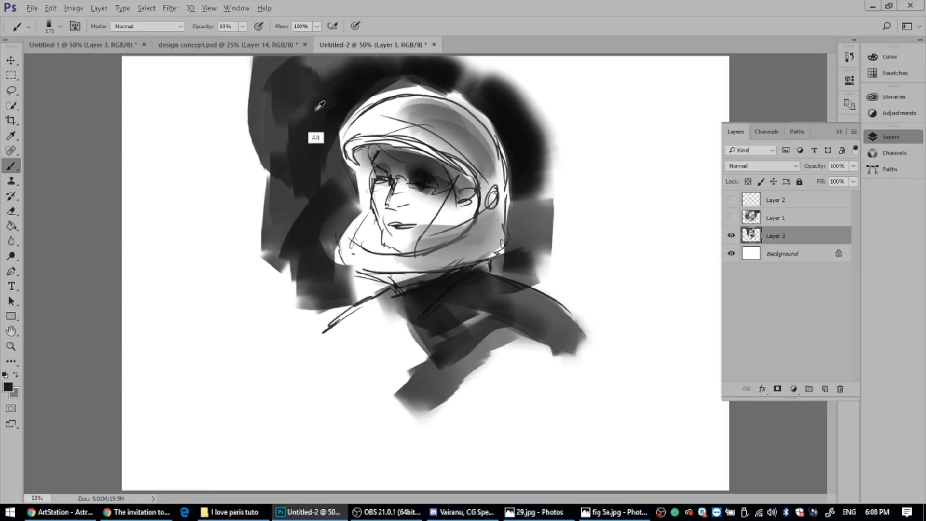
pyautogui.moveTo(292, 100)
pyautogui.mouseDown()
pyautogui.moveTo(276, 194)
pyautogui.moveTo(289, 185)
pyautogui.moveTo(302, 214)
pyautogui.moveTo(287, 197)
pyautogui.moveTo(292, 304)
pyautogui.moveTo(269, 260)
pyautogui.moveTo(286, 316)
pyautogui.moveTo(335, 290)
pyautogui.moveTo(273, 347)
pyautogui.moveTo(314, 305)
pyautogui.mouseUp()
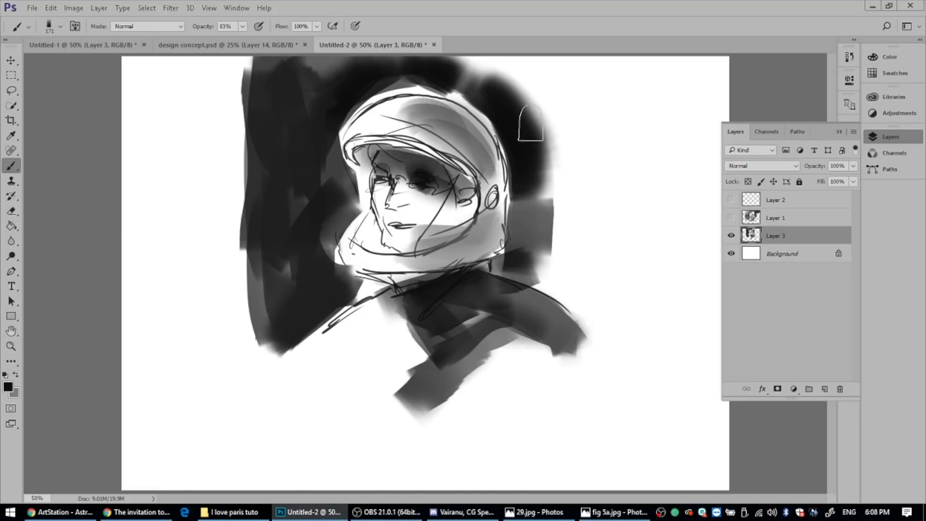
pyautogui.moveTo(531, 123)
pyautogui.mouseDown()
pyautogui.moveTo(550, 91)
pyautogui.moveTo(538, 71)
pyautogui.moveTo(477, 72)
pyautogui.moveTo(515, 73)
pyautogui.moveTo(540, 98)
pyautogui.moveTo(529, 105)
pyautogui.moveTo(558, 90)
pyautogui.moveTo(563, 174)
pyautogui.moveTo(579, 212)
pyautogui.mouseUp()
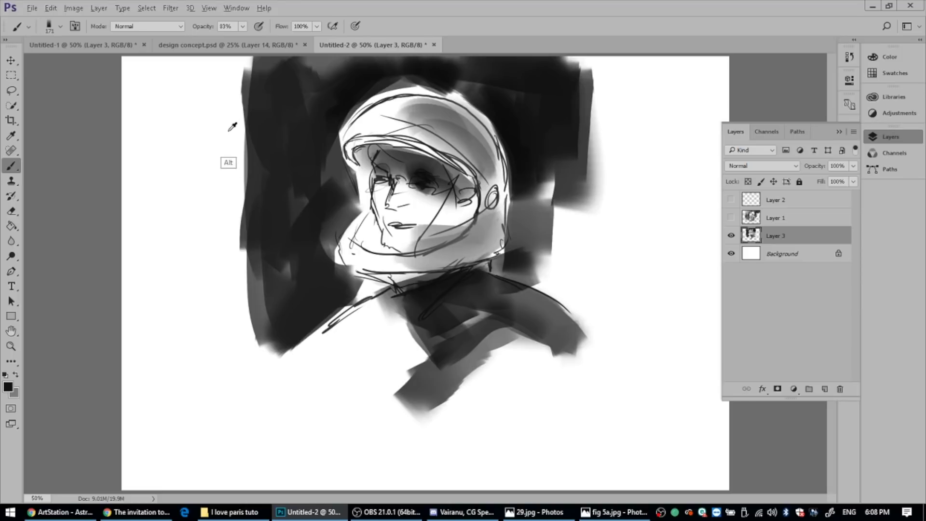
# Lighten the upper-left background with sampled light grey strokes and a pale strip
pyautogui.moveTo(279, 102)
pyautogui.mouseDown()
pyautogui.moveTo(274, 126)
pyautogui.moveTo(290, 124)
pyautogui.mouseUp()
pyautogui.keyDown('alt'); pyautogui.click(269, 106); pyautogui.keyUp('alt')
pyautogui.moveTo(284, 72)
pyautogui.mouseDown()
pyautogui.moveTo(304, 99)
pyautogui.moveTo(279, 151)
pyautogui.moveTo(289, 97)
pyautogui.moveTo(268, 193)
pyautogui.moveTo(272, 125)
pyautogui.moveTo(302, 205)
pyautogui.moveTo(323, 160)
pyautogui.moveTo(310, 114)
pyautogui.moveTo(337, 96)
pyautogui.mouseUp()
pyautogui.keyDown('alt'); pyautogui.click(281, 98); pyautogui.keyUp('alt')
pyautogui.moveTo(281, 98)
pyautogui.mouseDown()
pyautogui.moveTo(267, 120)
pyautogui.moveTo(328, 97)
pyautogui.moveTo(305, 129)
pyautogui.moveTo(249, 82)
pyautogui.moveTo(256, 239)
pyautogui.mouseUp()
# Deepen the cheek and eye with sampled darker grey and black
pyautogui.keyDown('alt'); pyautogui.click(434, 190); pyautogui.keyUp('alt')
pyautogui.moveTo(434, 191)
pyautogui.mouseDown()
pyautogui.moveTo(401, 227)
pyautogui.moveTo(447, 208)
pyautogui.mouseUp()
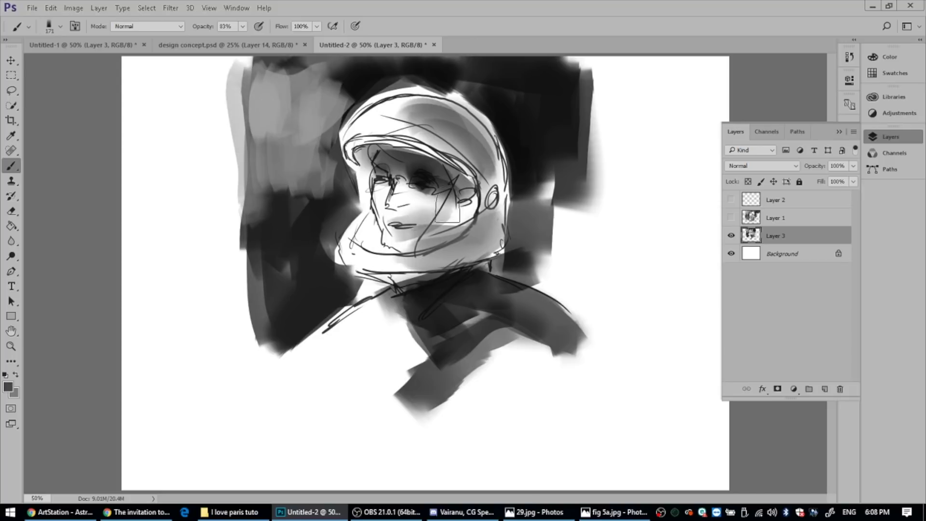
pyautogui.keyDown('alt'); pyautogui.click(431, 173); pyautogui.keyUp('alt')
pyautogui.moveTo(431, 173)
pyautogui.mouseDown()
pyautogui.moveTo(446, 227)
pyautogui.moveTo(446, 201)
pyautogui.moveTo(422, 237)
pyautogui.moveTo(398, 243)
pyautogui.moveTo(445, 221)
pyautogui.moveTo(381, 245)
pyautogui.moveTo(407, 208)
pyautogui.mouseUp()
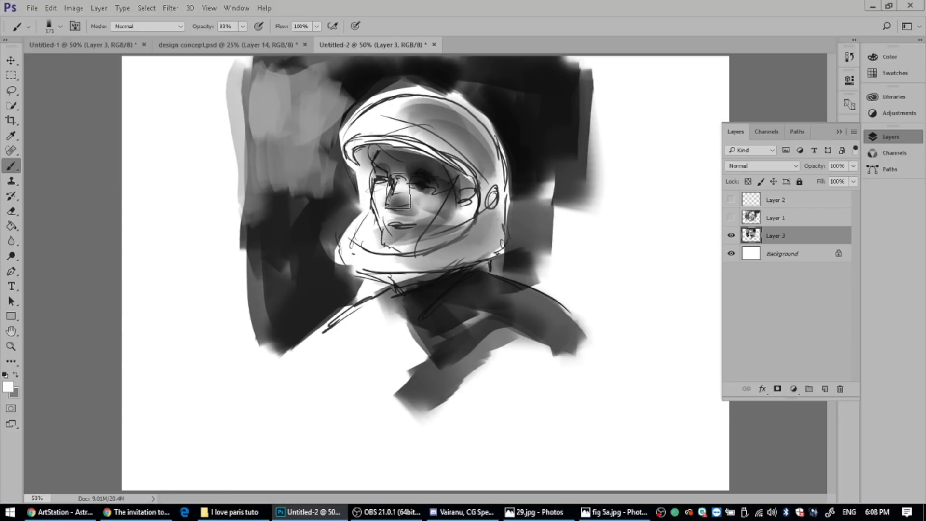
# Darken the helmet's lower-left edge near the chin and add two long dark strokes down-left from the shoulder
pyautogui.rightClick(449, 202)
pyautogui.keyDown('alt'); pyautogui.click(407, 181); pyautogui.keyUp('alt')
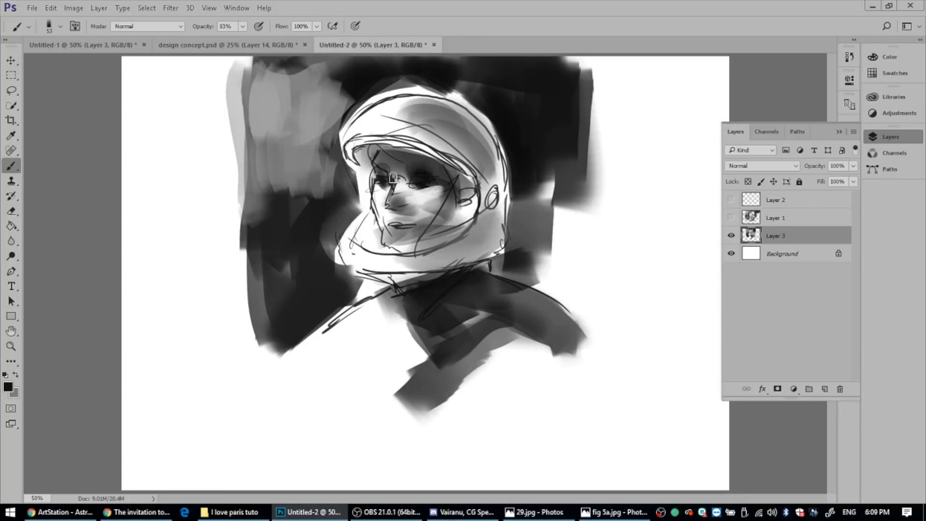
pyautogui.moveTo(368, 221); pyautogui.dragTo(362, 230)
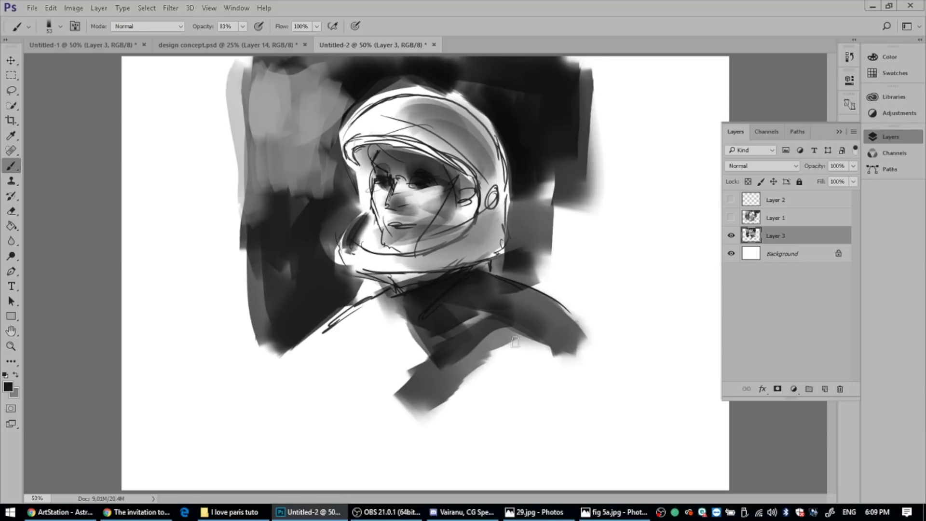
pyautogui.moveTo(525, 291)
pyautogui.mouseDown()
pyautogui.moveTo(477, 368)
pyautogui.moveTo(393, 424)
pyautogui.mouseUp()
pyautogui.moveTo(365, 311); pyautogui.dragTo(266, 409)
# Fill the left and lower-left background with dark strokes and darken the right shoulder
pyautogui.rightClick(361, 265)
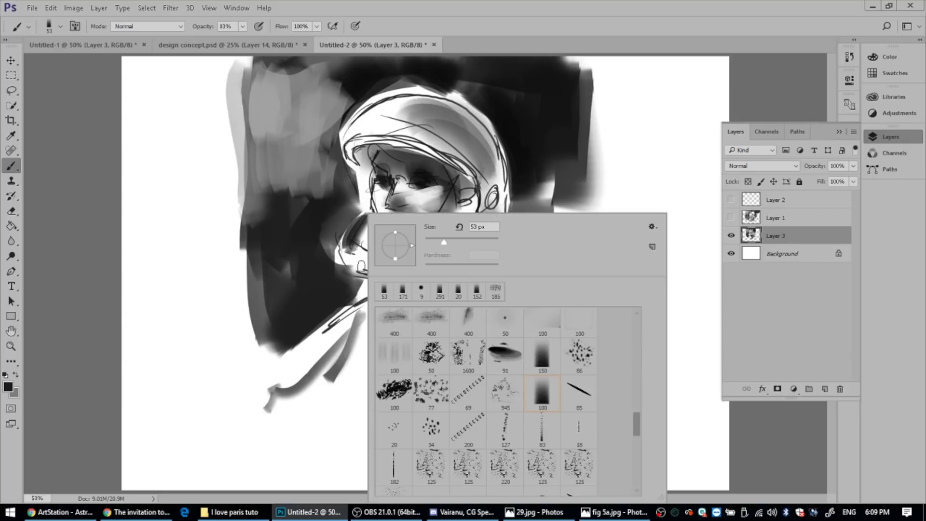
pyautogui.click(524, 154)
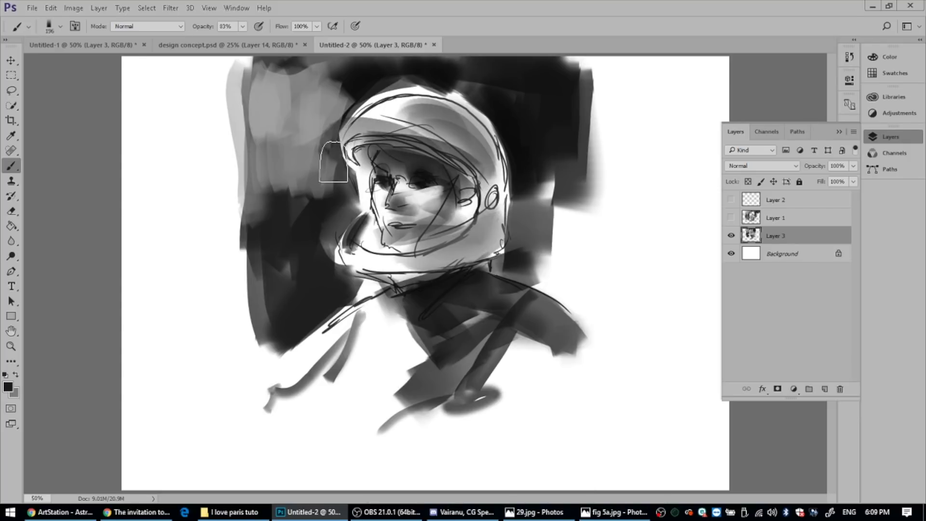
pyautogui.moveTo(202, 304)
pyautogui.mouseDown()
pyautogui.moveTo(263, 244)
pyautogui.moveTo(294, 242)
pyautogui.moveTo(174, 207)
pyautogui.moveTo(180, 280)
pyautogui.moveTo(164, 368)
pyautogui.moveTo(209, 430)
pyautogui.moveTo(226, 377)
pyautogui.moveTo(266, 357)
pyautogui.moveTo(433, 459)
pyautogui.mouseUp()
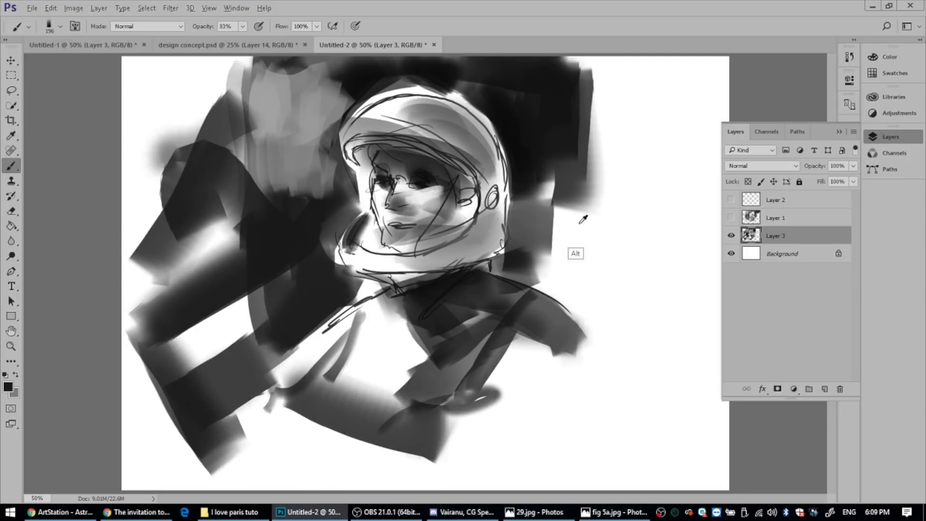
pyautogui.moveTo(299, 419)
pyautogui.mouseDown()
pyautogui.moveTo(279, 436)
pyautogui.moveTo(236, 455)
pyautogui.moveTo(224, 446)
pyautogui.moveTo(256, 469)
pyautogui.moveTo(340, 456)
pyautogui.moveTo(365, 464)
pyautogui.moveTo(272, 437)
pyautogui.moveTo(468, 476)
pyautogui.moveTo(481, 430)
pyautogui.moveTo(522, 406)
pyautogui.moveTo(527, 371)
pyautogui.moveTo(511, 386)
pyautogui.moveTo(472, 382)
pyautogui.moveTo(497, 397)
pyautogui.moveTo(435, 437)
pyautogui.moveTo(505, 369)
pyautogui.mouseUp()
pyautogui.keyDown('alt'); pyautogui.click(483, 303); pyautogui.keyUp('alt')
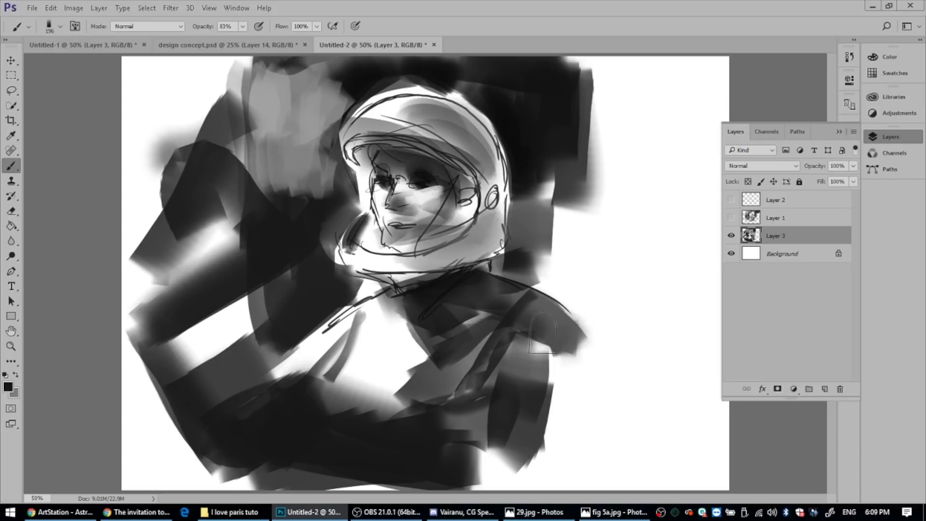
pyautogui.moveTo(564, 381); pyautogui.dragTo(518, 360)
# Paint grey and light grey arcs over the right shoulder
pyautogui.keyDown('alt'); pyautogui.click(549, 313); pyautogui.keyUp('alt')
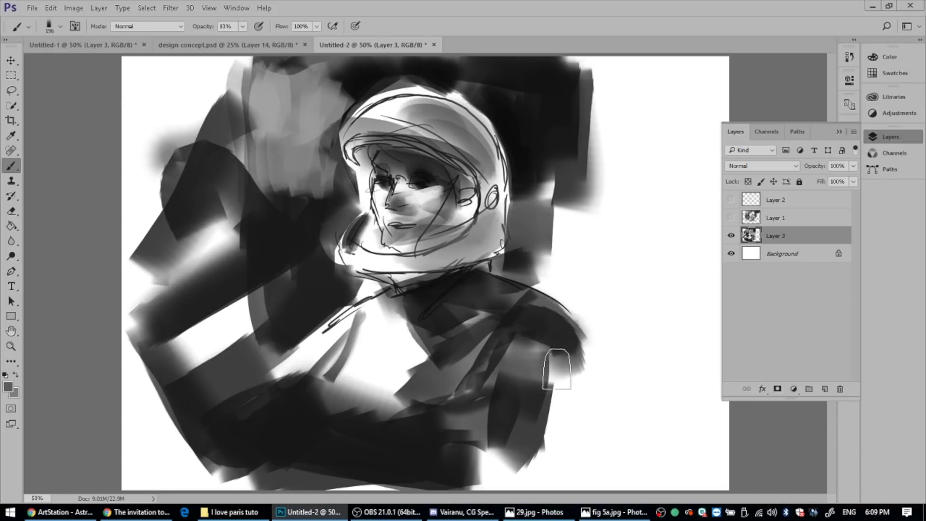
pyautogui.keyDown('alt'); pyautogui.click(546, 301); pyautogui.keyUp('alt')
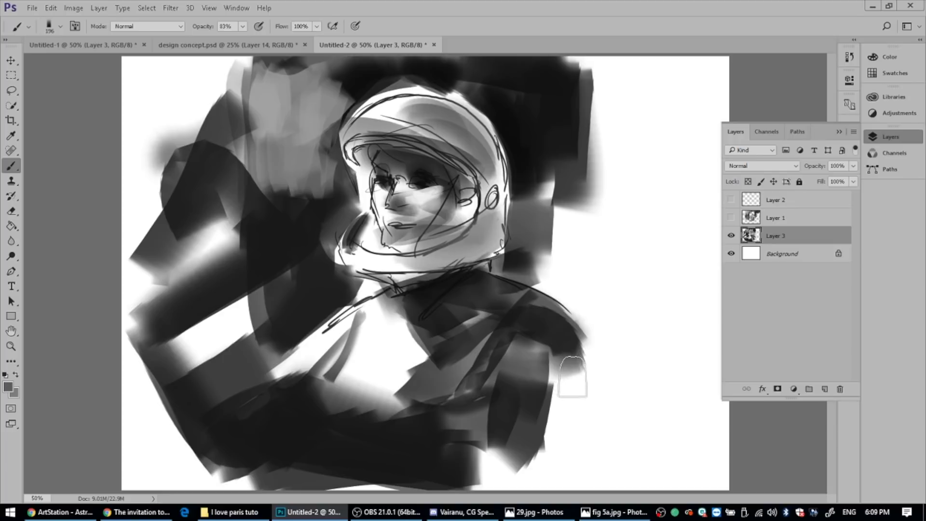
pyautogui.moveTo(573, 377); pyautogui.dragTo(504, 364)
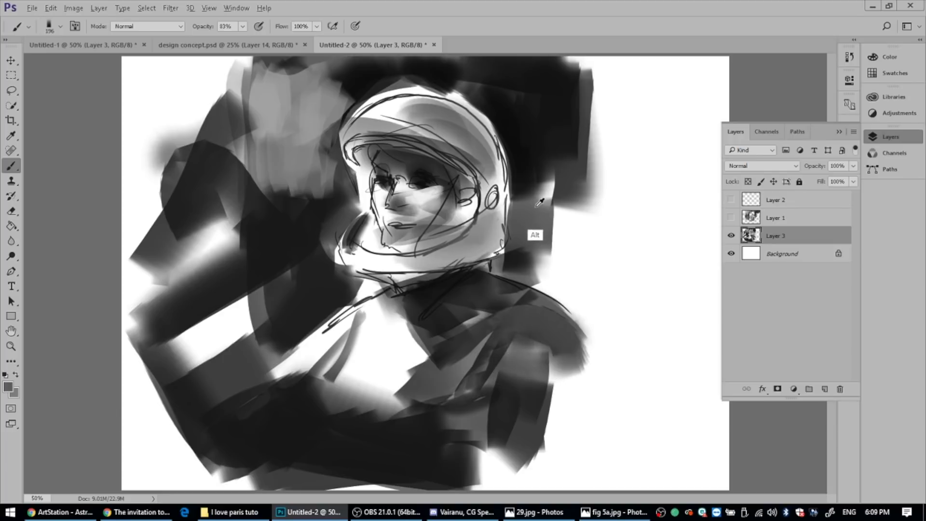
pyautogui.moveTo(560, 349); pyautogui.dragTo(502, 339)
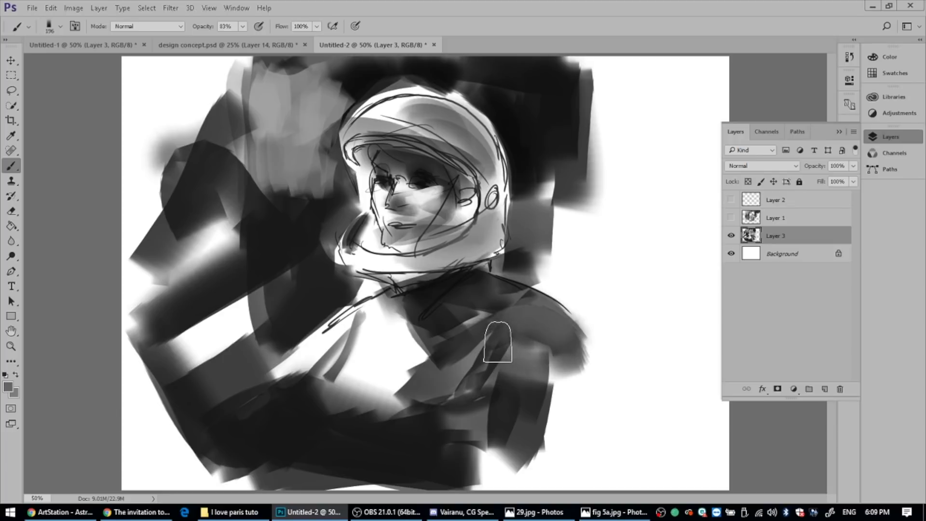
pyautogui.keyDown('alt'); pyautogui.click(547, 259); pyautogui.keyUp('alt')
pyautogui.moveTo(572, 333)
pyautogui.mouseDown()
pyautogui.moveTo(540, 318)
pyautogui.moveTo(494, 365)
pyautogui.mouseUp()
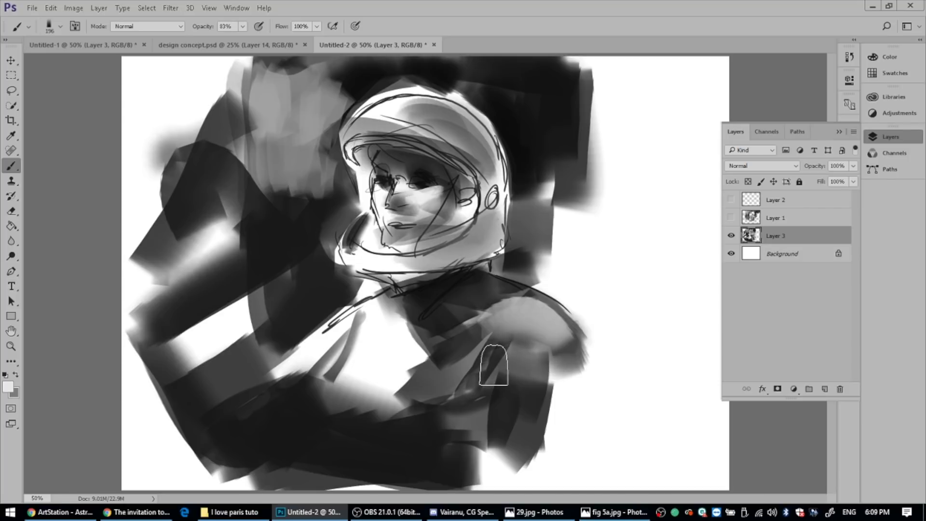
# Sample white and paint a white stroke over the lower chest
pyautogui.keyDown('alt'); pyautogui.click(539, 155); pyautogui.keyUp('alt')
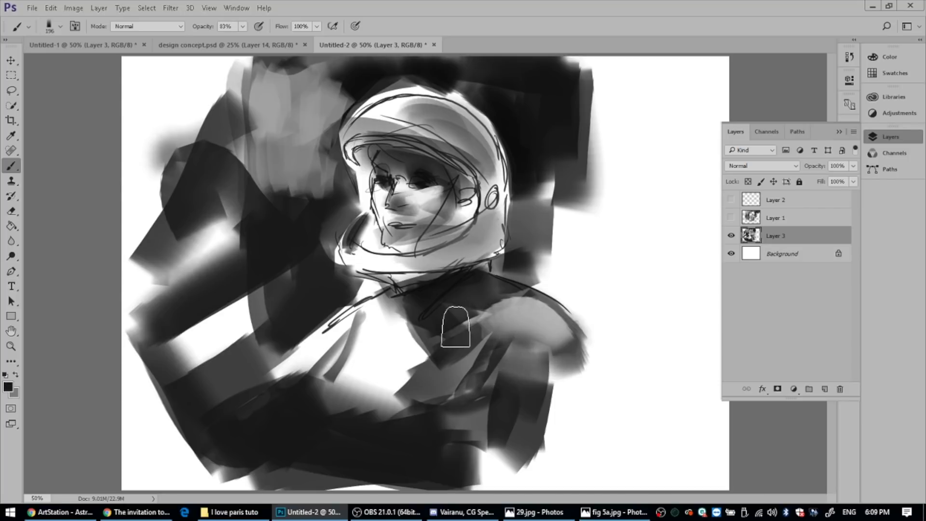
pyautogui.keyDown('alt'); pyautogui.click(370, 400); pyautogui.keyUp('alt')
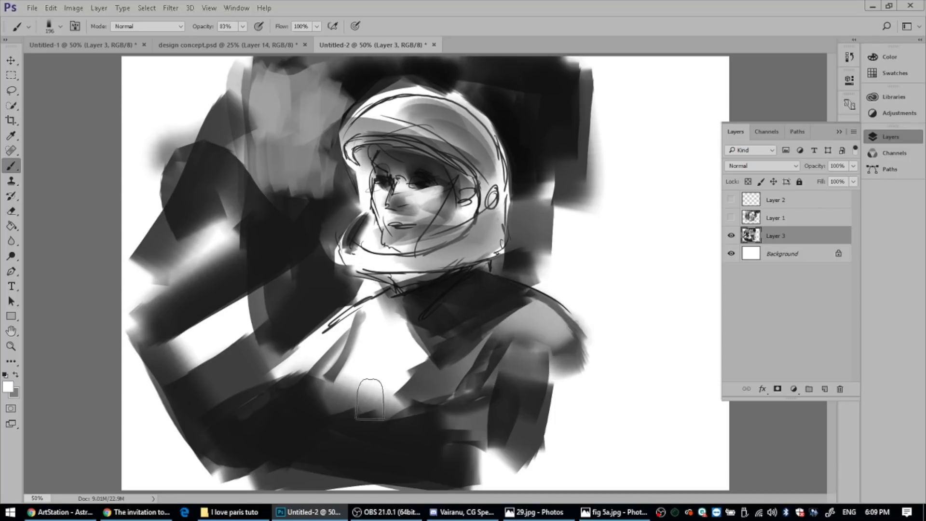
pyautogui.moveTo(369, 400); pyautogui.dragTo(340, 442)
# Paint light diagonals left of the helmet, a large dark diagonal at right, and darken the corners
pyautogui.moveTo(216, 275)
pyautogui.mouseDown()
pyautogui.moveTo(169, 292)
pyautogui.moveTo(249, 243)
pyautogui.moveTo(246, 190)
pyautogui.moveTo(248, 223)
pyautogui.moveTo(270, 103)
pyautogui.moveTo(246, 244)
pyautogui.moveTo(284, 87)
pyautogui.moveTo(249, 234)
pyautogui.moveTo(316, 64)
pyautogui.moveTo(372, 52)
pyautogui.mouseUp()
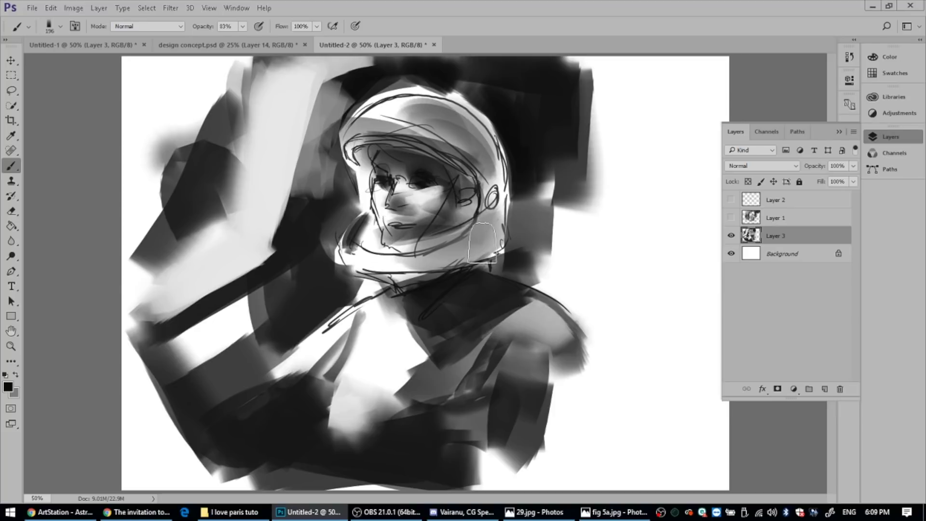
pyautogui.moveTo(178, 426)
pyautogui.mouseDown()
pyautogui.moveTo(230, 397)
pyautogui.moveTo(117, 448)
pyautogui.moveTo(231, 451)
pyautogui.mouseUp()
pyautogui.keyDown('alt'); pyautogui.click(548, 143); pyautogui.keyUp('alt')
pyautogui.moveTo(550, 93)
pyautogui.mouseDown()
pyautogui.moveTo(668, 263)
pyautogui.moveTo(623, 94)
pyautogui.mouseUp()
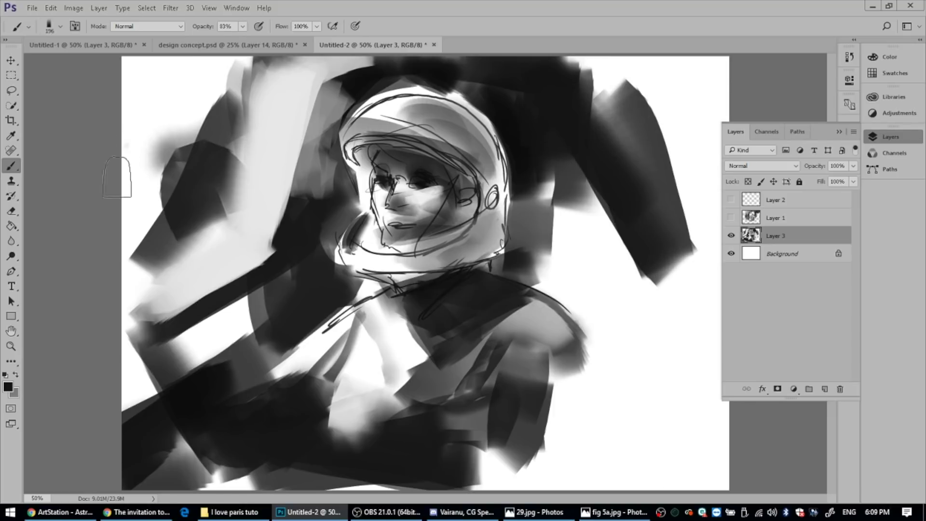
pyautogui.moveTo(117, 176)
pyautogui.mouseDown()
pyautogui.moveTo(142, 98)
pyautogui.moveTo(125, 170)
pyautogui.moveTo(169, 85)
pyautogui.moveTo(180, 90)
pyautogui.moveTo(145, 174)
pyautogui.moveTo(176, 152)
pyautogui.moveTo(170, 176)
pyautogui.moveTo(179, 153)
pyautogui.moveTo(162, 151)
pyautogui.moveTo(160, 160)
pyautogui.moveTo(179, 98)
pyautogui.moveTo(154, 171)
pyautogui.moveTo(187, 82)
pyautogui.moveTo(127, 90)
pyautogui.mouseUp()
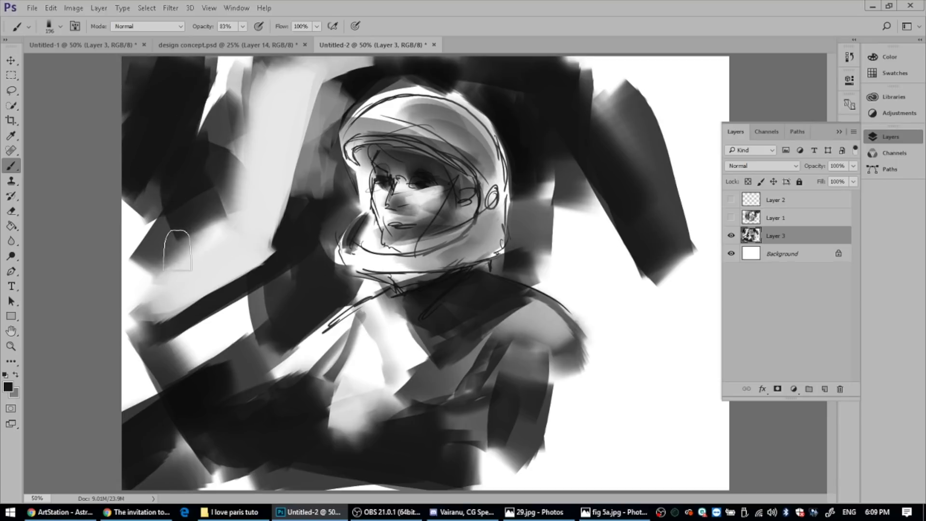
pyautogui.moveTo(167, 233)
pyautogui.mouseDown()
pyautogui.moveTo(126, 223)
pyautogui.moveTo(126, 256)
pyautogui.moveTo(166, 193)
pyautogui.mouseUp()
# Rework the upper-left and left background with alternating dark and light grey strokes
pyautogui.keyDown('alt'); pyautogui.click(191, 164); pyautogui.keyUp('alt')
pyautogui.moveTo(193, 161); pyautogui.dragTo(163, 167)
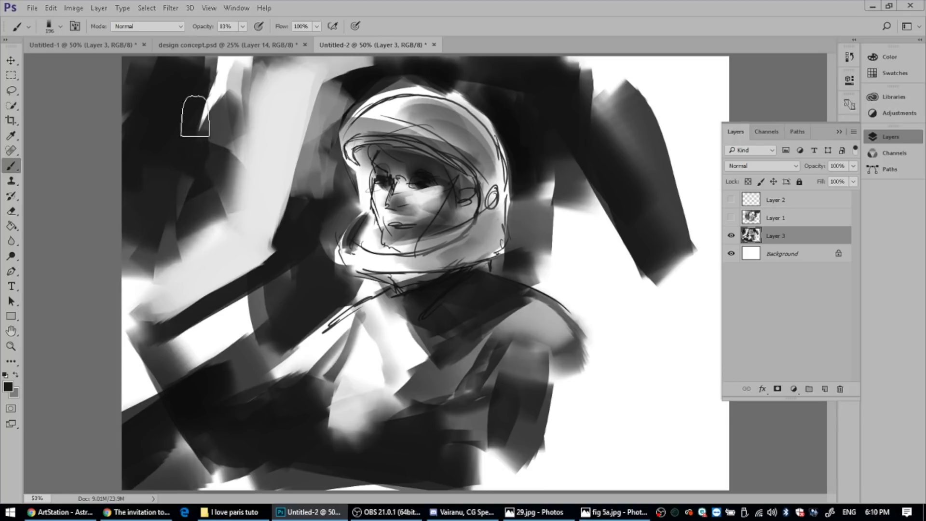
pyautogui.moveTo(196, 113)
pyautogui.mouseDown()
pyautogui.moveTo(213, 80)
pyautogui.moveTo(231, 84)
pyautogui.moveTo(230, 98)
pyautogui.mouseUp()
pyautogui.keyDown('alt'); pyautogui.click(213, 207); pyautogui.keyUp('alt')
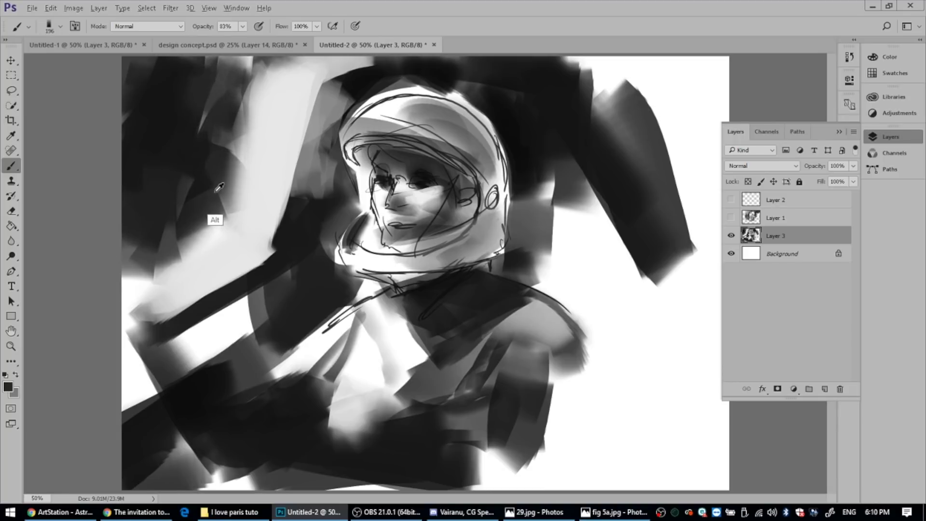
pyautogui.moveTo(213, 206)
pyautogui.mouseDown()
pyautogui.moveTo(227, 182)
pyautogui.moveTo(225, 145)
pyautogui.moveTo(239, 101)
pyautogui.moveTo(269, 74)
pyautogui.moveTo(291, 97)
pyautogui.moveTo(310, 82)
pyautogui.mouseUp()
pyautogui.keyDown('alt'); pyautogui.click(222, 104); pyautogui.keyUp('alt')
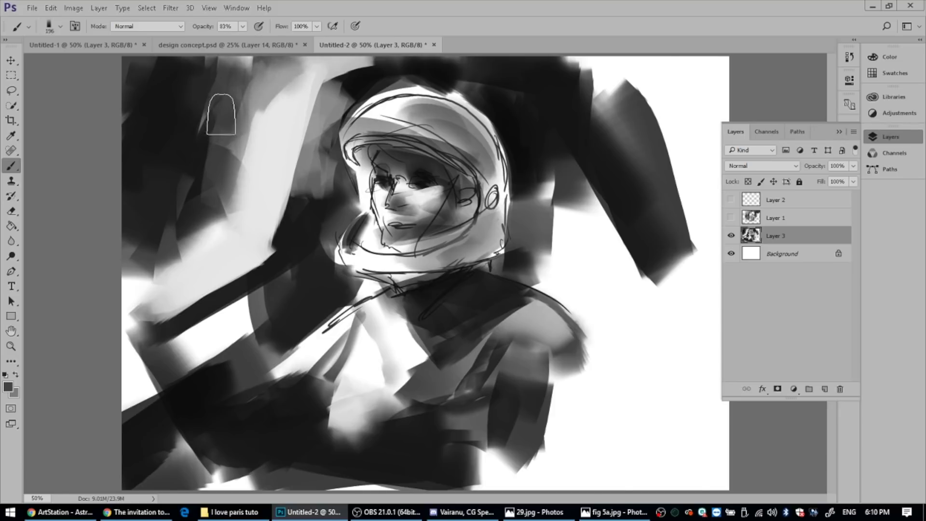
pyautogui.moveTo(223, 103); pyautogui.dragTo(263, 72)
pyautogui.keyDown('alt'); pyautogui.click(165, 288); pyautogui.keyUp('alt')
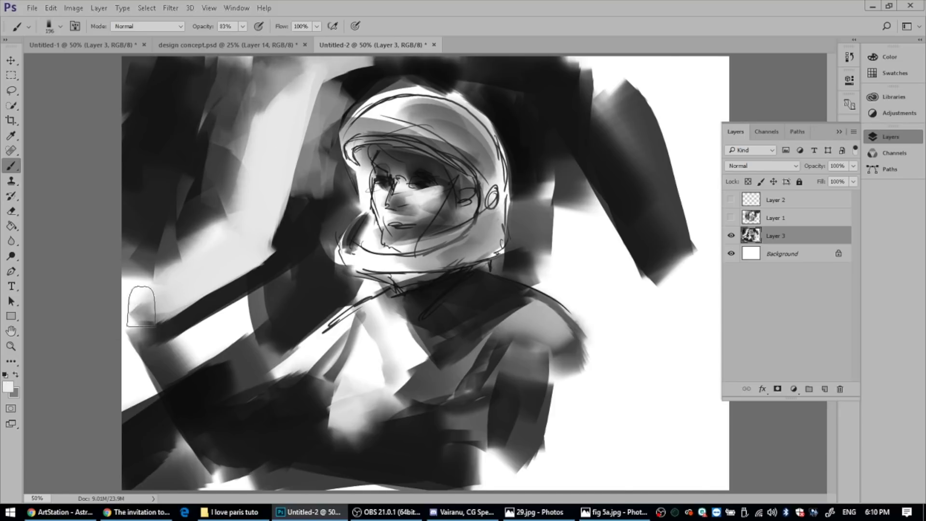
pyautogui.moveTo(141, 306); pyautogui.dragTo(199, 280)
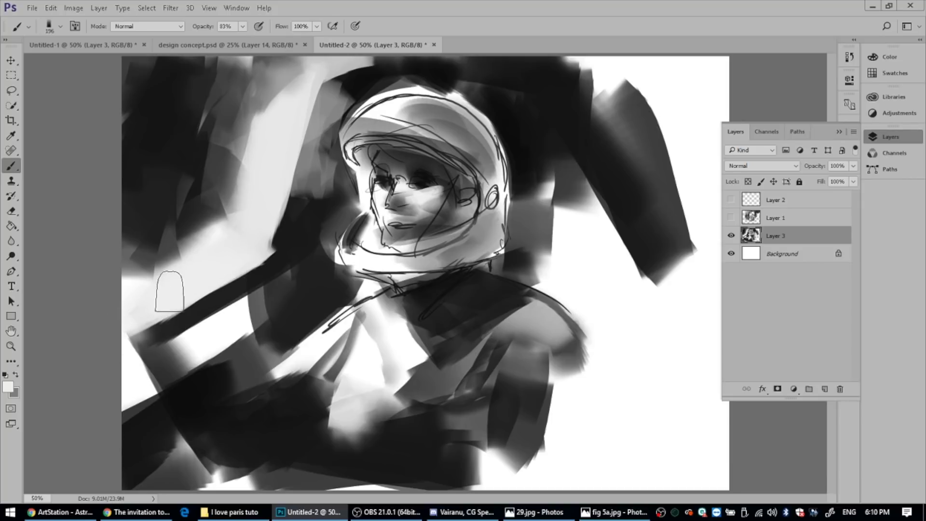
# Paint a dark stroke right of the helmet and lighten the lower-left shoulder and lower-right areas
pyautogui.keyDown('alt'); pyautogui.click(311, 307); pyautogui.keyUp('alt')
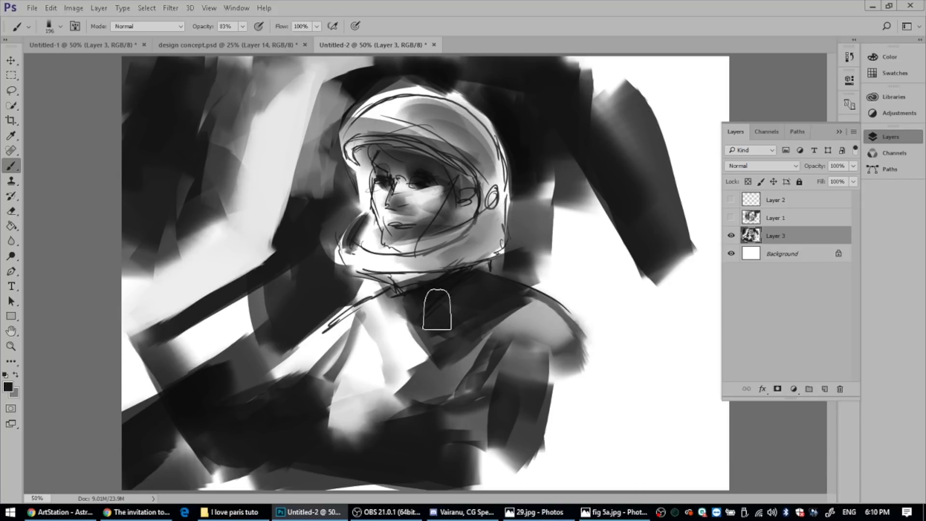
pyautogui.moveTo(521, 275)
pyautogui.mouseDown()
pyautogui.moveTo(552, 274)
pyautogui.moveTo(547, 238)
pyautogui.moveTo(581, 289)
pyautogui.moveTo(589, 323)
pyautogui.moveTo(569, 355)
pyautogui.mouseUp()
pyautogui.moveTo(321, 355)
pyautogui.mouseDown()
pyautogui.moveTo(269, 368)
pyautogui.moveTo(244, 386)
pyautogui.moveTo(246, 400)
pyautogui.mouseUp()
pyautogui.moveTo(523, 428); pyautogui.dragTo(566, 455)
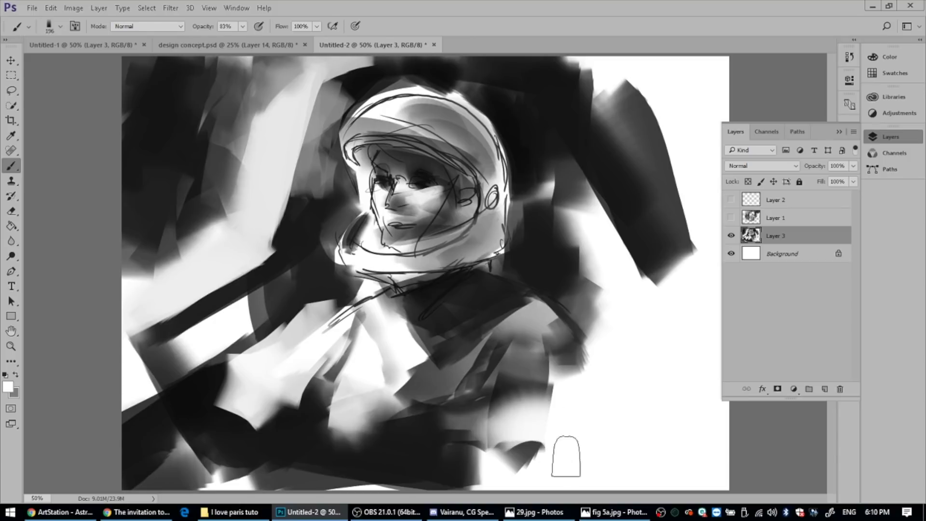
# Darken the lower right, lighten the lower centre, and shift the painting about 180 px right
pyautogui.keyDown('alt'); pyautogui.click(559, 259); pyautogui.keyUp('alt')
pyautogui.moveTo(627, 383)
pyautogui.mouseDown()
pyautogui.moveTo(606, 393)
pyautogui.moveTo(622, 454)
pyautogui.moveTo(607, 487)
pyautogui.moveTo(569, 499)
pyautogui.mouseUp()
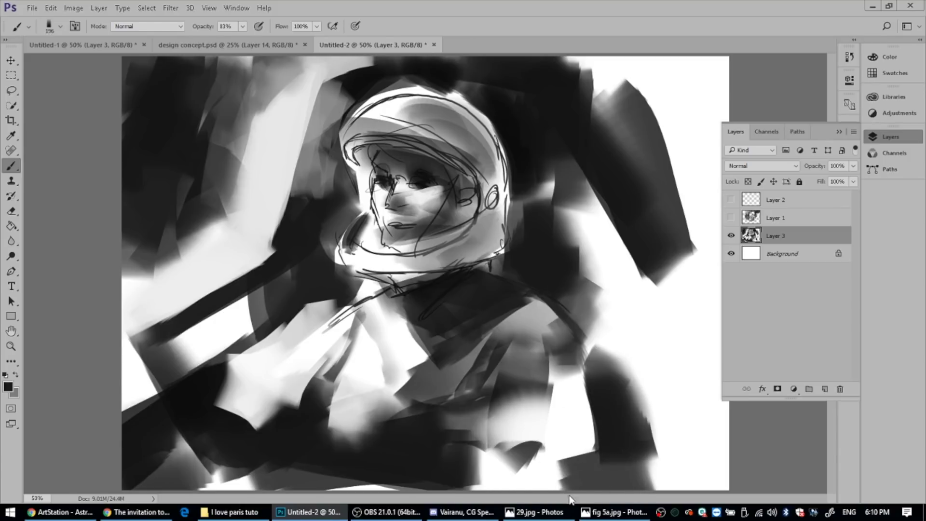
pyautogui.moveTo(527, 460); pyautogui.dragTo(444, 479)
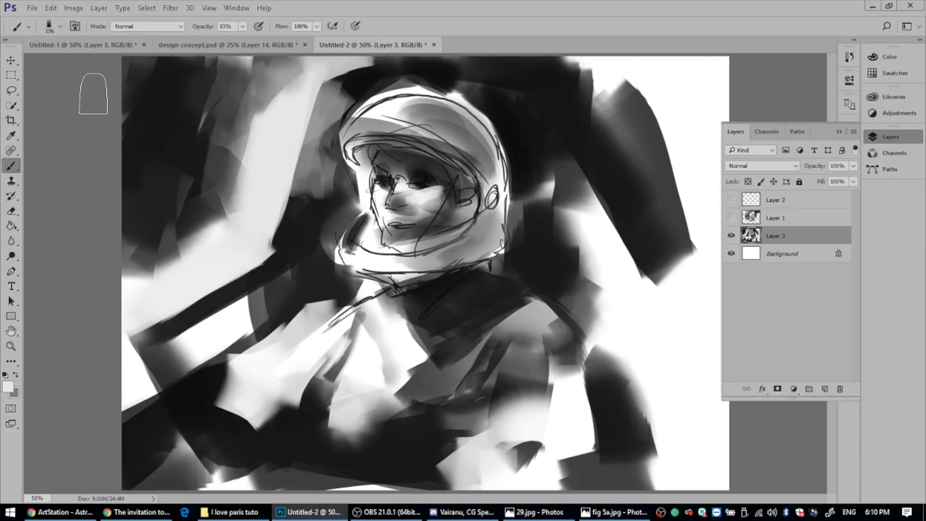
pyautogui.click(11, 61)
pyautogui.moveTo(341, 177)
pyautogui.mouseDown()
pyautogui.moveTo(445, 202)
pyautogui.moveTo(428, 177)
pyautogui.mouseUp()
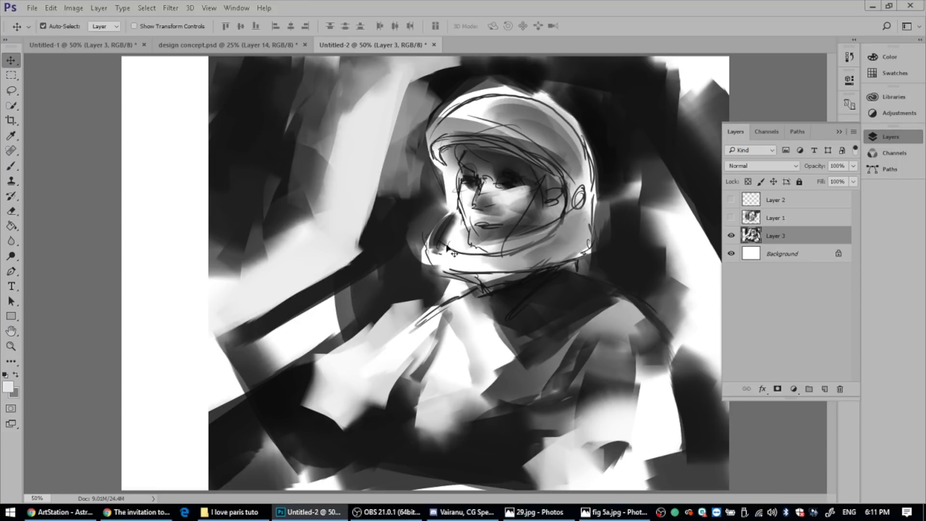
# Switch back to the Brush with the small round 19 px tip enlarged to 48 px
pyautogui.click(15, 166)
pyautogui.rightClick(389, 252)
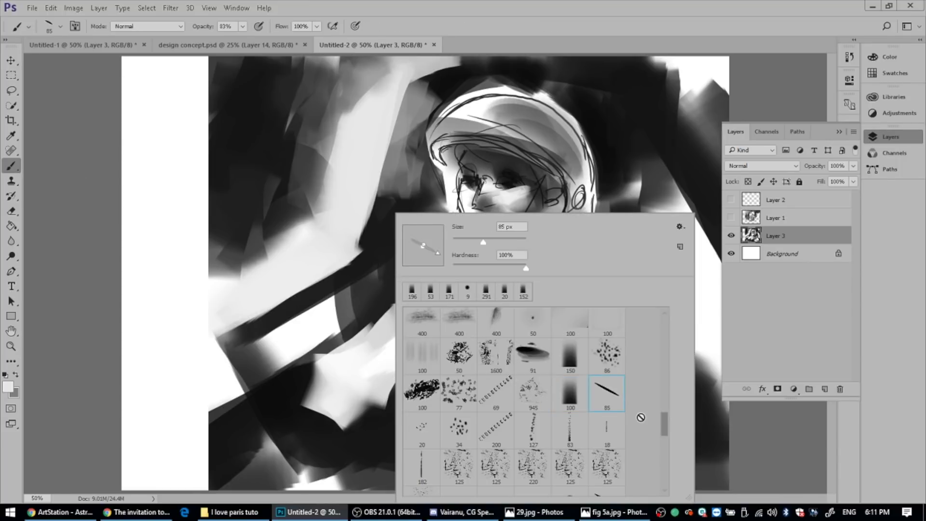
pyautogui.moveTo(664, 424)
pyautogui.mouseDown()
pyautogui.moveTo(659, 342)
pyautogui.moveTo(655, 393)
pyautogui.mouseUp()
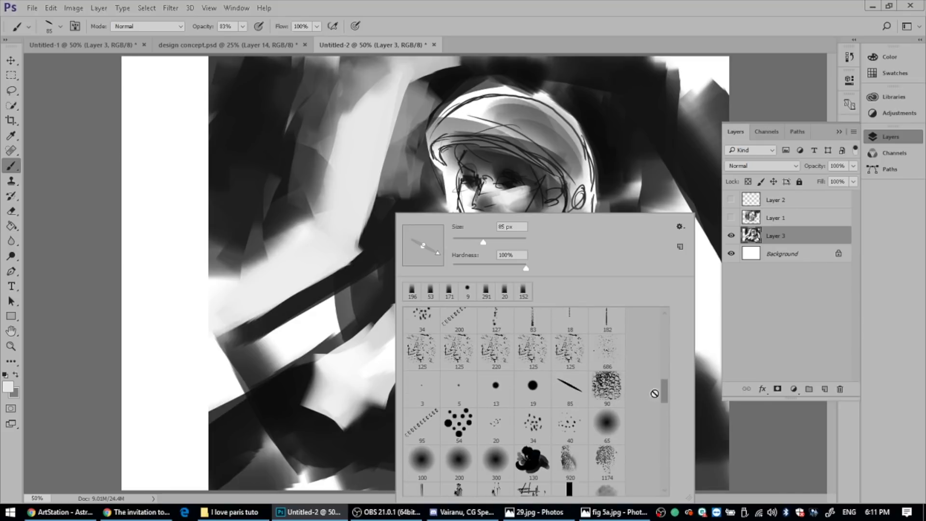
pyautogui.click(547, 395)
pyautogui.moveTo(464, 241); pyautogui.dragTo(471, 241)
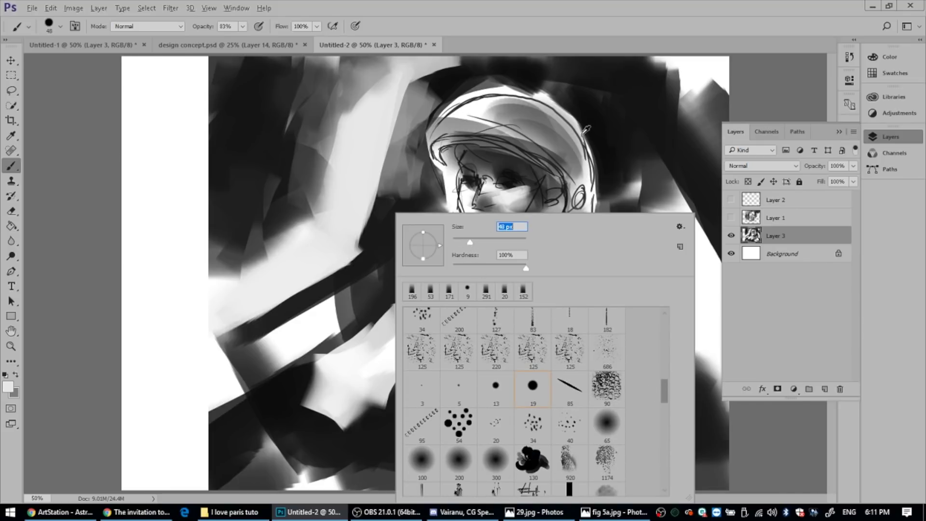
pyautogui.press('Return')
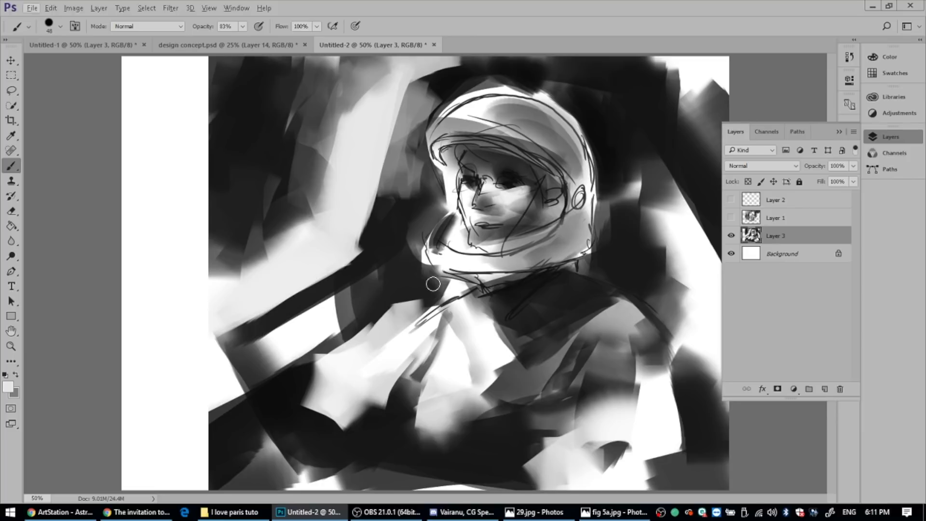
# Paint light and dark harness strap strokes down from both shoulders
pyautogui.moveTo(432, 283); pyautogui.dragTo(400, 352)
pyautogui.keyDown('alt'); pyautogui.click(531, 84); pyautogui.keyUp('alt')
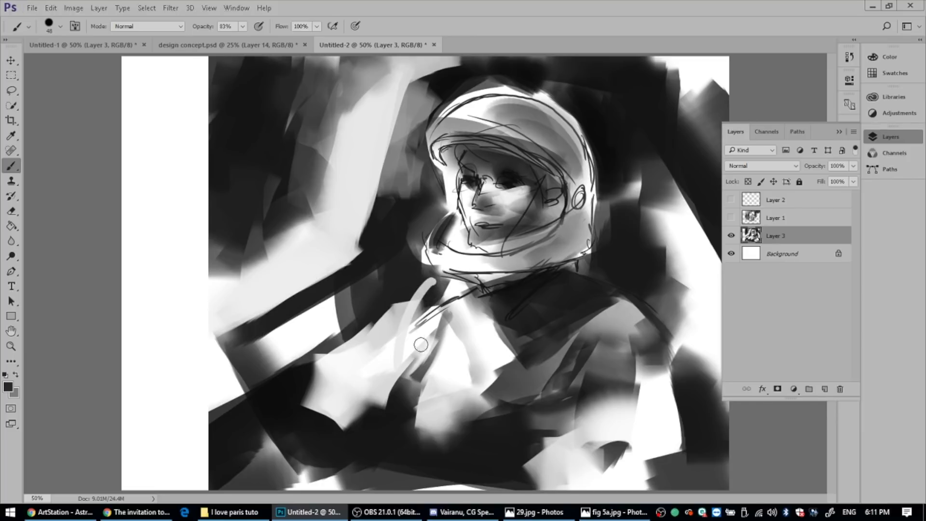
pyautogui.moveTo(432, 284)
pyautogui.mouseDown()
pyautogui.moveTo(386, 383)
pyautogui.moveTo(402, 390)
pyautogui.mouseUp()
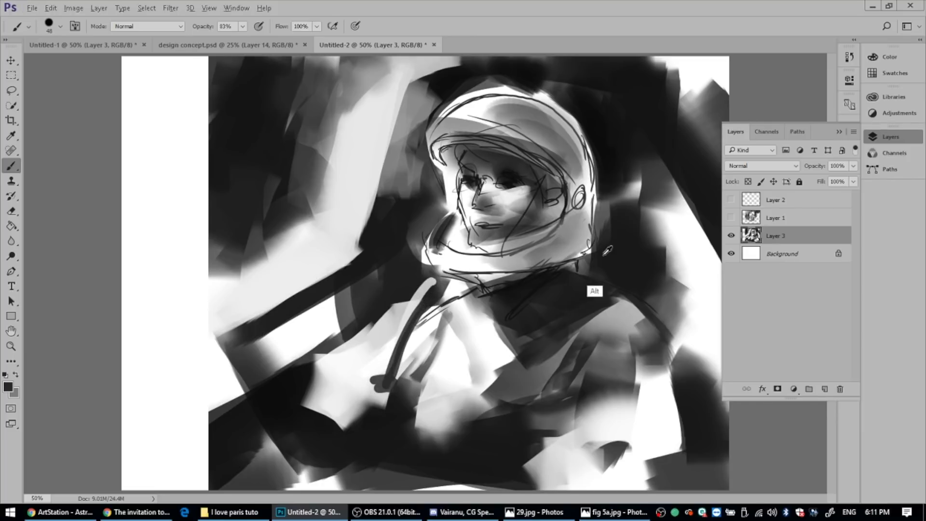
pyautogui.keyDown('alt'); pyautogui.click(618, 344); pyautogui.keyUp('alt')
pyautogui.moveTo(615, 278); pyautogui.dragTo(552, 398)
pyautogui.moveTo(597, 299); pyautogui.dragTo(553, 418)
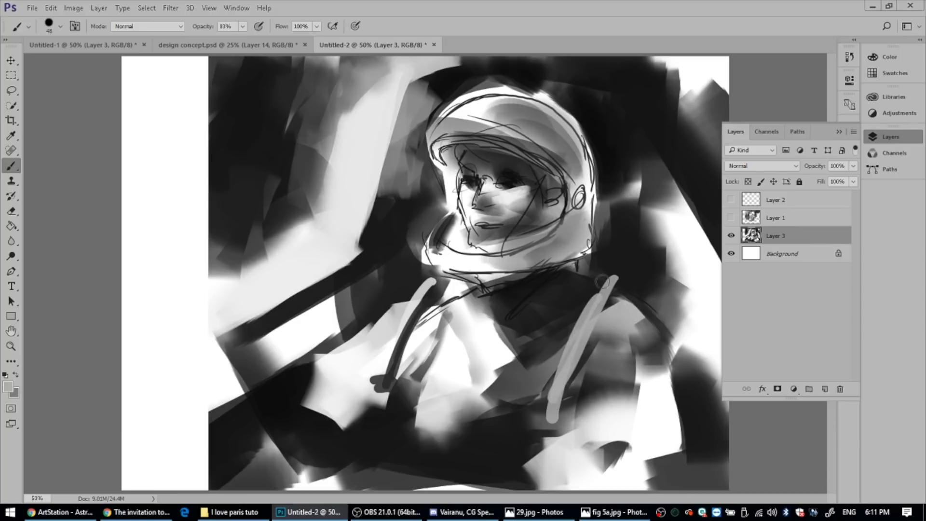
# Edge the right strap with a dark curling stroke and add dark curves on the left arm
pyautogui.keyDown('alt'); pyautogui.click(633, 229); pyautogui.keyUp('alt')
pyautogui.keyDown('alt'); pyautogui.click(698, 210); pyautogui.keyUp('alt')
pyautogui.moveTo(620, 292)
pyautogui.mouseDown()
pyautogui.moveTo(574, 405)
pyautogui.moveTo(544, 421)
pyautogui.moveTo(553, 454)
pyautogui.mouseUp()
pyautogui.moveTo(339, 355); pyautogui.dragTo(385, 404)
pyautogui.moveTo(321, 371); pyautogui.dragTo(359, 417)
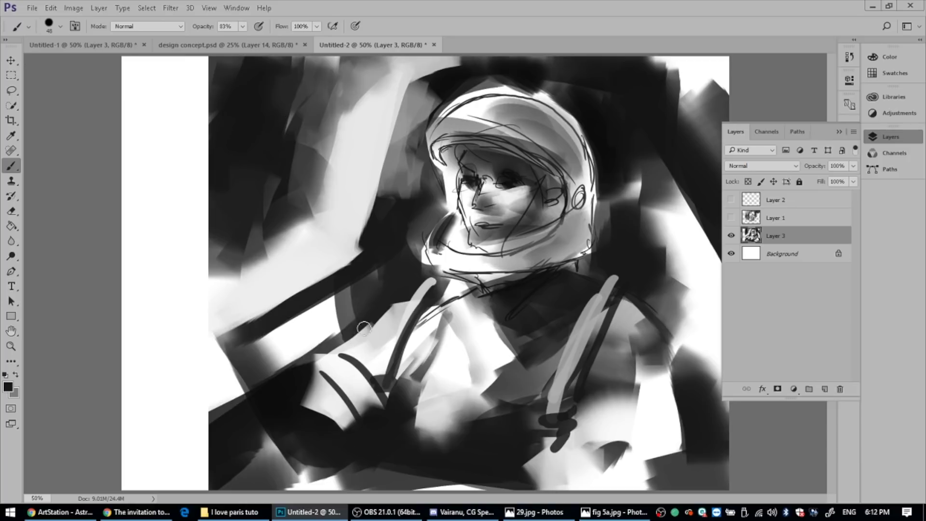
# Add light shapes near the left shoulder and a dark line along the collar
pyautogui.keyDown('alt'); pyautogui.click(392, 348); pyautogui.keyUp('alt')
pyautogui.moveTo(408, 299)
pyautogui.mouseDown()
pyautogui.moveTo(376, 327)
pyautogui.moveTo(410, 297)
pyautogui.moveTo(452, 285)
pyautogui.moveTo(409, 286)
pyautogui.moveTo(416, 285)
pyautogui.moveTo(392, 305)
pyautogui.moveTo(418, 287)
pyautogui.moveTo(402, 310)
pyautogui.moveTo(446, 291)
pyautogui.moveTo(476, 262)
pyautogui.moveTo(536, 281)
pyautogui.moveTo(543, 263)
pyautogui.mouseUp()
pyautogui.keyDown('alt'); pyautogui.click(457, 308); pyautogui.keyUp('alt')
pyautogui.keyDown('alt'); pyautogui.click(554, 304); pyautogui.keyUp('alt')
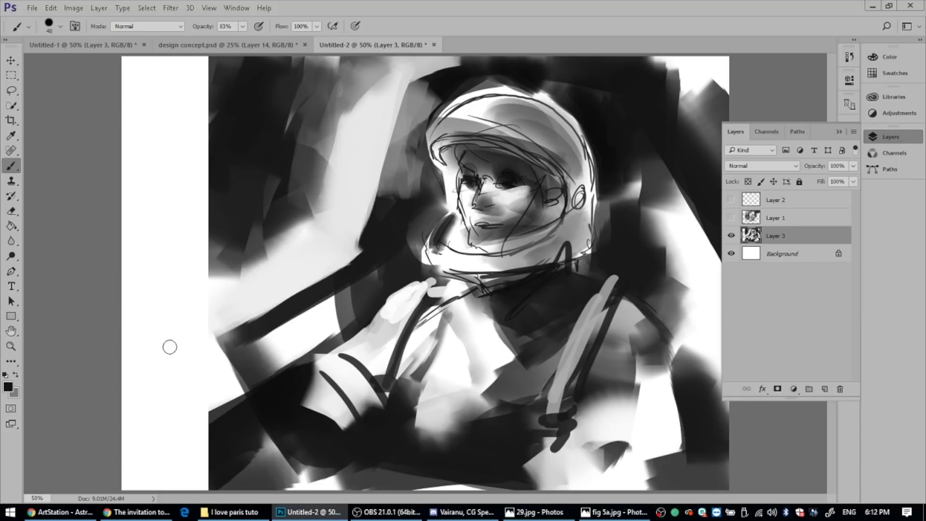
# Paint long dark diagonals at lower left and a dark frame line left of the helmet
pyautogui.moveTo(170, 347); pyautogui.dragTo(270, 295)
pyautogui.moveTo(203, 321); pyautogui.dragTo(325, 259)
pyautogui.moveTo(391, 98); pyautogui.dragTo(344, 259)
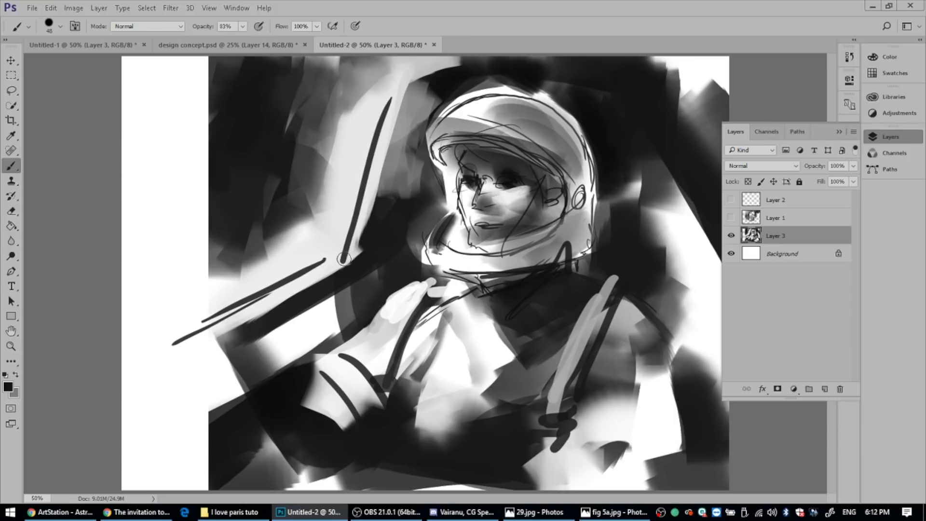
pyautogui.moveTo(434, 120)
pyautogui.mouseDown()
pyautogui.moveTo(455, 68)
pyautogui.moveTo(434, 68)
pyautogui.moveTo(451, 63)
pyautogui.moveTo(425, 80)
pyautogui.moveTo(461, 59)
pyautogui.moveTo(395, 89)
pyautogui.mouseUp()
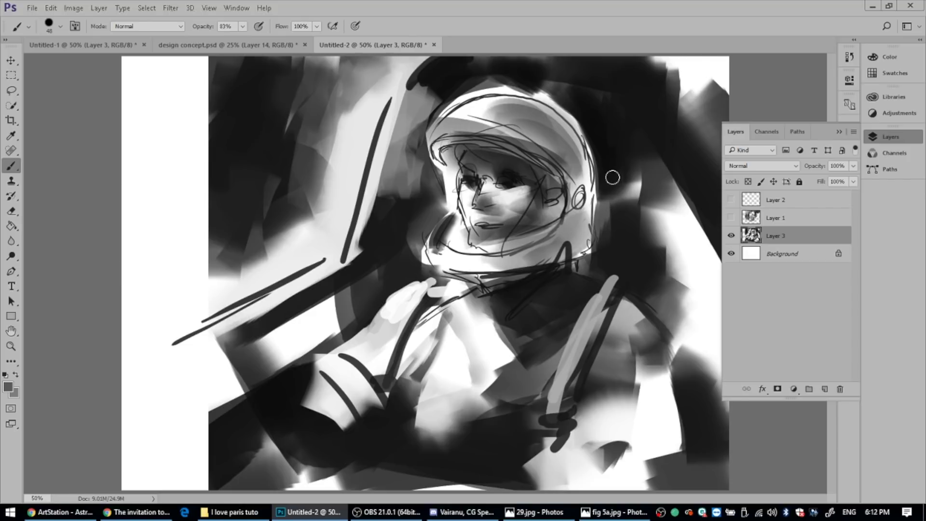
# Add dark-grey, black and light grey vertical strokes above and right of the helmet
pyautogui.keyDown('alt'); pyautogui.click(586, 110); pyautogui.keyUp('alt')
pyautogui.moveTo(586, 110)
pyautogui.mouseDown()
pyautogui.moveTo(610, 108)
pyautogui.moveTo(592, 109)
pyautogui.moveTo(611, 117)
pyautogui.moveTo(567, 98)
pyautogui.moveTo(604, 102)
pyautogui.moveTo(616, 121)
pyautogui.mouseUp()
pyautogui.keyDown('alt'); pyautogui.click(627, 200); pyautogui.keyUp('alt')
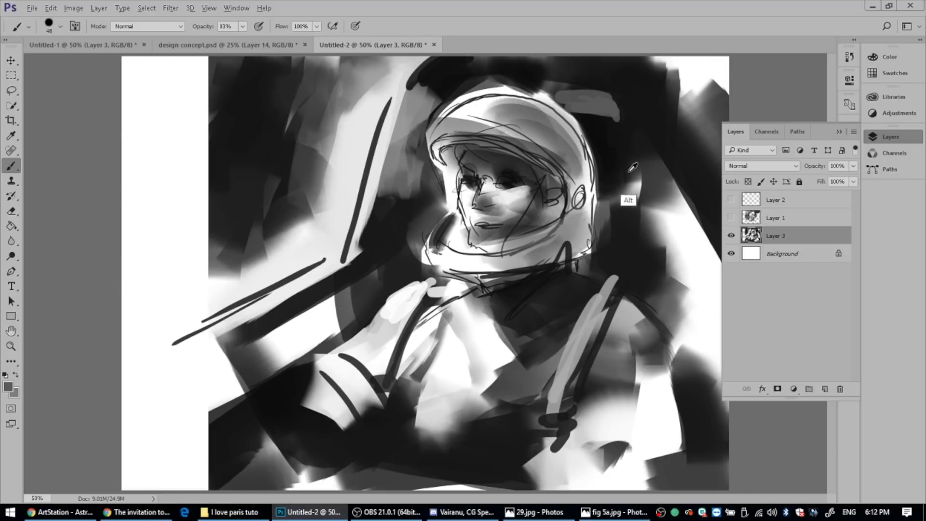
pyautogui.moveTo(627, 200)
pyautogui.mouseDown()
pyautogui.moveTo(612, 172)
pyautogui.moveTo(629, 212)
pyautogui.moveTo(628, 190)
pyautogui.mouseUp()
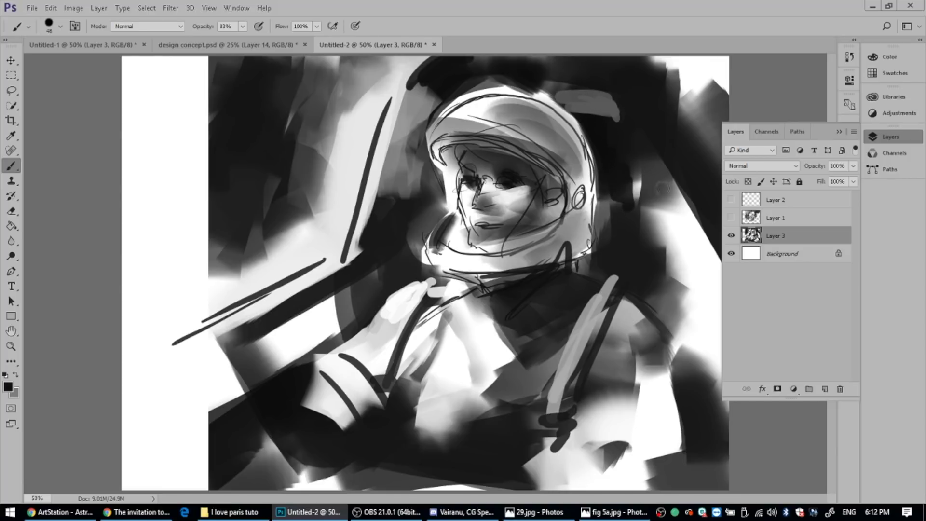
pyautogui.moveTo(668, 167)
pyautogui.mouseDown()
pyautogui.moveTo(678, 205)
pyautogui.moveTo(662, 226)
pyautogui.moveTo(658, 207)
pyautogui.moveTo(656, 231)
pyautogui.moveTo(657, 219)
pyautogui.mouseUp()
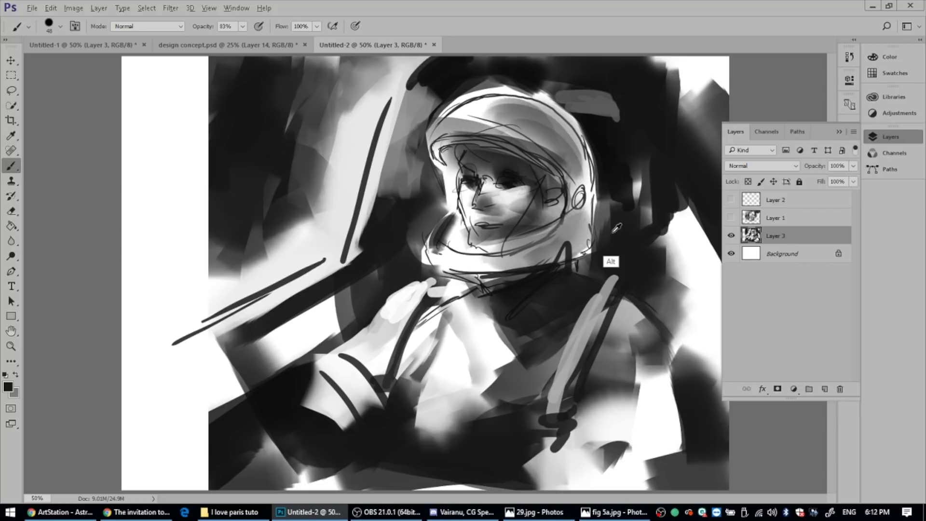
pyautogui.keyDown('alt'); pyautogui.click(612, 258); pyautogui.keyUp('alt')
pyautogui.moveTo(645, 227); pyautogui.dragTo(641, 188)
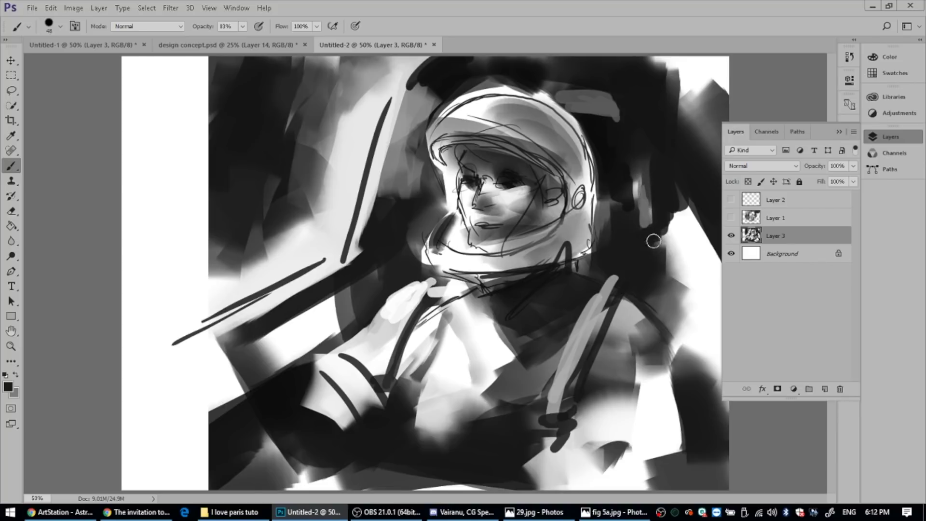
# Darken the right strap, the left strap below the collar, and the light patch beside it
pyautogui.keyDown('alt'); pyautogui.click(574, 306); pyautogui.keyUp('alt')
pyautogui.moveTo(617, 279); pyautogui.dragTo(575, 355)
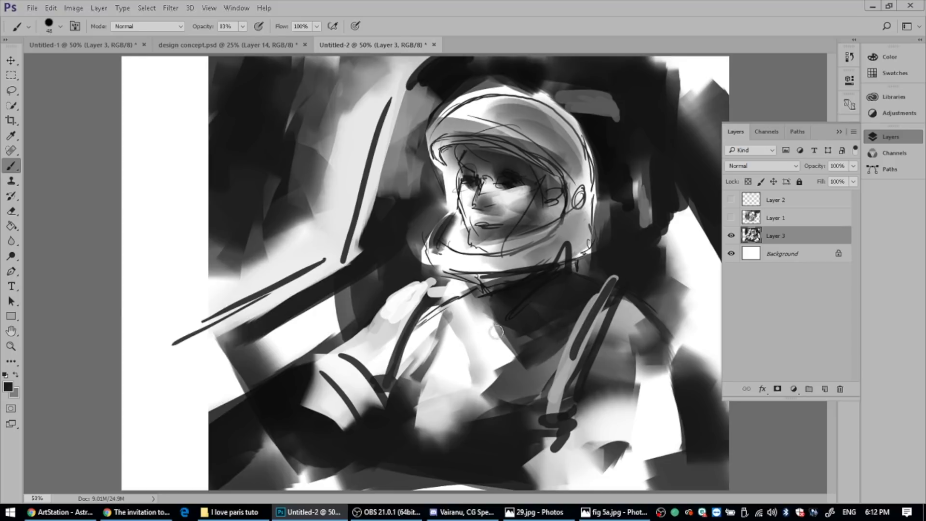
pyautogui.moveTo(417, 285); pyautogui.dragTo(391, 379)
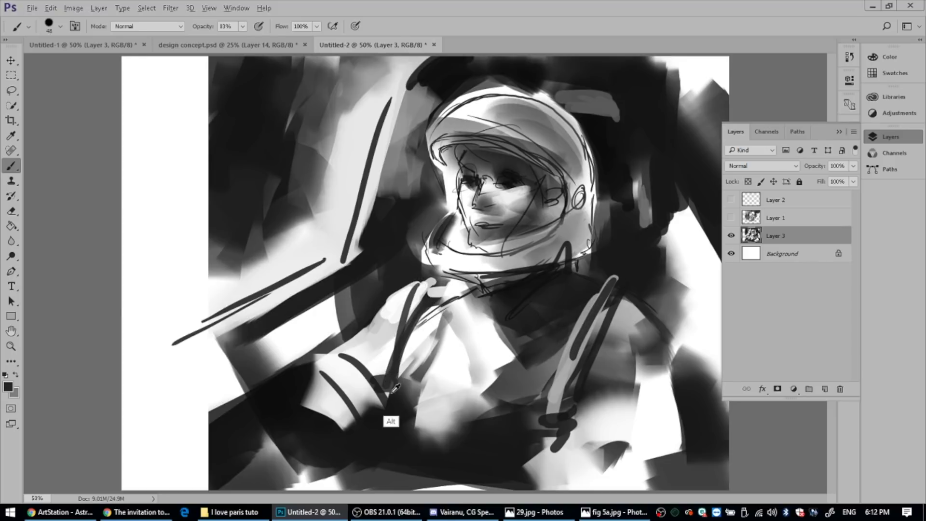
pyautogui.moveTo(375, 323); pyautogui.dragTo(383, 382)
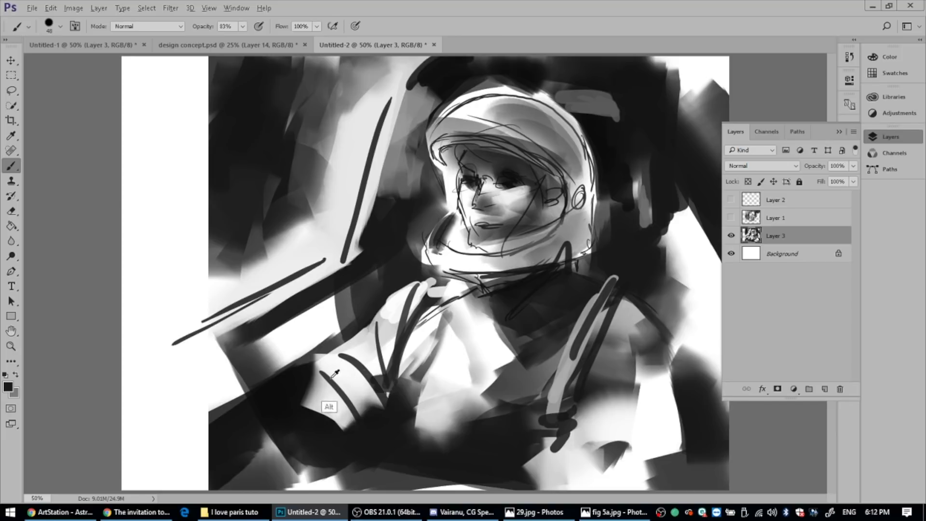
pyautogui.keyDown('alt'); pyautogui.click(305, 386); pyautogui.keyUp('alt')
pyautogui.keyDown('alt'); pyautogui.click(304, 387); pyautogui.keyUp('alt')
pyautogui.moveTo(304, 387)
pyautogui.mouseDown()
pyautogui.moveTo(302, 403)
pyautogui.moveTo(302, 389)
pyautogui.mouseUp()
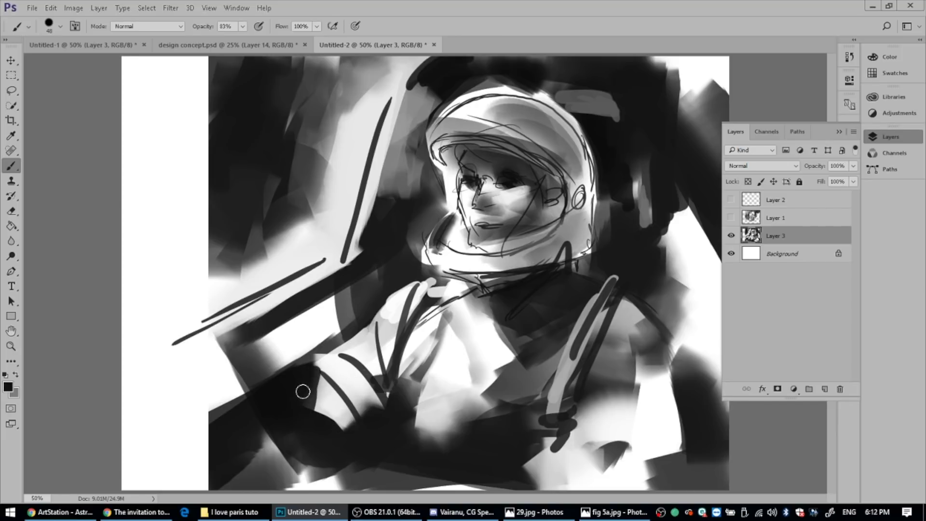
# Paint a mid-grey strap edge and dark strokes across the lower strap and right strap edge
pyautogui.keyDown('alt'); pyautogui.click(312, 391); pyautogui.keyUp('alt')
pyautogui.moveTo(316, 357); pyautogui.dragTo(311, 417)
pyautogui.keyDown('alt'); pyautogui.click(522, 425); pyautogui.keyUp('alt')
pyautogui.moveTo(531, 441); pyautogui.dragTo(685, 441)
pyautogui.moveTo(562, 424)
pyautogui.mouseDown()
pyautogui.moveTo(648, 409)
pyautogui.moveTo(671, 443)
pyautogui.mouseUp()
pyautogui.moveTo(683, 376); pyautogui.dragTo(682, 477)
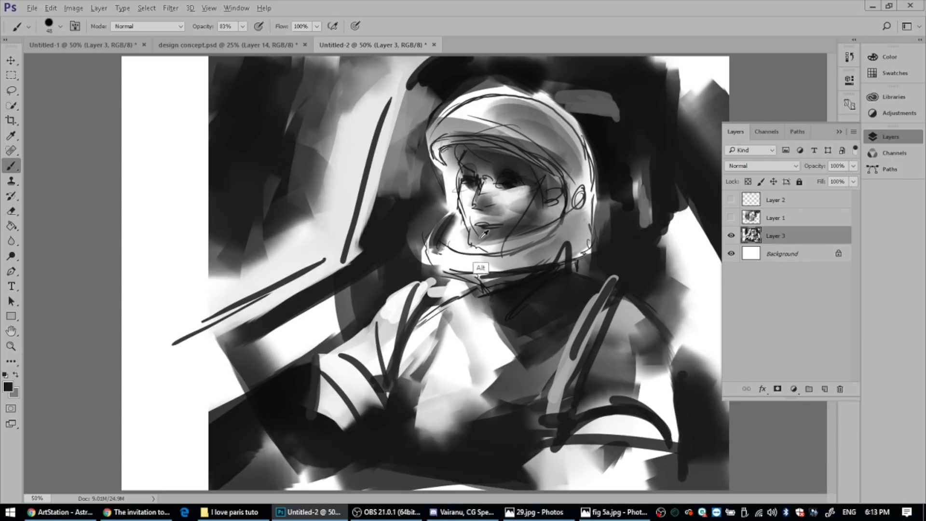
# Shade a dark band across the visor top, a nostril, and the helmet rim and chin shadow
pyautogui.moveTo(500, 158)
pyautogui.mouseDown()
pyautogui.moveTo(469, 154)
pyautogui.moveTo(520, 167)
pyautogui.moveTo(464, 150)
pyautogui.moveTo(534, 180)
pyautogui.moveTo(457, 142)
pyautogui.moveTo(535, 178)
pyautogui.mouseUp()
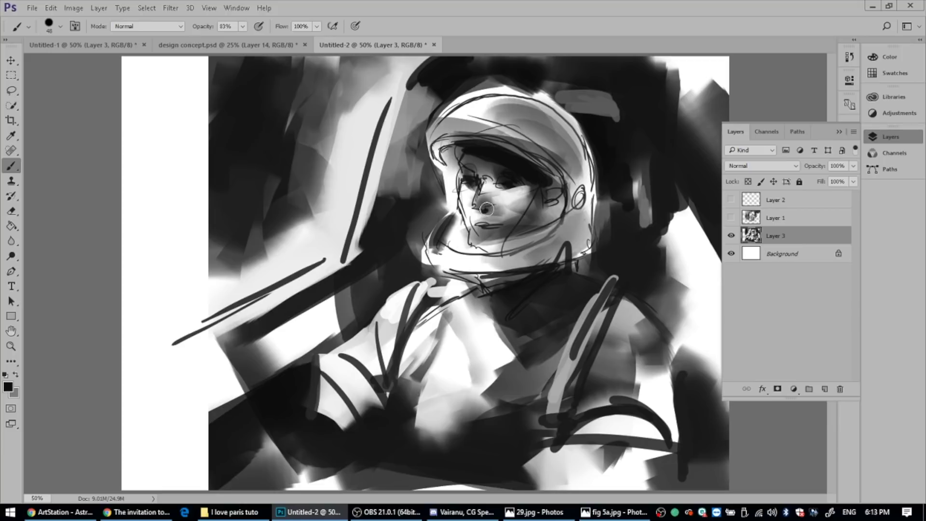
pyautogui.moveTo(487, 210); pyautogui.dragTo(492, 207)
pyautogui.keyDown('alt'); pyautogui.click(499, 220); pyautogui.keyUp('alt')
pyautogui.press('d')
pyautogui.moveTo(452, 221)
pyautogui.mouseDown()
pyautogui.moveTo(439, 251)
pyautogui.moveTo(459, 255)
pyautogui.moveTo(540, 239)
pyautogui.mouseUp()
pyautogui.moveTo(440, 294)
pyautogui.mouseDown()
pyautogui.moveTo(418, 357)
pyautogui.moveTo(478, 309)
pyautogui.moveTo(465, 323)
pyautogui.moveTo(497, 328)
pyautogui.moveTo(521, 316)
pyautogui.mouseUp()
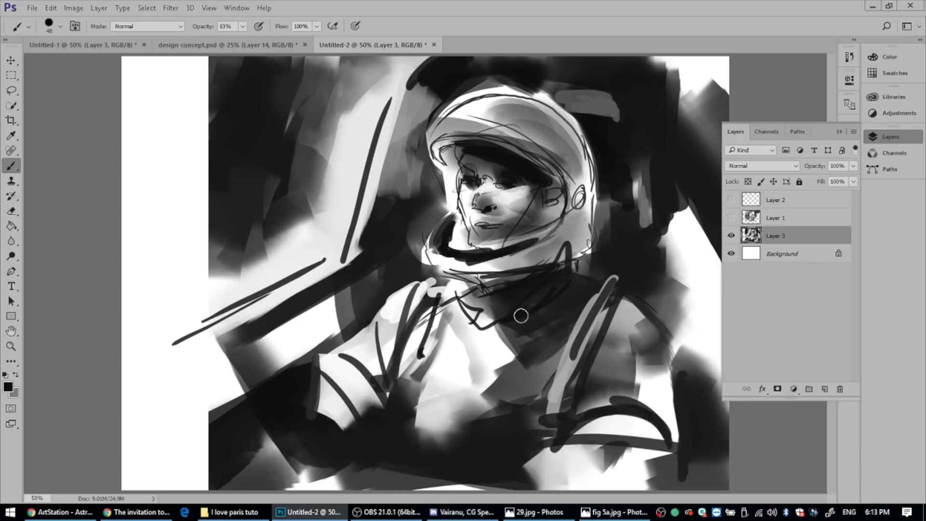
# Sketch dark horizontal collar and chest lines, then extend the dark background past the left edge
pyautogui.moveTo(480, 355)
pyautogui.mouseDown()
pyautogui.moveTo(488, 317)
pyautogui.moveTo(479, 357)
pyautogui.mouseUp()
pyautogui.moveTo(450, 358); pyautogui.dragTo(475, 357)
pyautogui.moveTo(425, 368); pyautogui.dragTo(500, 361)
pyautogui.moveTo(407, 378); pyautogui.dragTo(513, 378)
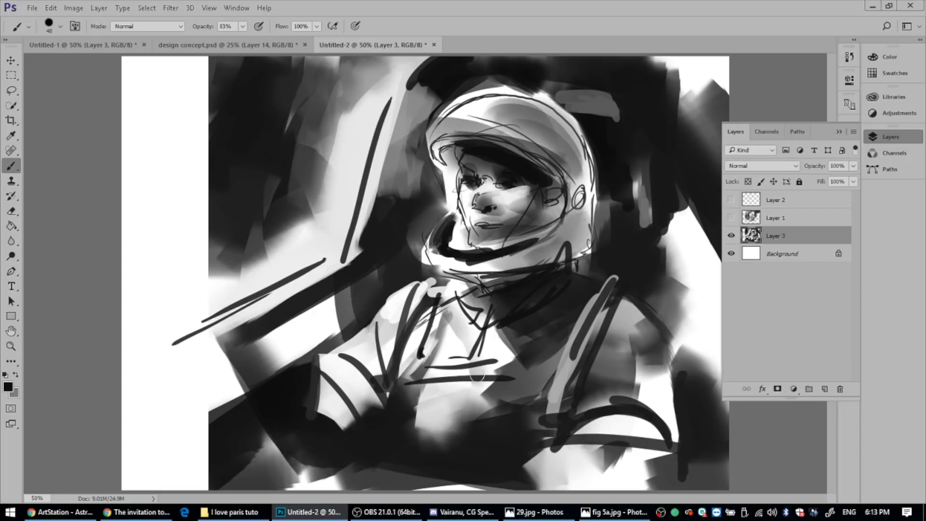
pyautogui.moveTo(432, 387); pyautogui.dragTo(494, 386)
pyautogui.moveTo(402, 392); pyautogui.dragTo(523, 413)
pyautogui.press('alt')
pyautogui.moveTo(471, 359); pyautogui.dragTo(432, 453)
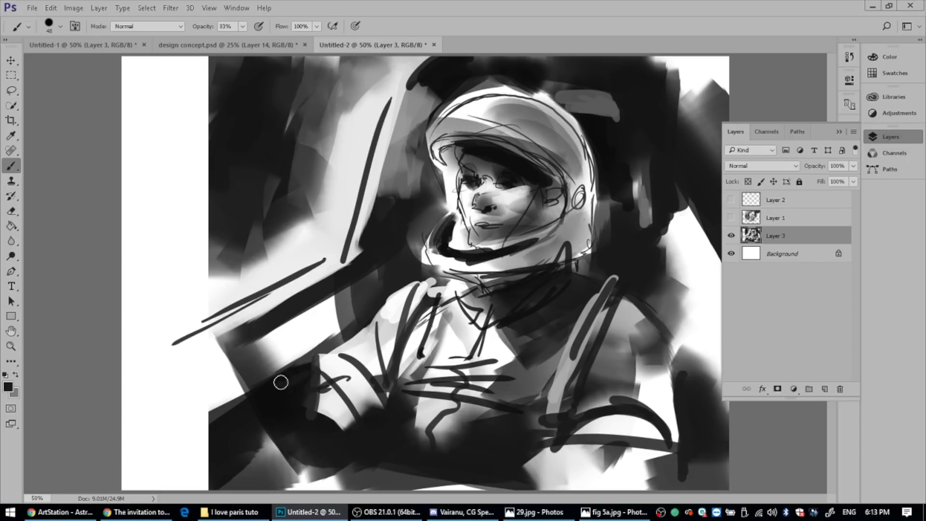
pyautogui.moveTo(234, 252)
pyautogui.mouseDown()
pyautogui.moveTo(209, 129)
pyautogui.moveTo(242, 128)
pyautogui.moveTo(155, 145)
pyautogui.moveTo(230, 93)
pyautogui.moveTo(159, 126)
pyautogui.mouseUp()
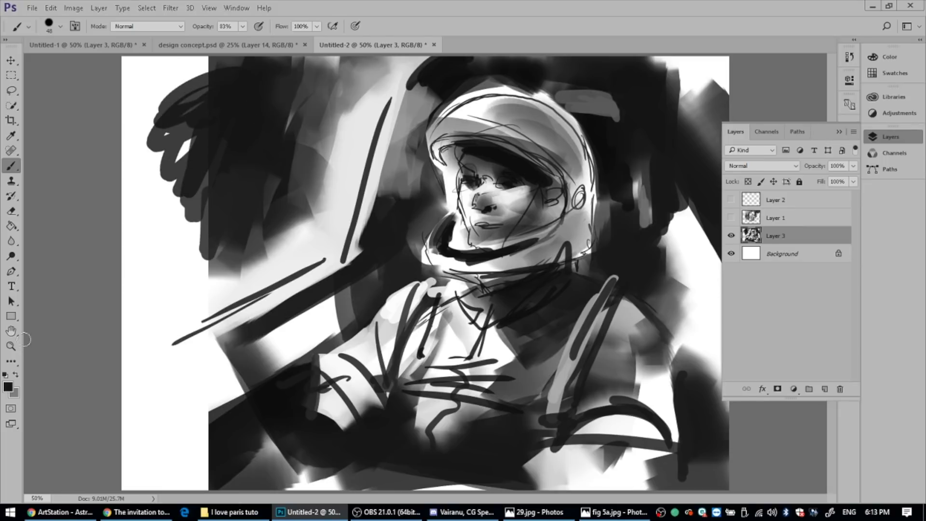
pyautogui.click(13, 331)
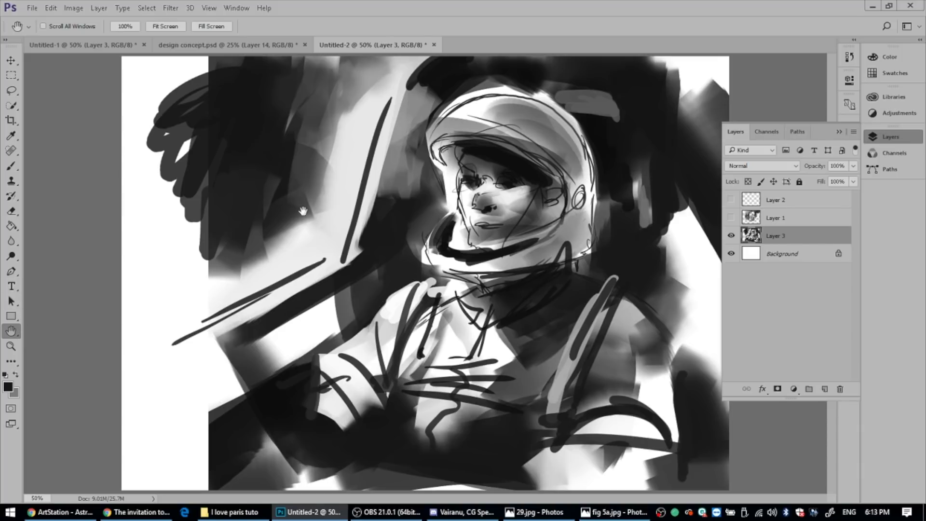
# Select the textured 90 brush preset and set its size to 117 px
pyautogui.click(16, 164)
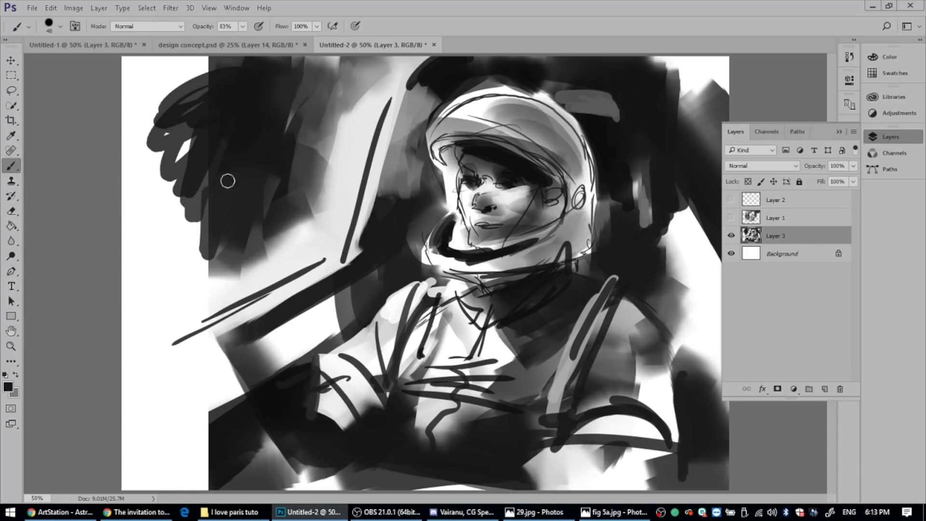
pyautogui.rightClick(230, 184)
pyautogui.click(448, 362)
pyautogui.moveTo(317, 219); pyautogui.dragTo(324, 220)
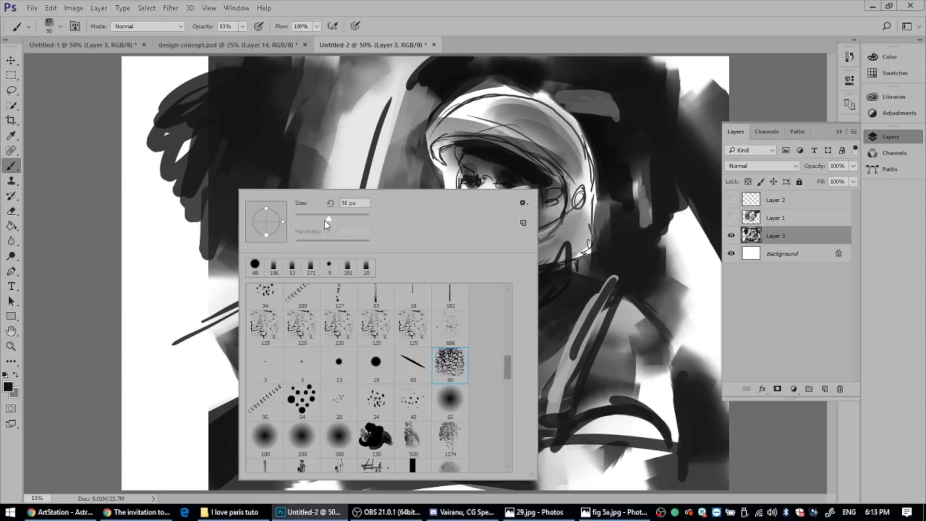
pyautogui.click(246, 153)
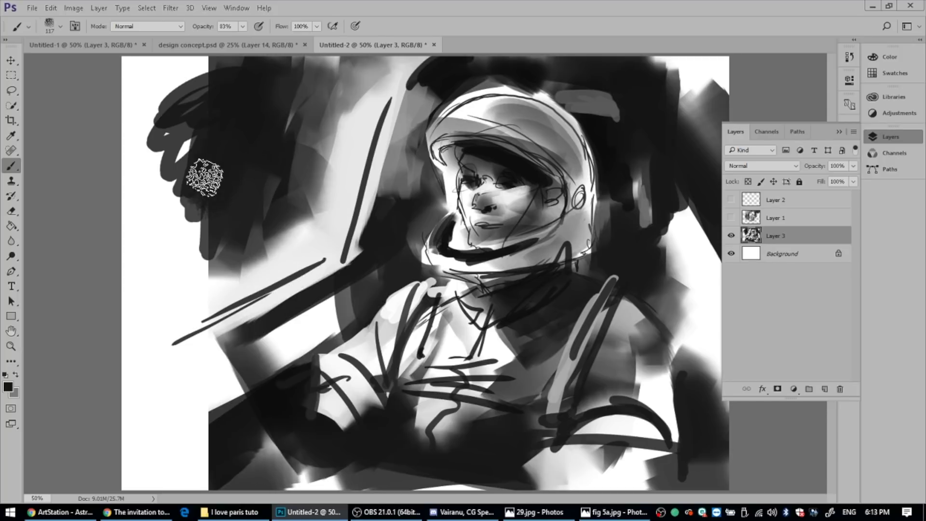
# Paint grainy dark texture over the white upper-left background, sampling greys from the painting
pyautogui.moveTo(204, 180)
pyautogui.mouseDown()
pyautogui.moveTo(188, 128)
pyautogui.moveTo(165, 145)
pyautogui.moveTo(148, 109)
pyautogui.moveTo(182, 91)
pyautogui.moveTo(174, 132)
pyautogui.moveTo(194, 214)
pyautogui.moveTo(140, 212)
pyautogui.moveTo(145, 248)
pyautogui.moveTo(197, 252)
pyautogui.moveTo(179, 196)
pyautogui.moveTo(140, 141)
pyautogui.moveTo(257, 263)
pyautogui.mouseUp()
pyautogui.keyDown('alt'); pyautogui.click(228, 264); pyautogui.keyUp('alt')
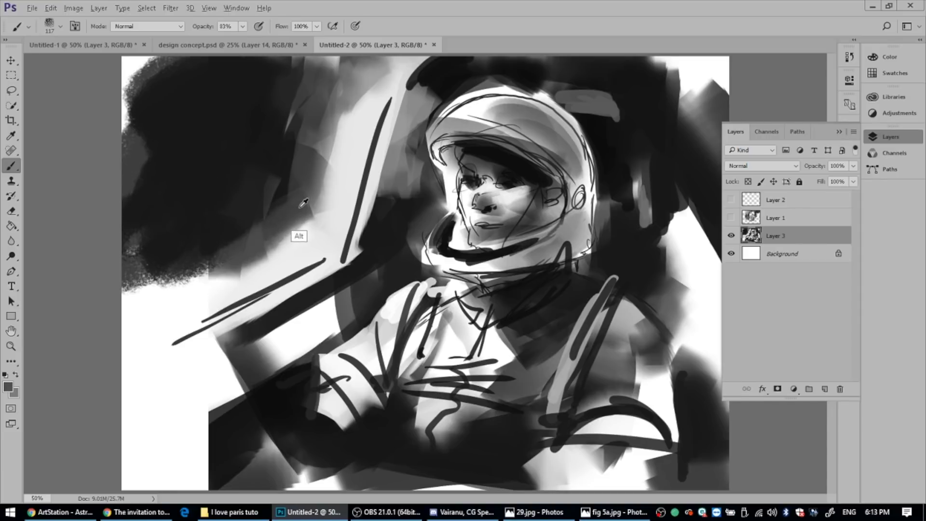
pyautogui.moveTo(198, 264)
pyautogui.mouseDown()
pyautogui.moveTo(243, 256)
pyautogui.moveTo(229, 253)
pyautogui.mouseUp()
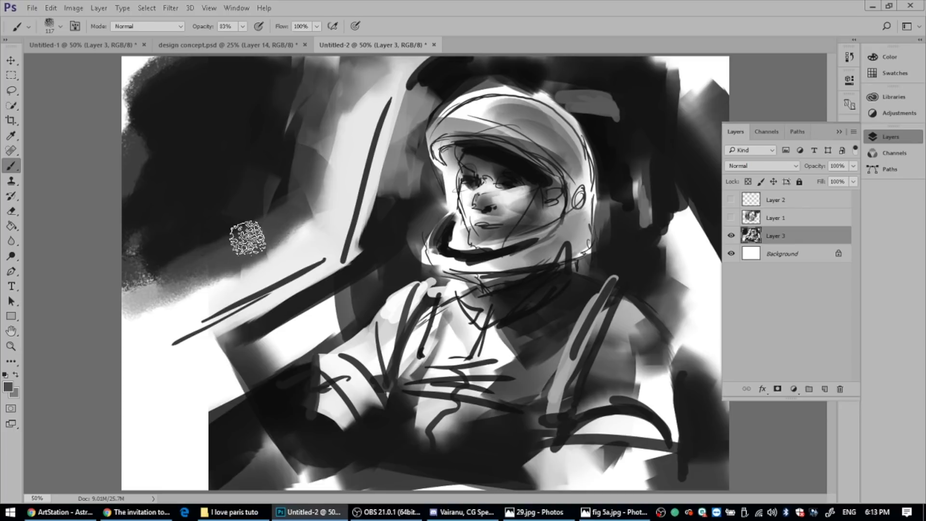
pyautogui.keyDown('alt'); pyautogui.click(161, 296); pyautogui.keyUp('alt')
pyautogui.keyDown('alt'); pyautogui.click(450, 71); pyautogui.keyUp('alt')
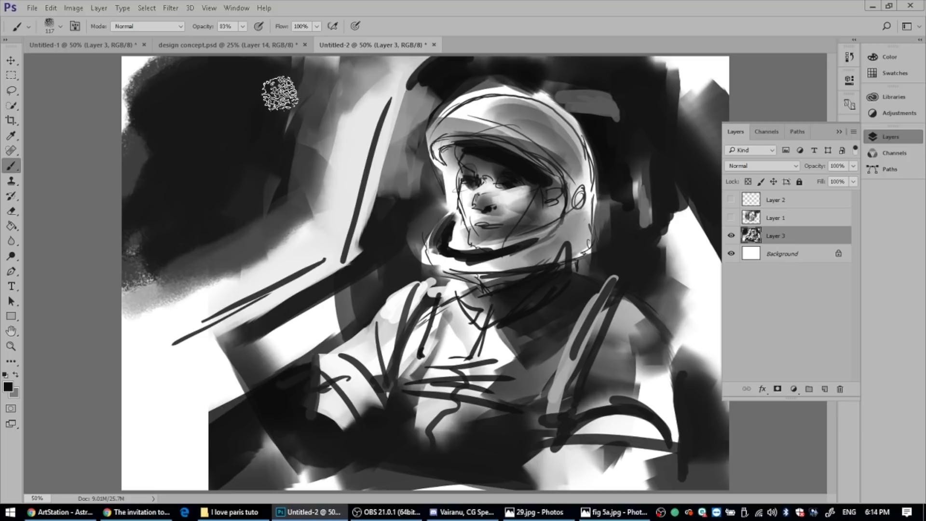
pyautogui.moveTo(158, 154)
pyautogui.mouseDown()
pyautogui.moveTo(140, 118)
pyautogui.moveTo(165, 73)
pyautogui.moveTo(149, 110)
pyautogui.mouseUp()
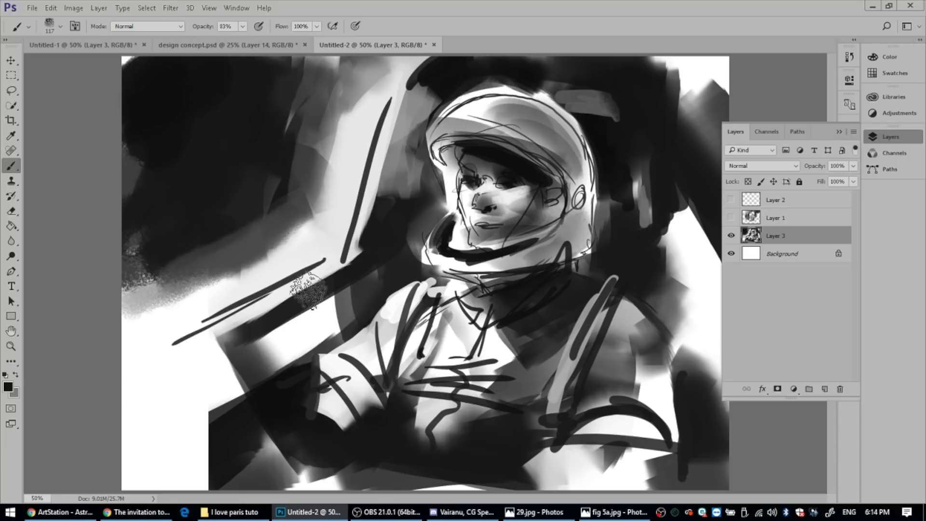
pyautogui.press('alt')
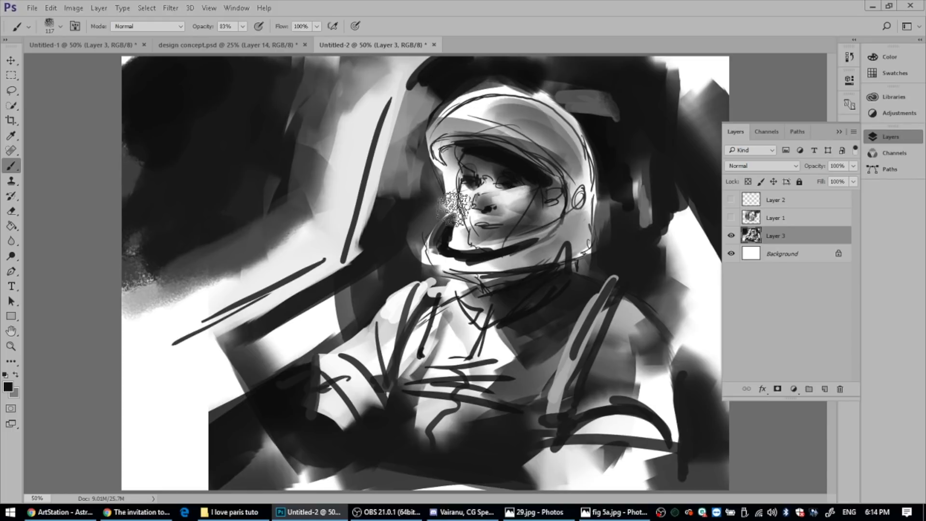
pyautogui.rightClick(477, 207)
# With a hard round 19 px brush, darken the visor's left inner edge and brighten its lower edge with white
pyautogui.click(613, 382)
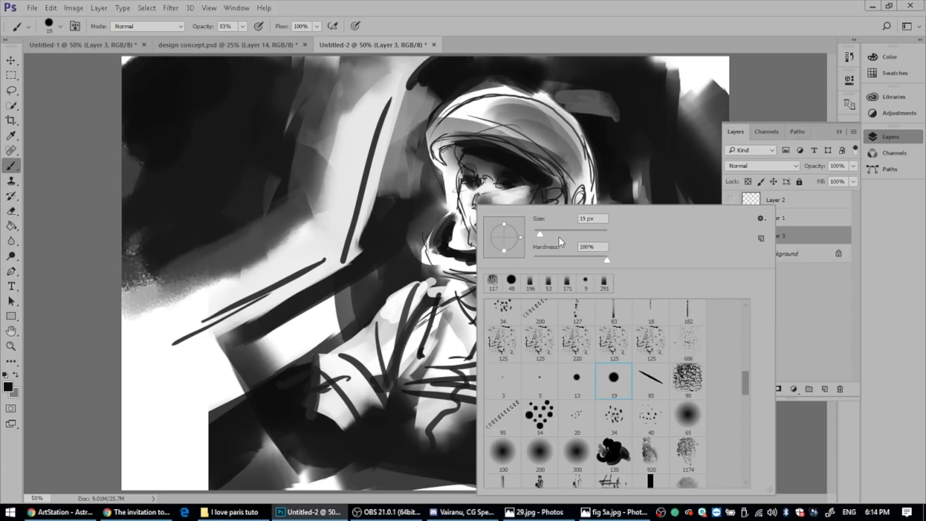
pyautogui.press('Return')
pyautogui.moveTo(458, 156)
pyautogui.mouseDown()
pyautogui.moveTo(440, 182)
pyautogui.moveTo(439, 217)
pyautogui.moveTo(447, 155)
pyautogui.mouseUp()
pyautogui.press('x')
pyautogui.moveTo(421, 212)
pyautogui.mouseDown()
pyautogui.moveTo(434, 252)
pyautogui.moveTo(427, 245)
pyautogui.moveTo(486, 247)
pyautogui.moveTo(442, 259)
pyautogui.moveTo(492, 261)
pyautogui.mouseUp()
pyautogui.keyDown('alt'); pyautogui.click(539, 254); pyautogui.keyUp('alt')
pyautogui.hotkey('ctrl', 'z')
pyautogui.press('x')
pyautogui.moveTo(431, 248)
pyautogui.mouseDown()
pyautogui.moveTo(525, 280)
pyautogui.moveTo(560, 247)
pyautogui.moveTo(503, 262)
pyautogui.moveTo(551, 265)
pyautogui.moveTo(514, 265)
pyautogui.moveTo(575, 245)
pyautogui.mouseUp()
pyautogui.keyDown('alt'); pyautogui.click(536, 287); pyautogui.keyUp('alt')
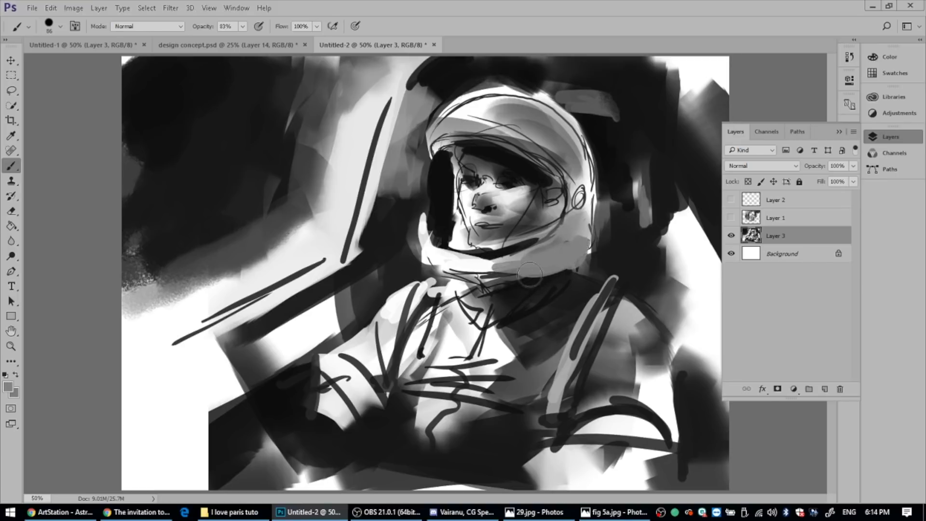
# Paint light grey strokes on the chest and lower-left arm, then darken the arm and hand area
pyautogui.press('x')
pyautogui.moveTo(483, 408); pyautogui.dragTo(441, 434)
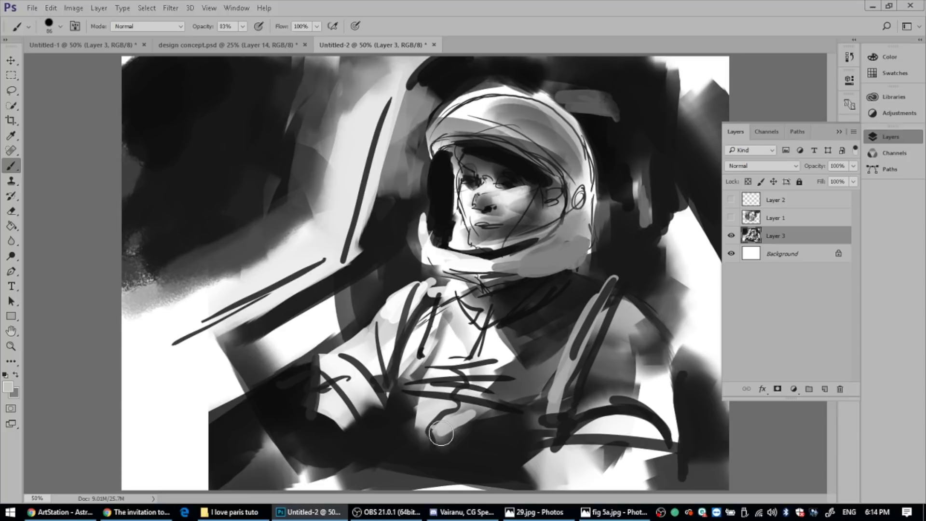
pyautogui.moveTo(496, 381)
pyautogui.mouseDown()
pyautogui.moveTo(475, 404)
pyautogui.moveTo(488, 402)
pyautogui.moveTo(475, 417)
pyautogui.moveTo(487, 423)
pyautogui.moveTo(465, 438)
pyautogui.moveTo(434, 432)
pyautogui.mouseUp()
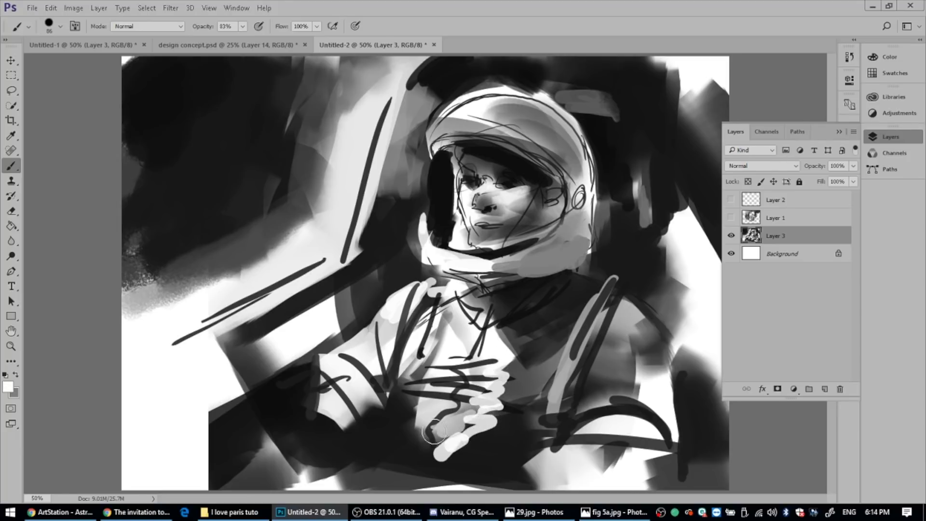
pyautogui.hotkey('ctrl', 'alt', 'z')
pyautogui.hotkey('ctrl', 'alt', 'z')
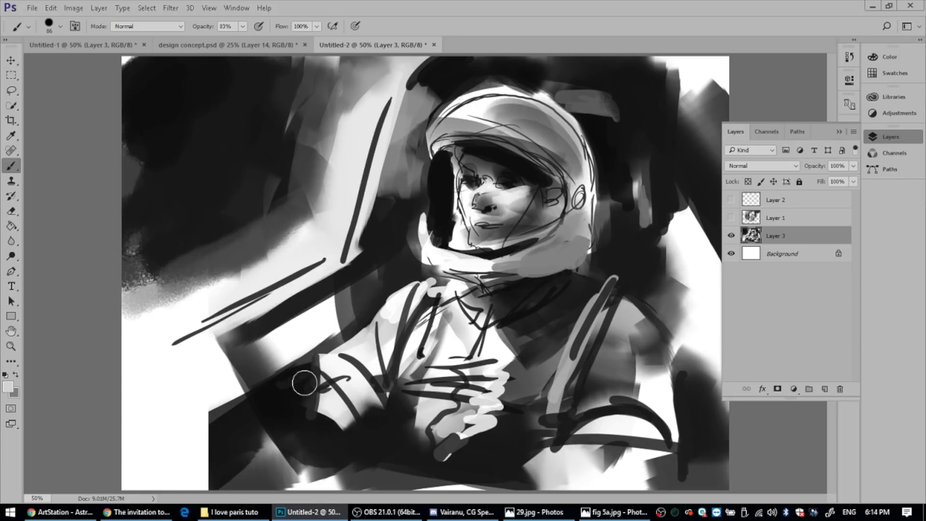
pyautogui.moveTo(301, 382); pyautogui.dragTo(320, 401)
pyautogui.moveTo(340, 415); pyautogui.dragTo(359, 444)
pyautogui.press('x')
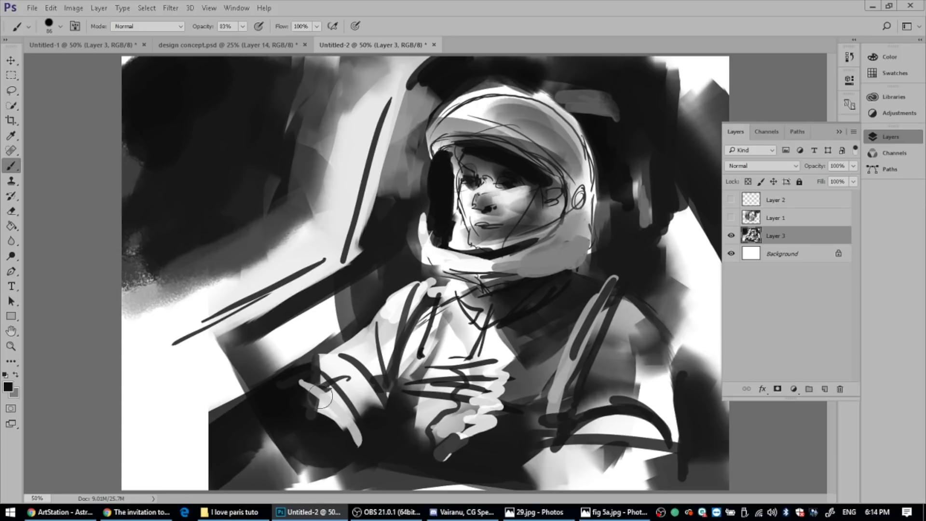
pyautogui.moveTo(322, 397)
pyautogui.mouseDown()
pyautogui.moveTo(366, 470)
pyautogui.moveTo(329, 468)
pyautogui.moveTo(280, 432)
pyautogui.moveTo(158, 448)
pyautogui.mouseUp()
# Dab white star dots and a short streak into the dark upper-left sky, then add dark chest marks
pyautogui.moveTo(179, 159)
pyautogui.mouseDown()
pyautogui.moveTo(244, 244)
pyautogui.moveTo(260, 251)
pyautogui.mouseUp()
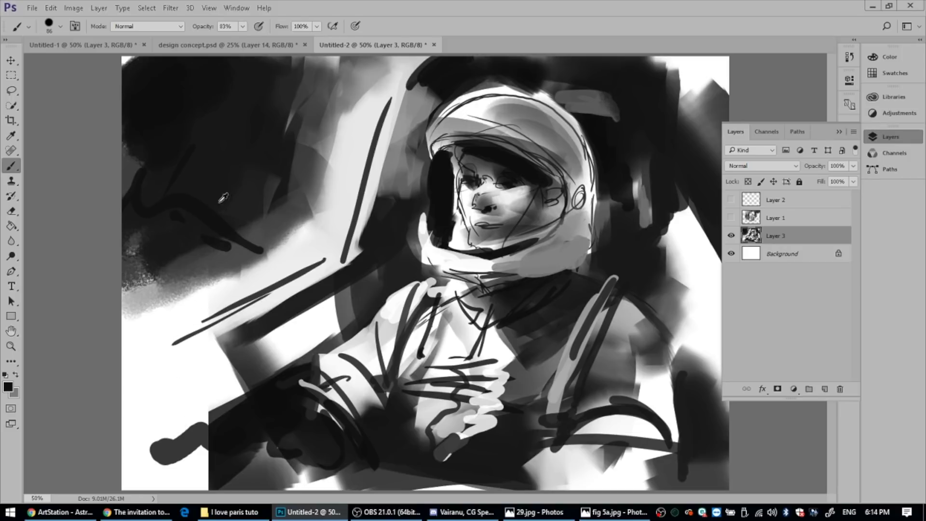
pyautogui.press('x')
pyautogui.moveTo(130, 155); pyautogui.dragTo(161, 149)
pyautogui.click(158, 139)
pyautogui.click(156, 117)
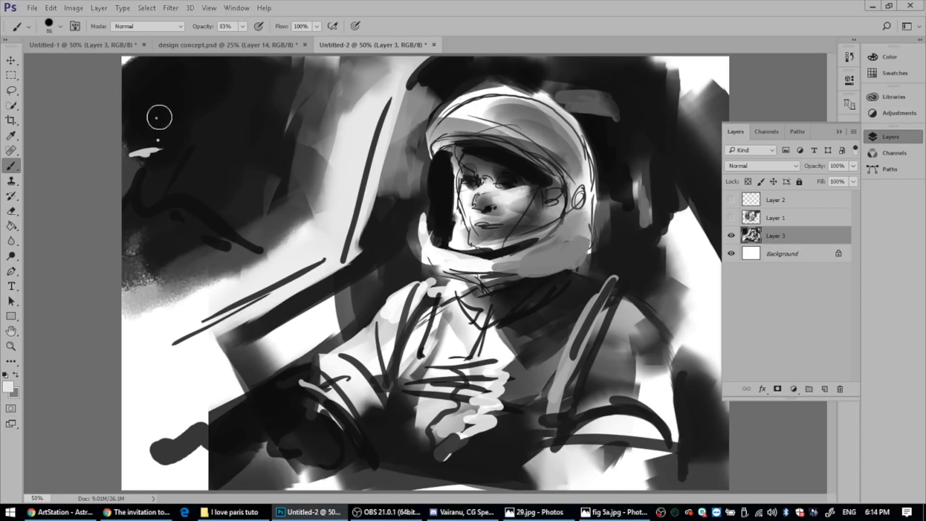
pyautogui.click(177, 116)
pyautogui.click(197, 87)
pyautogui.click(241, 106)
pyautogui.click(266, 98)
pyautogui.click(203, 191)
pyautogui.click(203, 196)
pyautogui.click(216, 205)
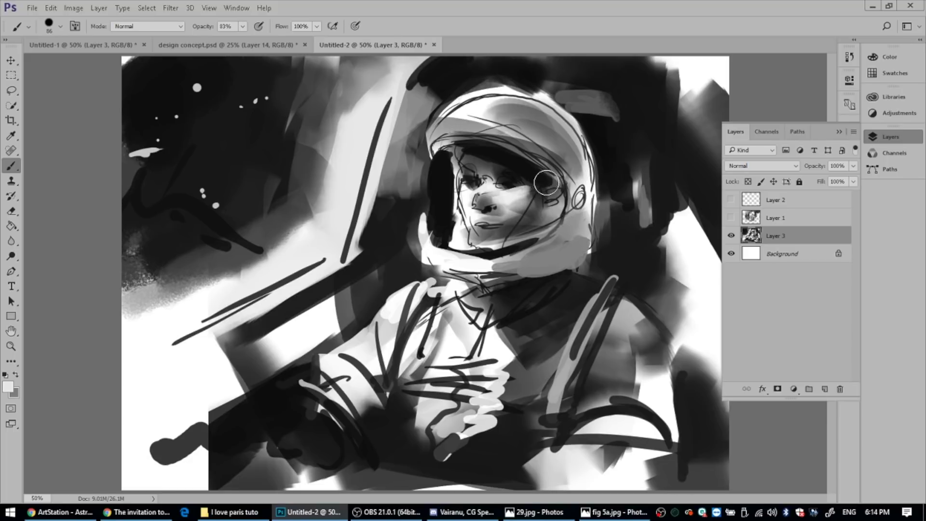
pyautogui.press('x')
pyautogui.moveTo(494, 334); pyautogui.dragTo(515, 321)
# Sample a light grey and brush light strokes across the astronaut's chest
pyautogui.keyDown('alt'); pyautogui.click(492, 335); pyautogui.keyUp('alt')
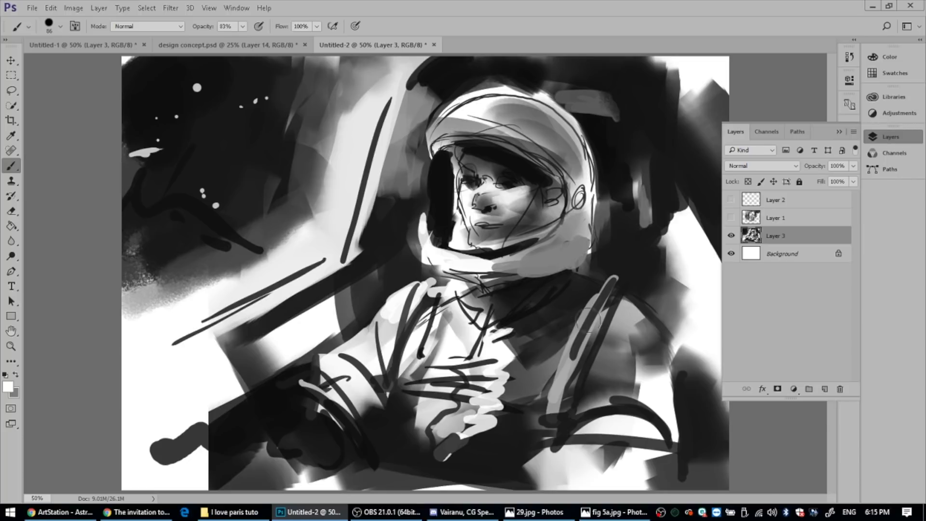
# Add dark strokes right of the helmet, darken the visor's left edge, and smooth the helmet top
pyautogui.press('x')
pyautogui.moveTo(672, 196)
pyautogui.mouseDown()
pyautogui.moveTo(672, 230)
pyautogui.moveTo(686, 227)
pyautogui.moveTo(667, 249)
pyautogui.moveTo(685, 255)
pyautogui.moveTo(697, 302)
pyautogui.mouseUp()
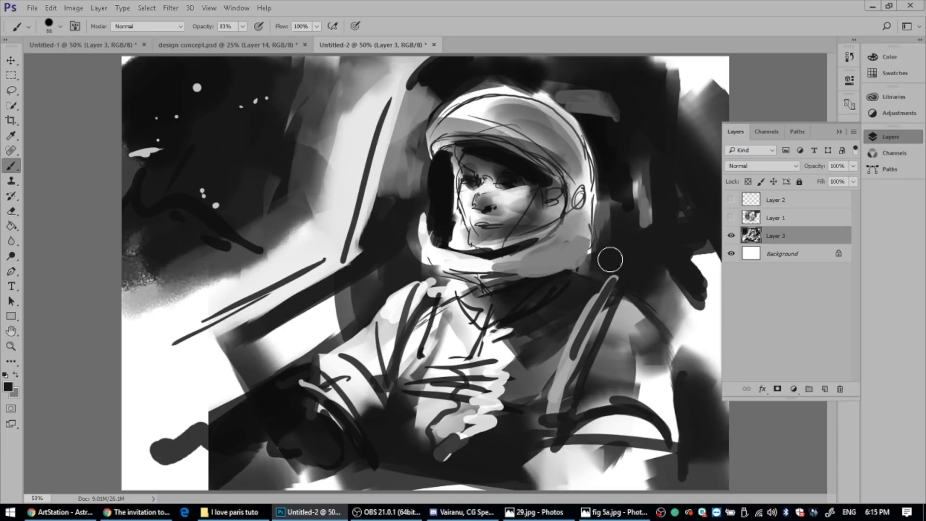
pyautogui.press('x')
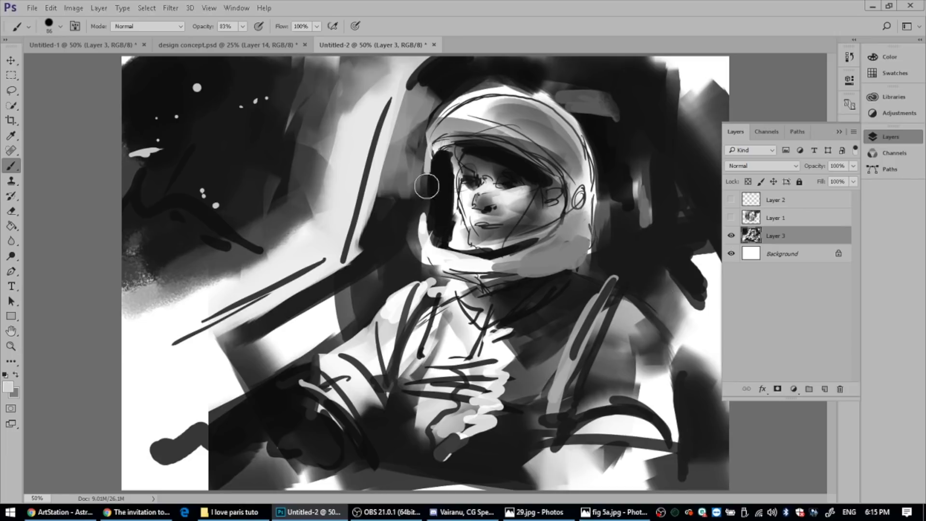
pyautogui.keyDown('alt'); pyautogui.click(443, 165); pyautogui.keyUp('alt')
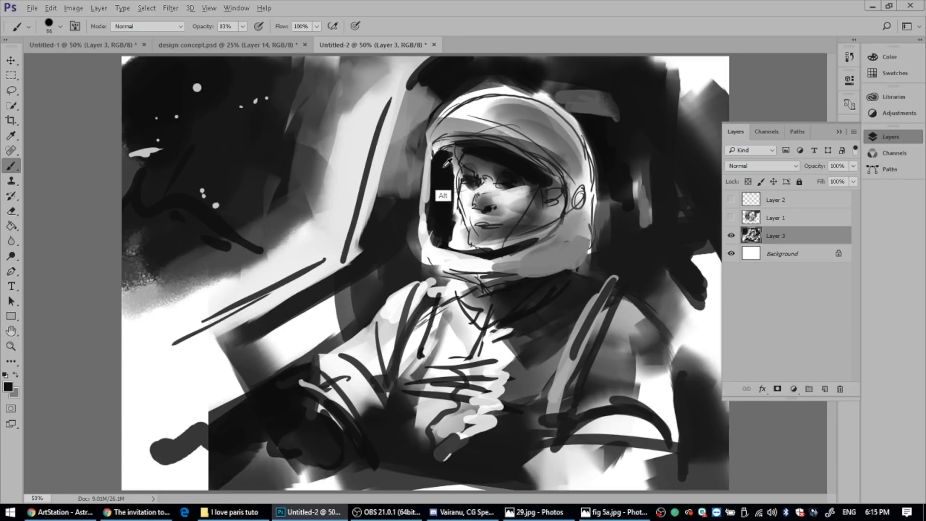
pyautogui.moveTo(438, 193); pyautogui.dragTo(439, 225)
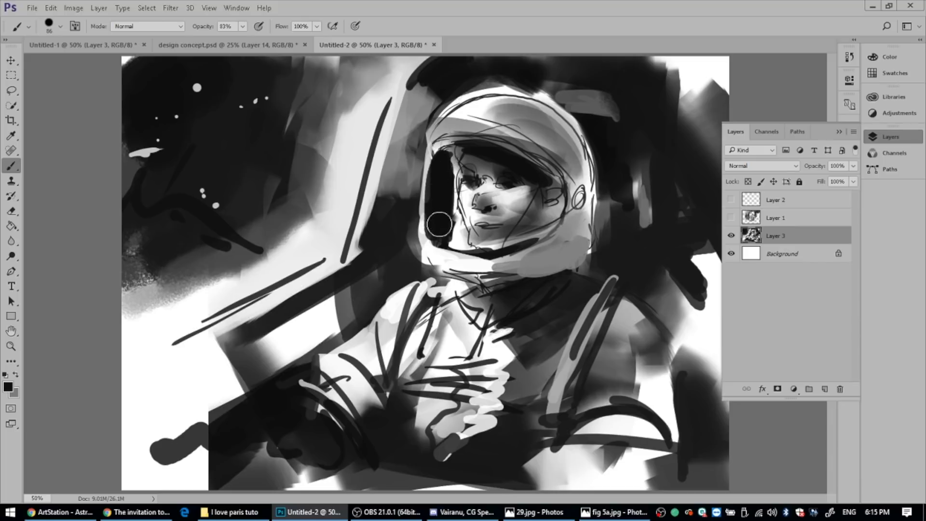
pyautogui.keyDown('alt'); pyautogui.click(484, 100); pyautogui.keyUp('alt')
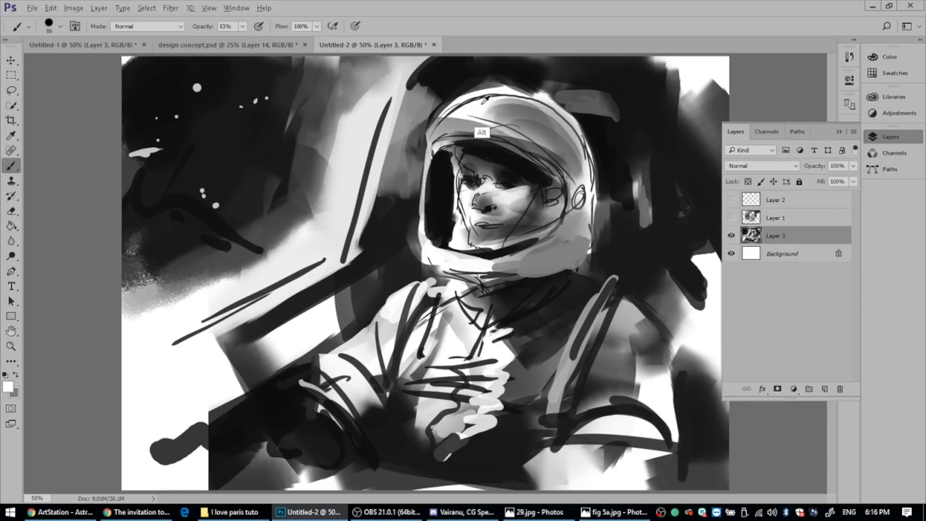
pyautogui.moveTo(486, 99)
pyautogui.mouseDown()
pyautogui.moveTo(457, 111)
pyautogui.moveTo(494, 98)
pyautogui.moveTo(450, 117)
pyautogui.moveTo(513, 94)
pyautogui.moveTo(450, 107)
pyautogui.moveTo(476, 102)
pyautogui.moveTo(535, 99)
pyautogui.moveTo(470, 100)
pyautogui.moveTo(462, 87)
pyautogui.moveTo(431, 110)
pyautogui.moveTo(479, 84)
pyautogui.moveTo(497, 99)
pyautogui.mouseUp()
pyautogui.keyDown('alt'); pyautogui.click(424, 89); pyautogui.keyUp('alt')
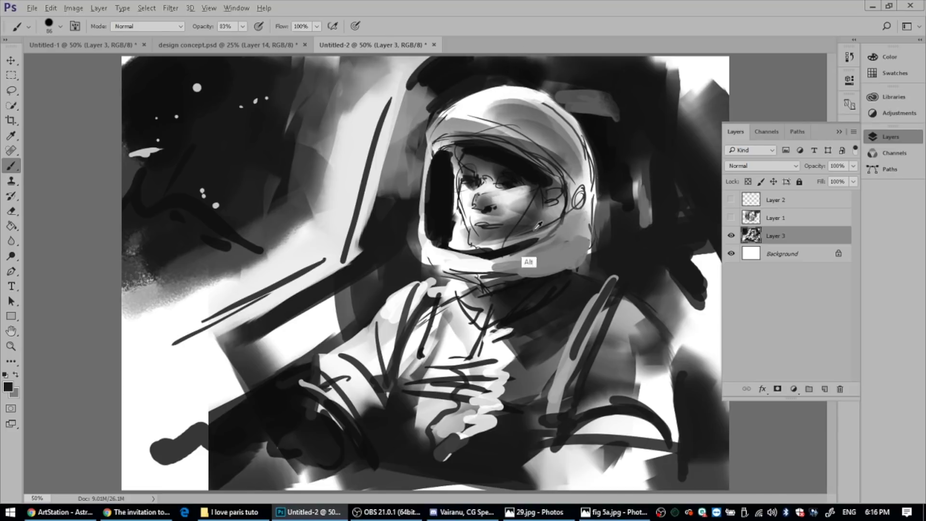
# Shade the cheekbone and paint dark strokes at the collar, right shoulder and lower-left suit
pyautogui.moveTo(527, 212)
pyautogui.mouseDown()
pyautogui.moveTo(501, 189)
pyautogui.moveTo(526, 198)
pyautogui.mouseUp()
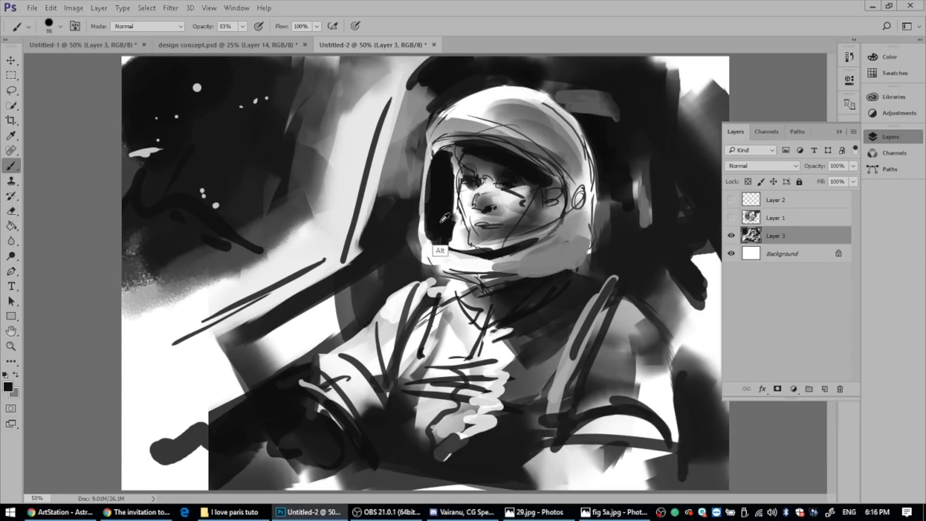
pyautogui.moveTo(417, 280)
pyautogui.mouseDown()
pyautogui.moveTo(414, 301)
pyautogui.moveTo(391, 310)
pyautogui.moveTo(413, 289)
pyautogui.moveTo(393, 343)
pyautogui.mouseUp()
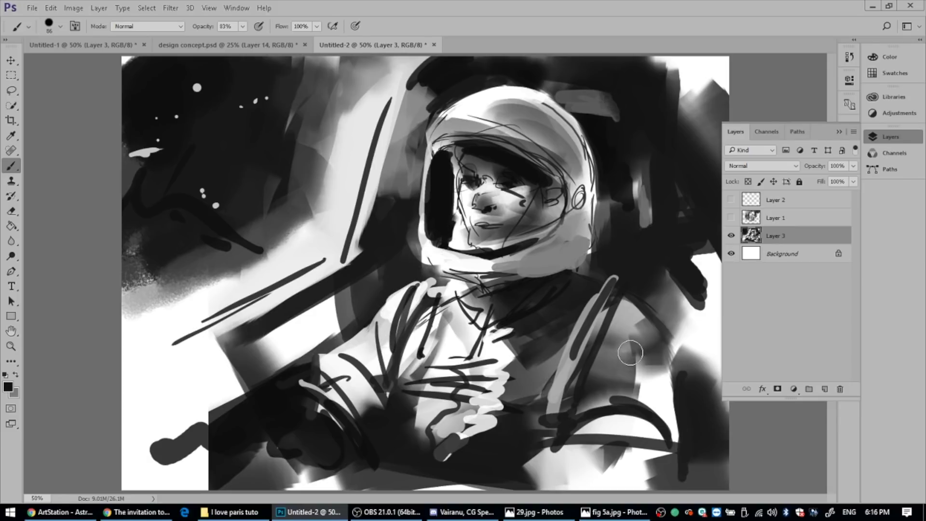
pyautogui.moveTo(651, 318)
pyautogui.mouseDown()
pyautogui.moveTo(586, 386)
pyautogui.moveTo(610, 374)
pyautogui.mouseUp()
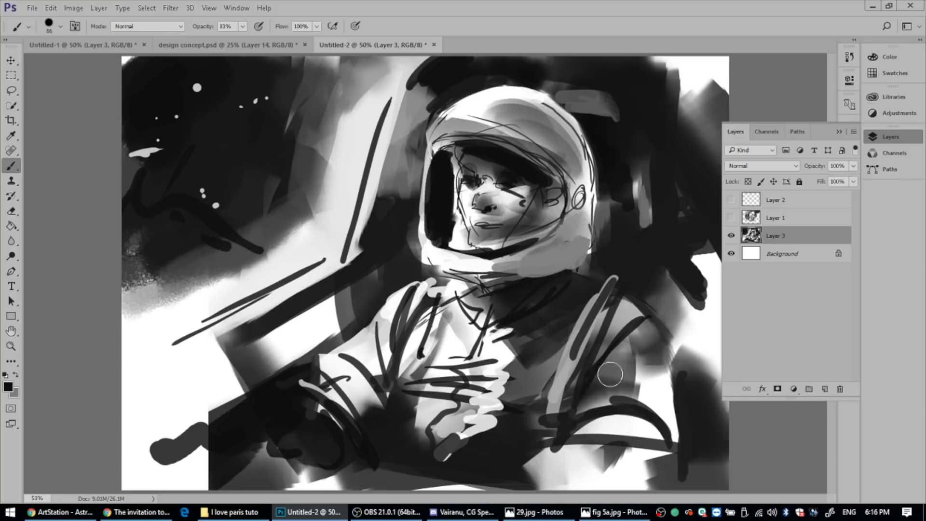
pyautogui.moveTo(659, 340)
pyautogui.mouseDown()
pyautogui.moveTo(638, 356)
pyautogui.moveTo(651, 401)
pyautogui.mouseUp()
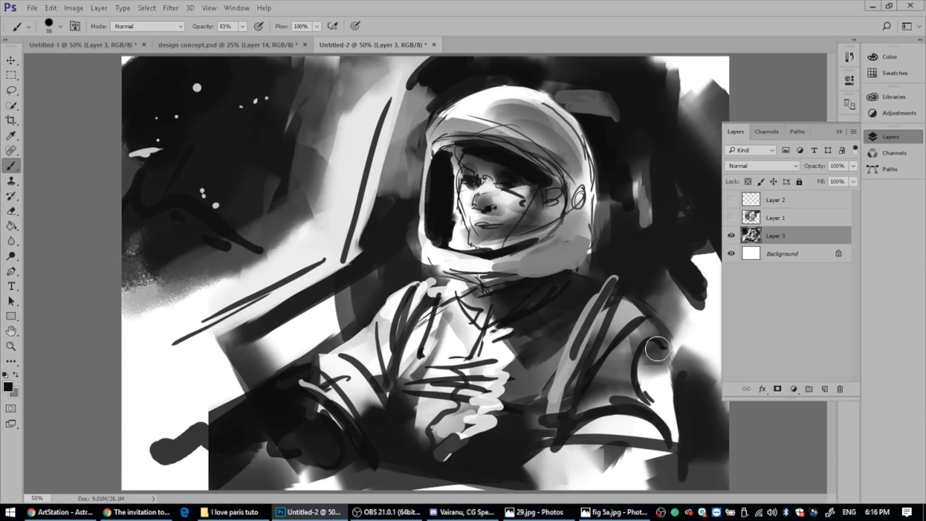
pyautogui.moveTo(658, 348); pyautogui.dragTo(661, 407)
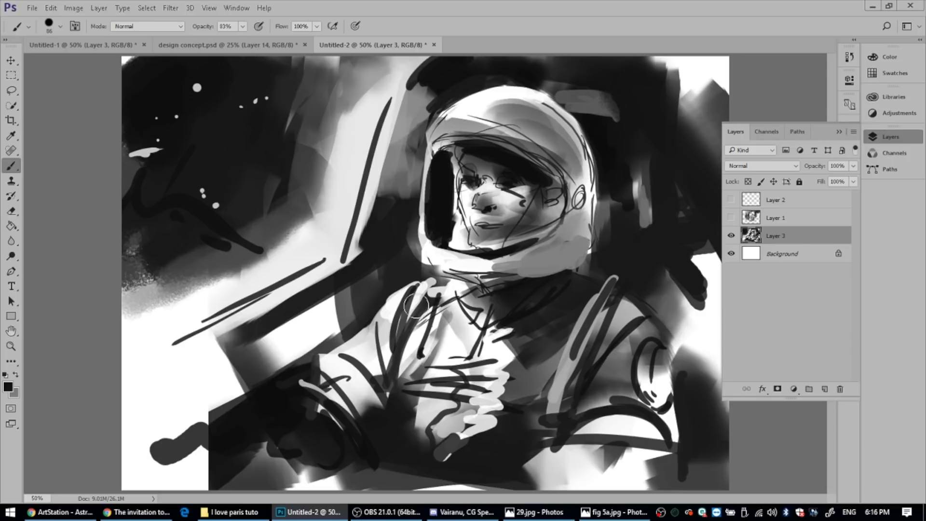
pyautogui.press('alt')
pyautogui.moveTo(338, 386); pyautogui.dragTo(372, 415)
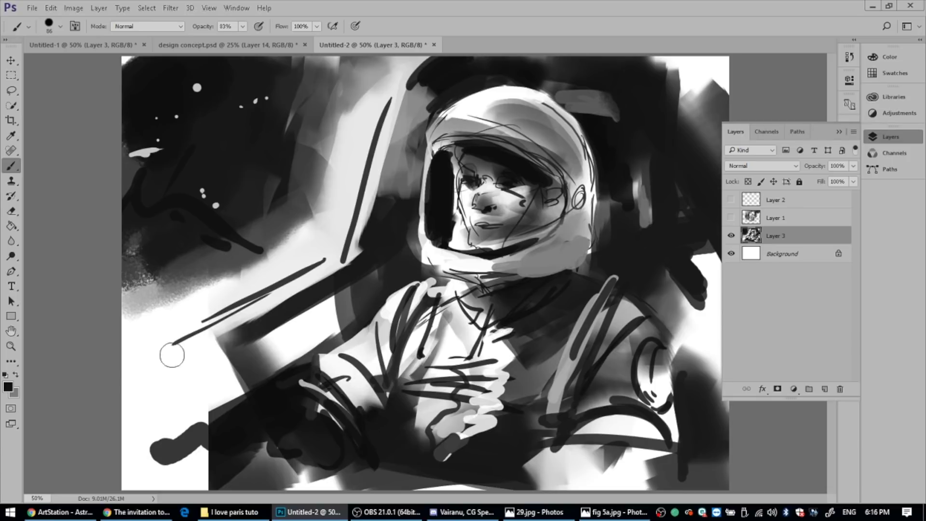
pyautogui.click(9, 387)
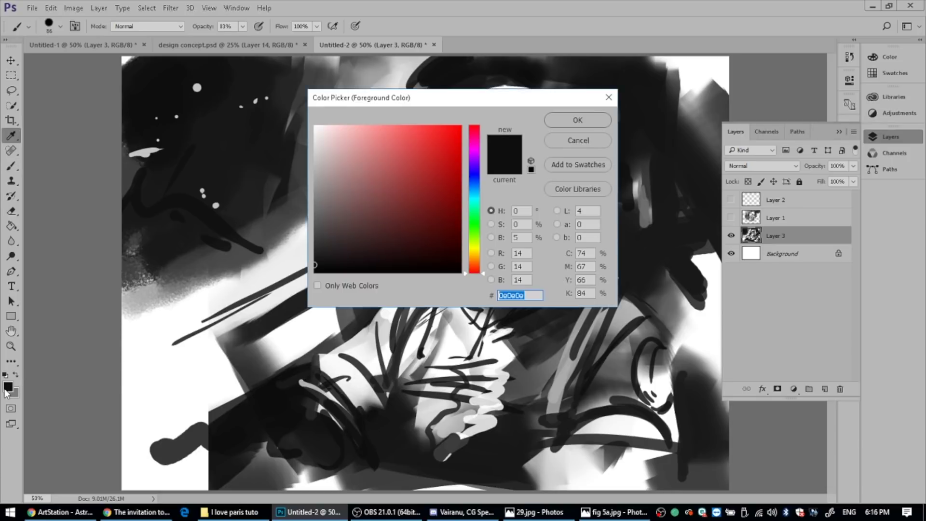
# Confirm black and add dark strokes on the lower-left suit and right shoulder
pyautogui.click(579, 120)
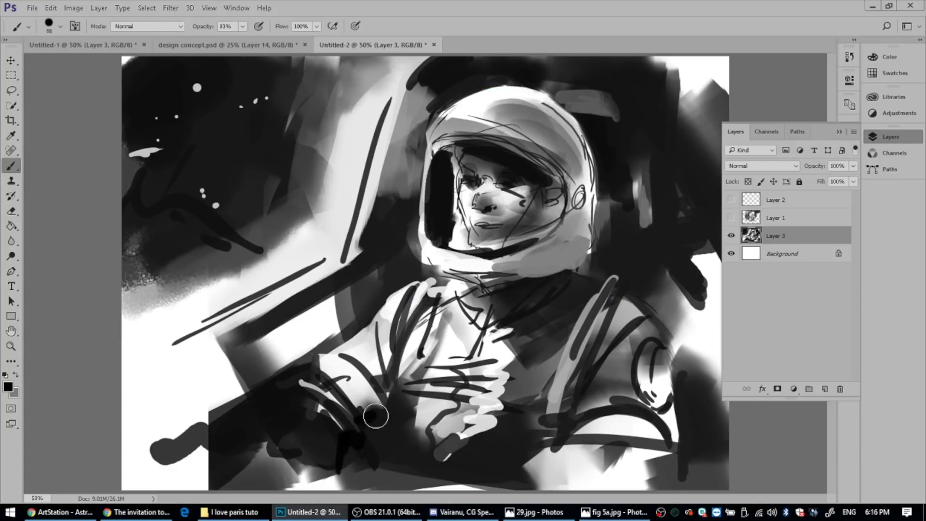
pyautogui.moveTo(375, 416); pyautogui.dragTo(412, 343)
pyautogui.moveTo(610, 337)
pyautogui.mouseDown()
pyautogui.moveTo(573, 394)
pyautogui.moveTo(601, 384)
pyautogui.moveTo(573, 420)
pyautogui.moveTo(574, 459)
pyautogui.mouseUp()
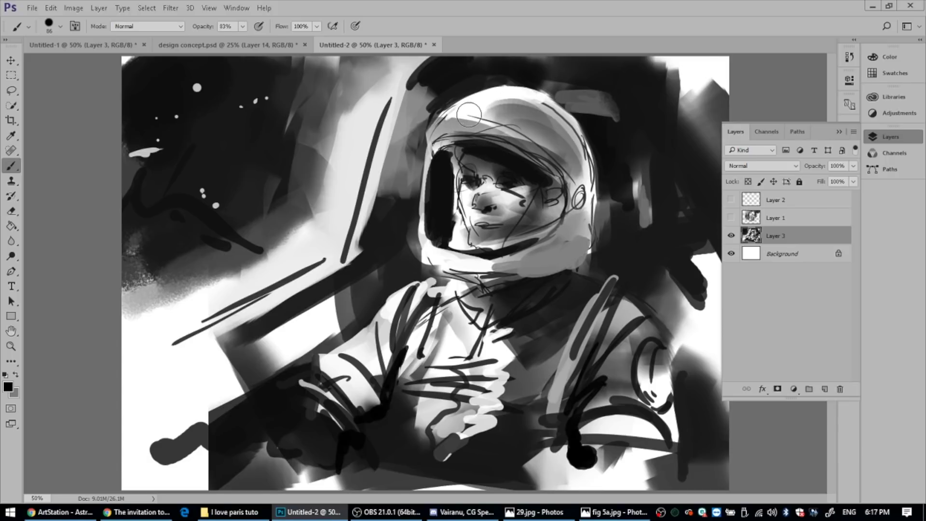
# Brighten the diagonal and vertical cockpit window struts in white
pyautogui.press('x')
pyautogui.moveTo(301, 287)
pyautogui.mouseDown()
pyautogui.moveTo(357, 258)
pyautogui.moveTo(321, 270)
pyautogui.moveTo(263, 318)
pyautogui.moveTo(321, 268)
pyautogui.mouseUp()
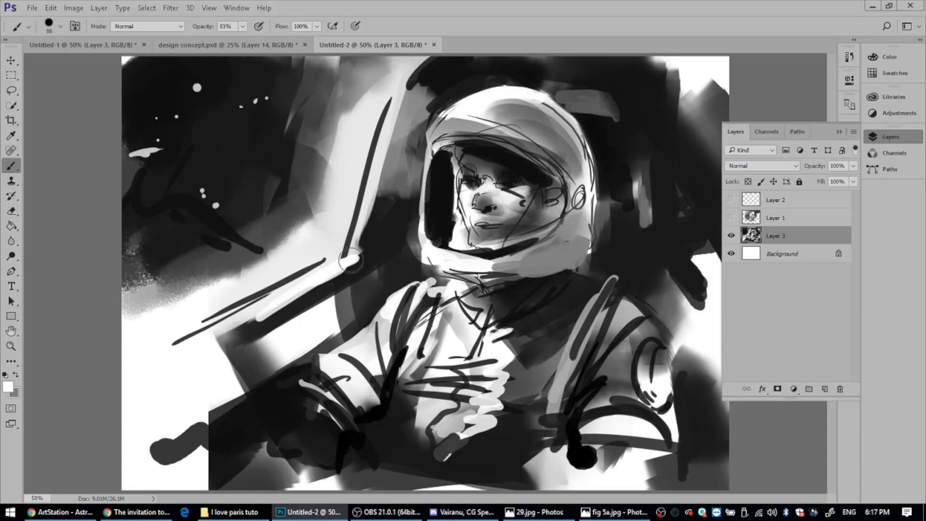
pyautogui.moveTo(349, 256)
pyautogui.mouseDown()
pyautogui.moveTo(379, 161)
pyautogui.moveTo(379, 268)
pyautogui.moveTo(367, 227)
pyautogui.moveTo(357, 260)
pyautogui.mouseUp()
# Paint dark diagonal strokes across the lower left
pyautogui.press('x')
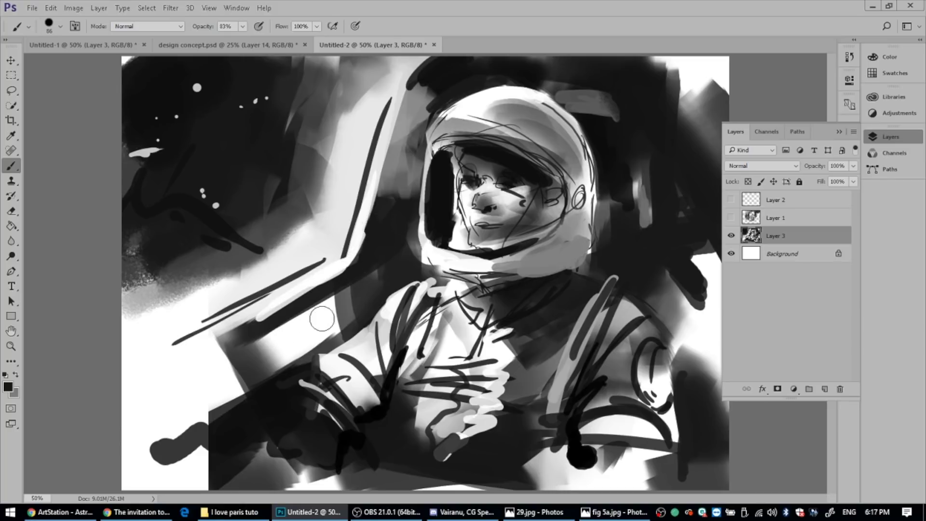
pyautogui.moveTo(350, 303); pyautogui.dragTo(261, 345)
pyautogui.moveTo(338, 333); pyautogui.dragTo(198, 391)
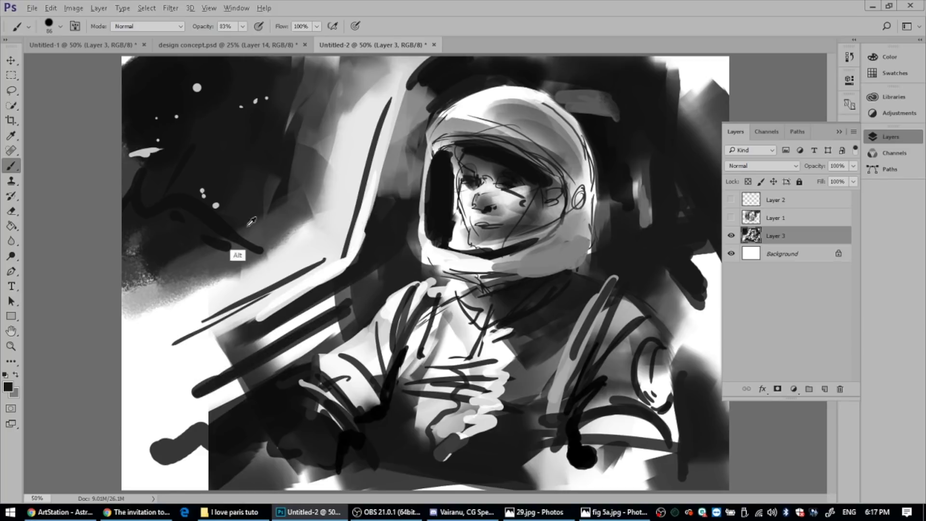
# Paint a light grey neck ring band and add highlights on the helmet's right side
pyautogui.press('alt')
pyautogui.keyDown('alt'); pyautogui.click(507, 262); pyautogui.keyUp('alt')
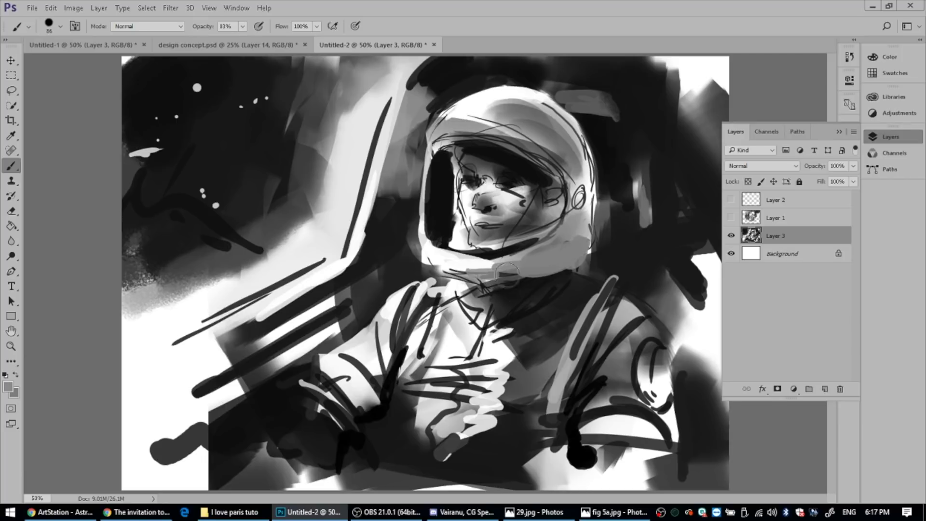
pyautogui.moveTo(466, 272); pyautogui.dragTo(553, 268)
pyautogui.moveTo(496, 280)
pyautogui.mouseDown()
pyautogui.moveTo(569, 261)
pyautogui.moveTo(589, 178)
pyautogui.moveTo(575, 170)
pyautogui.moveTo(589, 175)
pyautogui.mouseUp()
pyautogui.keyDown('alt'); pyautogui.click(583, 229); pyautogui.keyUp('alt')
pyautogui.keyDown('alt'); pyautogui.click(586, 205); pyautogui.keyUp('alt')
pyautogui.click(575, 165)
# Layer more dark strokes along the lower-left, then lighten the area above-left of the helmet
pyautogui.keyDown('alt'); pyautogui.click(338, 296); pyautogui.keyUp('alt')
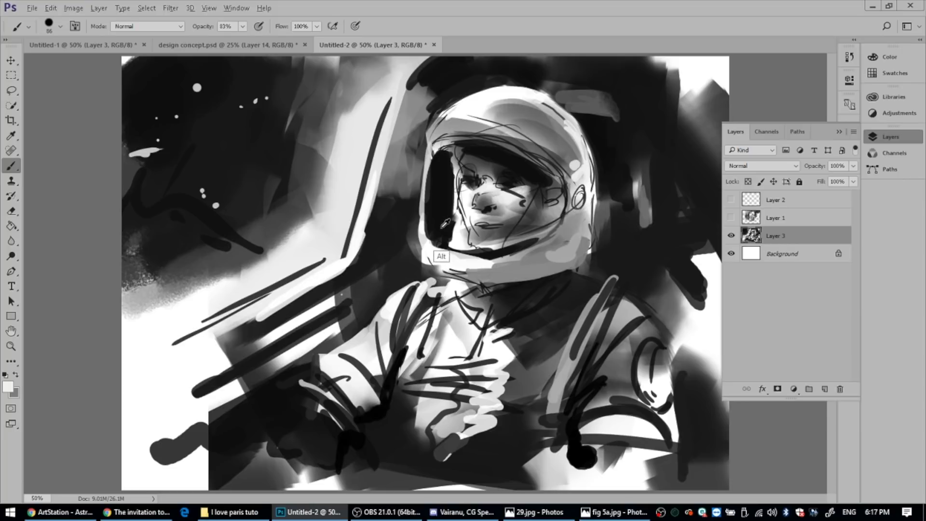
pyautogui.moveTo(333, 301); pyautogui.dragTo(282, 333)
pyautogui.moveTo(203, 369); pyautogui.dragTo(97, 424)
pyautogui.moveTo(116, 382); pyautogui.dragTo(134, 361)
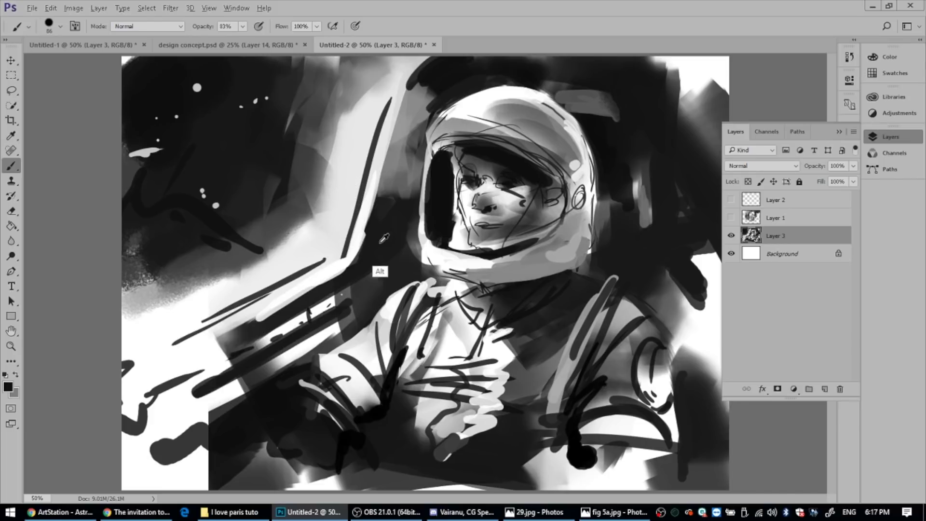
pyautogui.moveTo(184, 365)
pyautogui.mouseDown()
pyautogui.moveTo(228, 342)
pyautogui.moveTo(169, 372)
pyautogui.moveTo(279, 318)
pyautogui.mouseUp()
pyautogui.keyDown('alt'); pyautogui.click(668, 138); pyautogui.keyUp('alt')
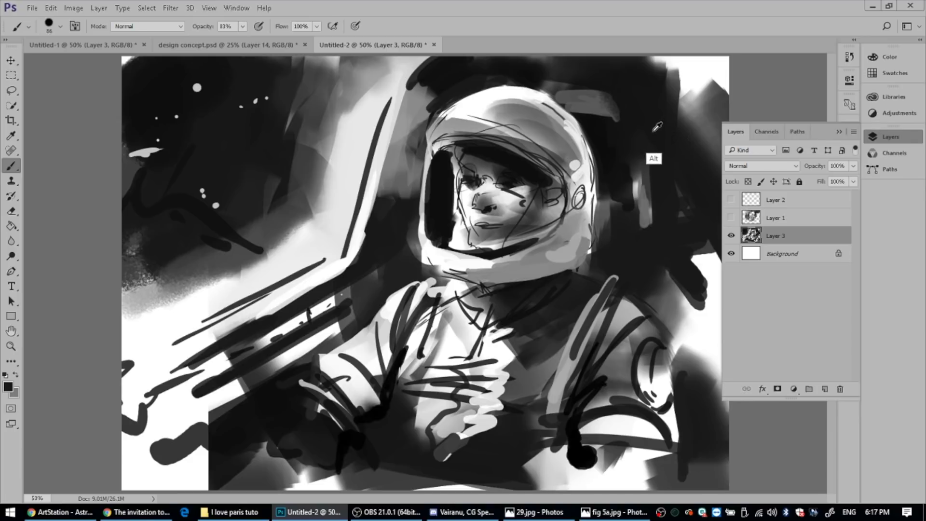
pyautogui.moveTo(391, 86)
pyautogui.mouseDown()
pyautogui.moveTo(413, 66)
pyautogui.moveTo(370, 182)
pyautogui.moveTo(376, 159)
pyautogui.mouseUp()
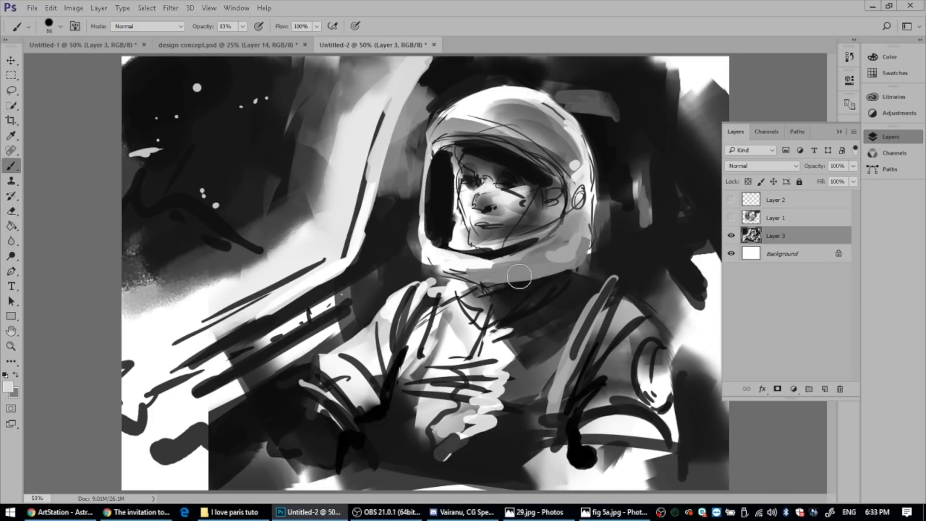
# Brighten the helmet's lower right rim and add dark marks on the helmet top and neck collar
pyautogui.keyDown('alt'); pyautogui.click(561, 277); pyautogui.keyUp('alt')
pyautogui.moveTo(545, 263); pyautogui.dragTo(578, 240)
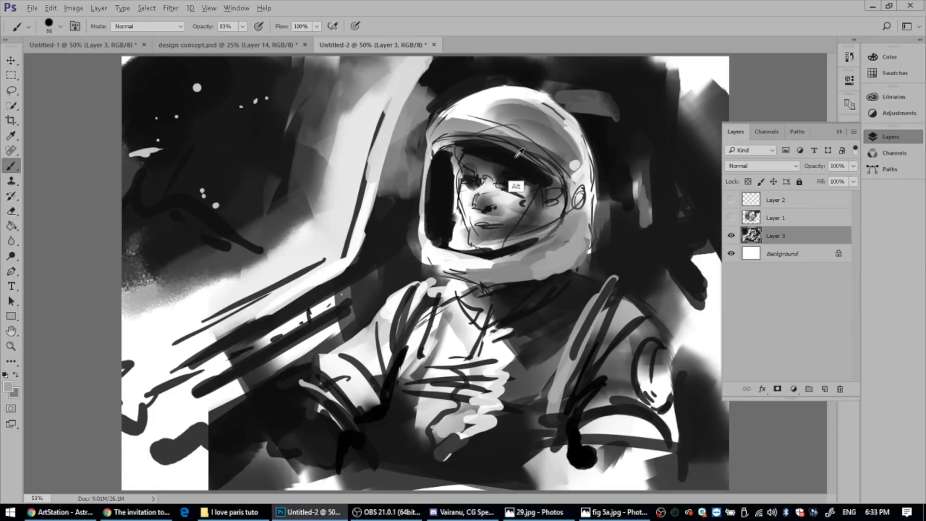
pyautogui.keyDown('alt'); pyautogui.click(516, 186); pyautogui.keyUp('alt')
pyautogui.moveTo(541, 98); pyautogui.dragTo(547, 97)
pyautogui.click(481, 118)
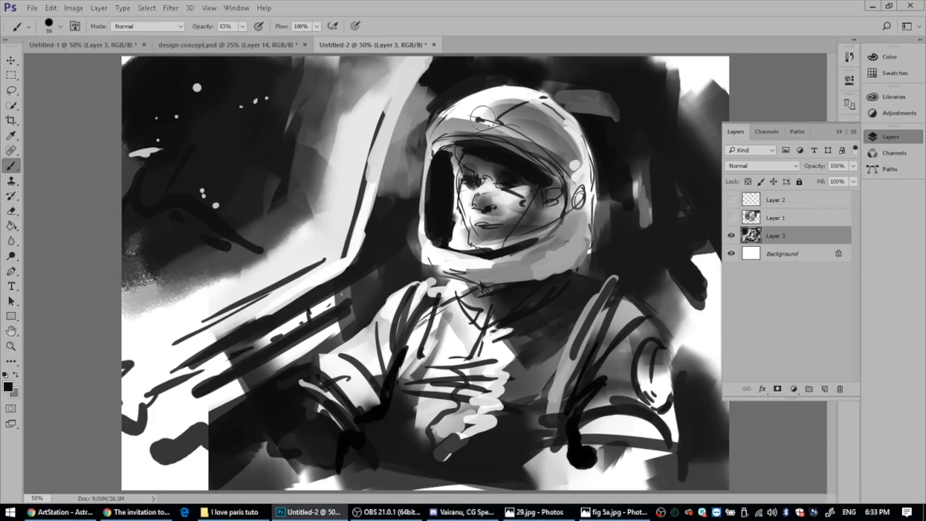
pyautogui.moveTo(493, 271); pyautogui.dragTo(506, 265)
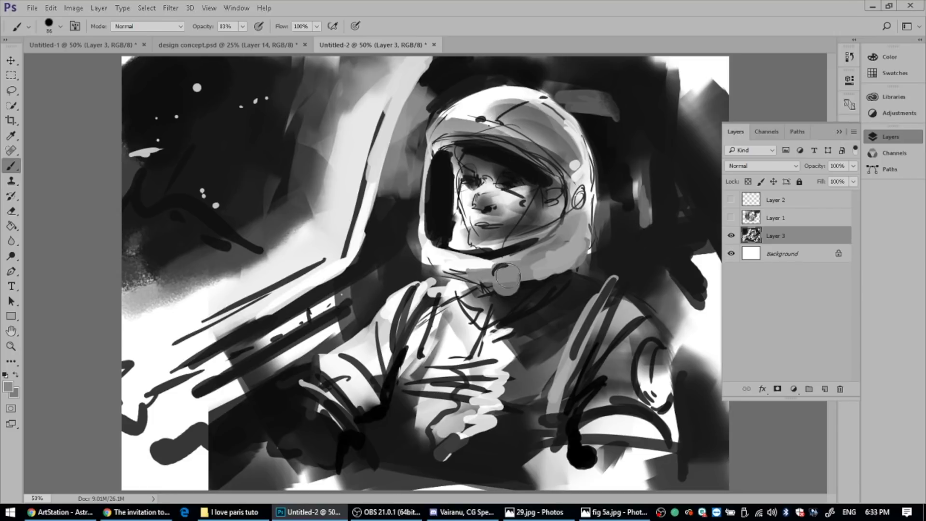
# Shrink the brush to 58 and paint light grey strokes down the collar and across the arm
pyautogui.keyDown('alt'); pyautogui.click(508, 283); pyautogui.keyUp('alt')
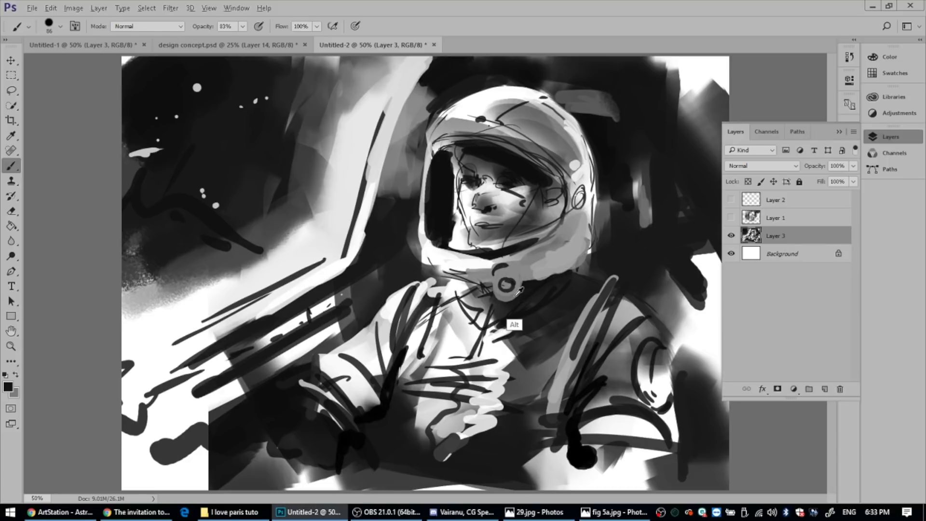
pyautogui.rightClick(525, 292)
pyautogui.moveTo(613, 241); pyautogui.dragTo(601, 241)
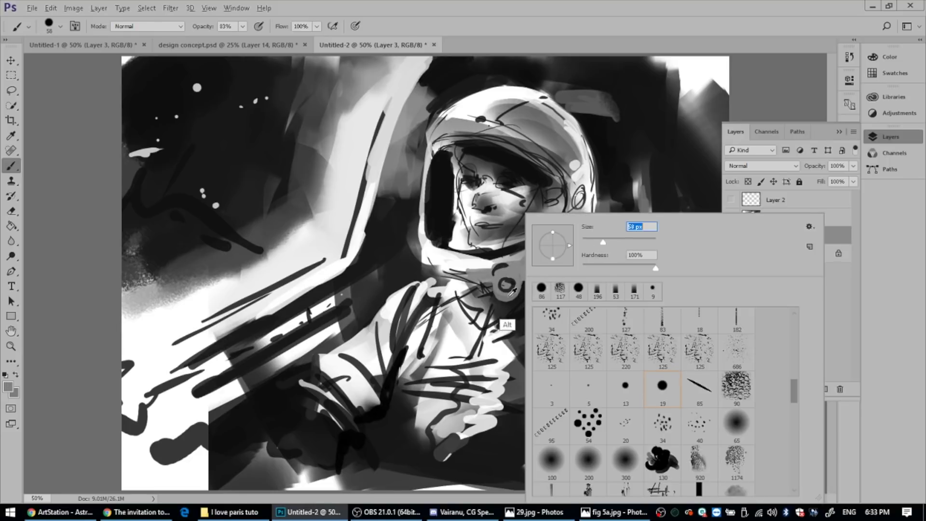
pyautogui.click(507, 328)
pyautogui.moveTo(501, 284)
pyautogui.mouseDown()
pyautogui.moveTo(541, 327)
pyautogui.moveTo(533, 322)
pyautogui.moveTo(543, 348)
pyautogui.moveTo(543, 335)
pyautogui.moveTo(537, 358)
pyautogui.moveTo(400, 412)
pyautogui.moveTo(512, 360)
pyautogui.mouseUp()
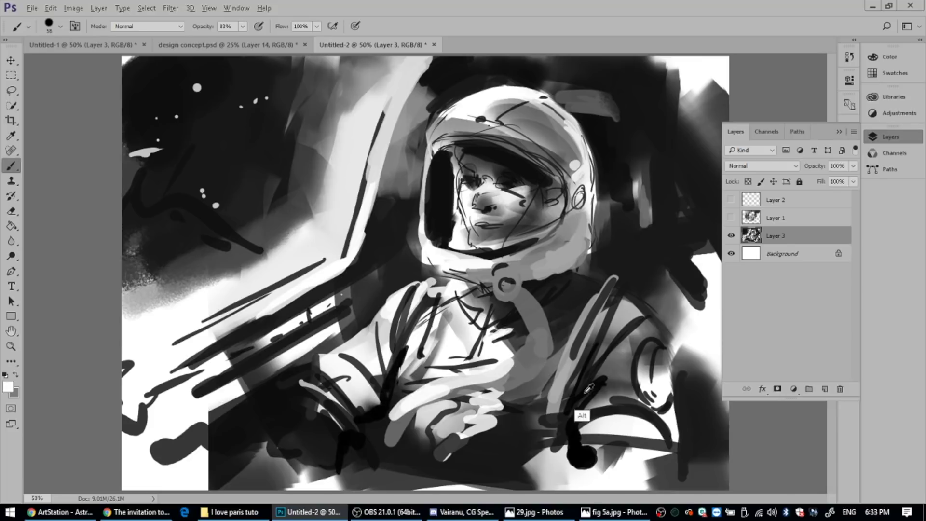
pyautogui.keyDown('alt'); pyautogui.click(590, 419); pyautogui.keyUp('alt')
pyautogui.moveTo(482, 405)
pyautogui.mouseDown()
pyautogui.moveTo(541, 375)
pyautogui.moveTo(456, 427)
pyautogui.mouseUp()
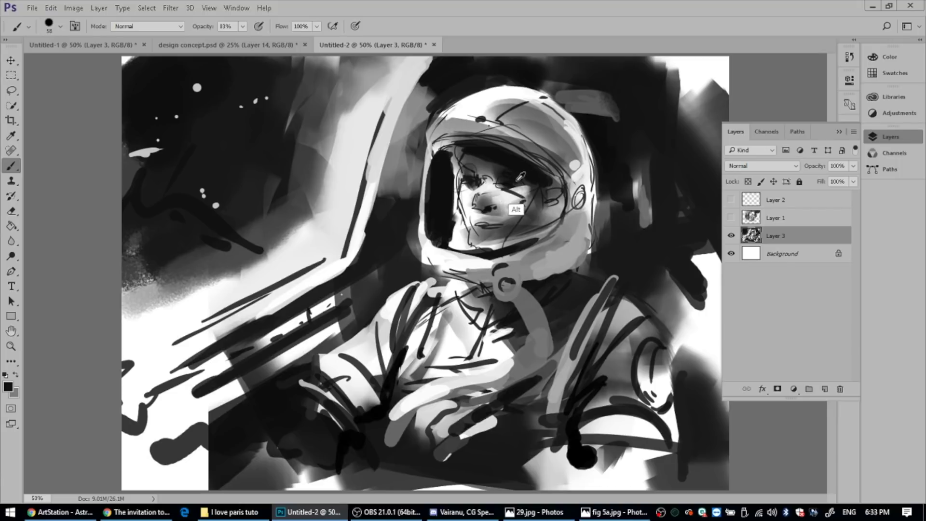
pyautogui.keyDown('alt'); pyautogui.click(477, 184); pyautogui.keyUp('alt')
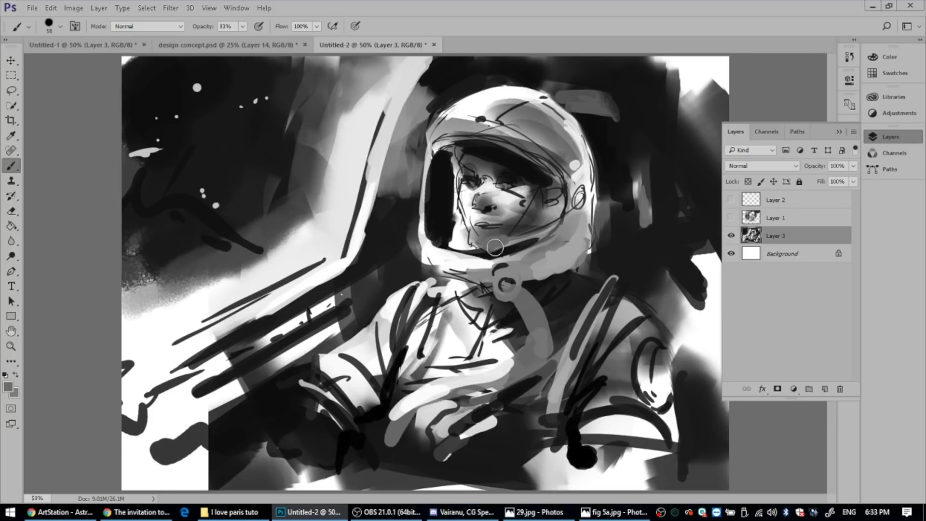
# Add near-white highlights to the chin, nose, cheek and visor, and slightly darken the lips
pyautogui.keyDown('alt'); pyautogui.click(501, 205); pyautogui.keyUp('alt')
pyautogui.moveTo(475, 222)
pyautogui.mouseDown()
pyautogui.moveTo(477, 240)
pyautogui.moveTo(487, 230)
pyautogui.mouseUp()
pyautogui.keyDown('alt'); pyautogui.click(485, 254); pyautogui.keyUp('alt')
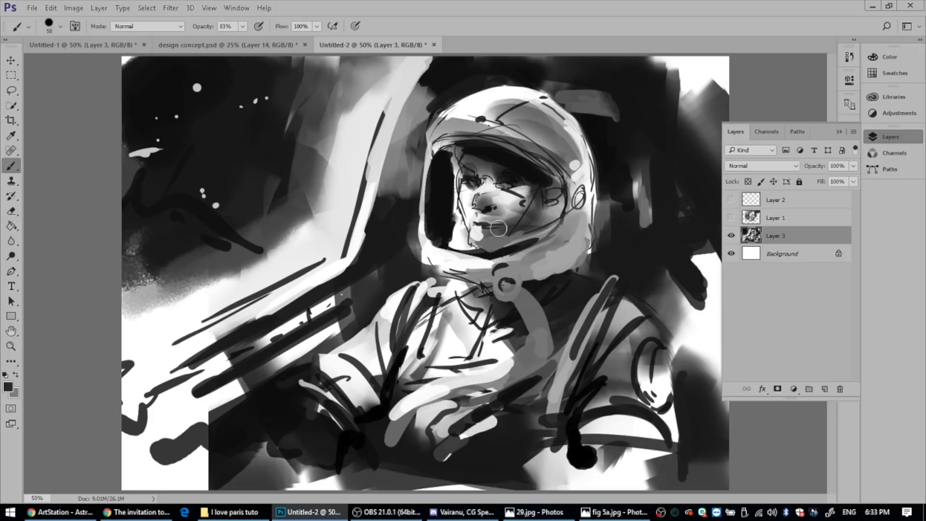
pyautogui.keyDown('alt'); pyautogui.click(506, 193); pyautogui.keyUp('alt')
pyautogui.moveTo(495, 190); pyautogui.dragTo(487, 203)
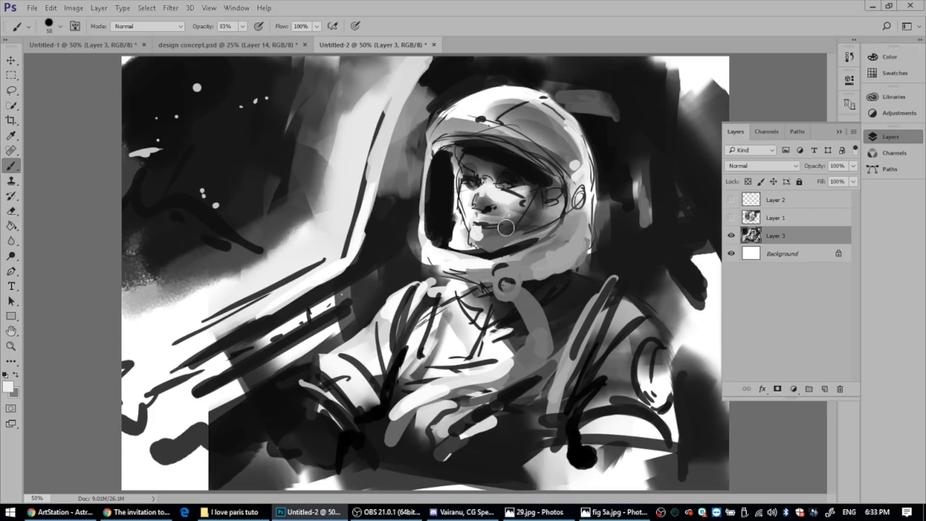
pyautogui.keyDown('alt'); pyautogui.click(485, 186); pyautogui.keyUp('alt')
pyautogui.click(497, 163)
pyautogui.click(508, 156)
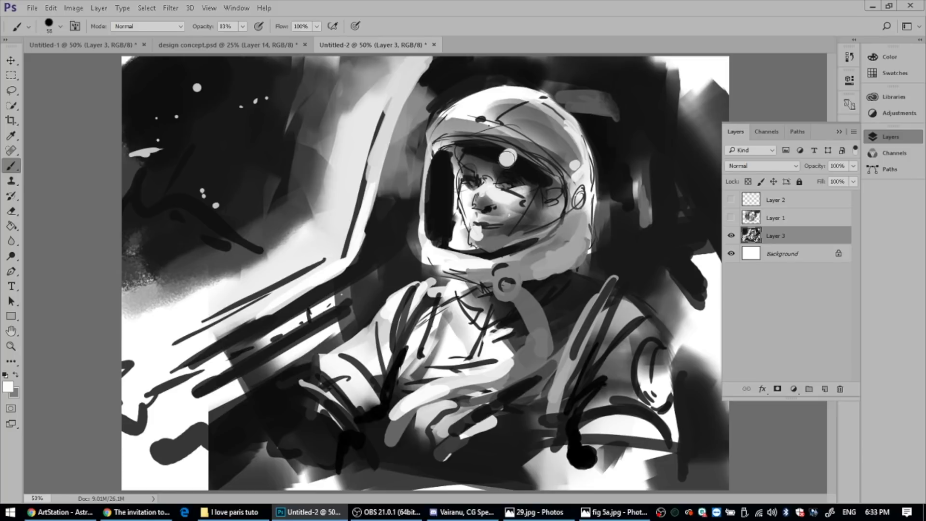
pyautogui.moveTo(454, 202)
pyautogui.mouseDown()
pyautogui.moveTo(443, 226)
pyautogui.moveTo(451, 208)
pyautogui.mouseUp()
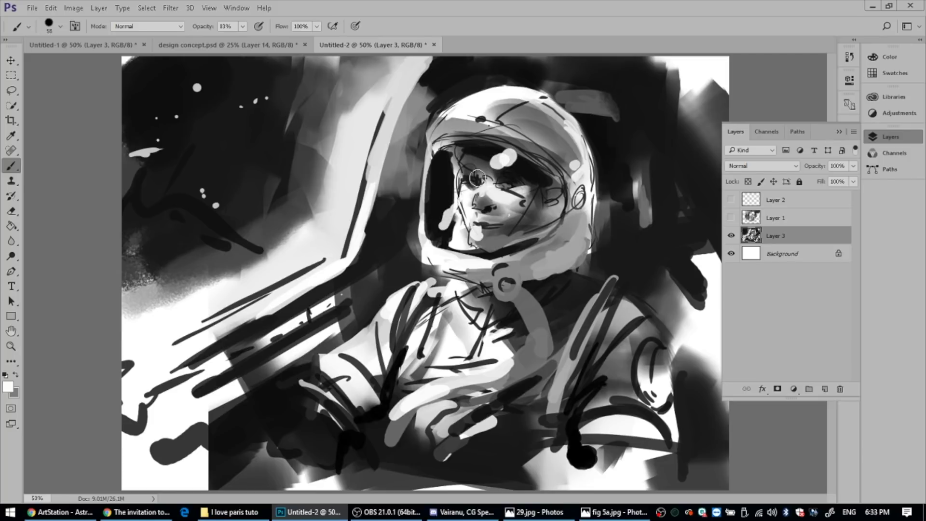
# Darken the visor top and helmet's lower rim, then merge the visor highlights into one blob
pyautogui.keyDown('alt'); pyautogui.click(525, 164); pyautogui.keyUp('alt')
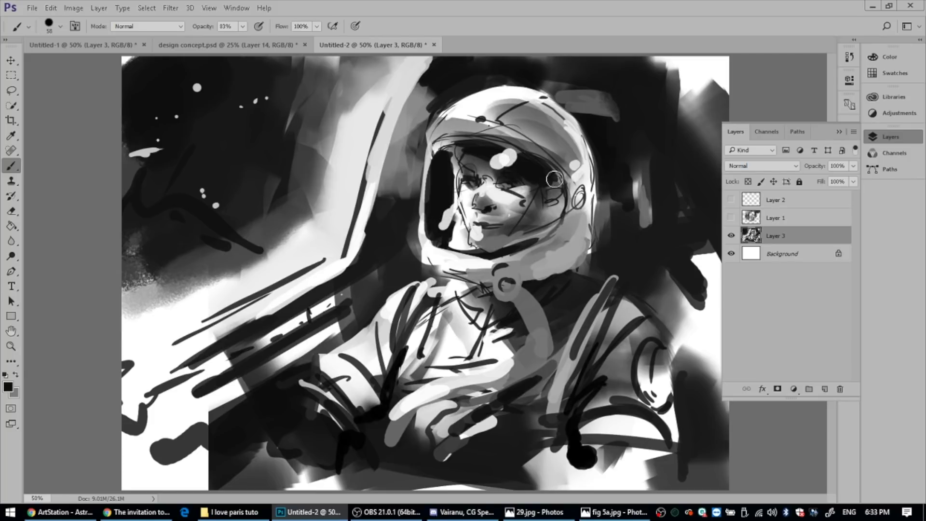
pyautogui.moveTo(450, 141)
pyautogui.mouseDown()
pyautogui.moveTo(492, 146)
pyautogui.moveTo(436, 134)
pyautogui.moveTo(509, 144)
pyautogui.mouseUp()
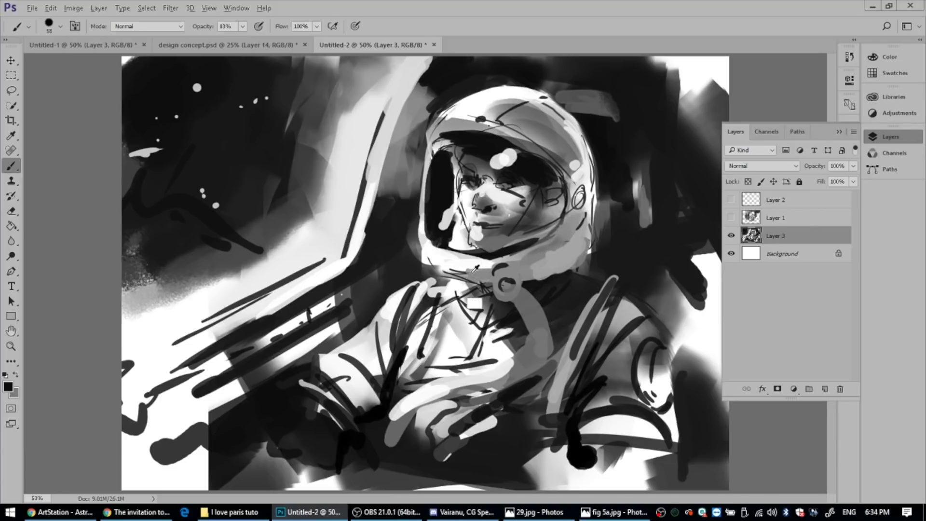
pyautogui.moveTo(440, 264)
pyautogui.mouseDown()
pyautogui.moveTo(550, 256)
pyautogui.moveTo(580, 221)
pyautogui.mouseUp()
pyautogui.keyDown('alt'); pyautogui.click(514, 152); pyautogui.keyUp('alt')
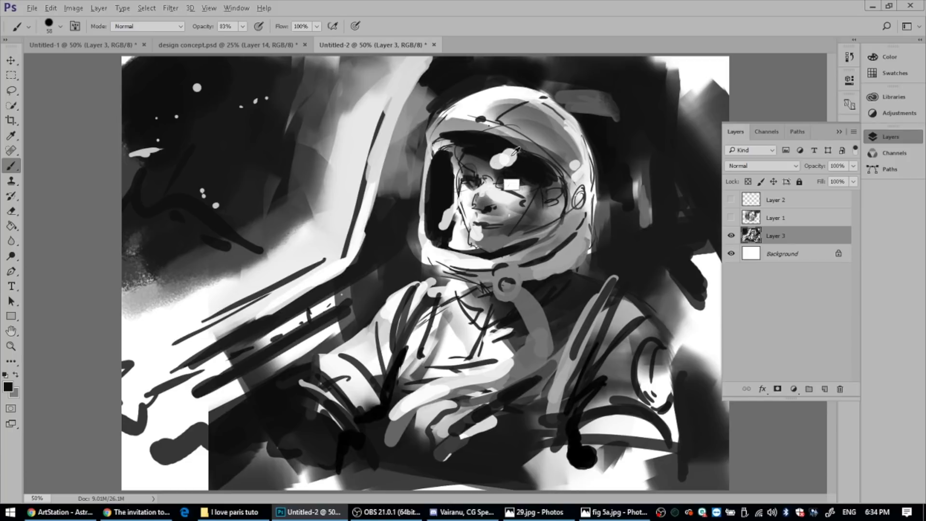
pyautogui.moveTo(514, 153)
pyautogui.mouseDown()
pyautogui.moveTo(501, 163)
pyautogui.moveTo(521, 157)
pyautogui.mouseUp()
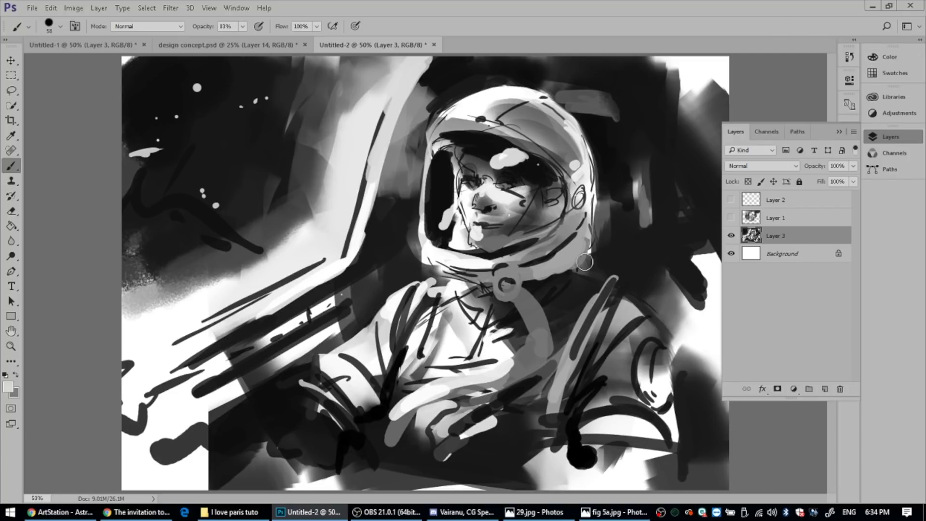
# Set the foreground colour to black and paint dark curved strokes over the hand
pyautogui.click(8, 386)
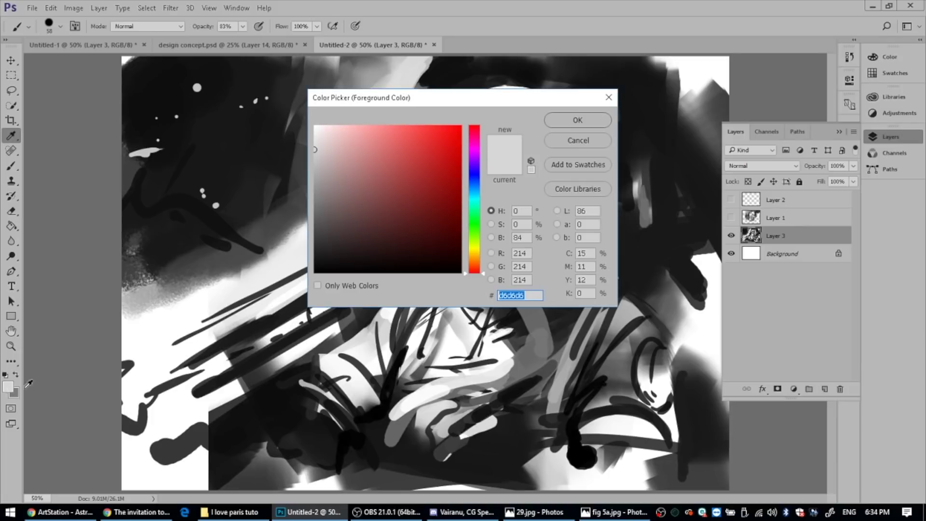
pyautogui.click(582, 120)
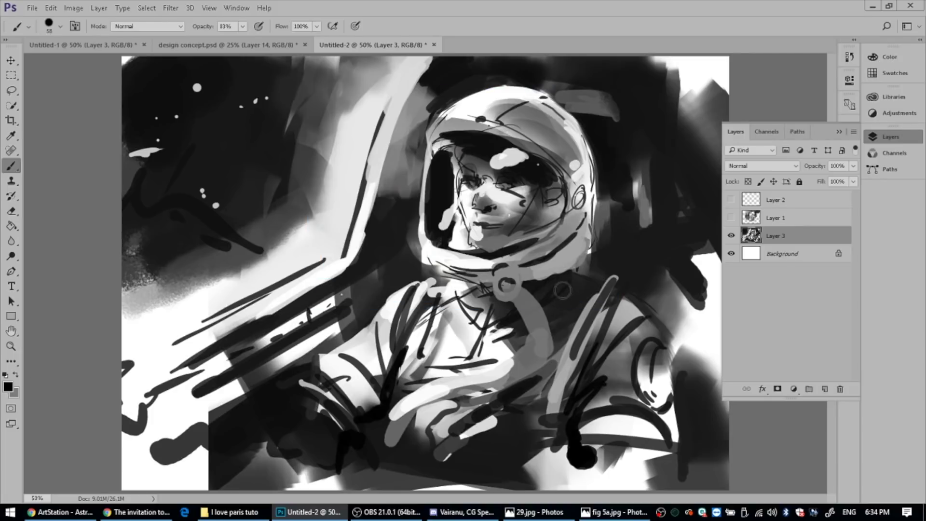
pyautogui.press('alt')
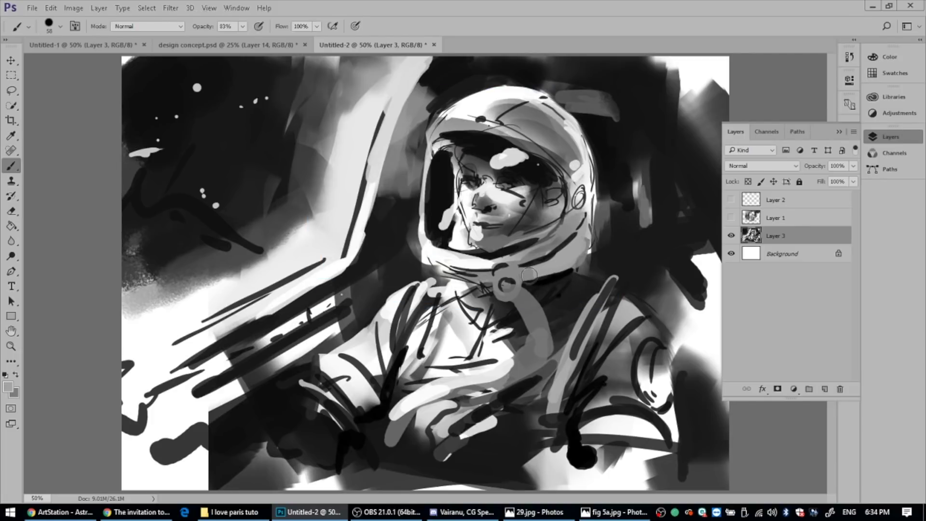
pyautogui.keyDown('alt'); pyautogui.click(528, 273); pyautogui.keyUp('alt')
pyautogui.press('alt')
pyautogui.keyDown('alt'); pyautogui.click(489, 403); pyautogui.keyUp('alt')
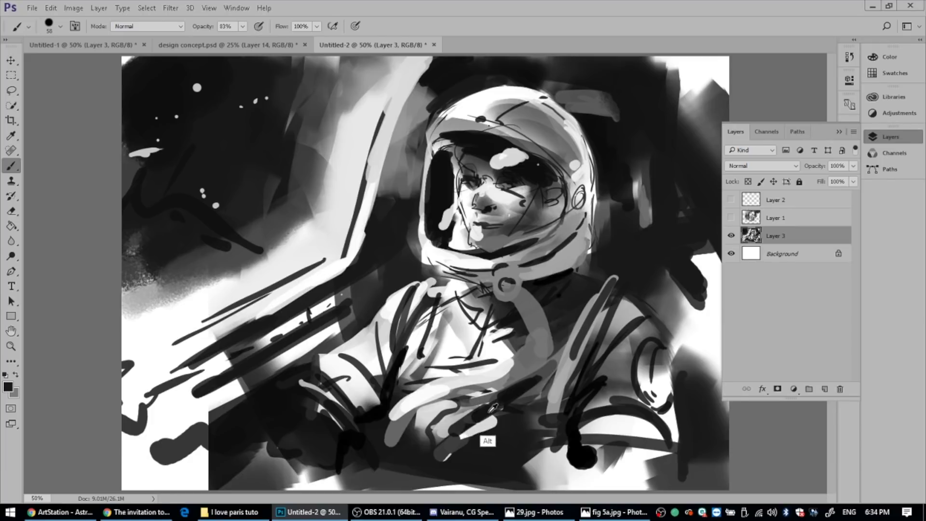
pyautogui.moveTo(489, 403)
pyautogui.mouseDown()
pyautogui.moveTo(460, 405)
pyautogui.moveTo(422, 422)
pyautogui.mouseUp()
pyautogui.moveTo(460, 389)
pyautogui.mouseDown()
pyautogui.moveTo(486, 390)
pyautogui.moveTo(481, 375)
pyautogui.moveTo(493, 394)
pyautogui.moveTo(486, 371)
pyautogui.moveTo(502, 393)
pyautogui.moveTo(489, 368)
pyautogui.moveTo(498, 376)
pyautogui.moveTo(513, 365)
pyautogui.moveTo(495, 363)
pyautogui.moveTo(513, 379)
pyautogui.moveTo(516, 364)
pyautogui.moveTo(526, 379)
pyautogui.moveTo(517, 354)
pyautogui.mouseUp()
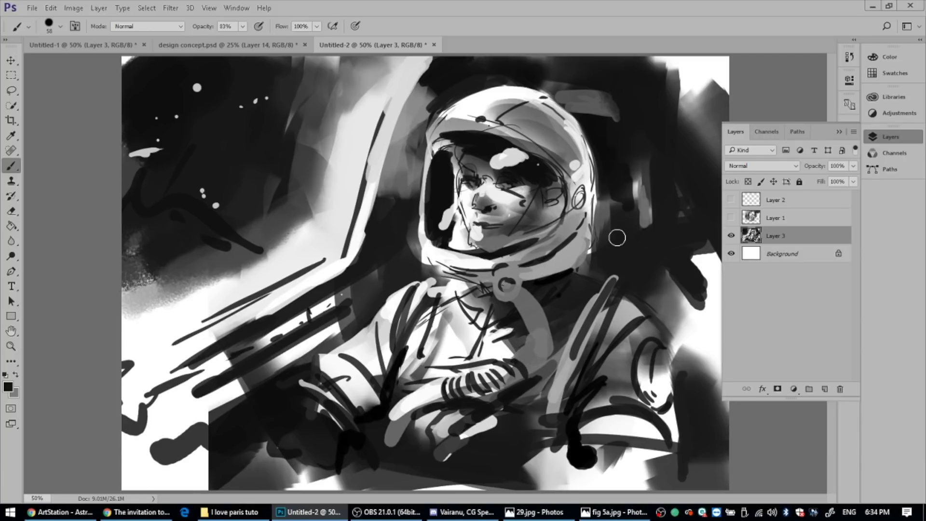
# Lighten the glove cuff with white dabs and add dark stripes around the cuff
pyautogui.press('x')
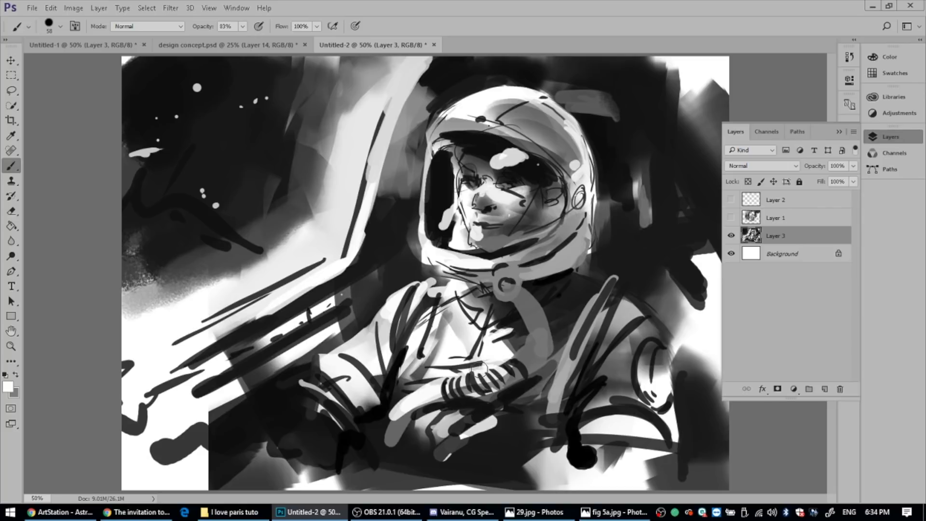
pyautogui.moveTo(526, 360); pyautogui.dragTo(522, 350)
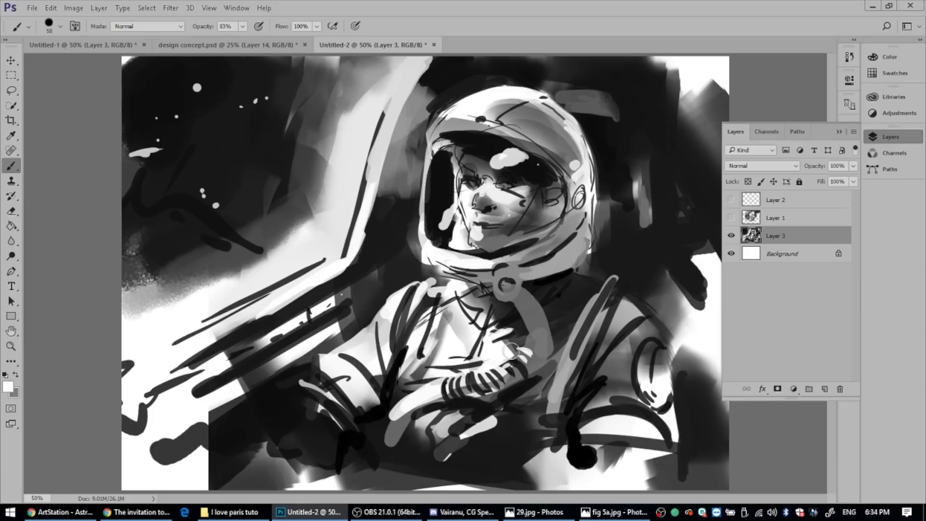
pyautogui.moveTo(465, 439); pyautogui.dragTo(481, 429)
pyautogui.press('x')
pyautogui.moveTo(434, 376)
pyautogui.mouseDown()
pyautogui.moveTo(434, 415)
pyautogui.moveTo(437, 390)
pyautogui.mouseUp()
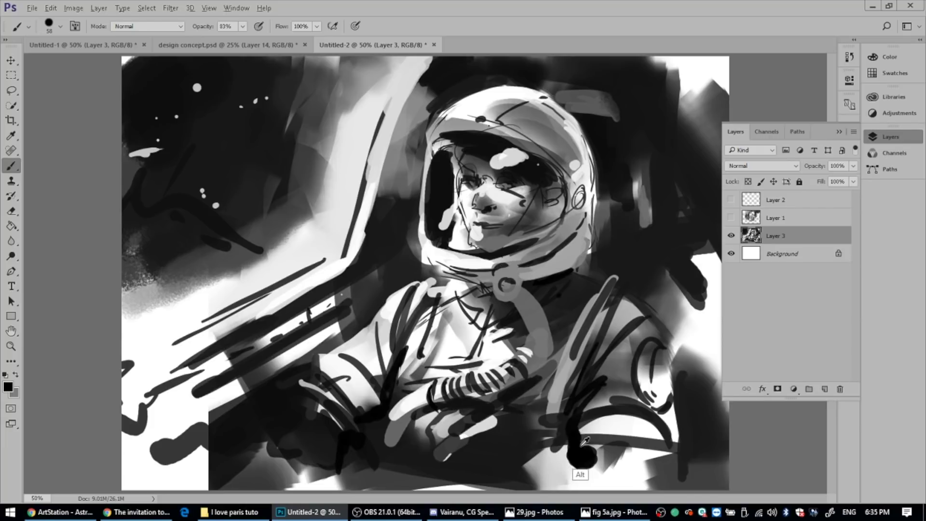
pyautogui.moveTo(527, 381)
pyautogui.mouseDown()
pyautogui.moveTo(540, 371)
pyautogui.moveTo(527, 346)
pyautogui.moveTo(517, 367)
pyautogui.moveTo(511, 352)
pyautogui.mouseUp()
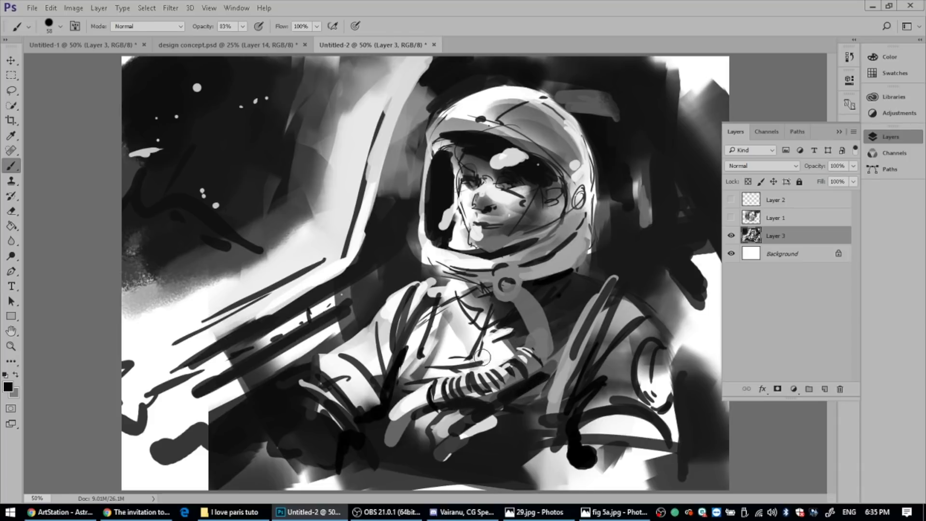
# Brighten the helmet's top and upper right with light grey and extend its right edge
pyautogui.press('alt')
pyautogui.keyDown('alt'); pyautogui.click(581, 177); pyautogui.keyUp('alt')
pyautogui.moveTo(570, 124); pyautogui.dragTo(560, 136)
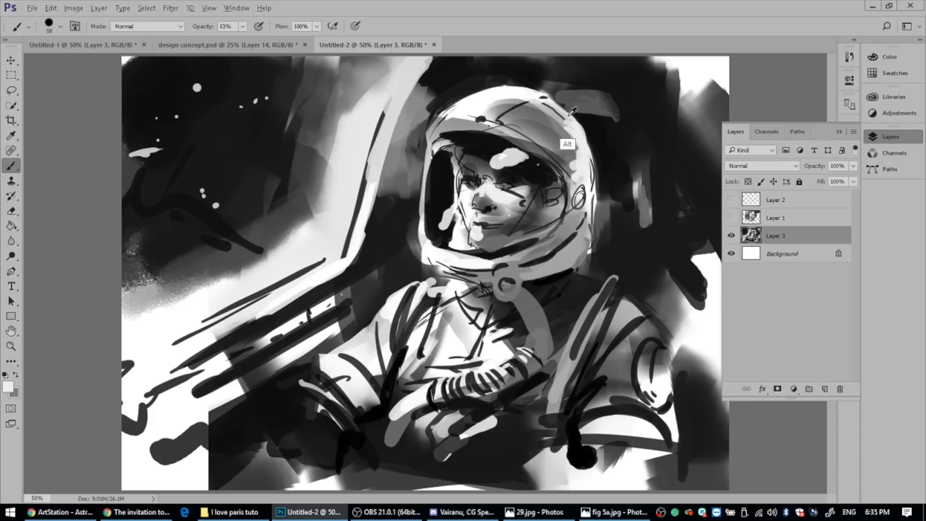
pyautogui.moveTo(530, 91)
pyautogui.mouseDown()
pyautogui.moveTo(549, 106)
pyautogui.moveTo(507, 83)
pyautogui.moveTo(552, 112)
pyautogui.moveTo(536, 91)
pyautogui.moveTo(576, 130)
pyautogui.moveTo(514, 91)
pyautogui.moveTo(458, 100)
pyautogui.moveTo(513, 83)
pyautogui.moveTo(540, 95)
pyautogui.moveTo(533, 93)
pyautogui.moveTo(560, 124)
pyautogui.moveTo(520, 87)
pyautogui.mouseUp()
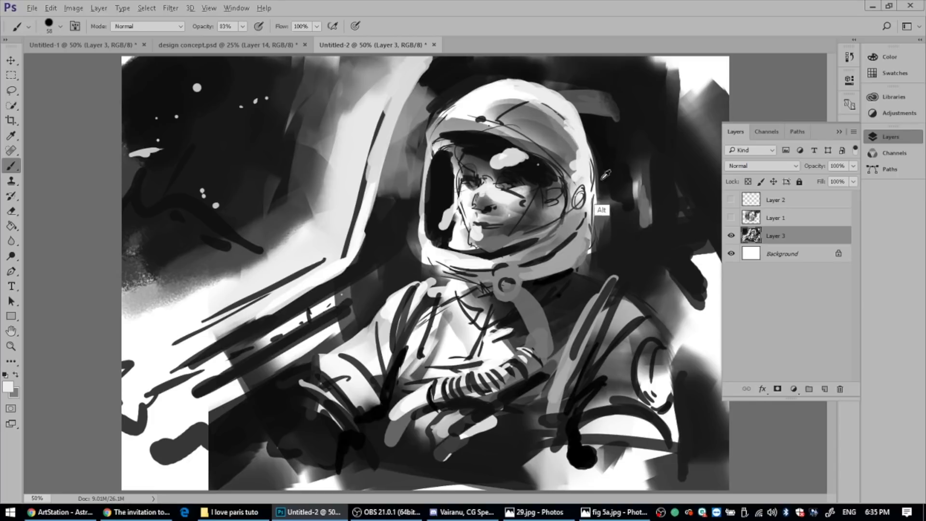
pyautogui.keyDown('alt'); pyautogui.click(572, 179); pyautogui.keyUp('alt')
pyautogui.moveTo(583, 141)
pyautogui.mouseDown()
pyautogui.moveTo(591, 154)
pyautogui.moveTo(585, 116)
pyautogui.moveTo(596, 164)
pyautogui.mouseUp()
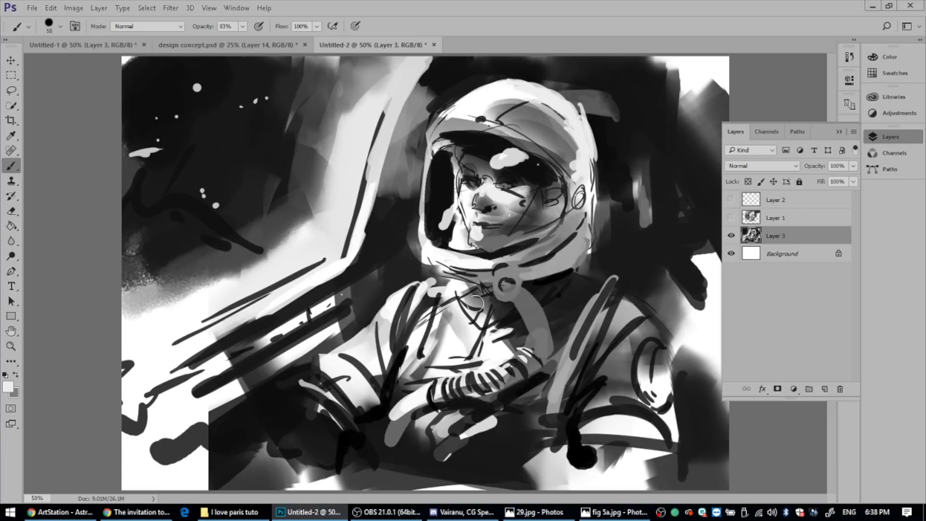
# Paint light grey strokes along the suit strap and down the forearm
pyautogui.press('alt')
pyautogui.moveTo(518, 311)
pyautogui.mouseDown()
pyautogui.moveTo(536, 354)
pyautogui.moveTo(529, 339)
pyautogui.mouseUp()
pyautogui.keyDown('alt'); pyautogui.click(393, 447); pyautogui.keyUp('alt')
pyautogui.moveTo(399, 419)
pyautogui.mouseDown()
pyautogui.moveTo(373, 467)
pyautogui.moveTo(375, 455)
pyautogui.moveTo(335, 489)
pyautogui.moveTo(345, 476)
pyautogui.moveTo(322, 485)
pyautogui.moveTo(309, 477)
pyautogui.moveTo(336, 437)
pyautogui.moveTo(351, 484)
pyautogui.moveTo(330, 459)
pyautogui.moveTo(352, 486)
pyautogui.moveTo(349, 453)
pyautogui.moveTo(309, 473)
pyautogui.moveTo(333, 490)
pyautogui.mouseUp()
pyautogui.keyDown('alt'); pyautogui.click(340, 482); pyautogui.keyUp('alt')
pyautogui.keyDown('alt'); pyautogui.click(449, 398); pyautogui.keyUp('alt')
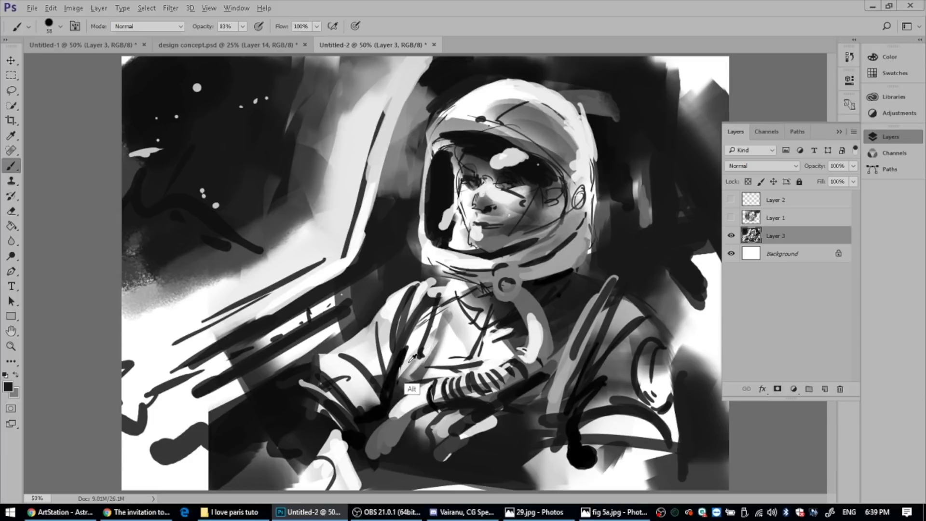
# Model the arm with dark curved strokes and light vertical highlights
pyautogui.moveTo(333, 383)
pyautogui.mouseDown()
pyautogui.moveTo(357, 371)
pyautogui.moveTo(318, 379)
pyautogui.mouseUp()
pyautogui.keyDown('alt'); pyautogui.click(357, 371); pyautogui.keyUp('alt')
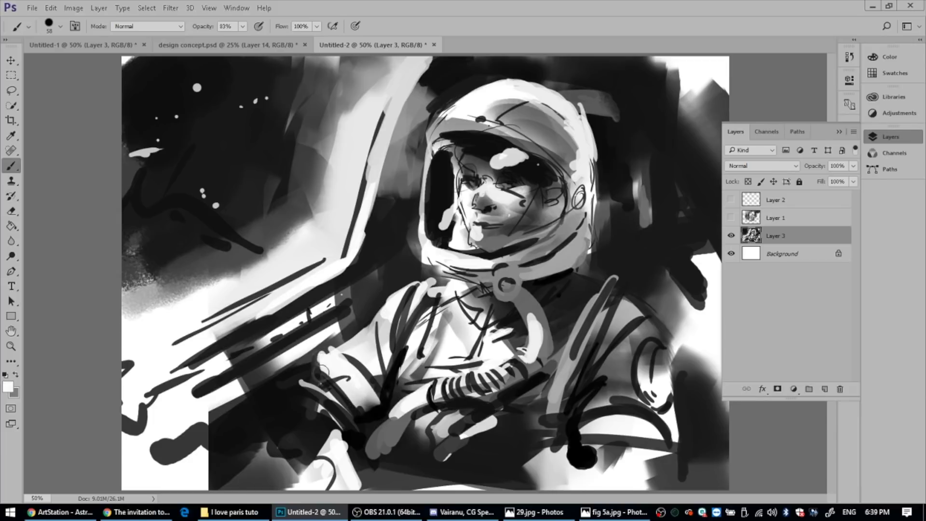
pyautogui.moveTo(311, 343); pyautogui.dragTo(296, 404)
pyautogui.keyDown('alt'); pyautogui.click(574, 465); pyautogui.keyUp('alt')
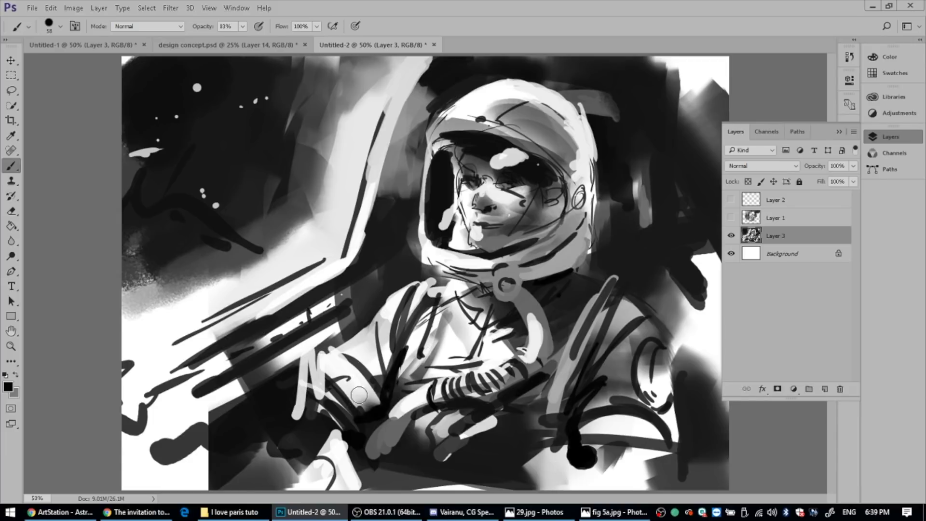
pyautogui.moveTo(358, 369)
pyautogui.mouseDown()
pyautogui.moveTo(352, 444)
pyautogui.moveTo(372, 387)
pyautogui.moveTo(324, 438)
pyautogui.moveTo(274, 426)
pyautogui.moveTo(221, 354)
pyautogui.moveTo(279, 351)
pyautogui.moveTo(242, 342)
pyautogui.moveTo(270, 368)
pyautogui.moveTo(227, 381)
pyautogui.mouseUp()
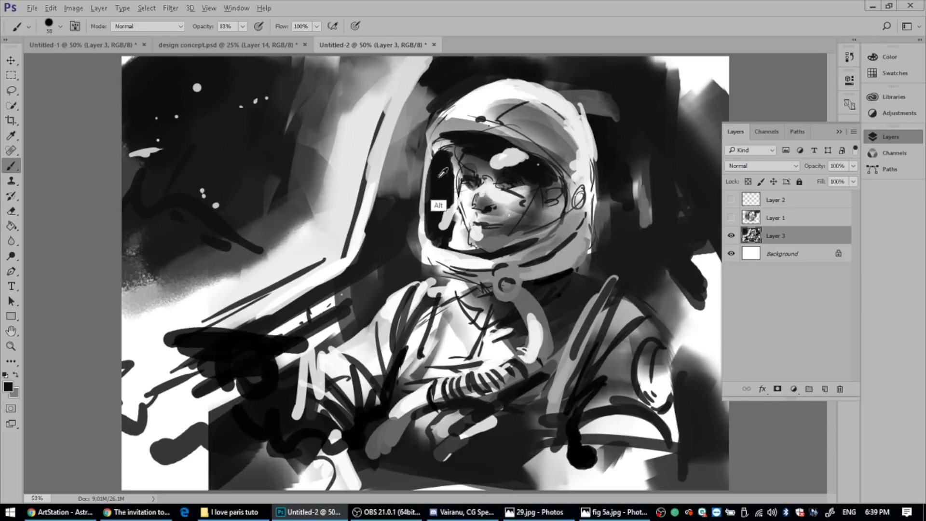
# Set the foreground to black and paint black over the arm's left end and lower left
pyautogui.moveTo(157, 339)
pyautogui.mouseDown()
pyautogui.moveTo(169, 359)
pyautogui.moveTo(153, 339)
pyautogui.moveTo(202, 357)
pyautogui.moveTo(192, 361)
pyautogui.moveTo(227, 379)
pyautogui.mouseUp()
pyautogui.click(8, 387)
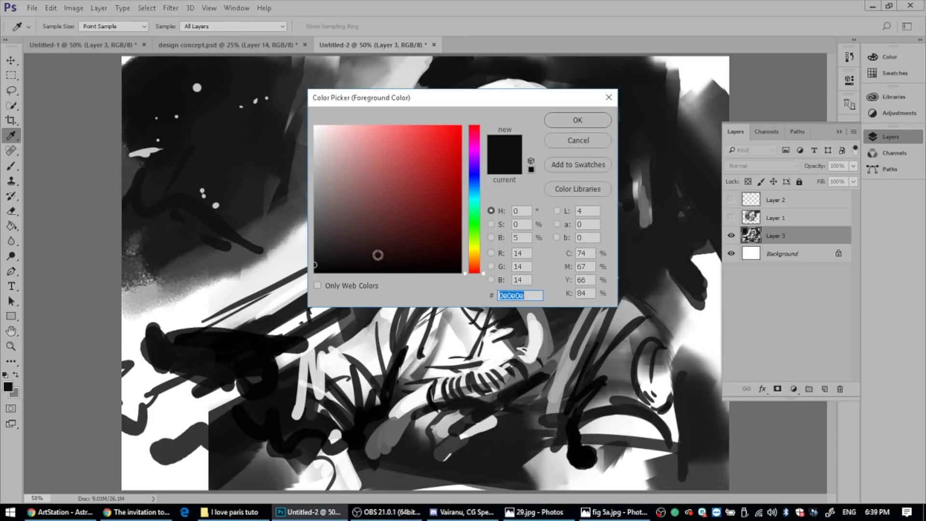
pyautogui.click(578, 120)
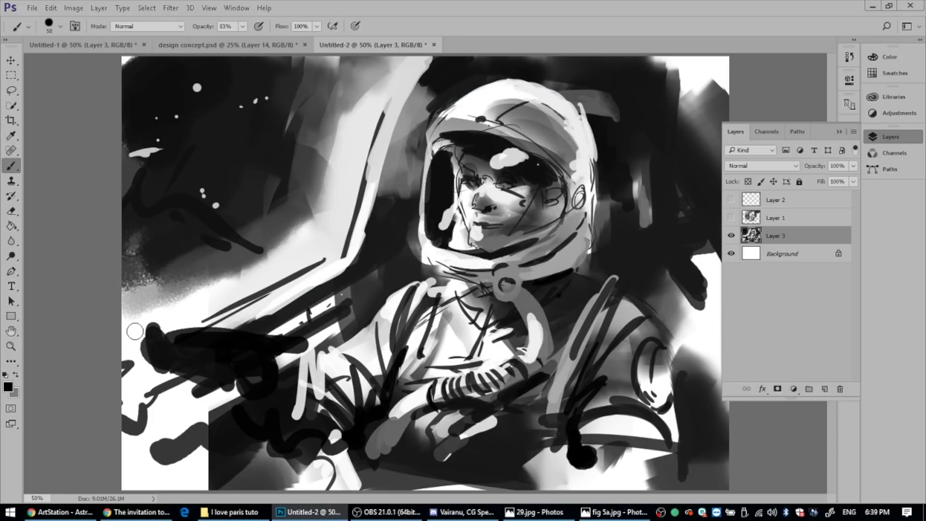
pyautogui.moveTo(135, 328)
pyautogui.mouseDown()
pyautogui.moveTo(142, 368)
pyautogui.moveTo(215, 405)
pyautogui.mouseUp()
# Paint a white highlight along the arm's top and darken its upper left edge
pyautogui.press('x')
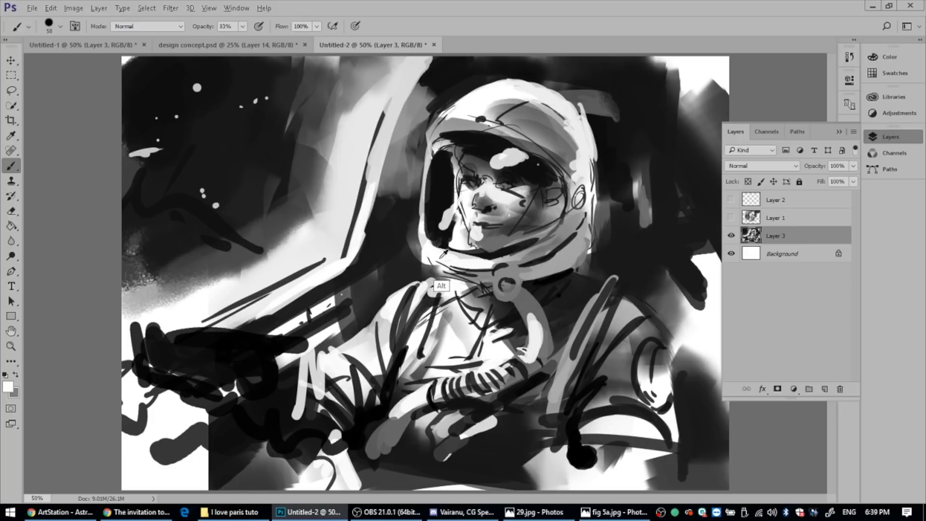
pyautogui.moveTo(201, 348)
pyautogui.mouseDown()
pyautogui.moveTo(193, 338)
pyautogui.moveTo(184, 346)
pyautogui.moveTo(273, 348)
pyautogui.mouseUp()
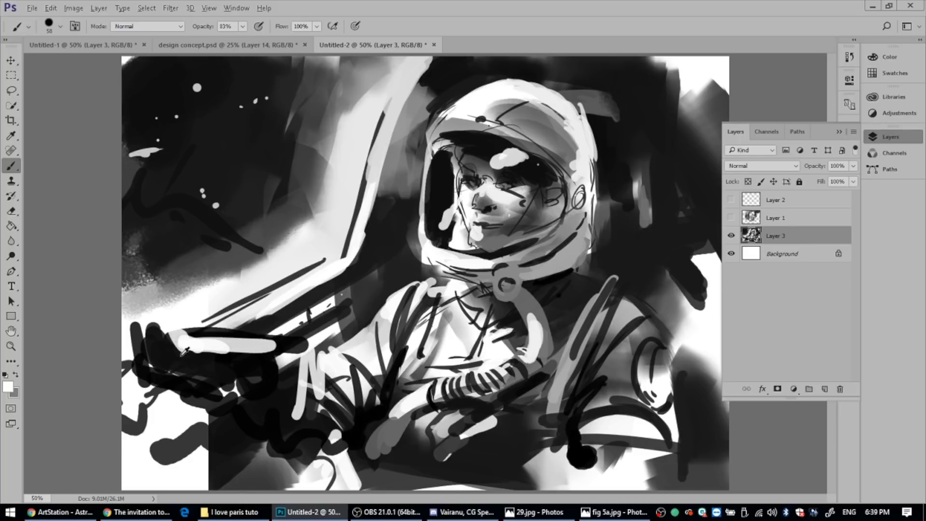
pyautogui.keyDown('alt'); pyautogui.click(581, 455); pyautogui.keyUp('alt')
pyautogui.moveTo(156, 314)
pyautogui.mouseDown()
pyautogui.moveTo(128, 300)
pyautogui.moveTo(168, 338)
pyautogui.moveTo(155, 352)
pyautogui.moveTo(191, 343)
pyautogui.mouseUp()
pyautogui.keyDown('alt'); pyautogui.click(135, 326); pyautogui.keyUp('alt')
pyautogui.keyDown('alt'); pyautogui.click(136, 326); pyautogui.keyUp('alt')
pyautogui.moveTo(135, 326); pyautogui.dragTo(129, 340)
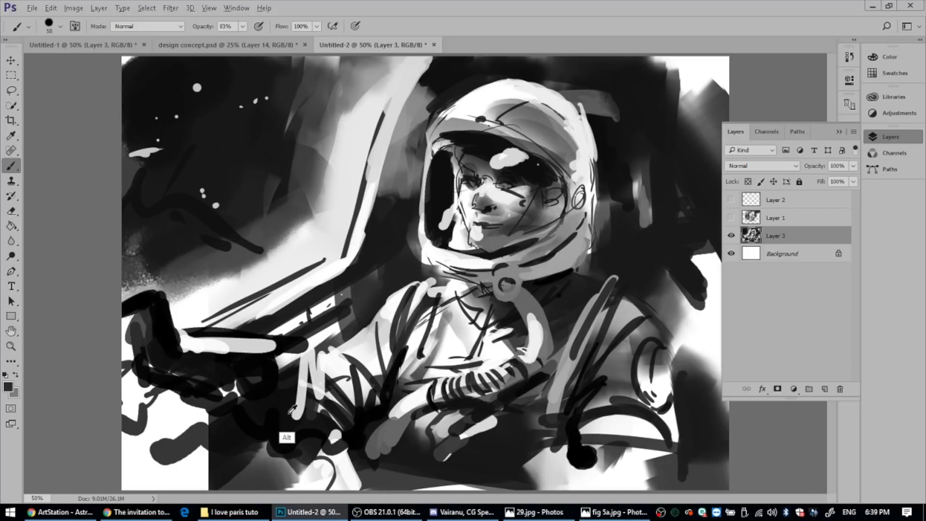
# Add grey and light tones to the arm and glove, then paint black folds in the lower-right suit
pyautogui.keyDown('alt'); pyautogui.click(269, 454); pyautogui.keyUp('alt')
pyautogui.moveTo(268, 455)
pyautogui.mouseDown()
pyautogui.moveTo(282, 457)
pyautogui.moveTo(270, 446)
pyautogui.moveTo(204, 480)
pyautogui.moveTo(225, 448)
pyautogui.mouseUp()
pyautogui.keyDown('alt'); pyautogui.click(536, 215); pyautogui.keyUp('alt')
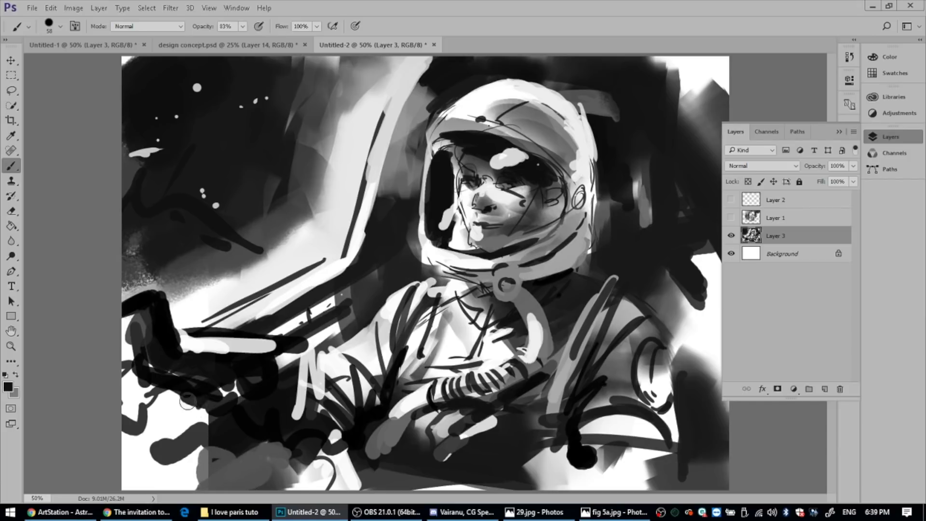
pyautogui.moveTo(168, 333)
pyautogui.mouseDown()
pyautogui.moveTo(153, 319)
pyautogui.moveTo(186, 355)
pyautogui.mouseUp()
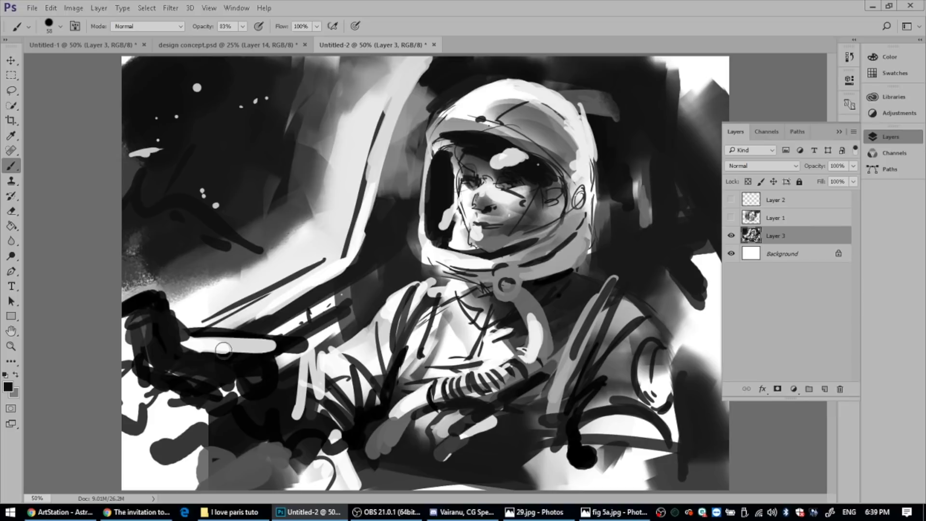
pyautogui.keyDown('alt'); pyautogui.click(126, 367); pyautogui.keyUp('alt')
pyautogui.moveTo(128, 336)
pyautogui.mouseDown()
pyautogui.moveTo(139, 363)
pyautogui.moveTo(137, 333)
pyautogui.moveTo(166, 383)
pyautogui.mouseUp()
pyautogui.moveTo(268, 379)
pyautogui.mouseDown()
pyautogui.moveTo(251, 355)
pyautogui.moveTo(246, 367)
pyautogui.moveTo(272, 365)
pyautogui.moveTo(285, 352)
pyautogui.moveTo(278, 391)
pyautogui.moveTo(299, 372)
pyautogui.moveTo(272, 345)
pyautogui.moveTo(224, 351)
pyautogui.mouseUp()
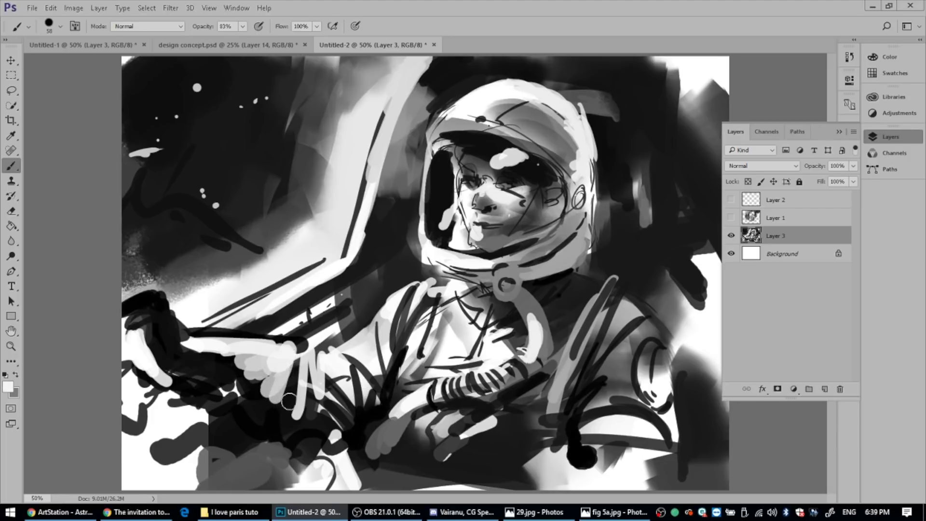
pyautogui.keyDown('alt'); pyautogui.click(590, 451); pyautogui.keyUp('alt')
pyautogui.moveTo(603, 470)
pyautogui.mouseDown()
pyautogui.moveTo(660, 458)
pyautogui.moveTo(682, 488)
pyautogui.mouseUp()
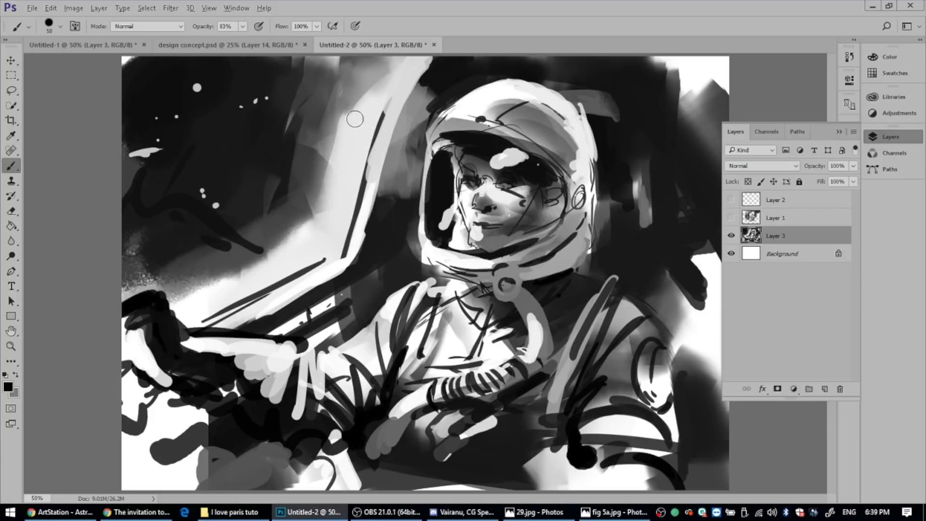
# Resample light grey and repaint the window-frame stripe left of the helmet with soft strokes
pyautogui.press('alt')
pyautogui.keyDown('alt'); pyautogui.click(345, 118); pyautogui.keyUp('alt')
pyautogui.moveTo(343, 118)
pyautogui.mouseDown()
pyautogui.moveTo(334, 140)
pyautogui.moveTo(339, 113)
pyautogui.moveTo(343, 125)
pyautogui.moveTo(333, 138)
pyautogui.moveTo(338, 88)
pyautogui.mouseUp()
pyautogui.keyDown('alt'); pyautogui.click(351, 127); pyautogui.keyUp('alt')
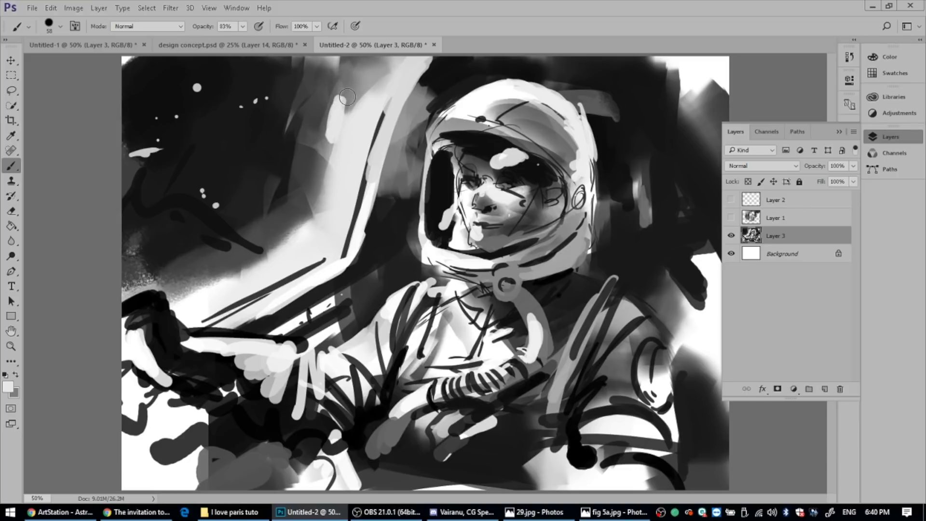
pyautogui.press('alt')
pyautogui.keyDown('alt'); pyautogui.click(337, 111); pyautogui.keyUp('alt')
pyautogui.moveTo(336, 114)
pyautogui.mouseDown()
pyautogui.moveTo(334, 137)
pyautogui.moveTo(333, 92)
pyautogui.mouseUp()
# Paint a grey patch near the canvas top and sample near-white from the helmet top
pyautogui.press('alt')
pyautogui.keyDown('alt'); pyautogui.click(351, 66); pyautogui.keyUp('alt')
pyautogui.moveTo(350, 65)
pyautogui.mouseDown()
pyautogui.moveTo(328, 75)
pyautogui.moveTo(331, 63)
pyautogui.moveTo(319, 85)
pyautogui.mouseUp()
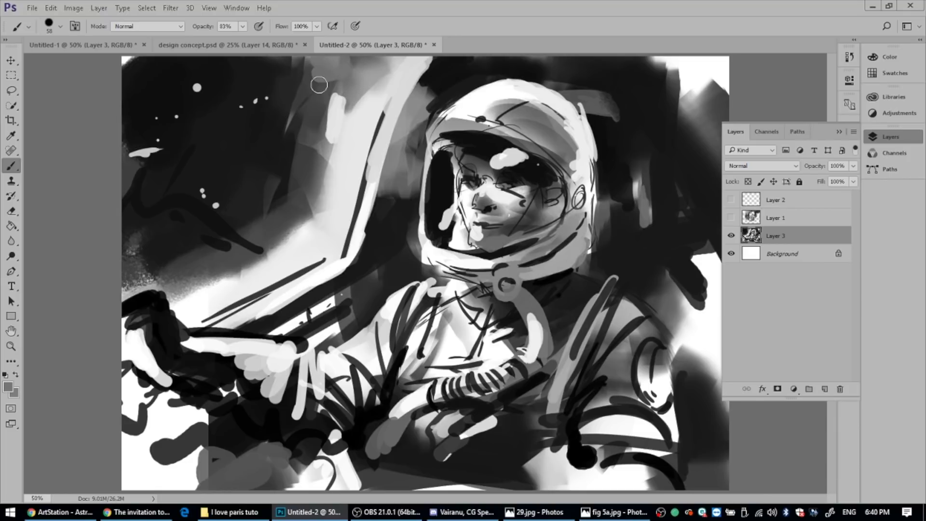
pyautogui.press('alt')
pyautogui.keyDown('alt'); pyautogui.click(376, 124); pyautogui.keyUp('alt')
pyautogui.press('alt')
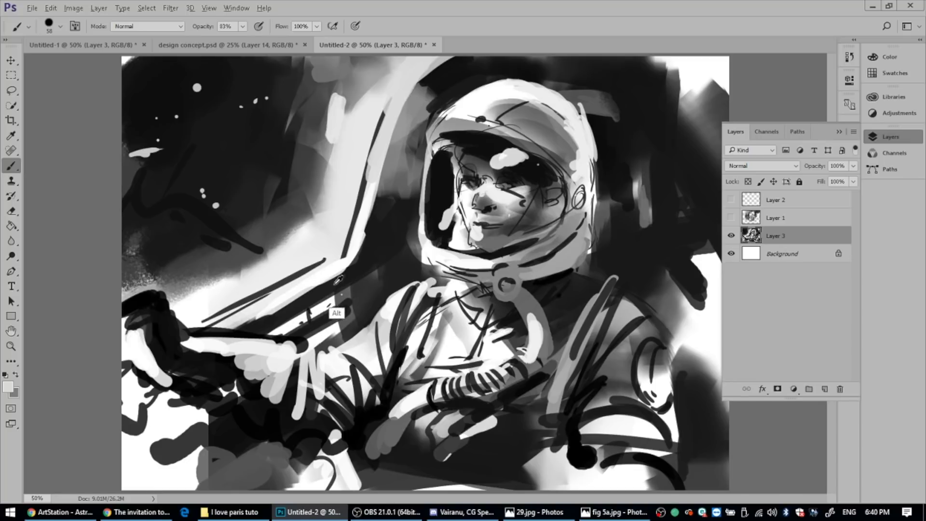
# Paint a dark stroke near the chest and cover the collar's sketch lines with light grey
pyautogui.press('alt')
pyautogui.keyDown('alt'); pyautogui.click(182, 382); pyautogui.keyUp('alt')
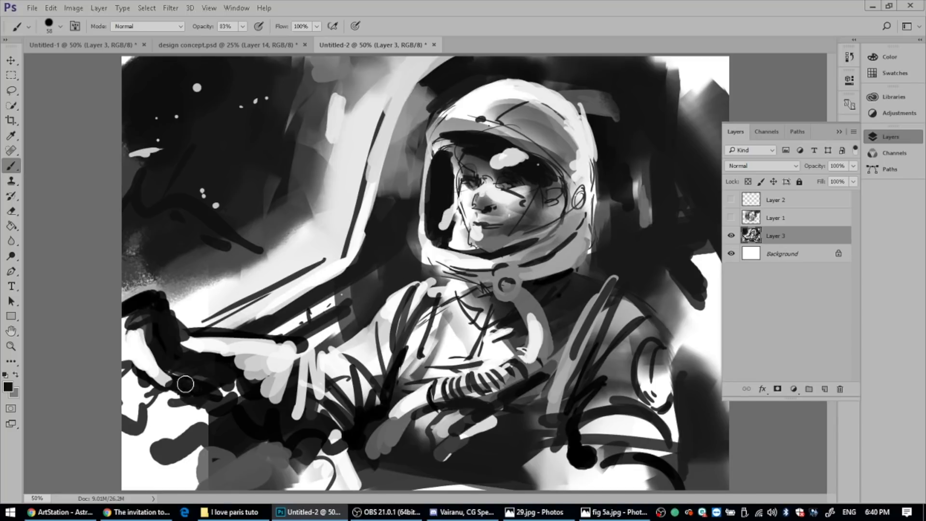
pyautogui.moveTo(190, 333); pyautogui.dragTo(303, 344)
pyautogui.press('alt')
pyautogui.keyDown('alt'); pyautogui.click(549, 248); pyautogui.keyUp('alt')
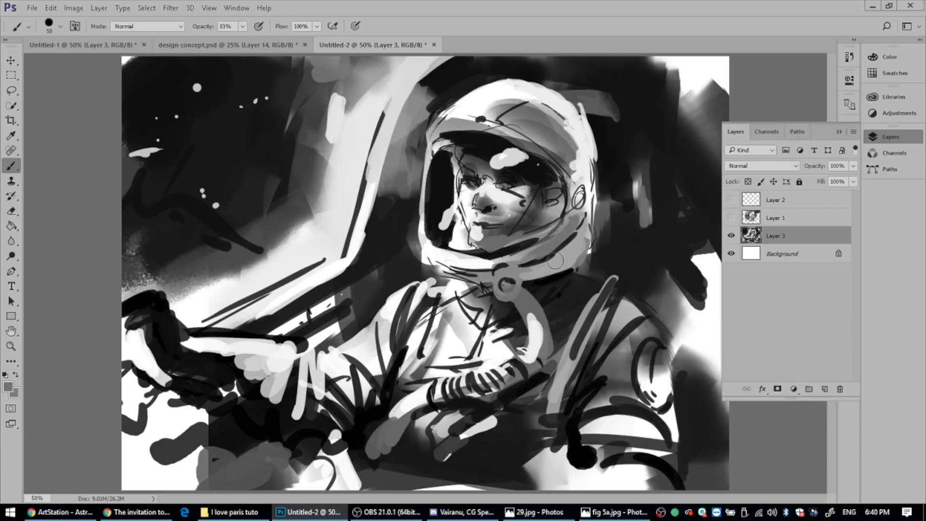
pyautogui.moveTo(574, 227)
pyautogui.mouseDown()
pyautogui.moveTo(536, 269)
pyautogui.moveTo(598, 260)
pyautogui.mouseUp()
# Darken the helmet edge at the collar and paint greys over the helmet's right edge and top
pyautogui.keyDown('alt'); pyautogui.click(554, 307); pyautogui.keyUp('alt')
pyautogui.keyDown('alt'); pyautogui.click(583, 202); pyautogui.keyUp('alt')
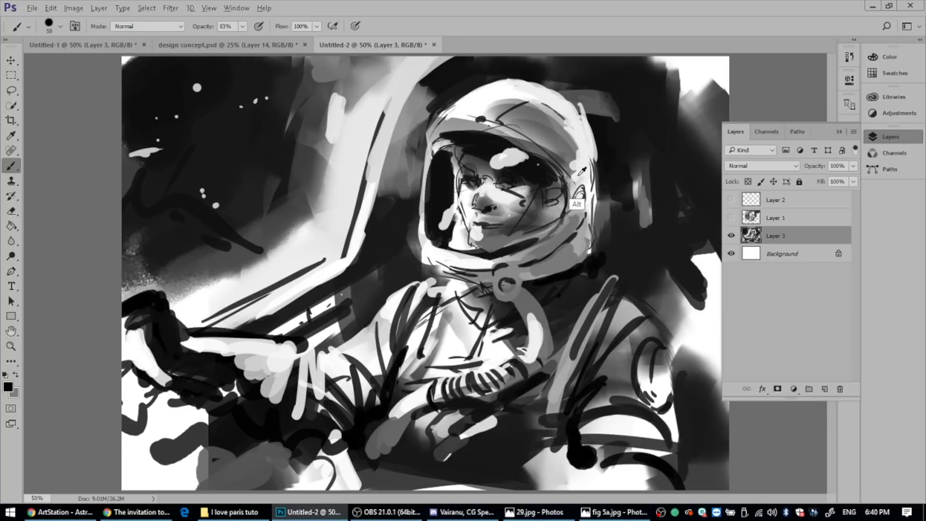
pyautogui.moveTo(588, 167)
pyautogui.mouseDown()
pyautogui.moveTo(591, 222)
pyautogui.moveTo(591, 203)
pyautogui.mouseUp()
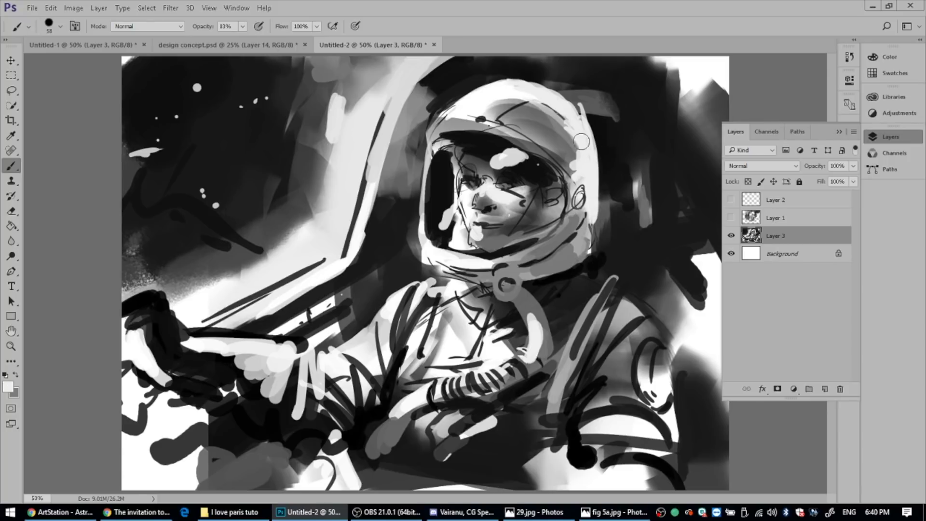
pyautogui.keyDown('alt'); pyautogui.click(555, 114); pyautogui.keyUp('alt')
pyautogui.moveTo(554, 114)
pyautogui.mouseDown()
pyautogui.moveTo(576, 118)
pyautogui.moveTo(548, 108)
pyautogui.moveTo(565, 104)
pyautogui.moveTo(579, 145)
pyautogui.moveTo(574, 164)
pyautogui.moveTo(582, 126)
pyautogui.moveTo(586, 183)
pyautogui.moveTo(571, 167)
pyautogui.mouseUp()
pyautogui.keyDown('alt'); pyautogui.click(548, 107); pyautogui.keyUp('alt')
pyautogui.keyDown('alt'); pyautogui.click(575, 122); pyautogui.keyUp('alt')
pyautogui.keyDown('alt'); pyautogui.click(572, 123); pyautogui.keyUp('alt')
pyautogui.keyDown('alt'); pyautogui.click(564, 136); pyautogui.keyUp('alt')
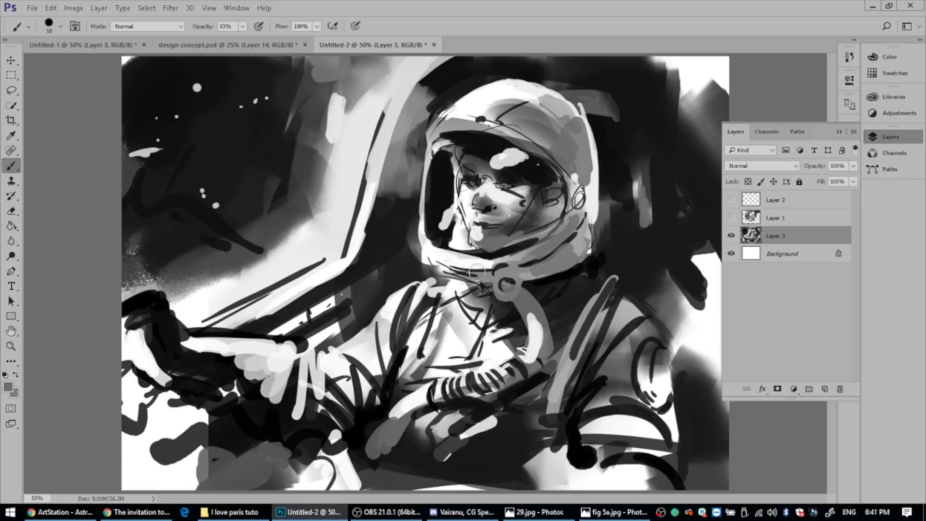
# Paint a near-white stroke across the suit collar and light grey along the helmet's lower right rim
pyautogui.press('alt')
pyautogui.keyDown('alt'); pyautogui.click(471, 260); pyautogui.keyUp('alt')
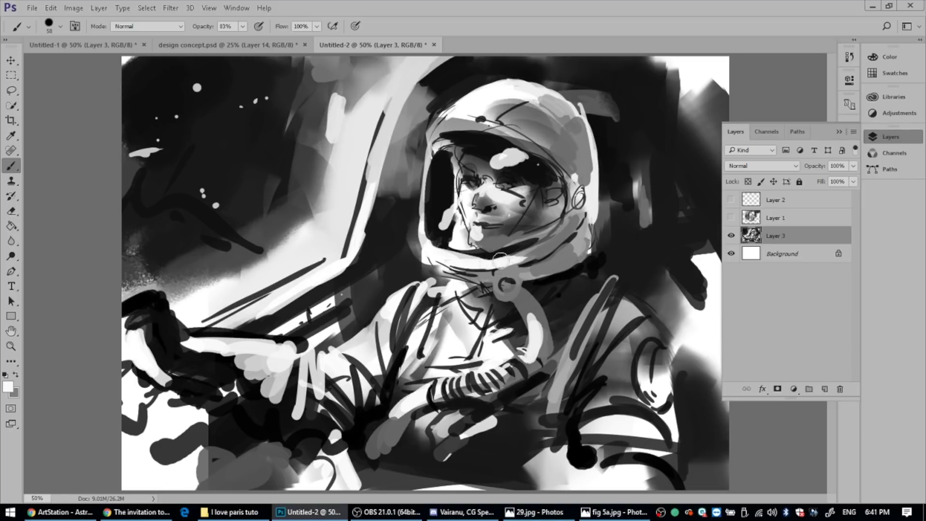
pyautogui.moveTo(427, 258)
pyautogui.mouseDown()
pyautogui.moveTo(490, 272)
pyautogui.moveTo(452, 269)
pyautogui.moveTo(499, 274)
pyautogui.mouseUp()
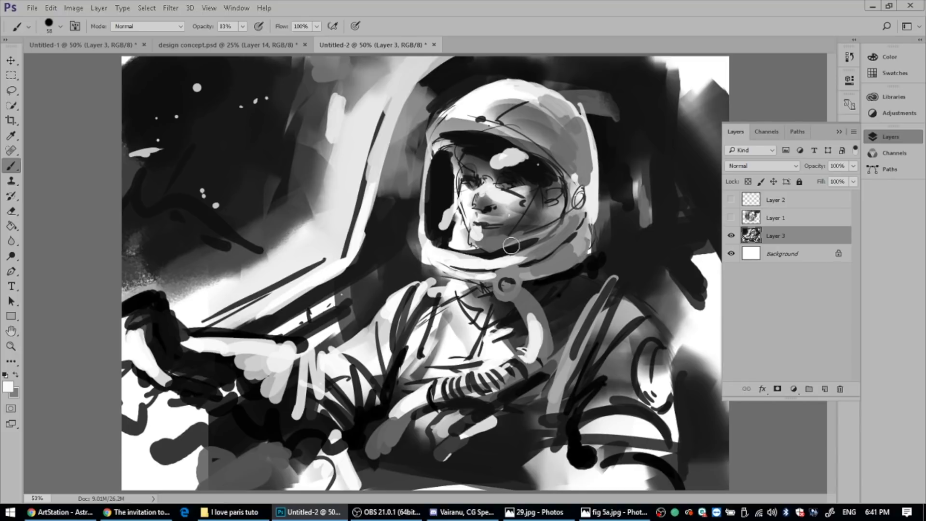
pyautogui.keyDown('alt'); pyautogui.click(574, 272); pyautogui.keyUp('alt')
pyautogui.moveTo(566, 251)
pyautogui.mouseDown()
pyautogui.moveTo(585, 229)
pyautogui.moveTo(587, 243)
pyautogui.mouseUp()
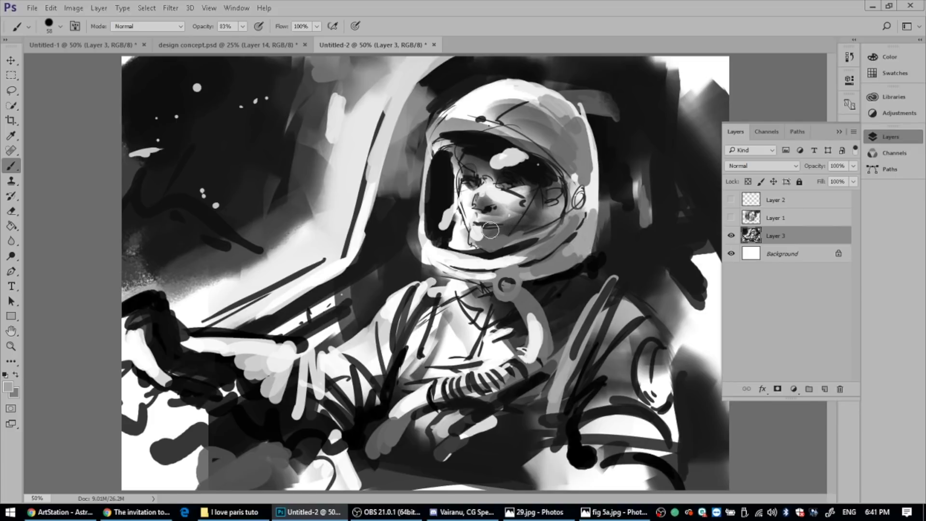
# Lighten the forearm's upper edge with near-white strokes and darken its underside
pyautogui.keyDown('alt'); pyautogui.click(263, 309); pyautogui.keyUp('alt')
pyautogui.moveTo(218, 327)
pyautogui.mouseDown()
pyautogui.moveTo(193, 330)
pyautogui.moveTo(227, 331)
pyautogui.moveTo(216, 331)
pyautogui.moveTo(227, 351)
pyautogui.mouseUp()
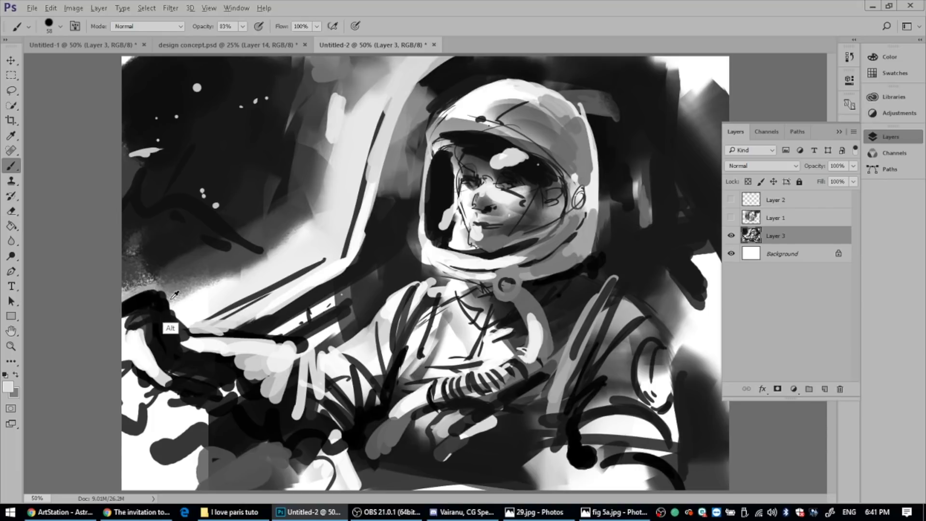
pyautogui.moveTo(155, 288)
pyautogui.mouseDown()
pyautogui.moveTo(176, 309)
pyautogui.moveTo(160, 291)
pyautogui.moveTo(164, 304)
pyautogui.moveTo(144, 290)
pyautogui.moveTo(127, 308)
pyautogui.moveTo(129, 297)
pyautogui.moveTo(120, 299)
pyautogui.moveTo(148, 288)
pyautogui.moveTo(131, 292)
pyautogui.moveTo(180, 294)
pyautogui.moveTo(162, 298)
pyautogui.mouseUp()
pyautogui.keyDown('alt'); pyautogui.click(196, 340); pyautogui.keyUp('alt')
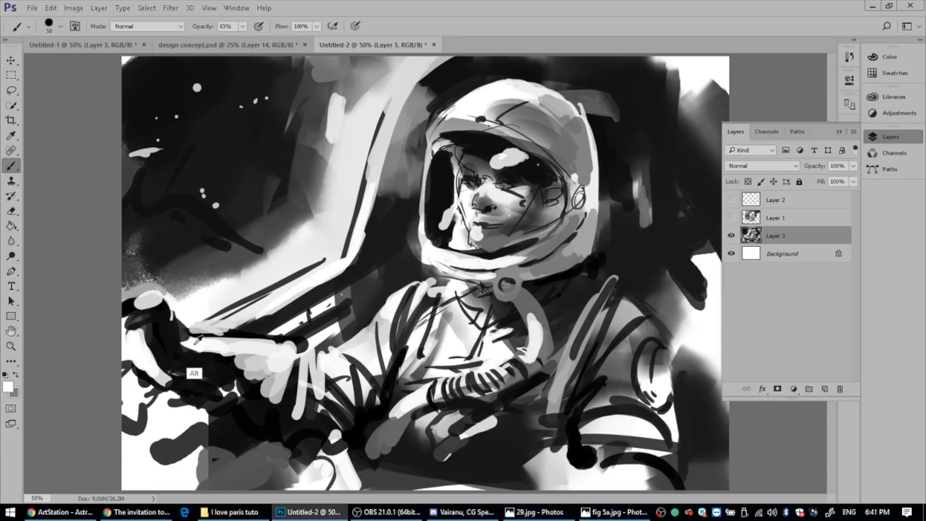
pyautogui.moveTo(193, 341)
pyautogui.mouseDown()
pyautogui.moveTo(176, 346)
pyautogui.moveTo(139, 317)
pyautogui.moveTo(144, 333)
pyautogui.mouseUp()
pyautogui.keyDown('alt'); pyautogui.click(160, 327); pyautogui.keyUp('alt')
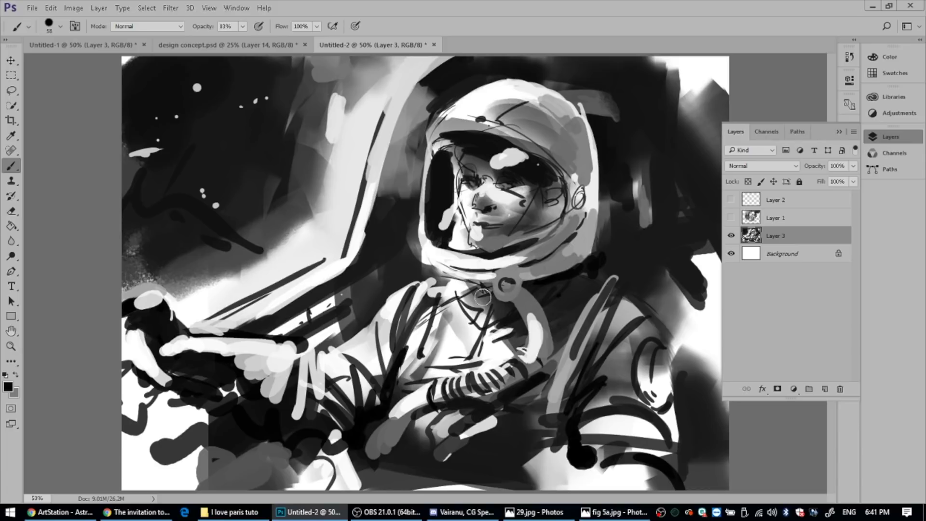
# Darken the suit collar, chest, suit's right side and the finger shapes around the lower-left hand
pyautogui.moveTo(453, 288); pyautogui.dragTo(491, 323)
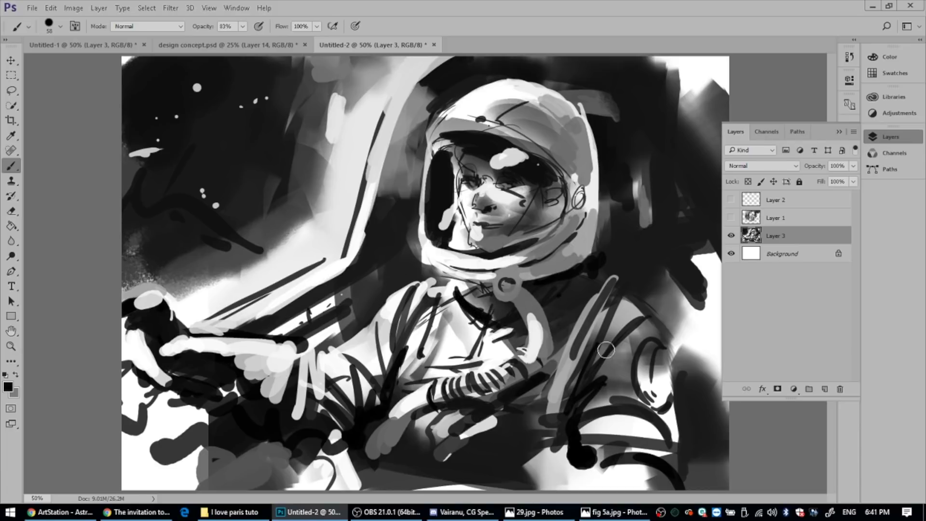
pyautogui.moveTo(609, 311)
pyautogui.mouseDown()
pyautogui.moveTo(565, 421)
pyautogui.moveTo(554, 414)
pyautogui.mouseUp()
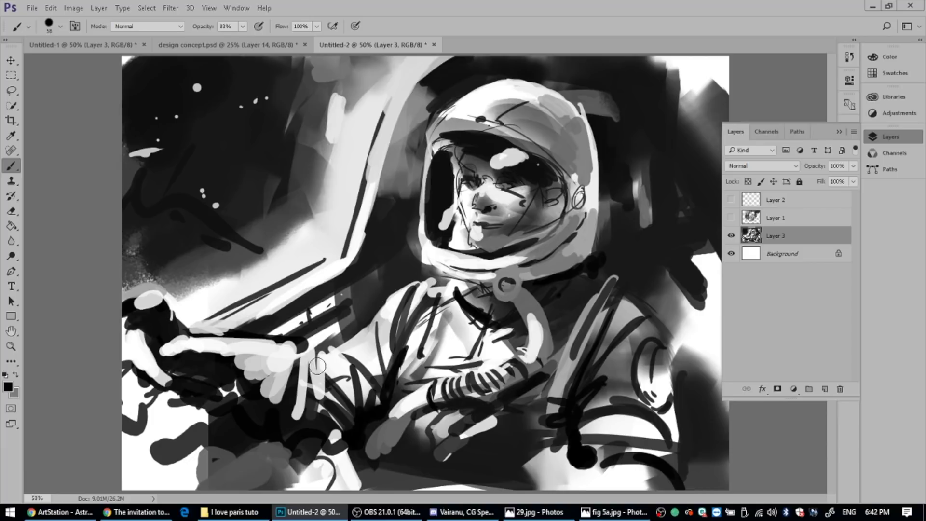
pyautogui.moveTo(299, 351); pyautogui.dragTo(295, 418)
pyautogui.moveTo(316, 385); pyautogui.dragTo(328, 427)
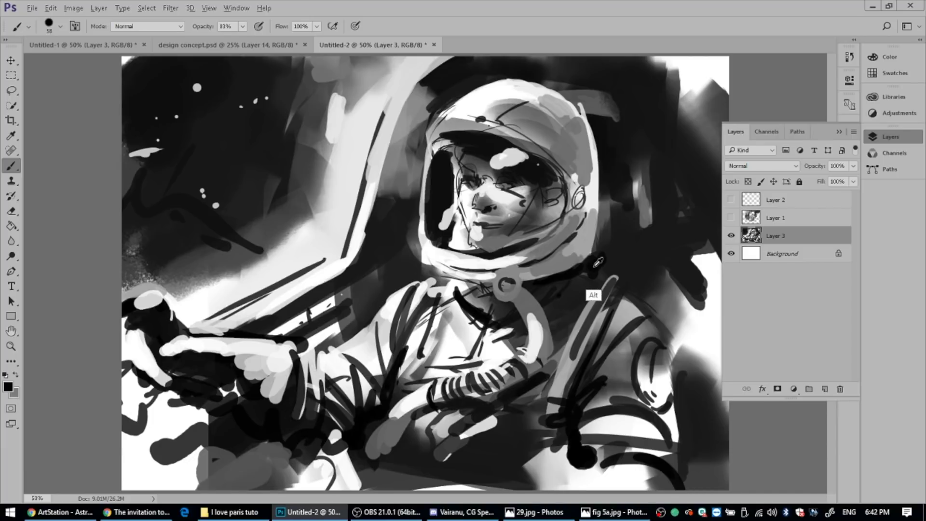
pyautogui.moveTo(254, 413)
pyautogui.mouseDown()
pyautogui.moveTo(294, 455)
pyautogui.moveTo(321, 451)
pyautogui.moveTo(337, 435)
pyautogui.moveTo(316, 456)
pyautogui.moveTo(334, 448)
pyautogui.moveTo(330, 437)
pyautogui.moveTo(342, 444)
pyautogui.moveTo(349, 413)
pyautogui.moveTo(382, 428)
pyautogui.moveTo(373, 469)
pyautogui.moveTo(365, 450)
pyautogui.moveTo(396, 482)
pyautogui.mouseUp()
# Shade the lower hand with light and dark strokes and darken the band beside the window frame
pyautogui.keyDown('alt'); pyautogui.click(369, 488); pyautogui.keyUp('alt')
pyautogui.keyDown('alt'); pyautogui.click(554, 484); pyautogui.keyUp('alt')
pyautogui.keyDown('alt'); pyautogui.click(582, 456); pyautogui.keyUp('alt')
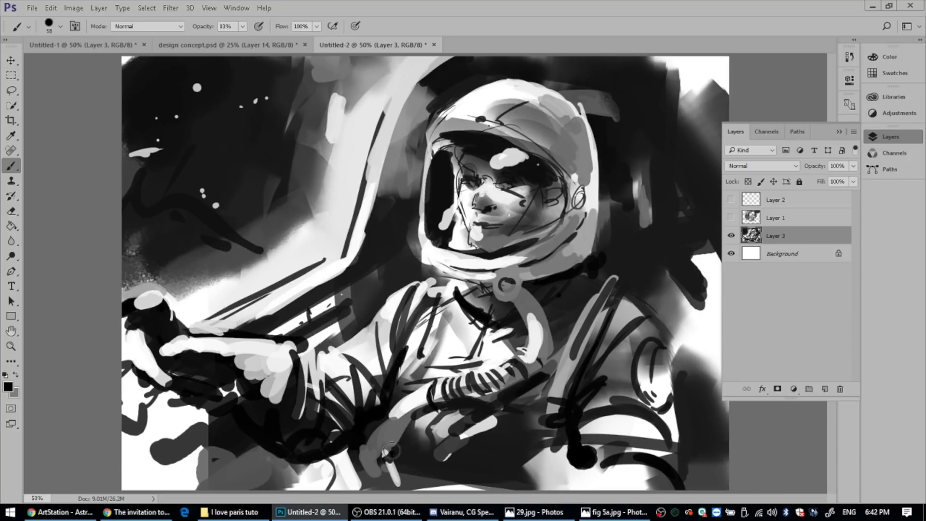
pyautogui.moveTo(391, 451)
pyautogui.mouseDown()
pyautogui.moveTo(384, 458)
pyautogui.moveTo(384, 448)
pyautogui.moveTo(395, 487)
pyautogui.mouseUp()
pyautogui.moveTo(311, 458); pyautogui.dragTo(282, 489)
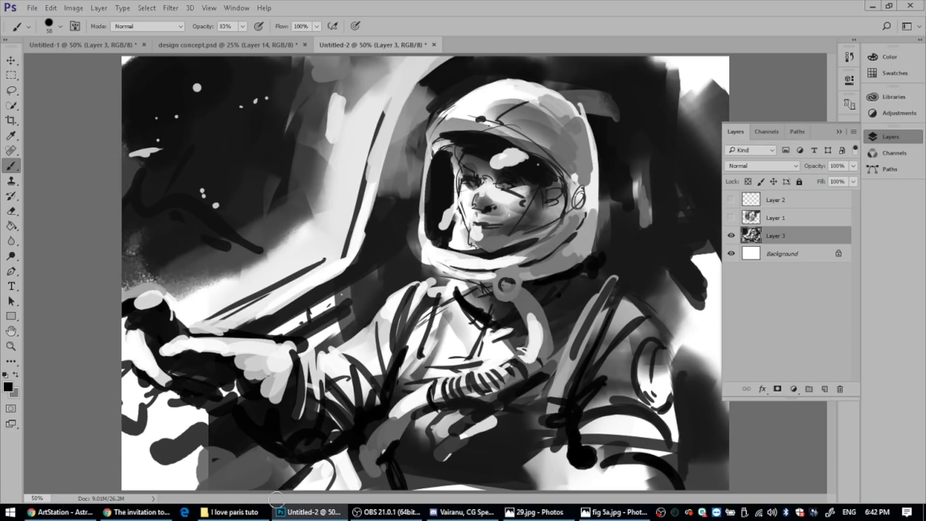
pyautogui.moveTo(371, 203)
pyautogui.mouseDown()
pyautogui.moveTo(365, 241)
pyautogui.moveTo(328, 284)
pyautogui.moveTo(243, 329)
pyautogui.mouseUp()
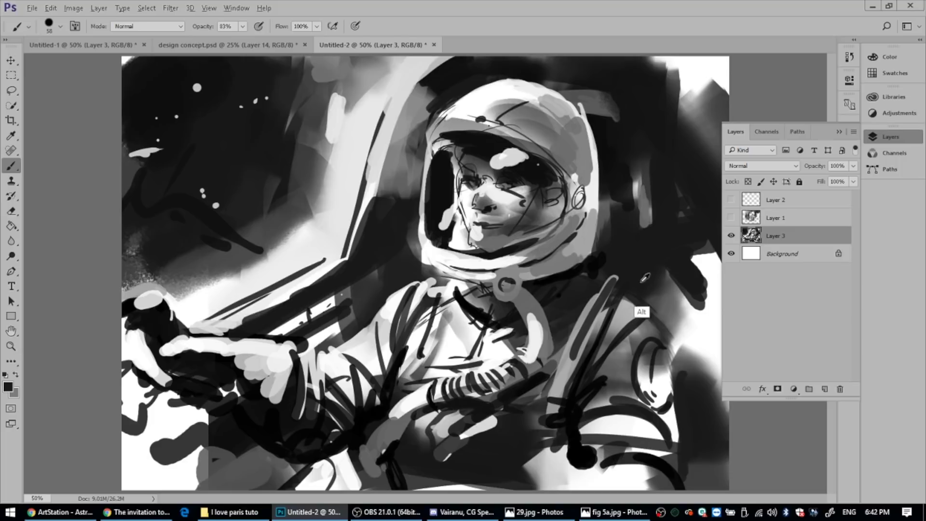
# Paint a light grey hooked stroke in the dark background right of the helmet
pyautogui.press('alt')
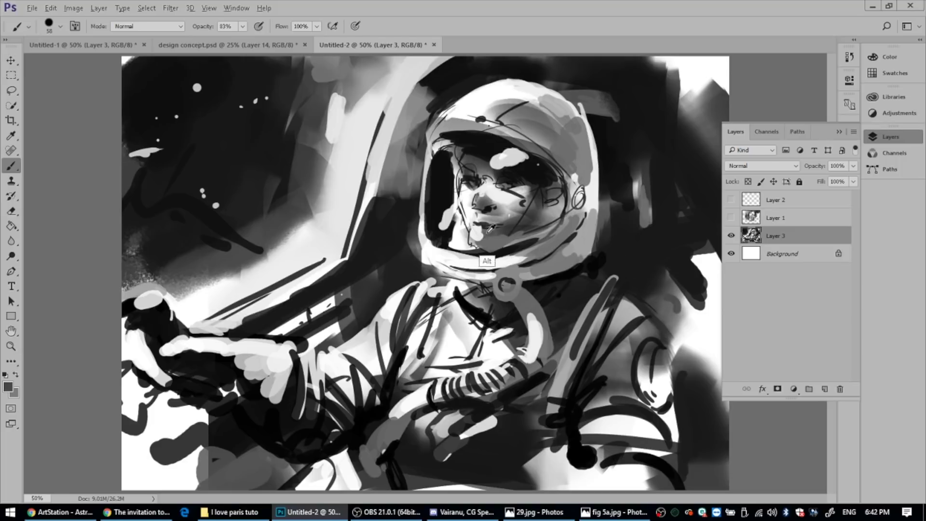
pyautogui.keyDown('alt'); pyautogui.click(480, 231); pyautogui.keyUp('alt')
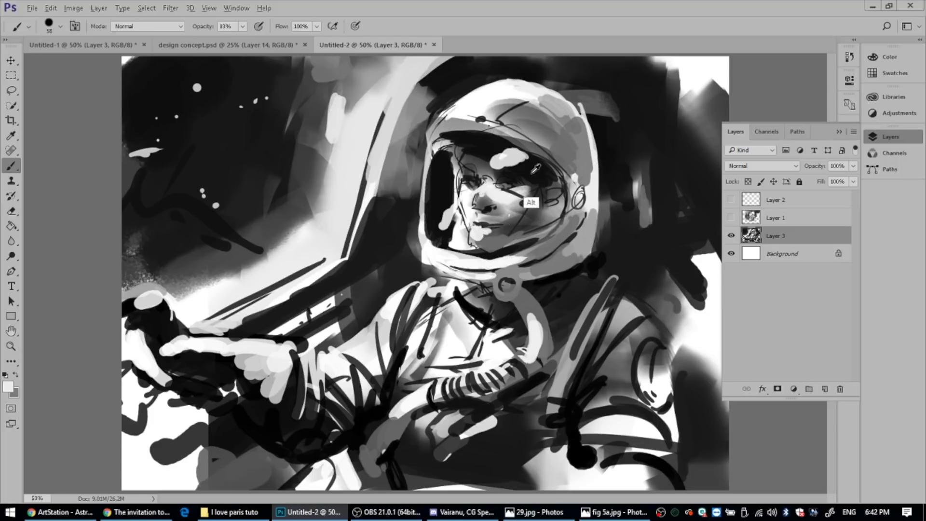
pyautogui.keyDown('alt'); pyautogui.click(531, 202); pyautogui.keyUp('alt')
pyautogui.keyDown('alt'); pyautogui.click(480, 232); pyautogui.keyUp('alt')
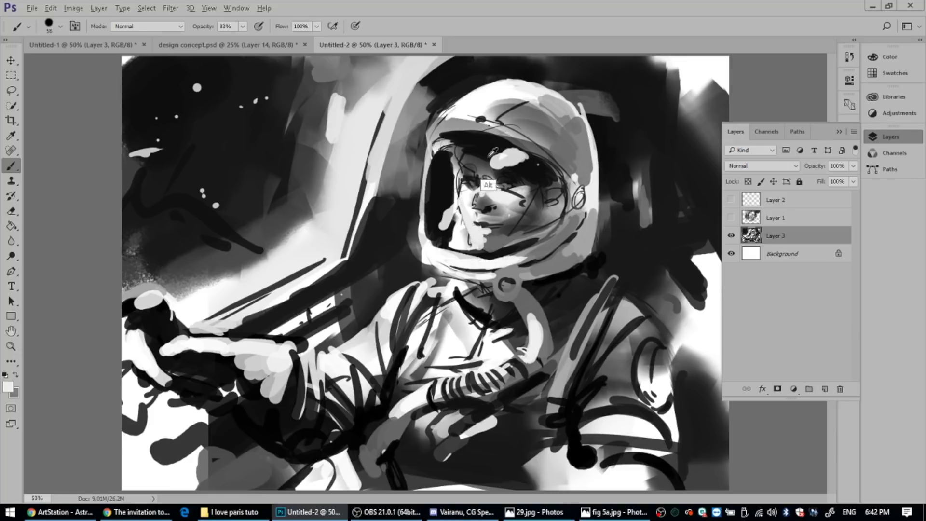
pyautogui.keyDown('alt'); pyautogui.click(618, 200); pyautogui.keyUp('alt')
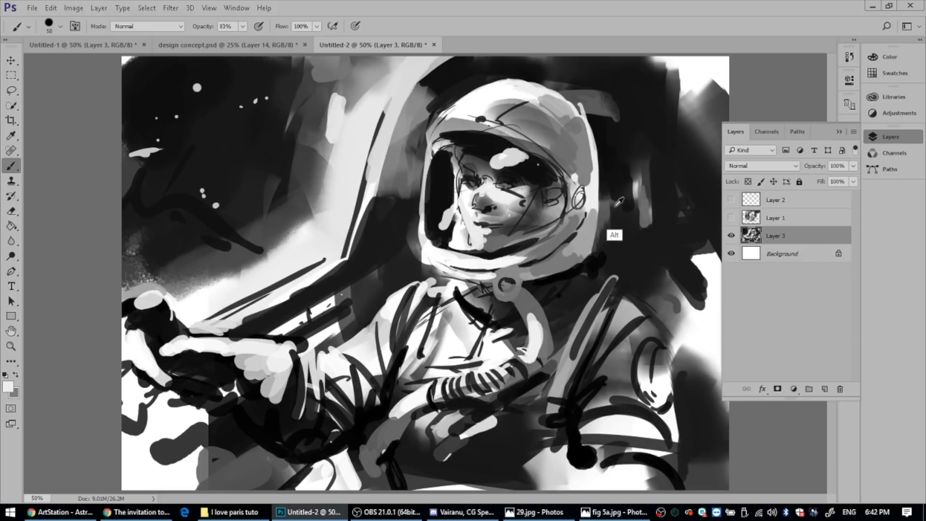
pyautogui.keyDown('alt'); pyautogui.click(636, 182); pyautogui.keyUp('alt')
pyautogui.moveTo(602, 152)
pyautogui.mouseDown()
pyautogui.moveTo(632, 155)
pyautogui.moveTo(642, 201)
pyautogui.moveTo(621, 224)
pyautogui.moveTo(637, 228)
pyautogui.moveTo(630, 242)
pyautogui.moveTo(645, 231)
pyautogui.moveTo(617, 261)
pyautogui.moveTo(612, 237)
pyautogui.moveTo(646, 241)
pyautogui.mouseUp()
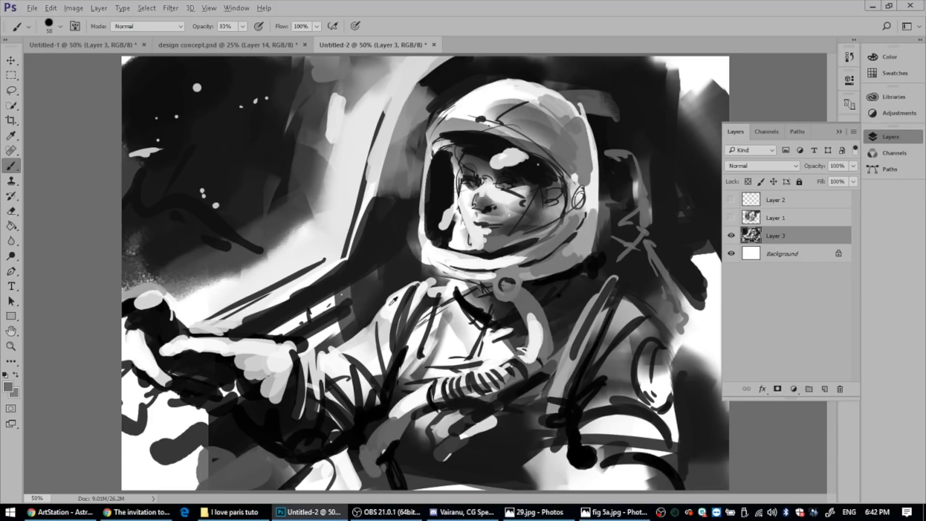
pyautogui.keyDown('alt'); pyautogui.click(406, 112); pyautogui.keyUp('alt')
# Show the Navigator panel and zoom out to about 23%, adding a dark stroke right of the helmet
pyautogui.click(236, 7)
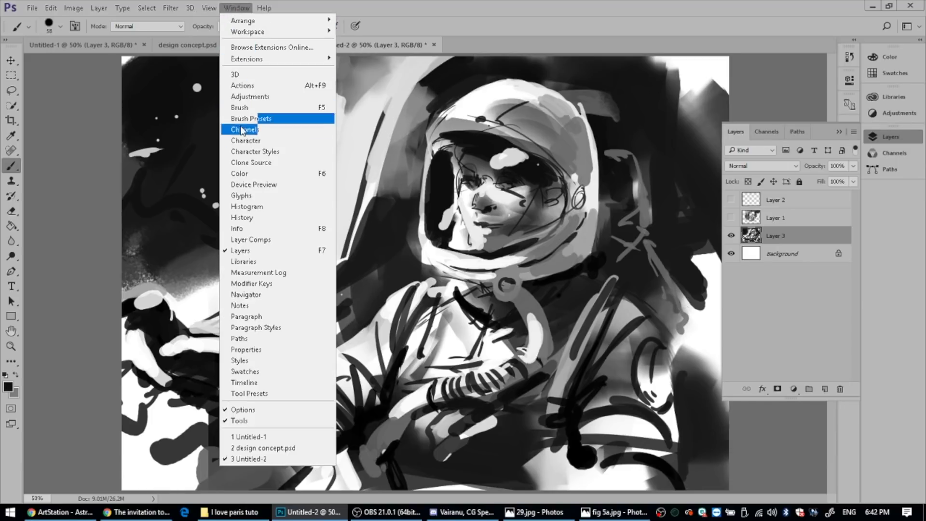
pyautogui.click(270, 295)
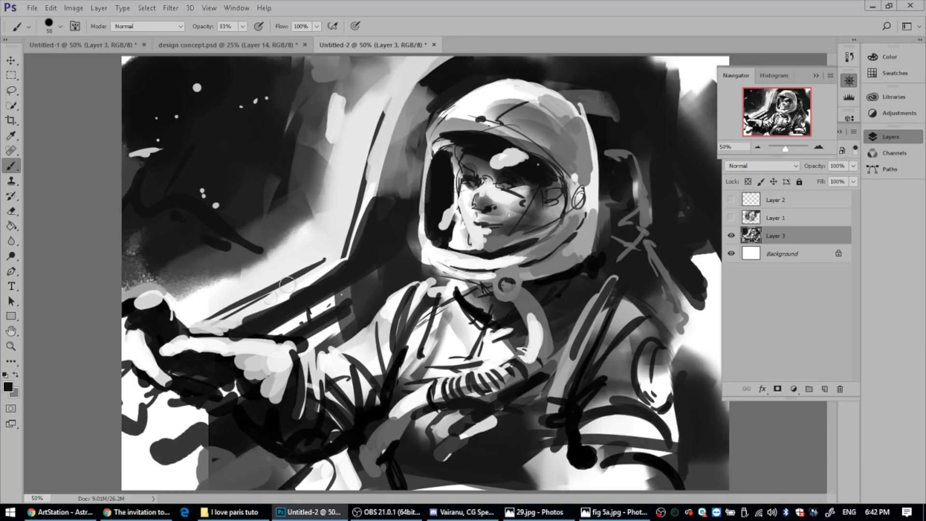
pyautogui.click(783, 147)
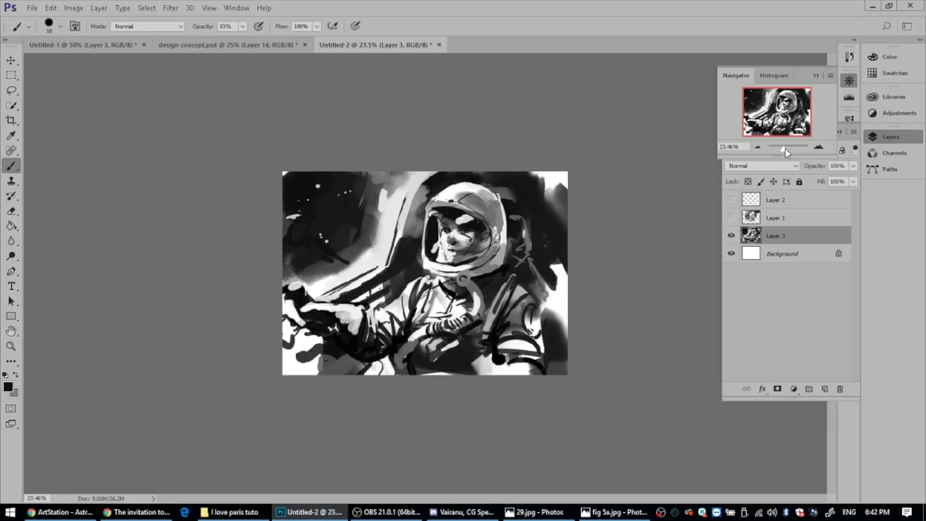
pyautogui.moveTo(785, 148); pyautogui.dragTo(786, 153)
pyautogui.moveTo(526, 261)
pyautogui.mouseDown()
pyautogui.moveTo(558, 237)
pyautogui.moveTo(556, 202)
pyautogui.moveTo(552, 239)
pyautogui.mouseUp()
# Drag the crop boundary out past the left and right edges and commit the wider canvas
pyautogui.click(11, 120)
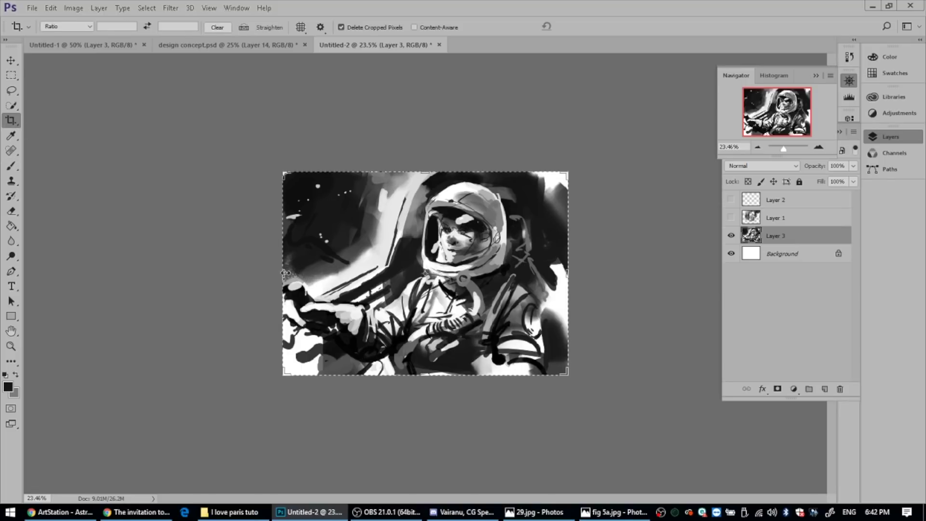
pyautogui.moveTo(285, 273); pyautogui.dragTo(230, 273)
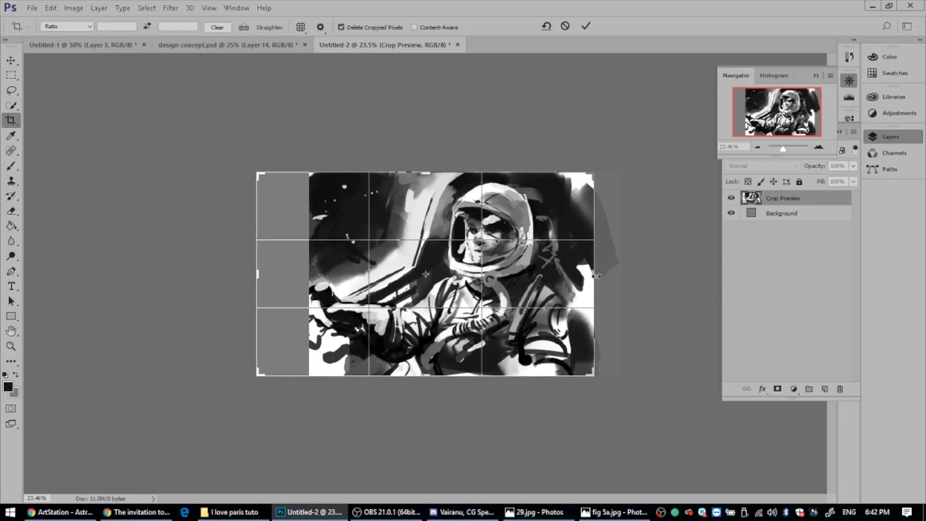
pyautogui.moveTo(597, 276); pyautogui.dragTo(621, 273)
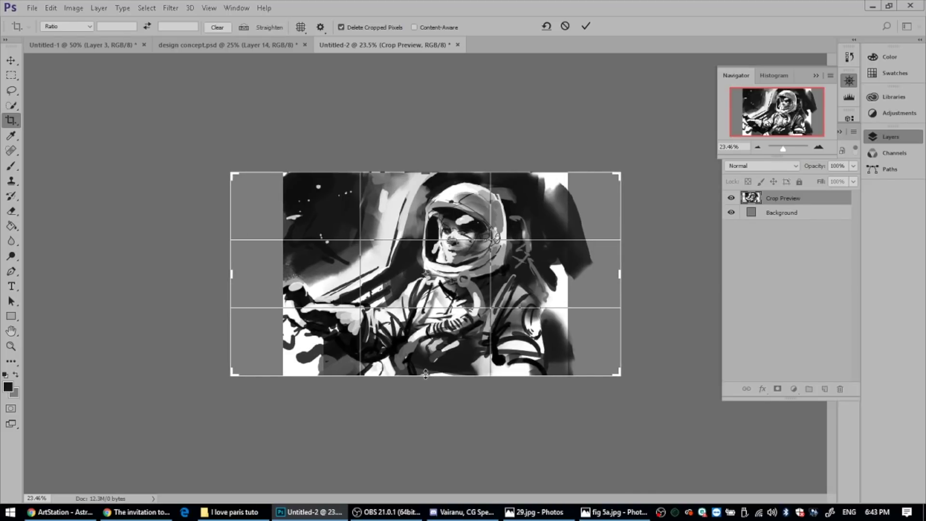
pyautogui.click(11, 75)
pyautogui.press('Return')
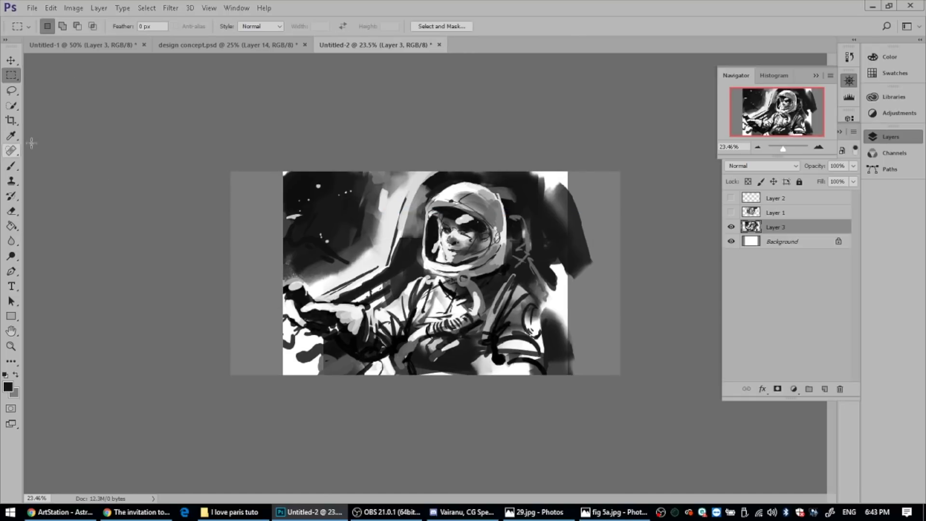
# Switch back to the Brush and choose a different tip enlarged to 139 px
pyautogui.click(11, 165)
pyautogui.rightClick(298, 201)
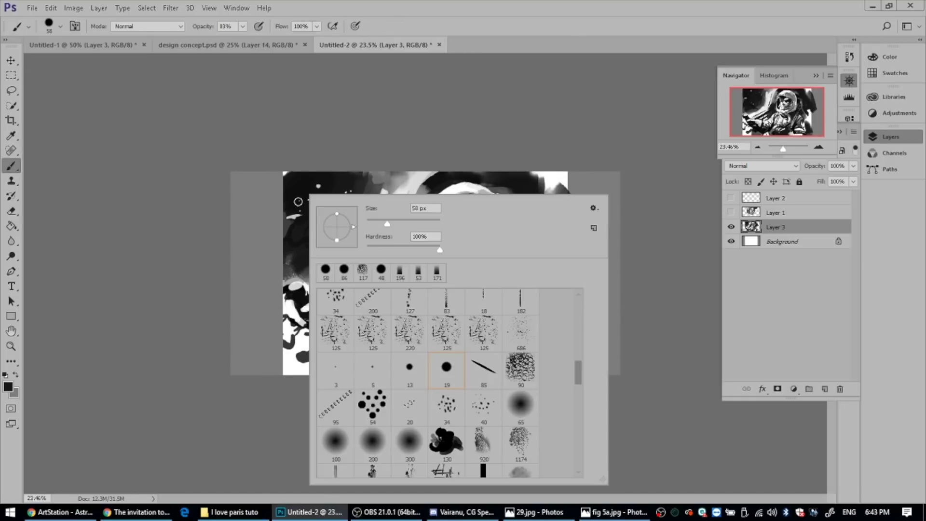
pyautogui.click(448, 304)
pyautogui.moveTo(387, 224); pyautogui.dragTo(408, 223)
pyautogui.keyDown('alt'); pyautogui.click(306, 181); pyautogui.keyUp('alt')
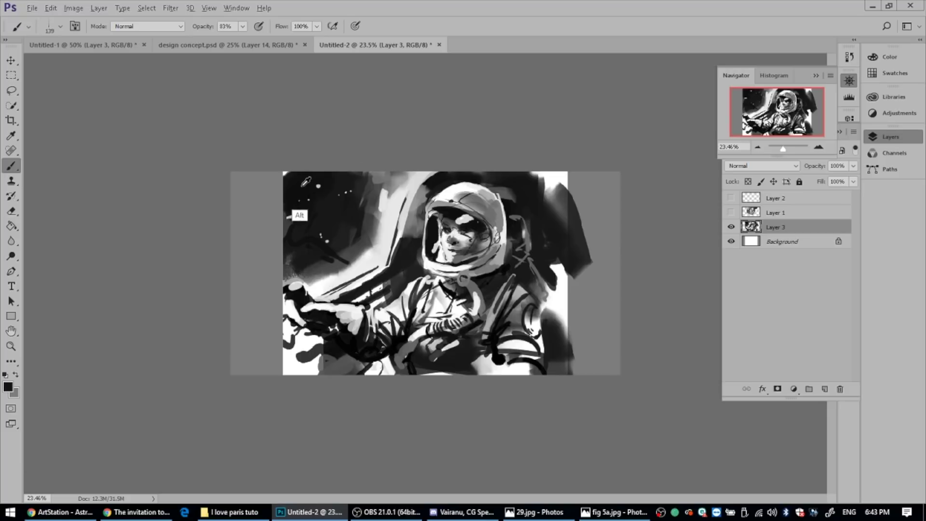
# At 100% opacity, paint dark strokes over the new left margin and around the helmet
pyautogui.moveTo(306, 181)
pyautogui.mouseDown()
pyautogui.moveTo(269, 212)
pyautogui.moveTo(282, 180)
pyautogui.moveTo(245, 208)
pyautogui.mouseUp()
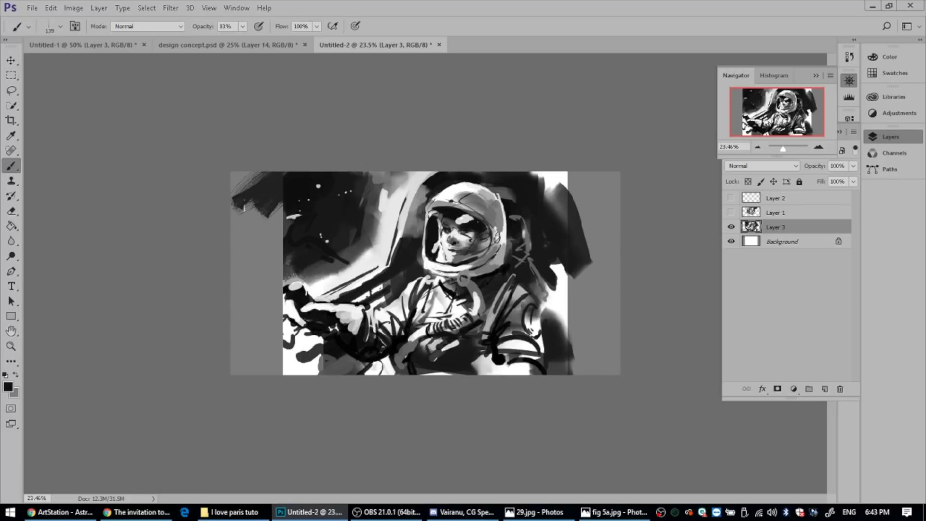
pyautogui.click(243, 26)
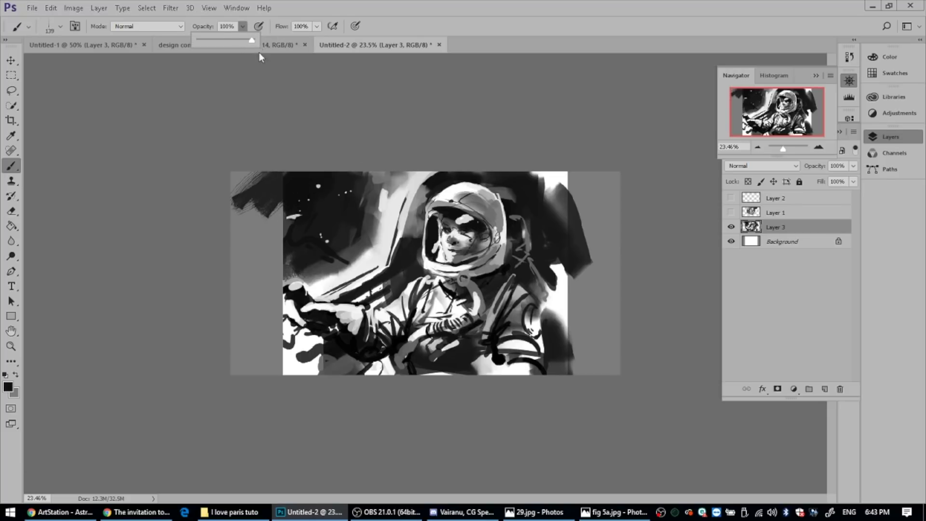
pyautogui.click(299, 209)
pyautogui.moveTo(299, 209)
pyautogui.mouseDown()
pyautogui.moveTo(226, 194)
pyautogui.moveTo(194, 226)
pyautogui.moveTo(298, 169)
pyautogui.moveTo(232, 222)
pyautogui.moveTo(254, 225)
pyautogui.moveTo(291, 205)
pyautogui.moveTo(210, 282)
pyautogui.moveTo(278, 262)
pyautogui.moveTo(274, 238)
pyautogui.mouseUp()
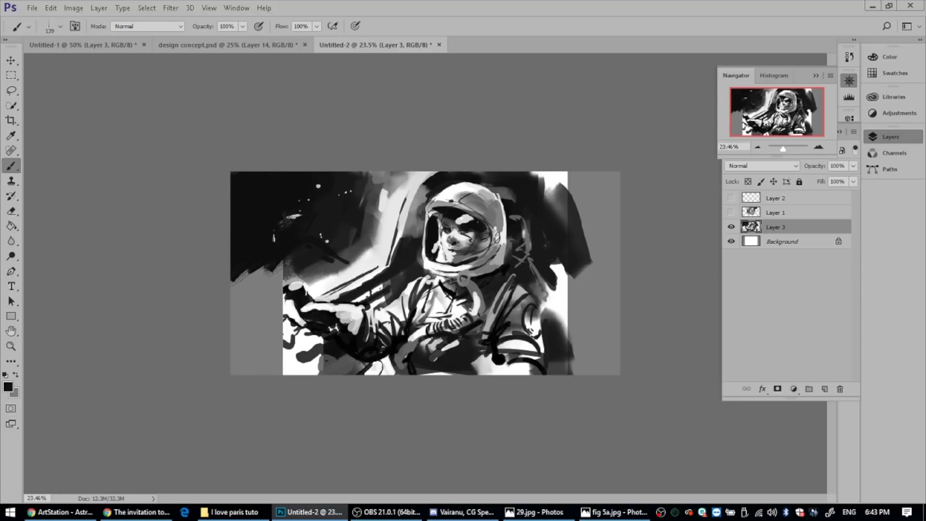
pyautogui.moveTo(541, 201)
pyautogui.mouseDown()
pyautogui.moveTo(560, 182)
pyautogui.moveTo(550, 186)
pyautogui.moveTo(537, 239)
pyautogui.mouseUp()
pyautogui.moveTo(287, 333)
pyautogui.mouseDown()
pyautogui.moveTo(225, 367)
pyautogui.moveTo(217, 314)
pyautogui.moveTo(266, 339)
pyautogui.moveTo(246, 319)
pyautogui.moveTo(210, 371)
pyautogui.mouseUp()
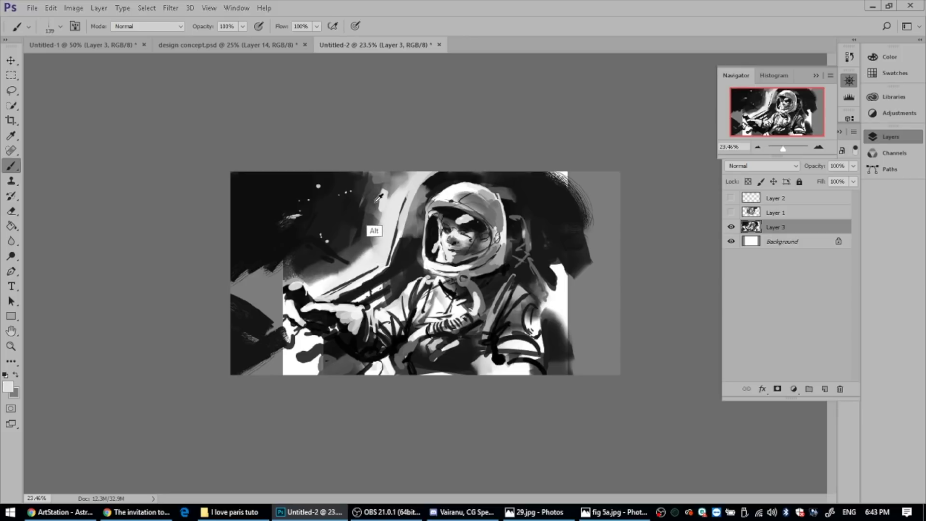
# Sample greys from the painting and brush them over the cockpit window frame
pyautogui.keyDown('alt'); pyautogui.click(375, 225); pyautogui.keyUp('alt')
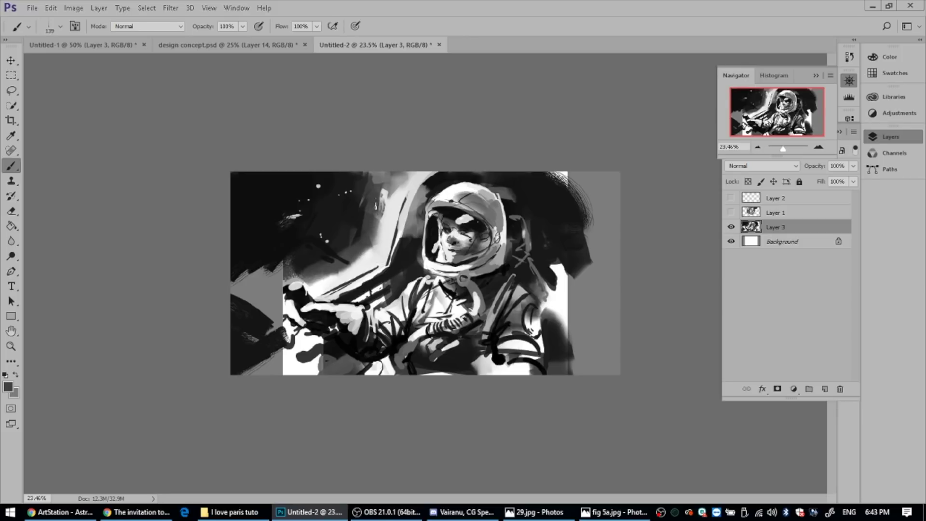
pyautogui.keyDown('alt'); pyautogui.click(391, 212); pyautogui.keyUp('alt')
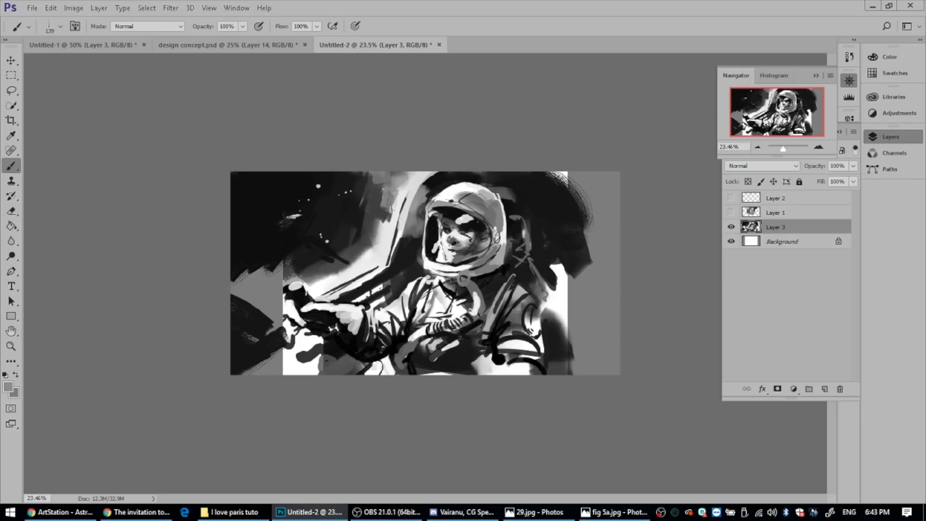
pyautogui.moveTo(390, 211); pyautogui.dragTo(399, 206)
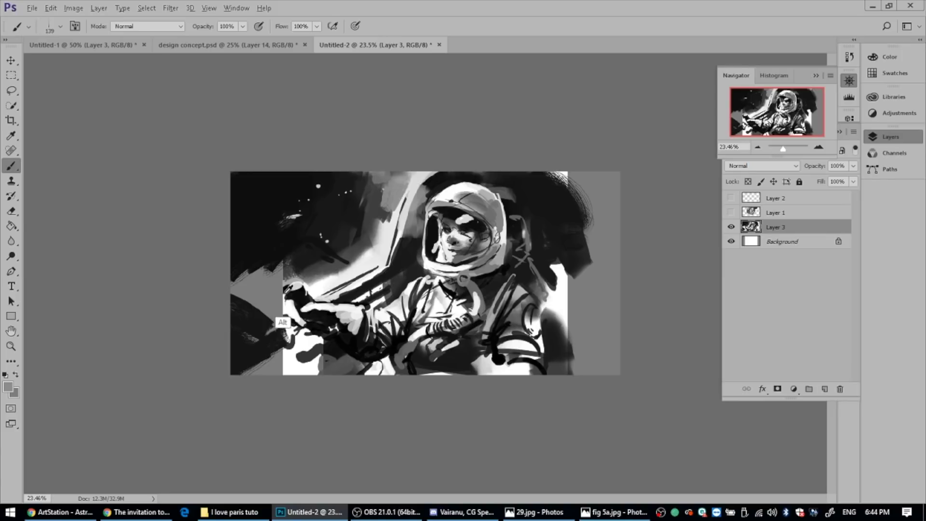
# Paint sampled dark grey and black left of the glove and along the left edge
pyautogui.keyDown('alt'); pyautogui.click(290, 297); pyautogui.keyUp('alt')
pyautogui.moveTo(270, 263)
pyautogui.mouseDown()
pyautogui.moveTo(285, 277)
pyautogui.moveTo(263, 292)
pyautogui.moveTo(237, 277)
pyautogui.mouseUp()
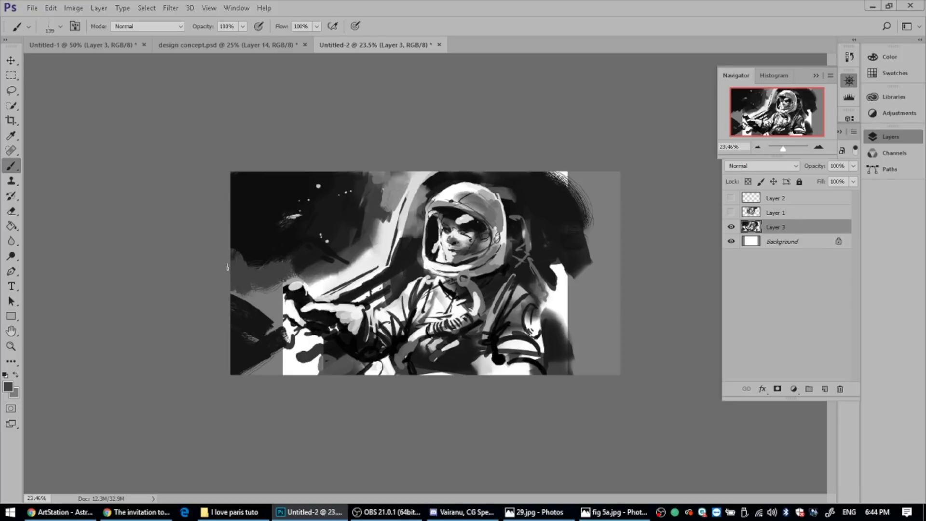
pyautogui.keyDown('alt'); pyautogui.click(301, 264); pyautogui.keyUp('alt')
pyautogui.moveTo(301, 264)
pyautogui.mouseDown()
pyautogui.moveTo(238, 263)
pyautogui.moveTo(249, 271)
pyautogui.moveTo(233, 271)
pyautogui.moveTo(239, 277)
pyautogui.mouseUp()
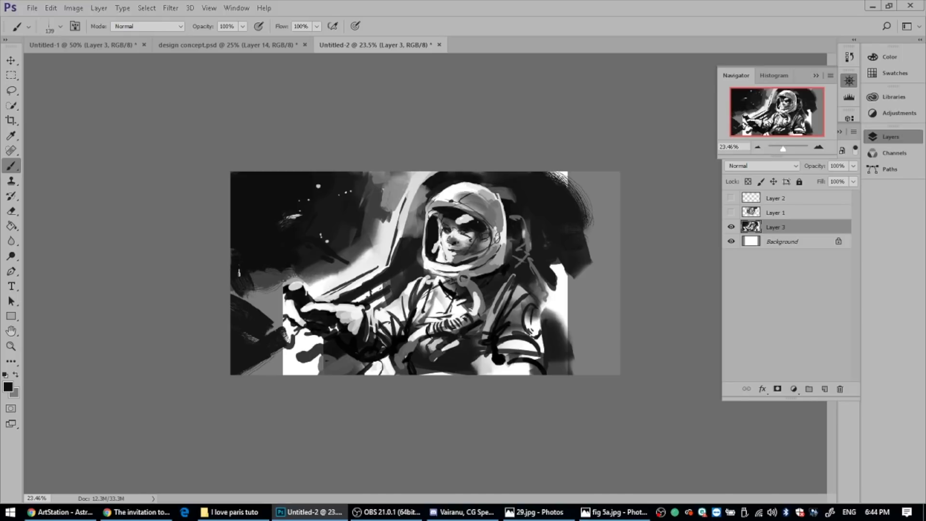
pyautogui.keyDown('alt'); pyautogui.click(319, 281); pyautogui.keyUp('alt')
pyautogui.moveTo(282, 277)
pyautogui.mouseDown()
pyautogui.moveTo(255, 295)
pyautogui.moveTo(209, 276)
pyautogui.mouseUp()
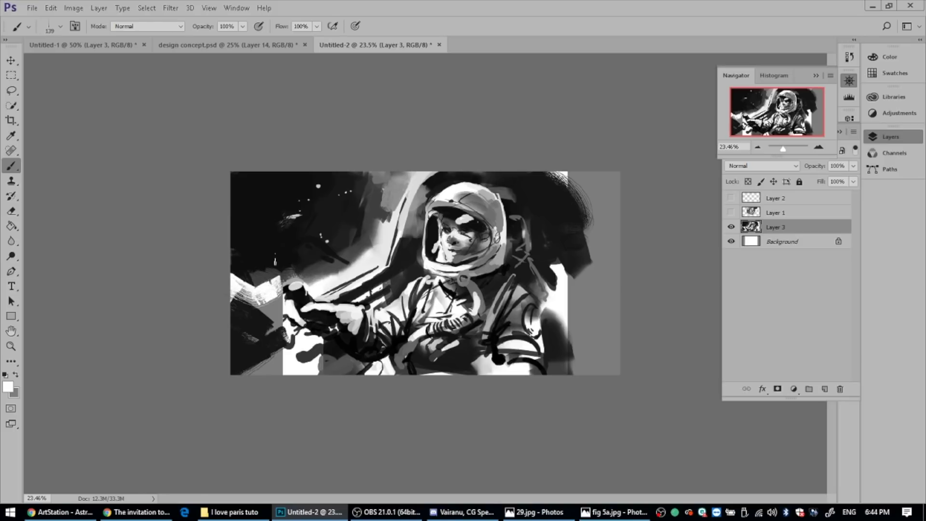
# Grey over the suit's white edge, darken below-left of the glove, add a dark vertical stroke at right
pyautogui.keyDown('alt'); pyautogui.click(540, 321); pyautogui.keyUp('alt')
pyautogui.moveTo(542, 311); pyautogui.dragTo(552, 299)
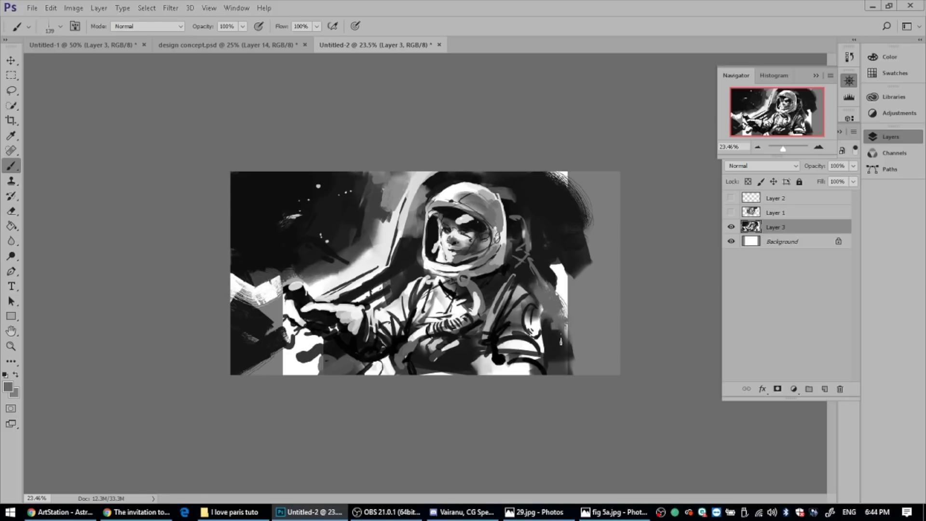
pyautogui.keyDown('alt'); pyautogui.click(366, 351); pyautogui.keyUp('alt')
pyautogui.moveTo(358, 358)
pyautogui.mouseDown()
pyautogui.moveTo(287, 399)
pyautogui.moveTo(335, 360)
pyautogui.moveTo(308, 382)
pyautogui.moveTo(324, 375)
pyautogui.moveTo(277, 373)
pyautogui.moveTo(303, 375)
pyautogui.moveTo(289, 353)
pyautogui.moveTo(246, 375)
pyautogui.moveTo(260, 306)
pyautogui.mouseUp()
pyautogui.click(591, 265)
pyautogui.moveTo(589, 297)
pyautogui.mouseDown()
pyautogui.moveTo(585, 323)
pyautogui.moveTo(596, 343)
pyautogui.mouseUp()
# Paint grey over the dark area above the cockpit frame and sample light grey from the helmet top
pyautogui.keyDown('alt'); pyautogui.click(414, 221); pyautogui.keyUp('alt')
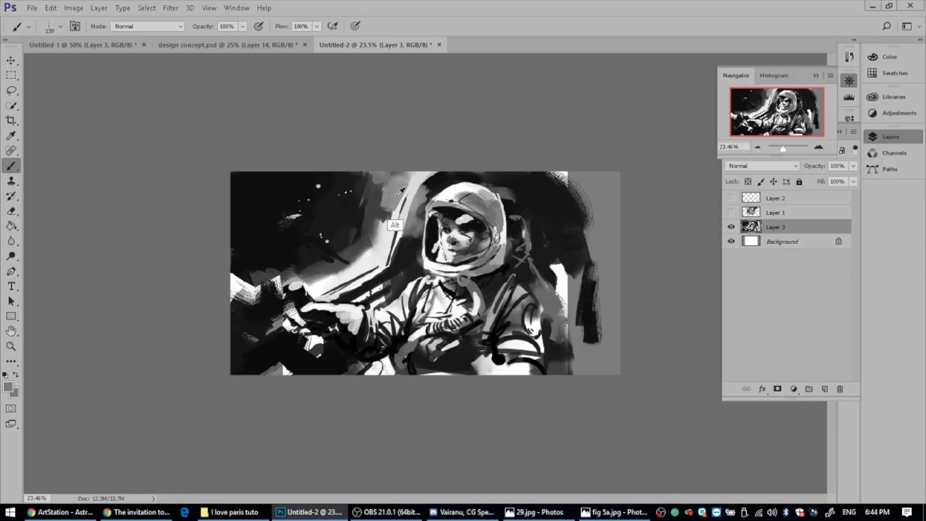
pyautogui.moveTo(386, 215)
pyautogui.mouseDown()
pyautogui.moveTo(408, 206)
pyautogui.moveTo(402, 196)
pyautogui.moveTo(321, 208)
pyautogui.moveTo(441, 169)
pyautogui.mouseUp()
pyautogui.press('alt')
pyautogui.keyDown('alt'); pyautogui.click(434, 166); pyautogui.keyUp('alt')
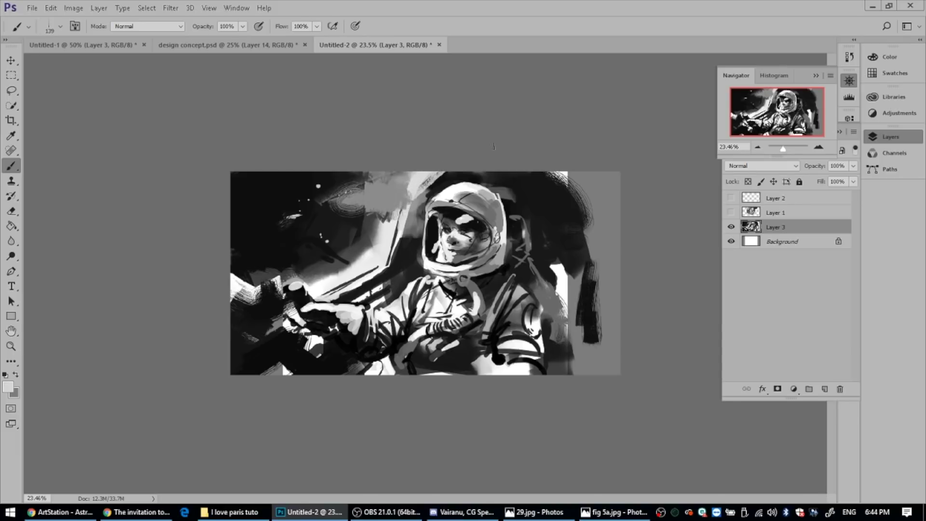
# Choose the 19 px hard round brush and enlarge it to 161 px
pyautogui.rightClick(411, 213)
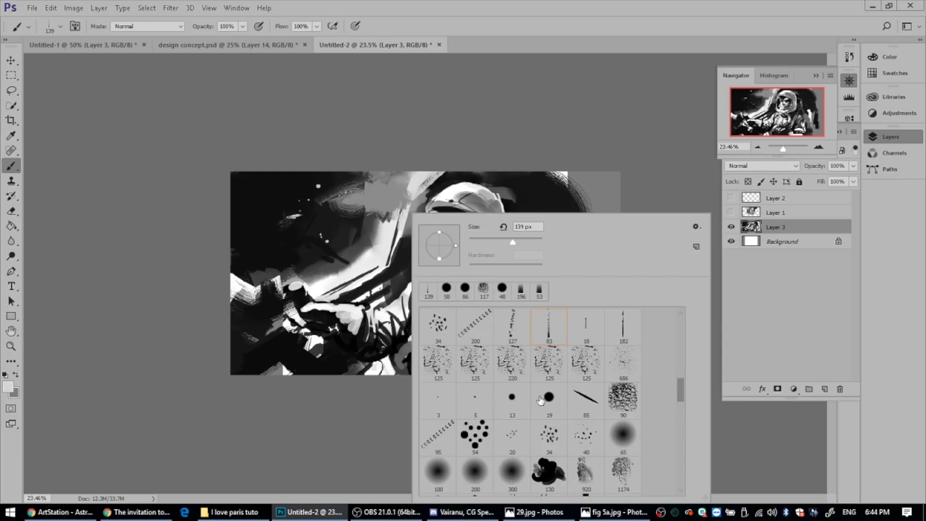
pyautogui.click(547, 399)
pyautogui.moveTo(515, 245); pyautogui.dragTo(524, 243)
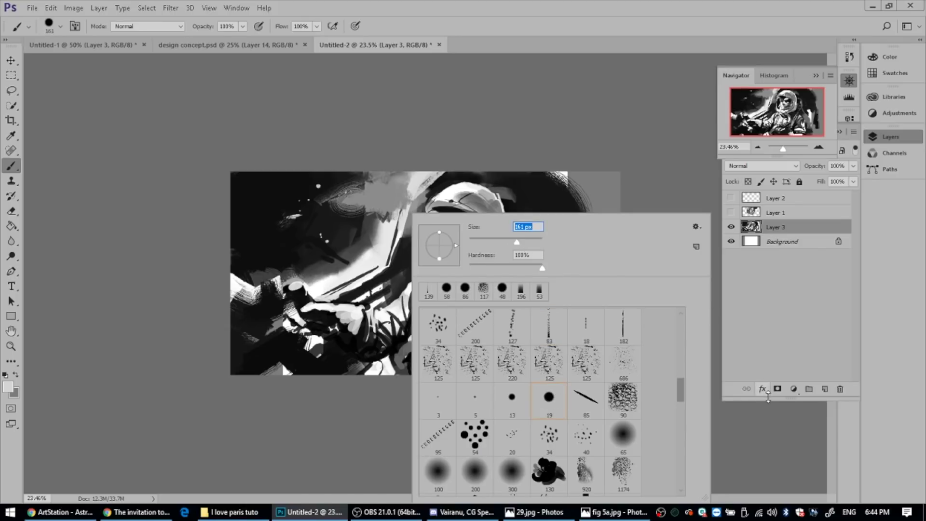
# On a new layer, paint black letterbox bars along the top and bottom edges
pyautogui.click(824, 388)
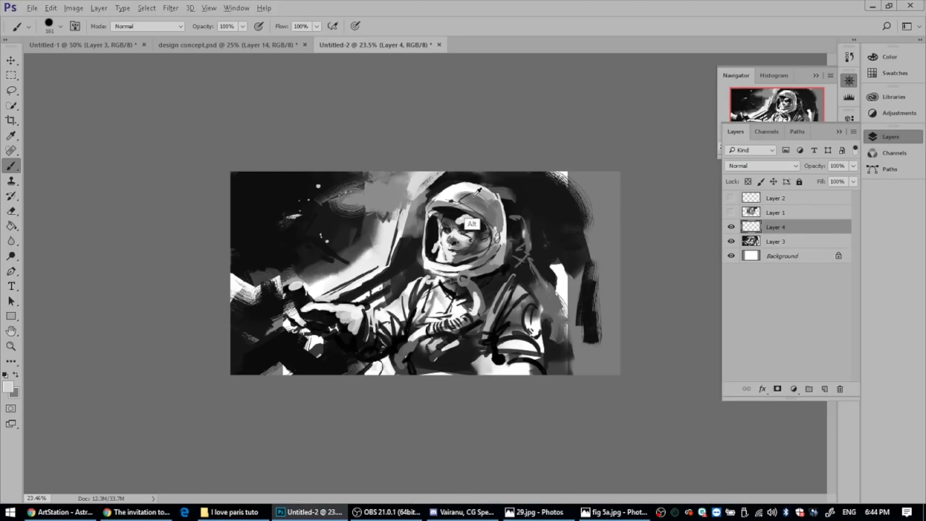
pyautogui.press('d')
pyautogui.moveTo(615, 170); pyautogui.dragTo(270, 174)
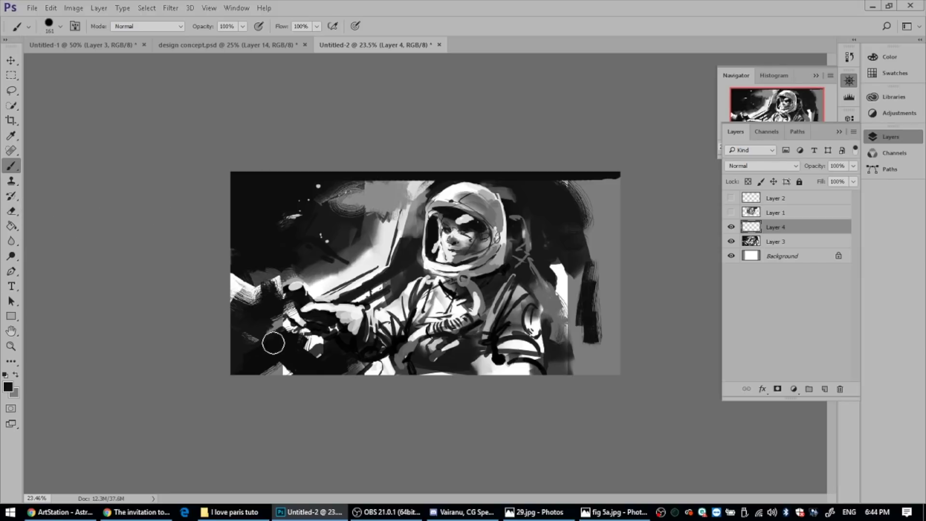
pyautogui.moveTo(237, 368); pyautogui.dragTo(620, 369)
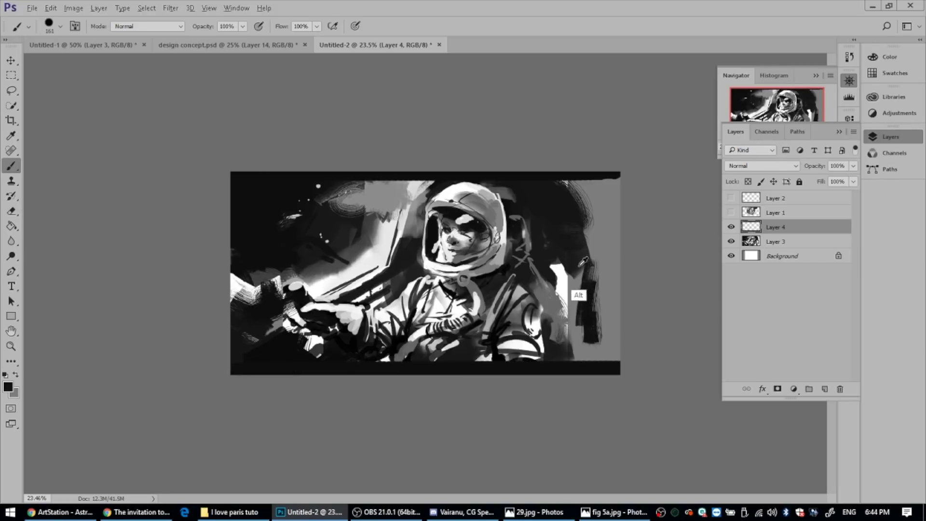
# Build dark strokes at the right edge and paint grey over the light area left of the helmet
pyautogui.moveTo(571, 263)
pyautogui.mouseDown()
pyautogui.moveTo(622, 256)
pyautogui.moveTo(580, 263)
pyautogui.moveTo(618, 259)
pyautogui.moveTo(584, 269)
pyautogui.moveTo(578, 288)
pyautogui.moveTo(614, 267)
pyautogui.moveTo(575, 268)
pyautogui.mouseUp()
pyautogui.hotkey('ctrl', 'z')
pyautogui.keyDown('alt'); pyautogui.click(583, 293); pyautogui.keyUp('alt')
pyautogui.keyDown('alt'); pyautogui.click(583, 293); pyautogui.keyUp('alt')
pyautogui.moveTo(575, 289)
pyautogui.mouseDown()
pyautogui.moveTo(598, 290)
pyautogui.moveTo(613, 288)
pyautogui.moveTo(581, 283)
pyautogui.moveTo(627, 286)
pyautogui.moveTo(581, 275)
pyautogui.mouseUp()
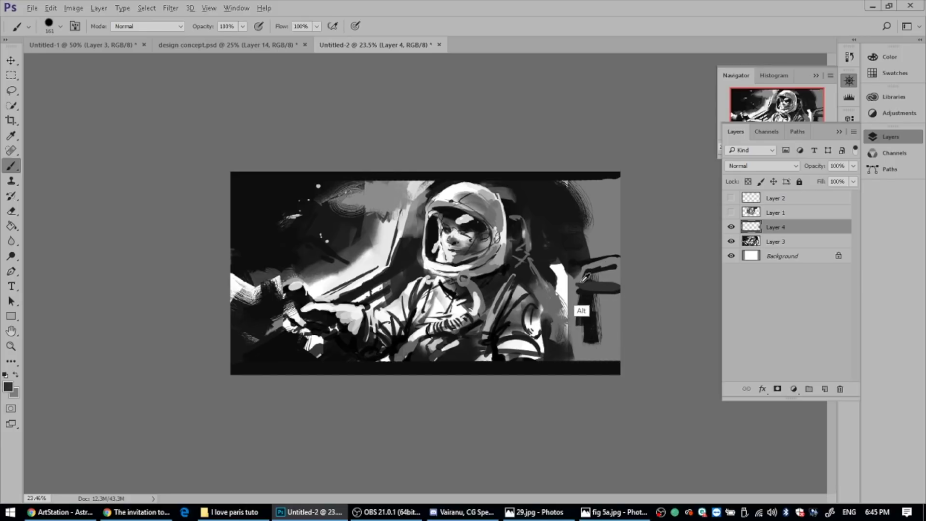
pyautogui.keyDown('alt'); pyautogui.click(590, 310); pyautogui.keyUp('alt')
pyautogui.keyDown('alt'); pyautogui.click(591, 310); pyautogui.keyUp('alt')
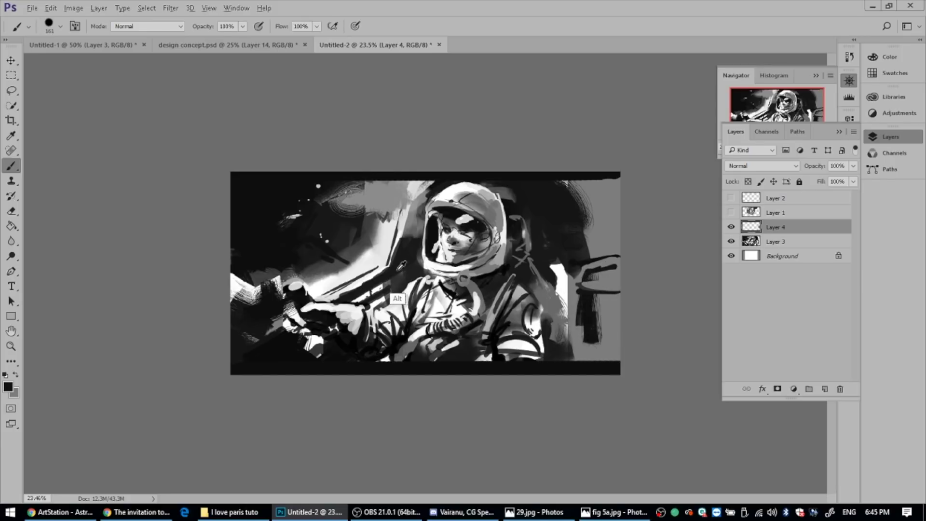
pyautogui.moveTo(389, 202)
pyautogui.mouseDown()
pyautogui.moveTo(410, 185)
pyautogui.moveTo(405, 194)
pyautogui.mouseUp()
# Paint a light patch and a dark patch over the window frame with sampled tones
pyautogui.press('alt')
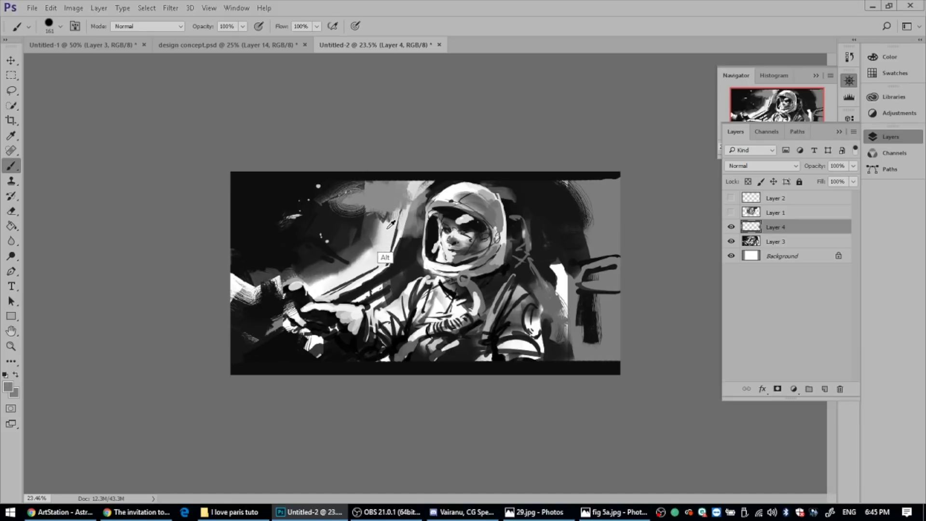
pyautogui.keyDown('alt'); pyautogui.click(393, 213); pyautogui.keyUp('alt')
pyautogui.moveTo(384, 215)
pyautogui.mouseDown()
pyautogui.moveTo(369, 241)
pyautogui.moveTo(372, 207)
pyautogui.mouseUp()
pyautogui.keyDown('alt'); pyautogui.click(365, 258); pyautogui.keyUp('alt')
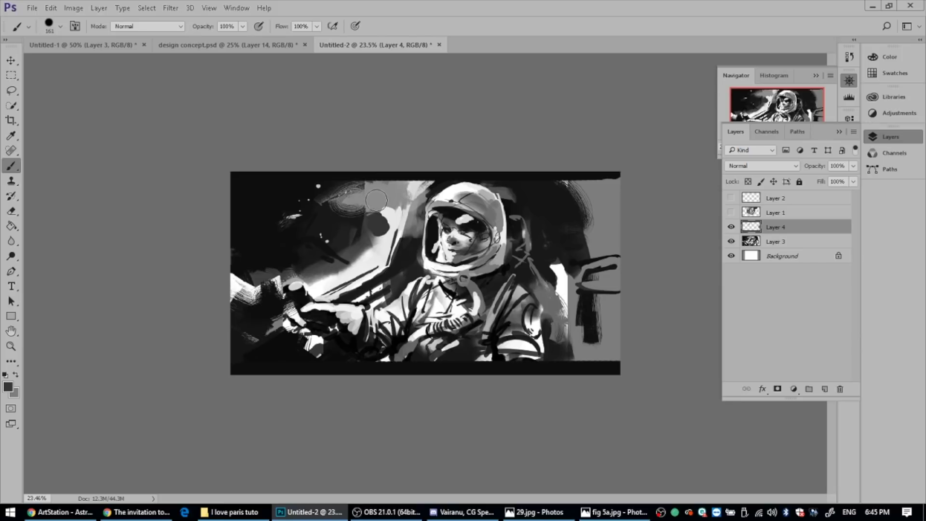
pyautogui.keyDown('alt'); pyautogui.click(368, 205); pyautogui.keyUp('alt')
# Sample white from the suit and paint a white blob in the top-right corner
pyautogui.keyDown('alt'); pyautogui.click(566, 285); pyautogui.keyUp('alt')
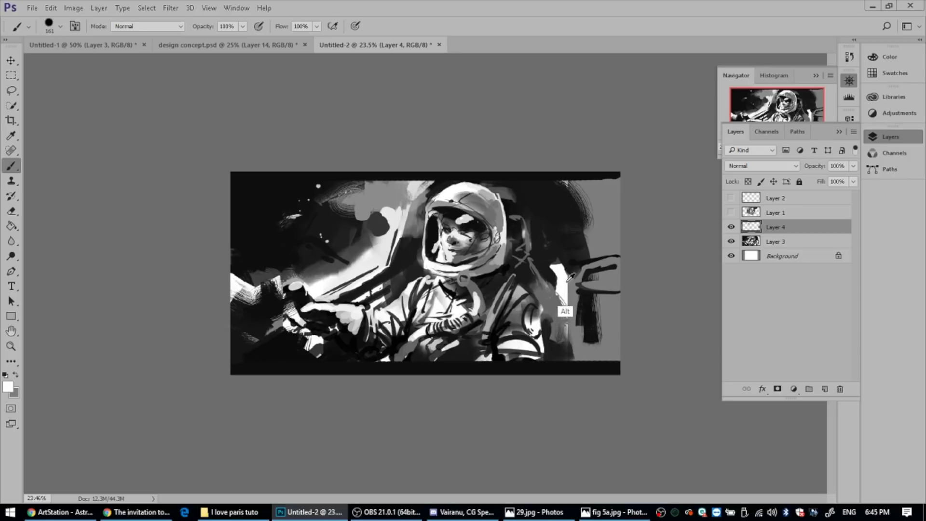
pyautogui.keyDown('alt'); pyautogui.click(583, 221); pyautogui.keyUp('alt')
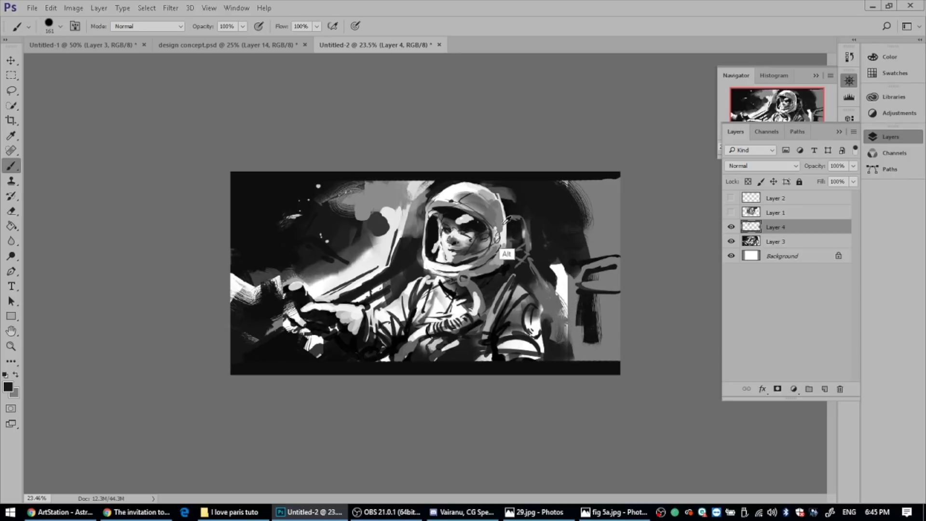
pyautogui.keyDown('alt'); pyautogui.click(381, 275); pyautogui.keyUp('alt')
pyautogui.moveTo(592, 199)
pyautogui.mouseDown()
pyautogui.moveTo(620, 197)
pyautogui.moveTo(605, 208)
pyautogui.mouseUp()
# Dab grey clouds over the area left of the helmet
pyautogui.keyDown('alt'); pyautogui.click(372, 266); pyautogui.keyUp('alt')
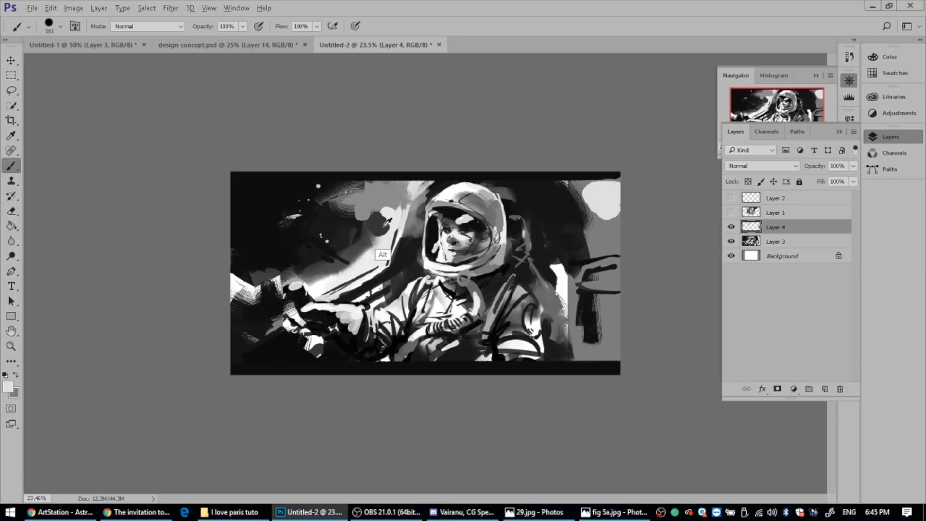
pyautogui.moveTo(381, 227)
pyautogui.mouseDown()
pyautogui.moveTo(388, 220)
pyautogui.moveTo(369, 203)
pyautogui.moveTo(390, 203)
pyautogui.moveTo(371, 192)
pyautogui.moveTo(365, 216)
pyautogui.mouseUp()
pyautogui.keyDown('alt'); pyautogui.click(390, 232); pyautogui.keyUp('alt')
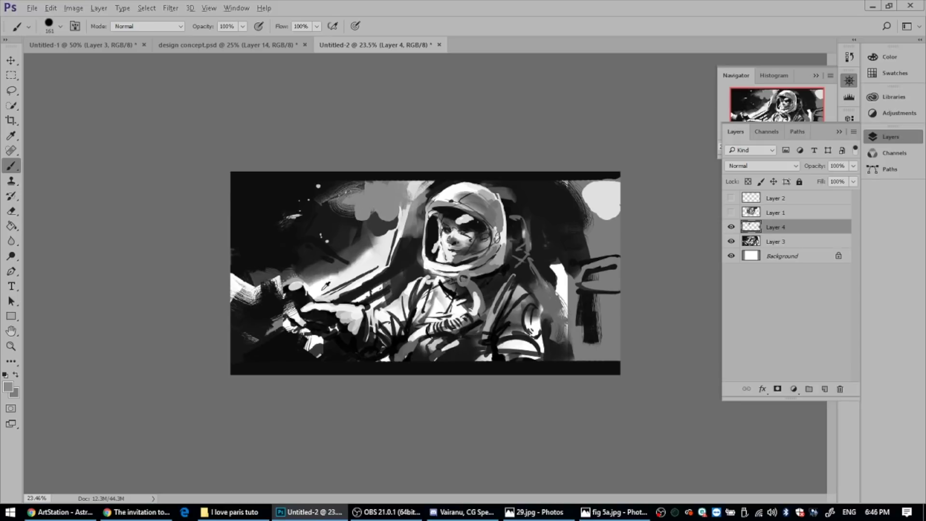
# Add light strokes across the dark right strip and marks at the lower right
pyautogui.keyDown('alt'); pyautogui.click(585, 276); pyautogui.keyUp('alt')
pyautogui.keyDown('alt'); pyautogui.click(604, 218); pyautogui.keyUp('alt')
pyautogui.moveTo(591, 274)
pyautogui.mouseDown()
pyautogui.moveTo(578, 285)
pyautogui.moveTo(624, 289)
pyautogui.mouseUp()
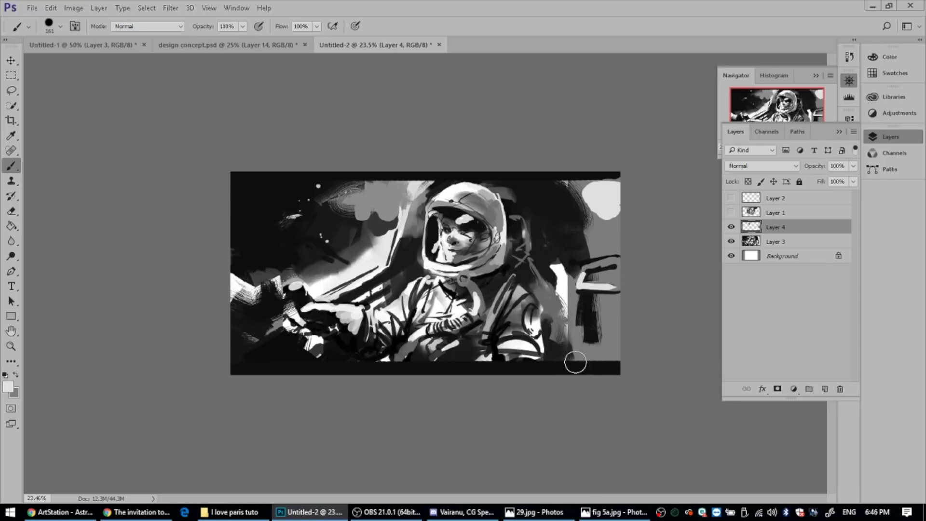
pyautogui.moveTo(575, 362)
pyautogui.mouseDown()
pyautogui.moveTo(591, 332)
pyautogui.moveTo(612, 356)
pyautogui.mouseUp()
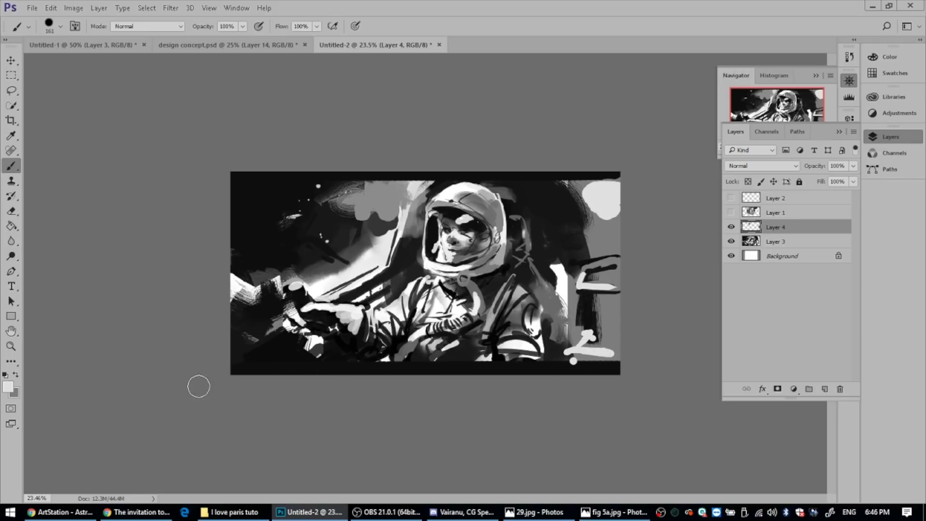